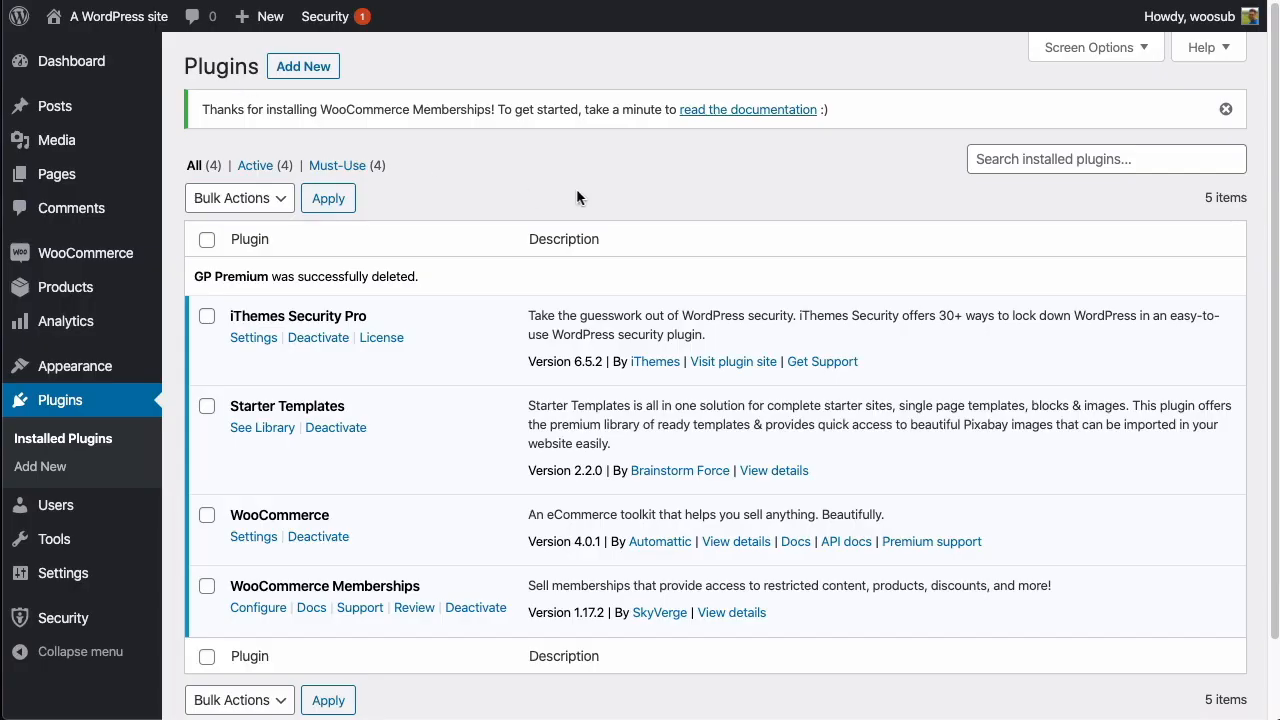
Search the directory of new plugins for "woocommerce".
{"action": "left_click", "coordinate": [306, 67]}
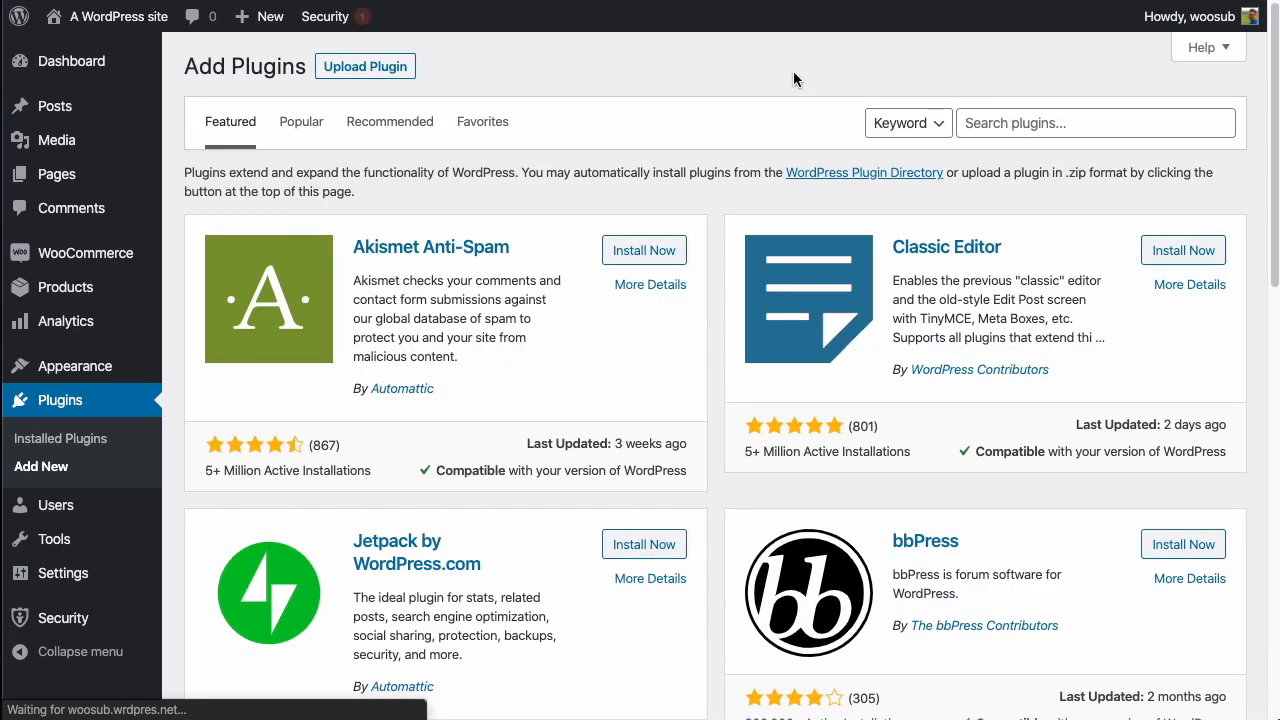
{"action": "left_click", "coordinate": [1004, 122]}
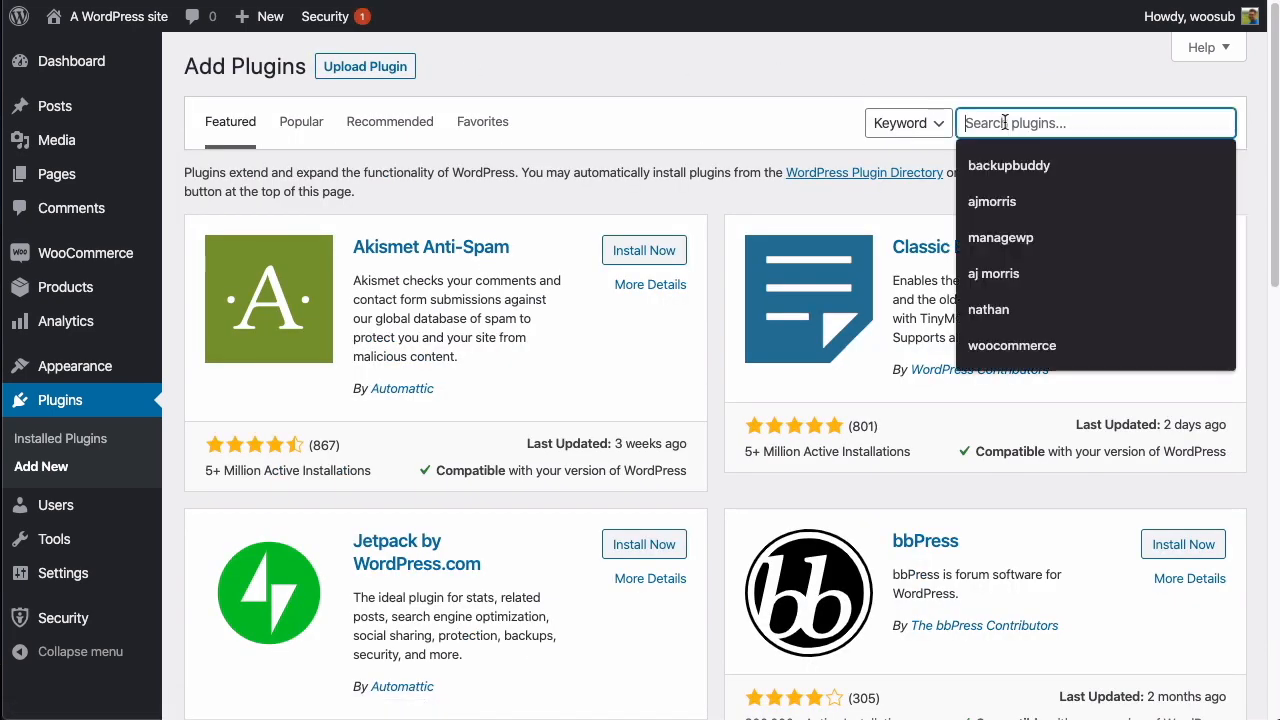
{"action": "type", "text": "wooc"}
{"action": "key", "text": "BackSpace"}
{"action": "key", "text": "BackSpace"}
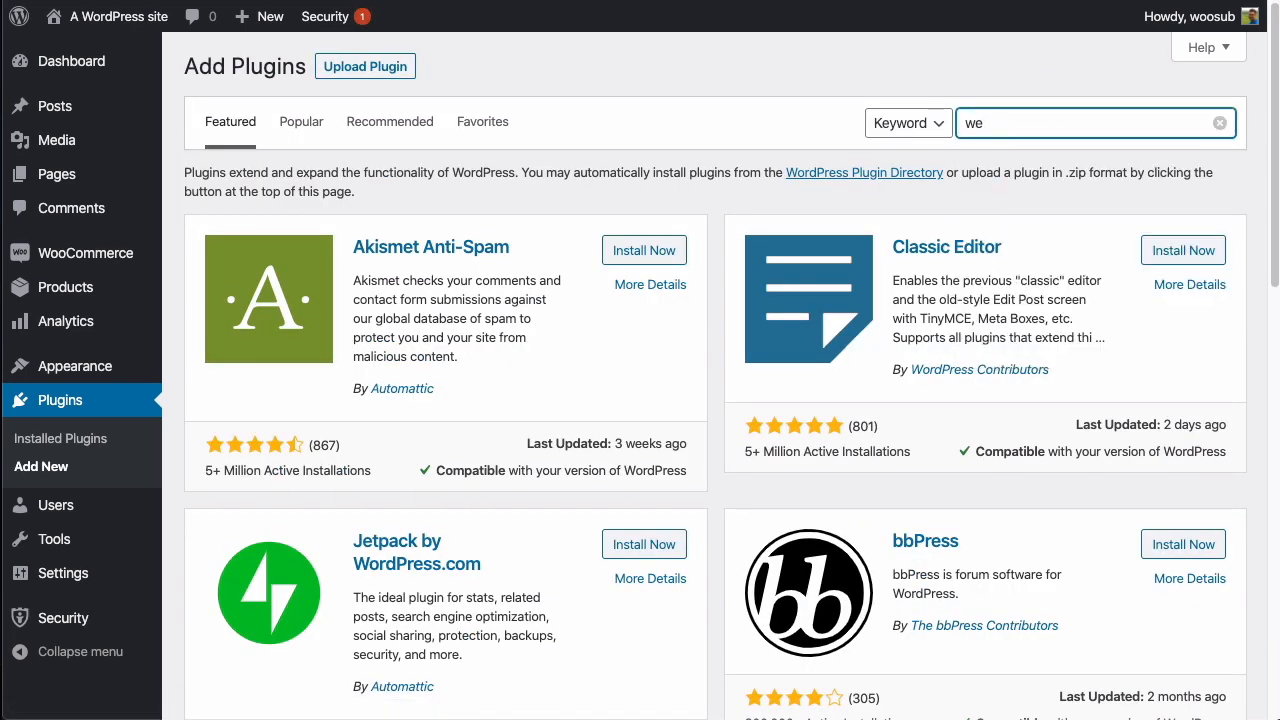
{"action": "type", "text": "oc"}
{"action": "key", "text": "Down"}
{"action": "key", "text": "Return"}
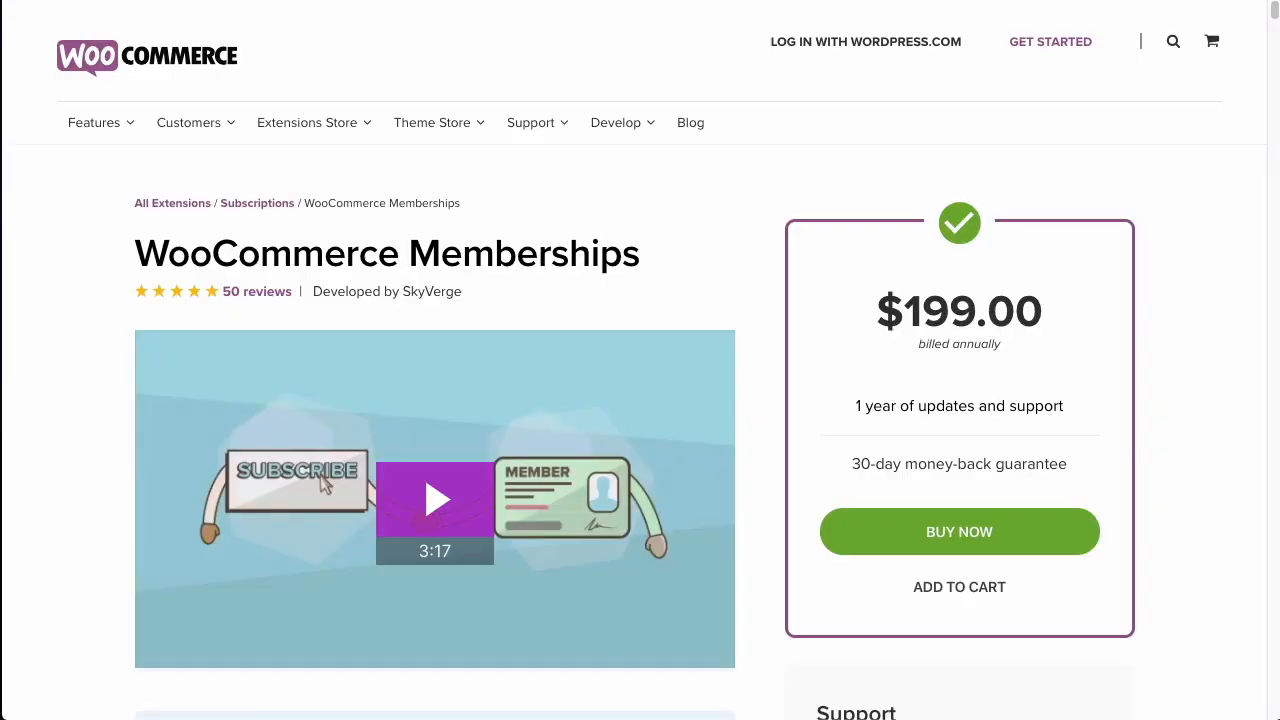
Review the purchase terms on the WooCommerce Memberships product page and highlight the money-back guarantee line.
{"action": "mouse_move", "coordinate": [458, 224]}
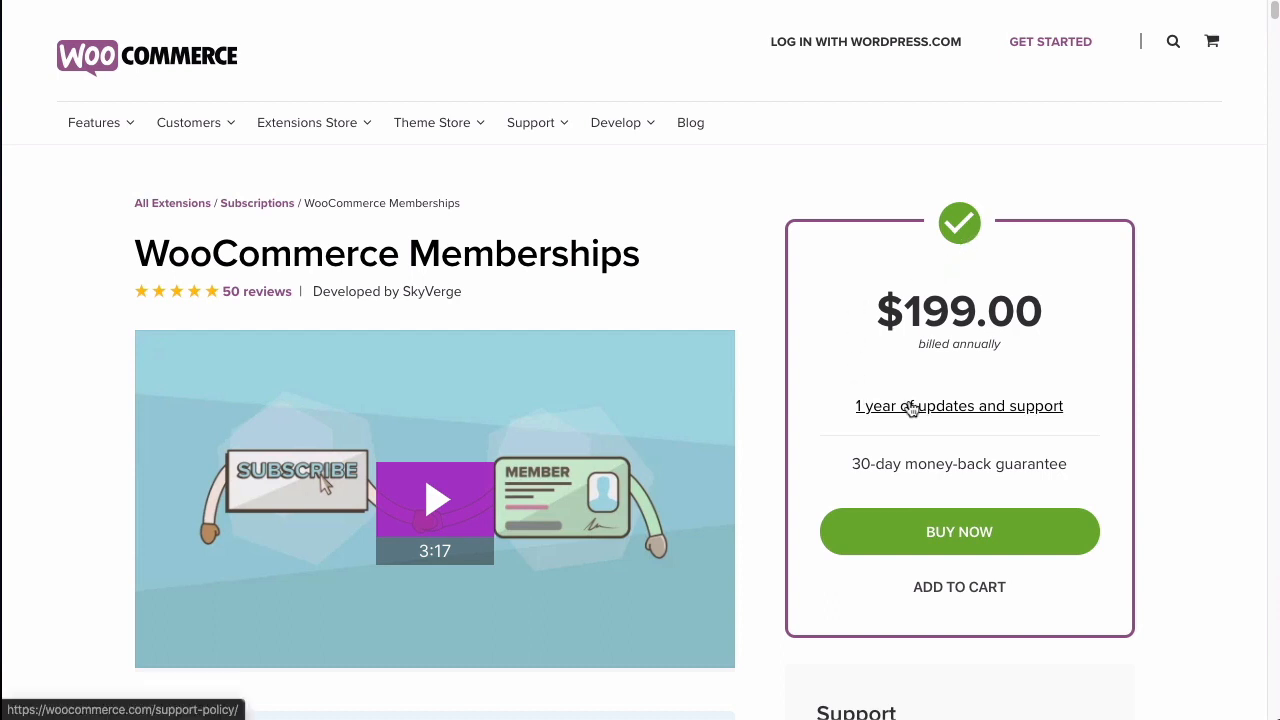
{"action": "triple_click", "coordinate": [870, 463]}
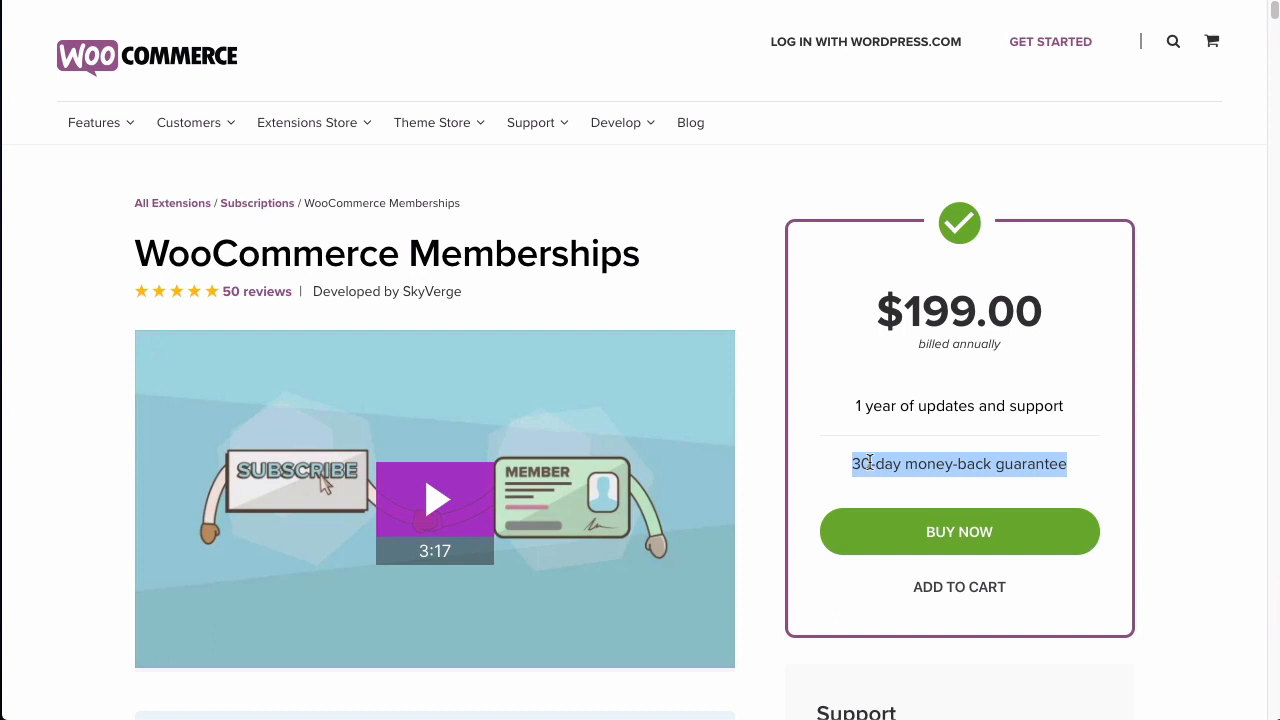
Open ithemes.com/wordpress-hosting in a new browser tab.
{"action": "key", "text": "ctrl+t"}
{"action": "type", "text": "ithemes.co"}
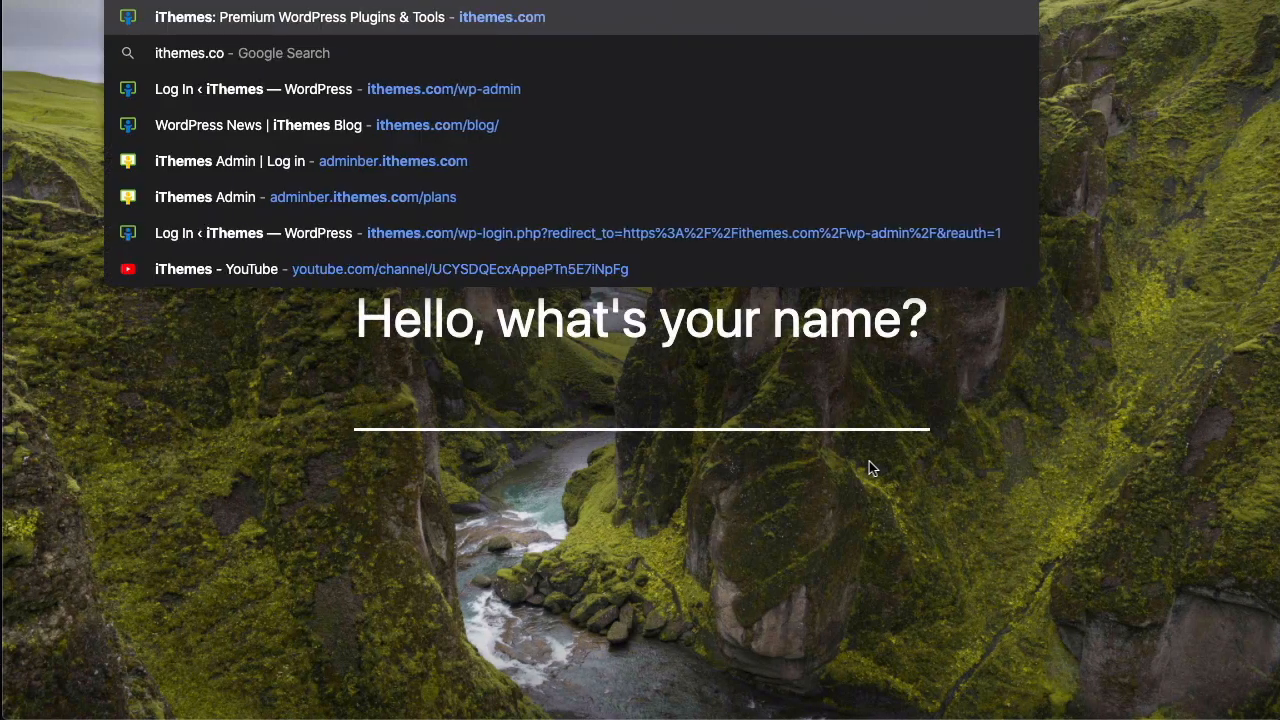
{"action": "type", "text": "m/wordpress-ho"}
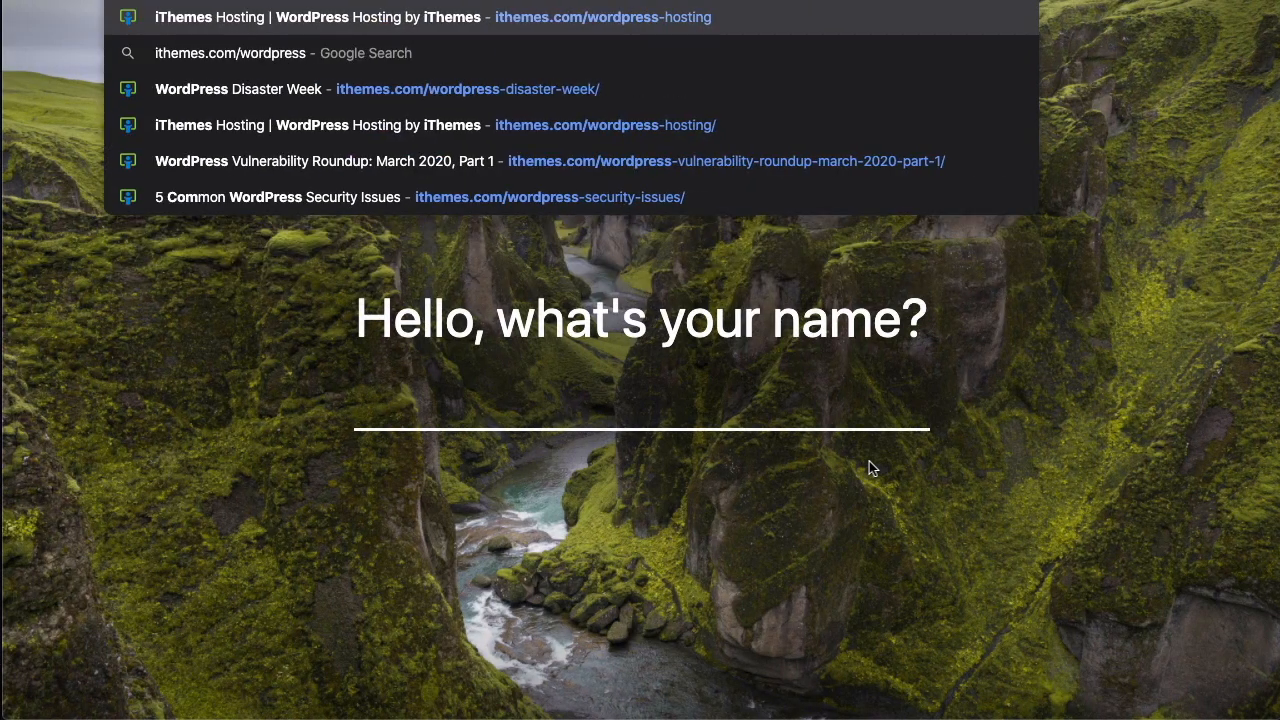
{"action": "type", "text": "st"}
{"action": "key", "text": "Return"}
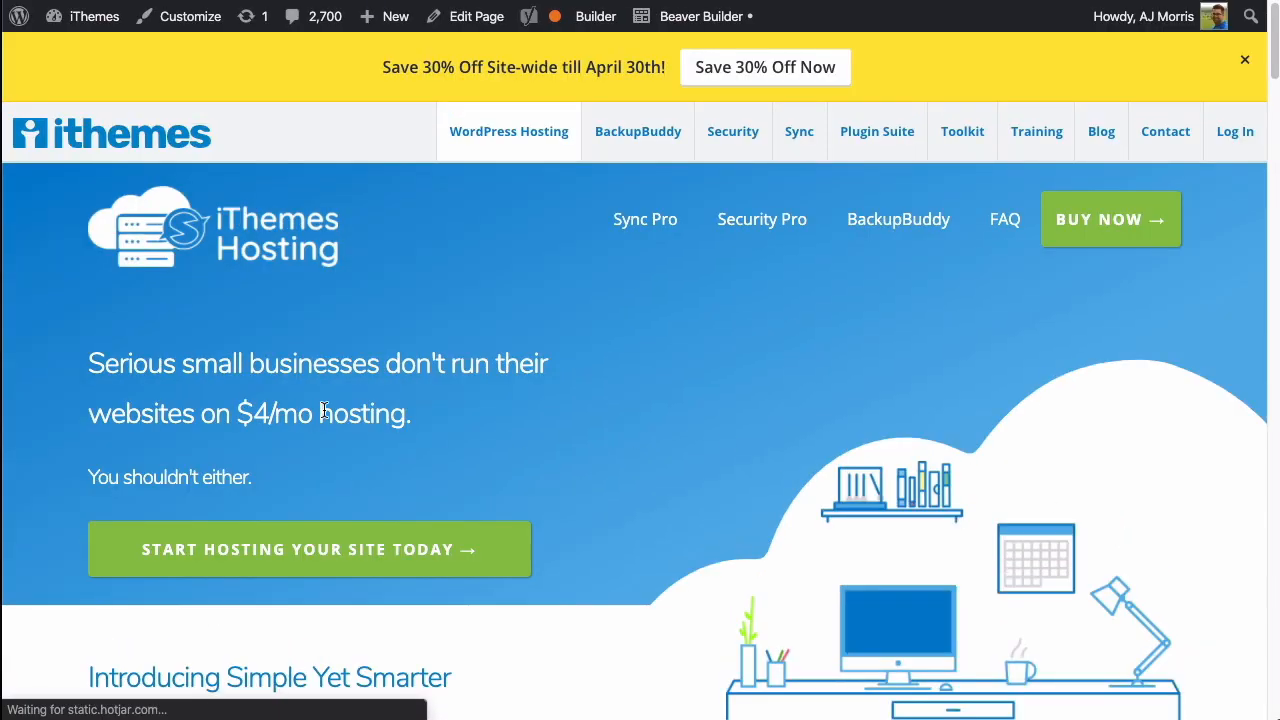
Go to the iThemes hosting plans and highlight the details of the Personal plan.
{"action": "left_click", "coordinate": [457, 549]}
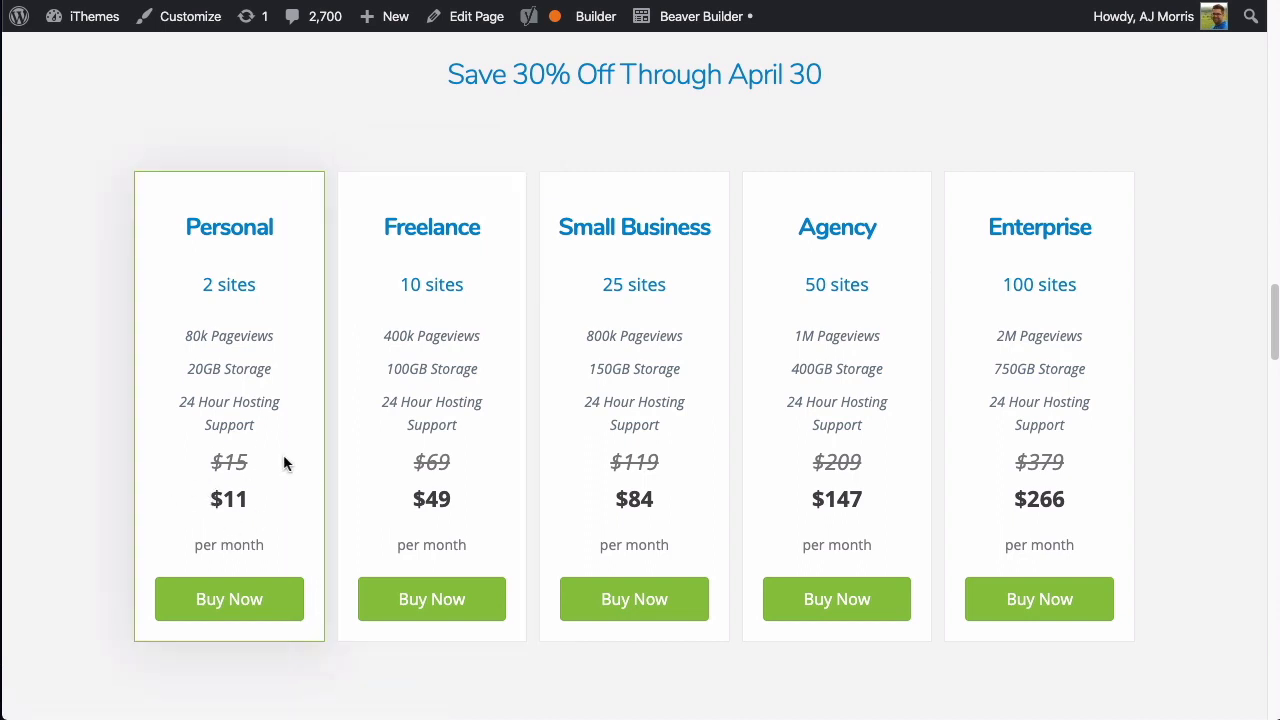
{"action": "left_click_drag", "start_coordinate": [190, 224], "coordinate": [305, 552]}
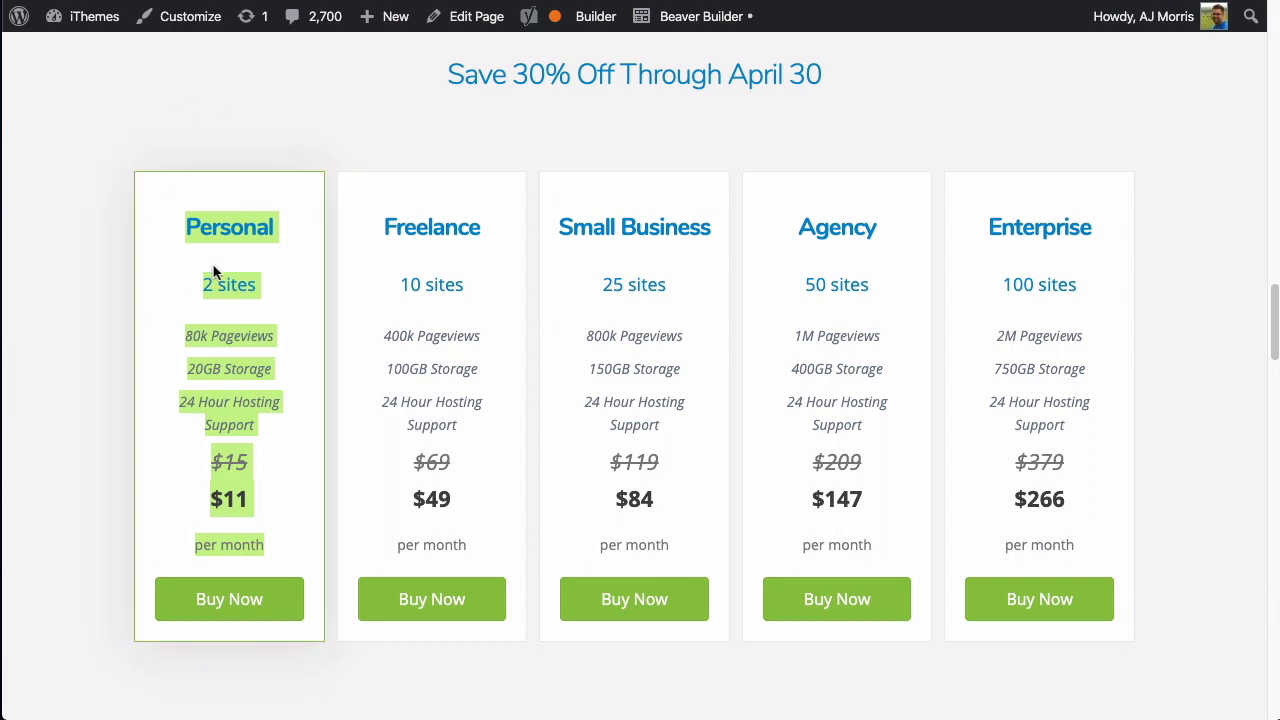
{"action": "left_click", "coordinate": [240, 125]}
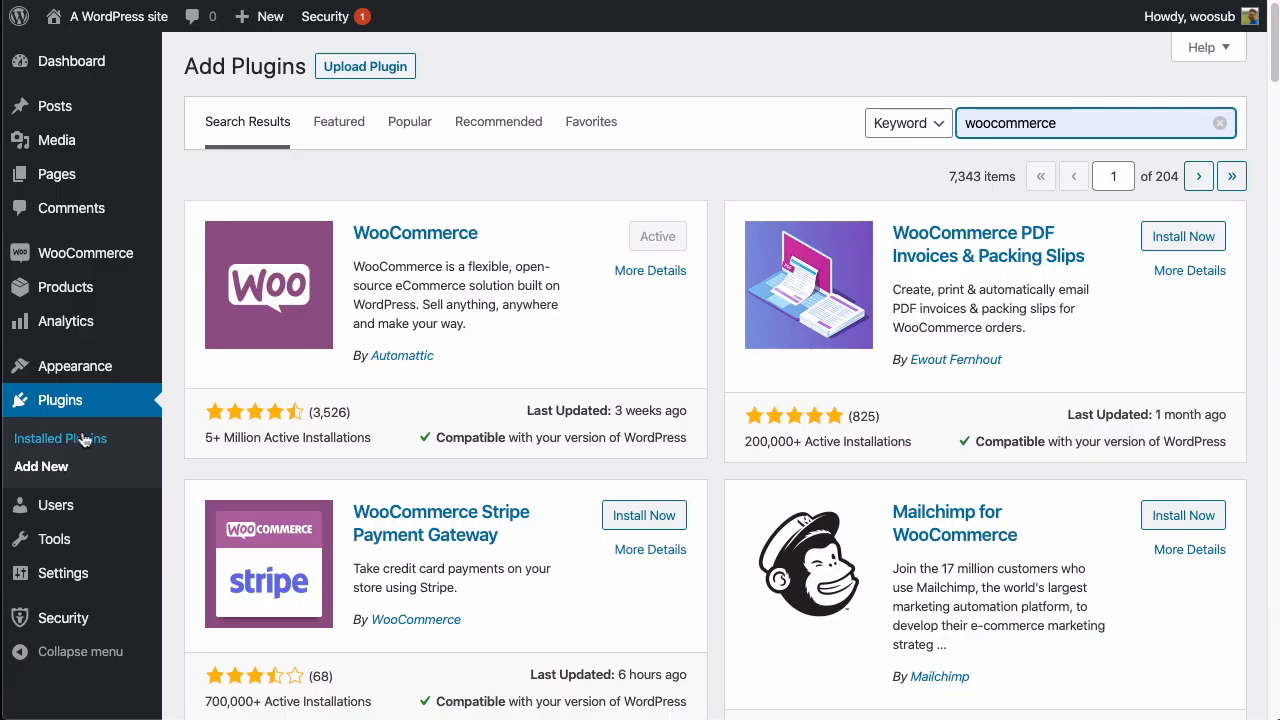
Highlight WooCommerce Memberships in the site's installed plugins list, and open the upload form for .zip plugins.
{"action": "left_click", "coordinate": [85, 440]}
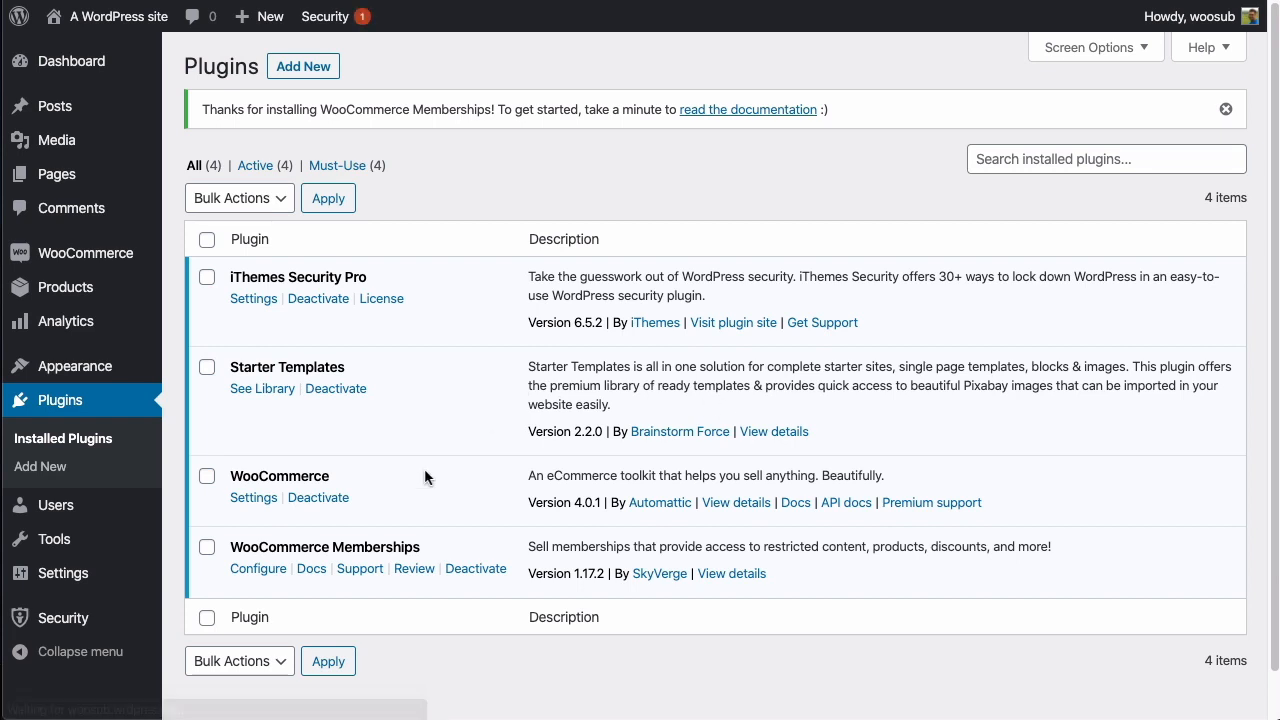
{"action": "left_click_drag", "start_coordinate": [242, 548], "coordinate": [449, 560]}
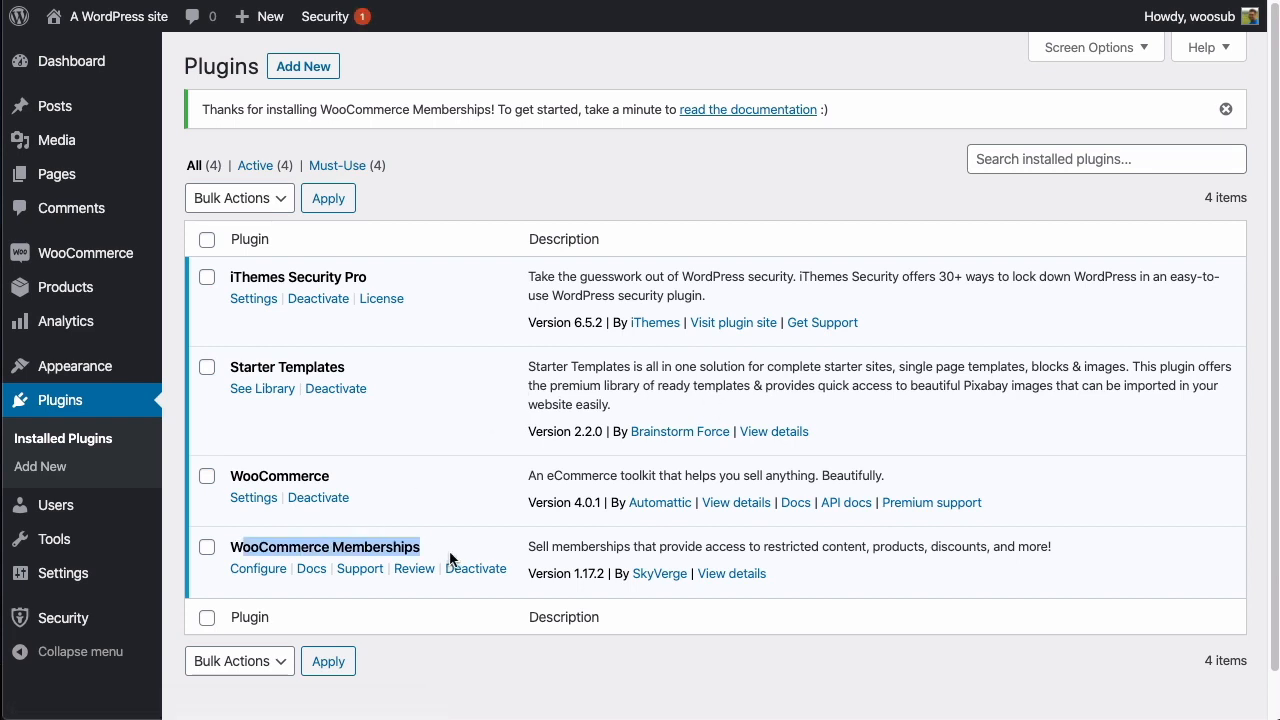
{"action": "left_click", "coordinate": [450, 558]}
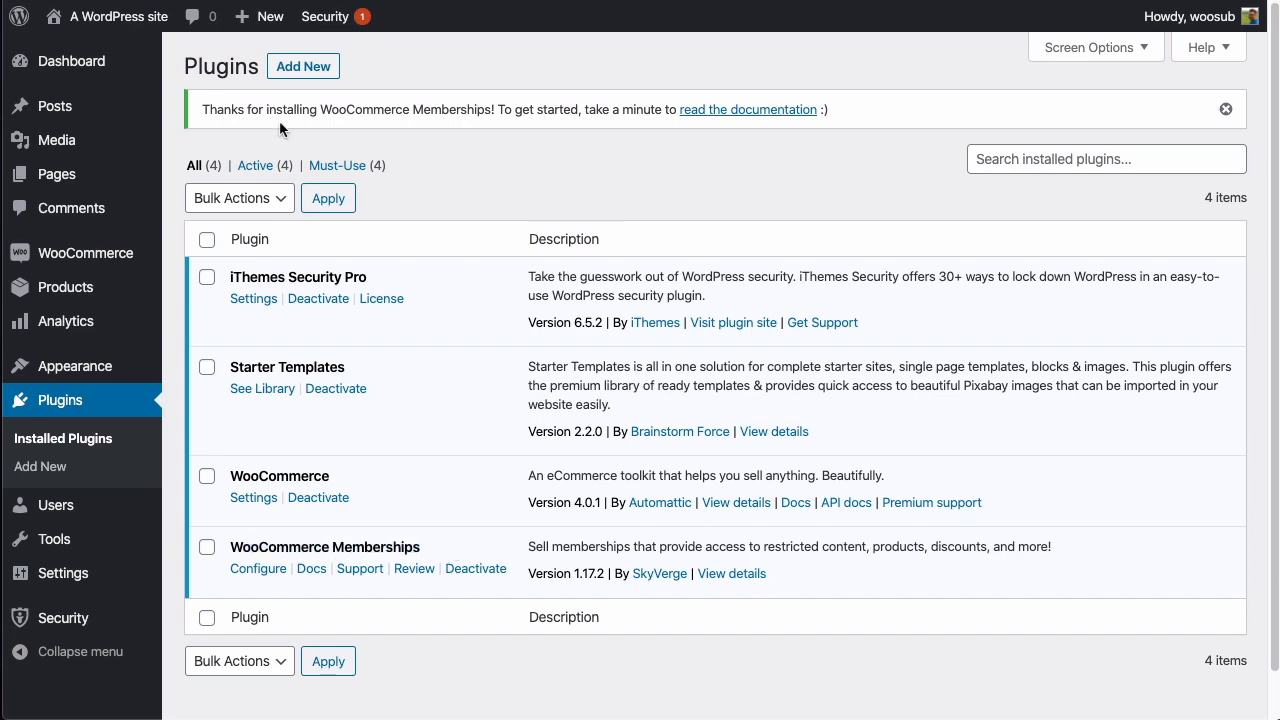
{"action": "left_click", "coordinate": [304, 66]}
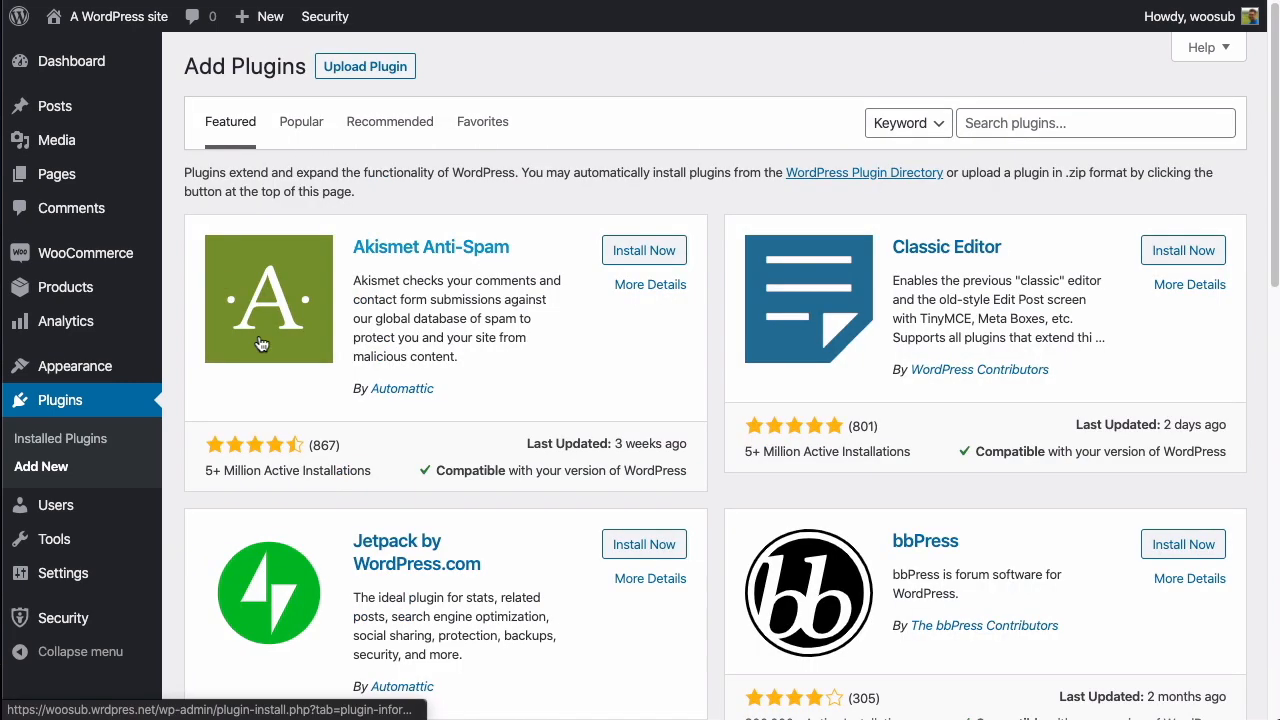
{"action": "left_click", "coordinate": [370, 66]}
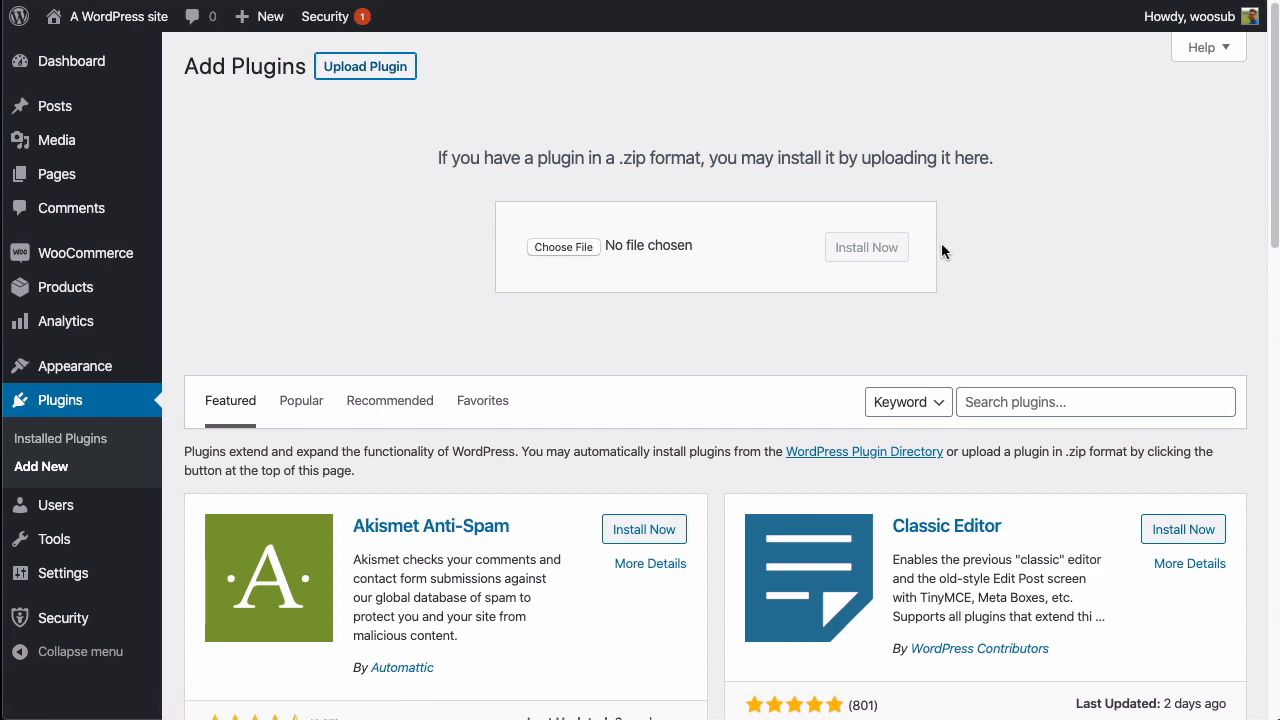
Return to the installed plugins and highlight the names iThemes Security Pro, WooCommerce, WooCommerce Memberships and Starter Templates in turn.
{"action": "left_click", "coordinate": [81, 442]}
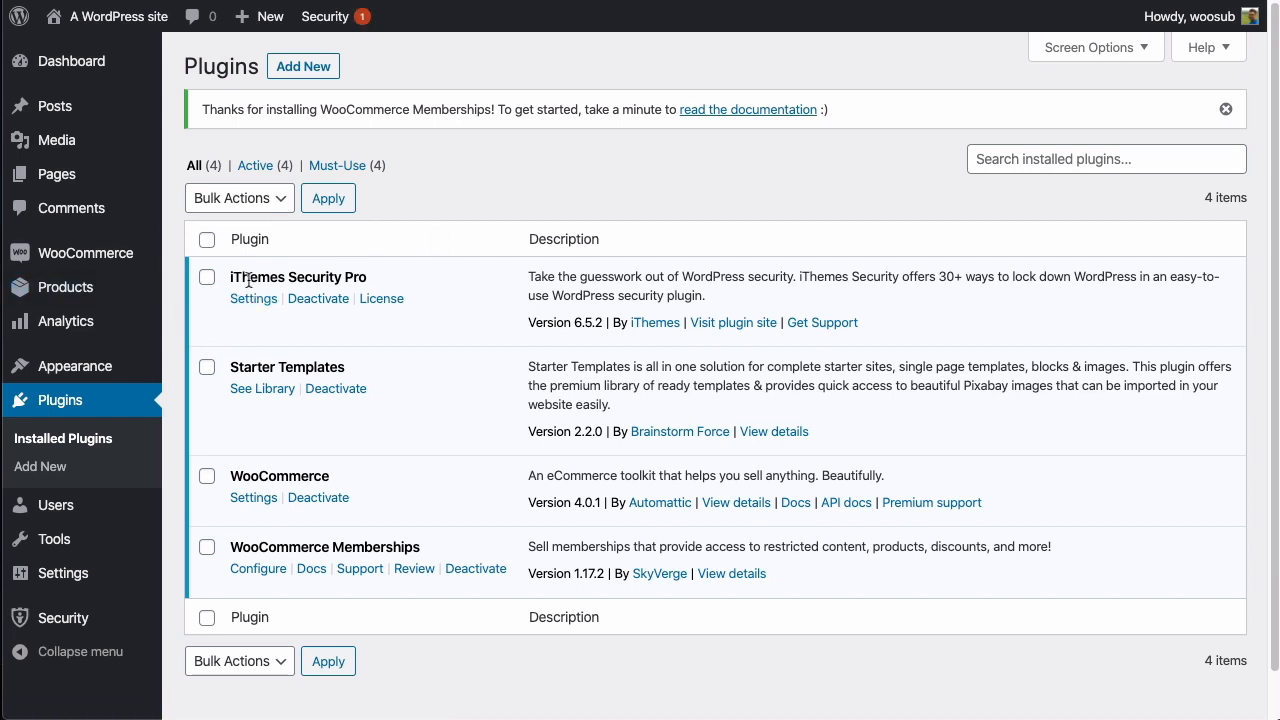
{"action": "left_click_drag", "start_coordinate": [242, 277], "coordinate": [411, 281]}
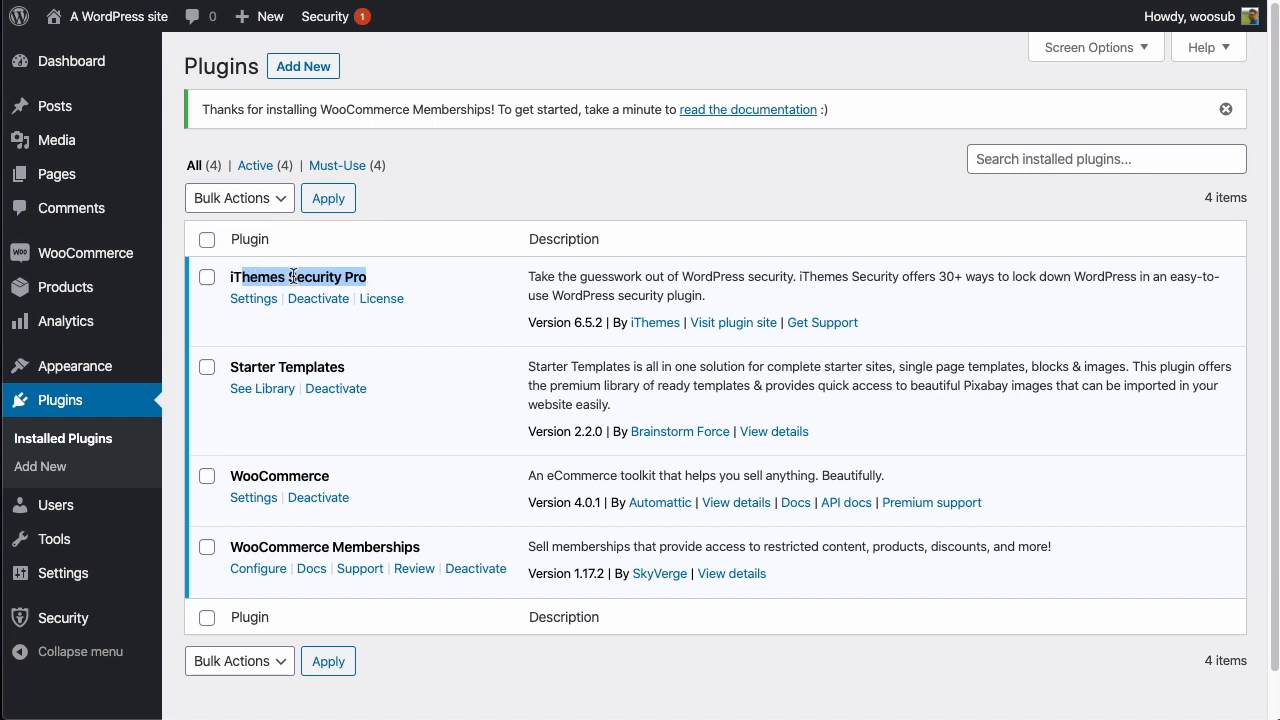
{"action": "left_click", "coordinate": [232, 277], "text": "shift"}
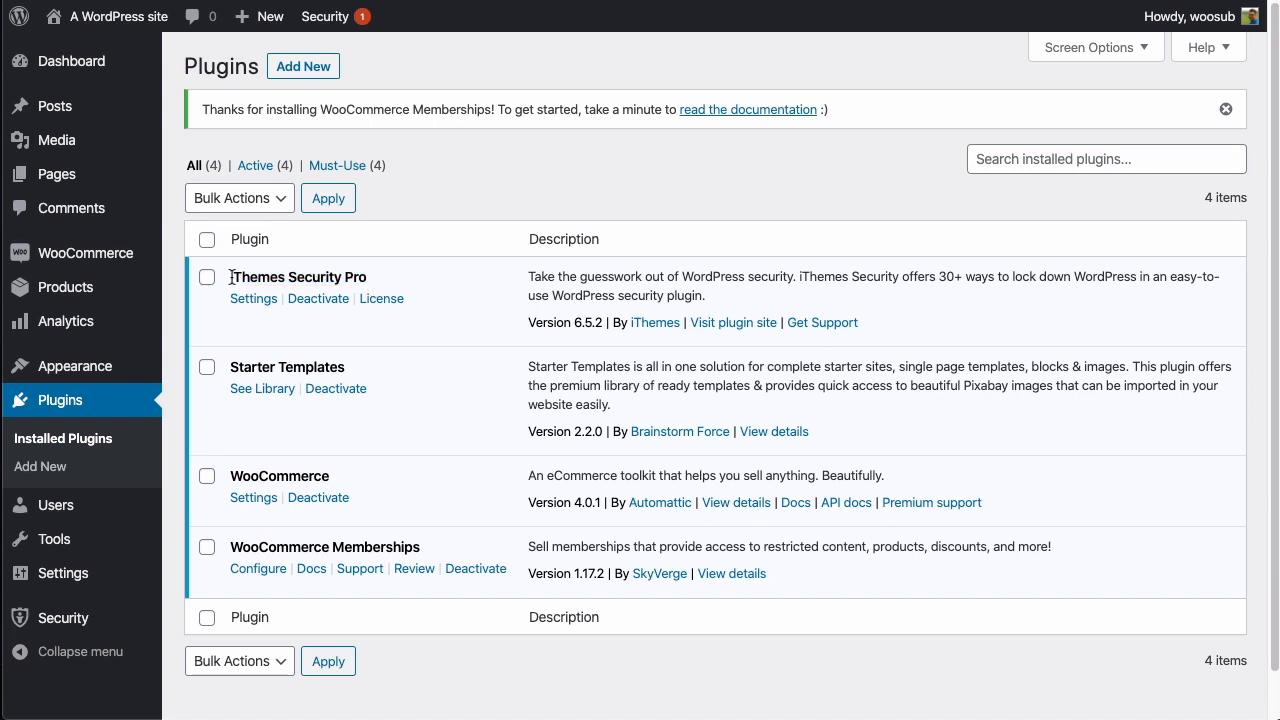
{"action": "left_click", "coordinate": [229, 277], "text": "shift"}
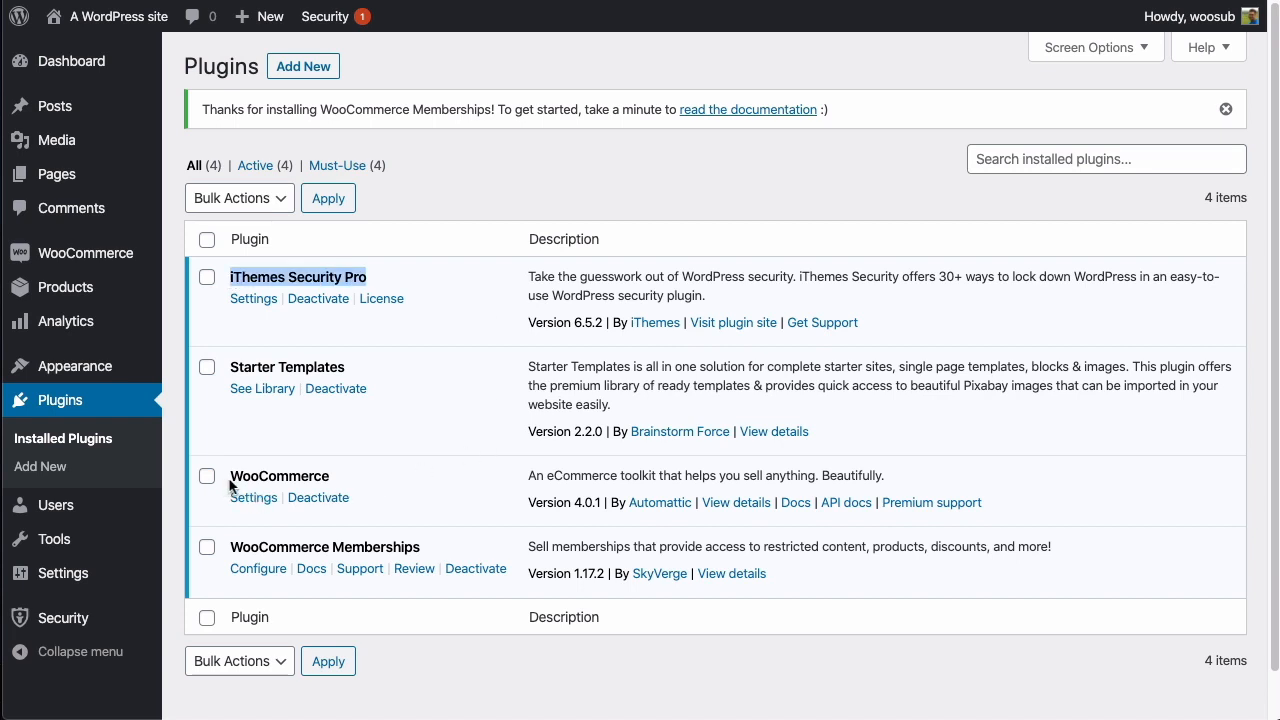
{"action": "left_click_drag", "start_coordinate": [229, 485], "coordinate": [366, 487]}
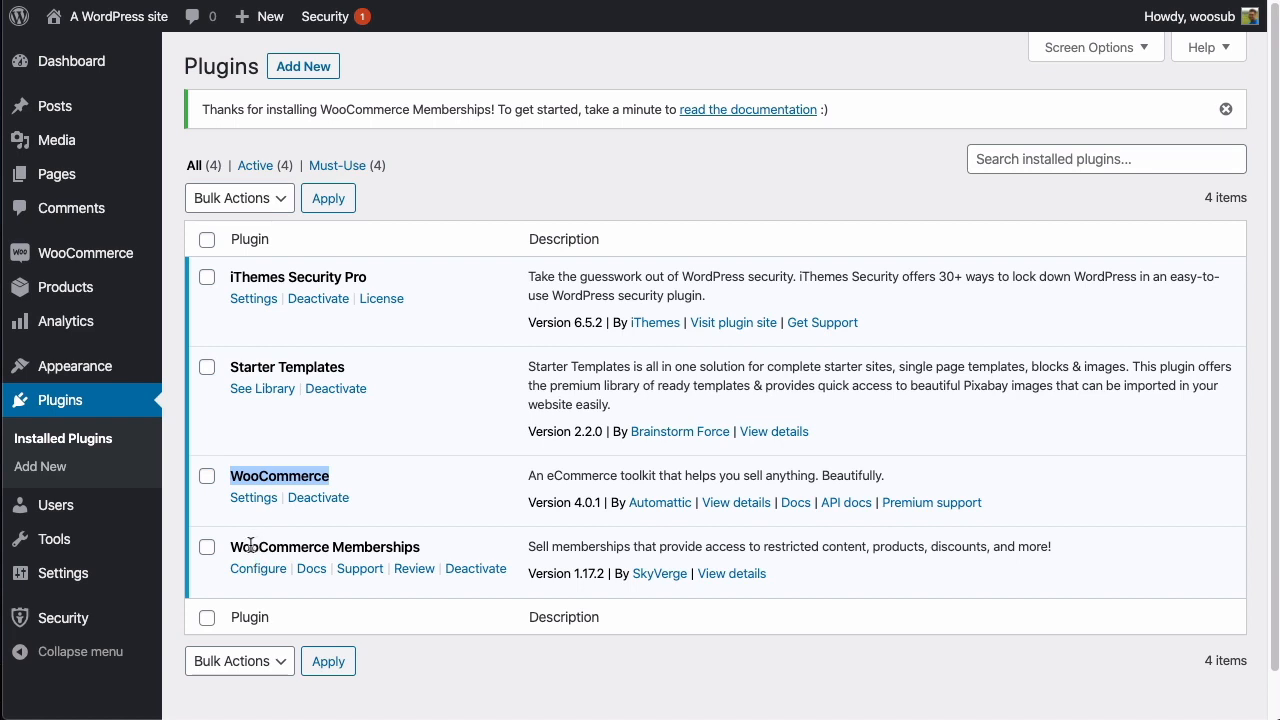
{"action": "left_click_drag", "start_coordinate": [252, 547], "coordinate": [455, 550]}
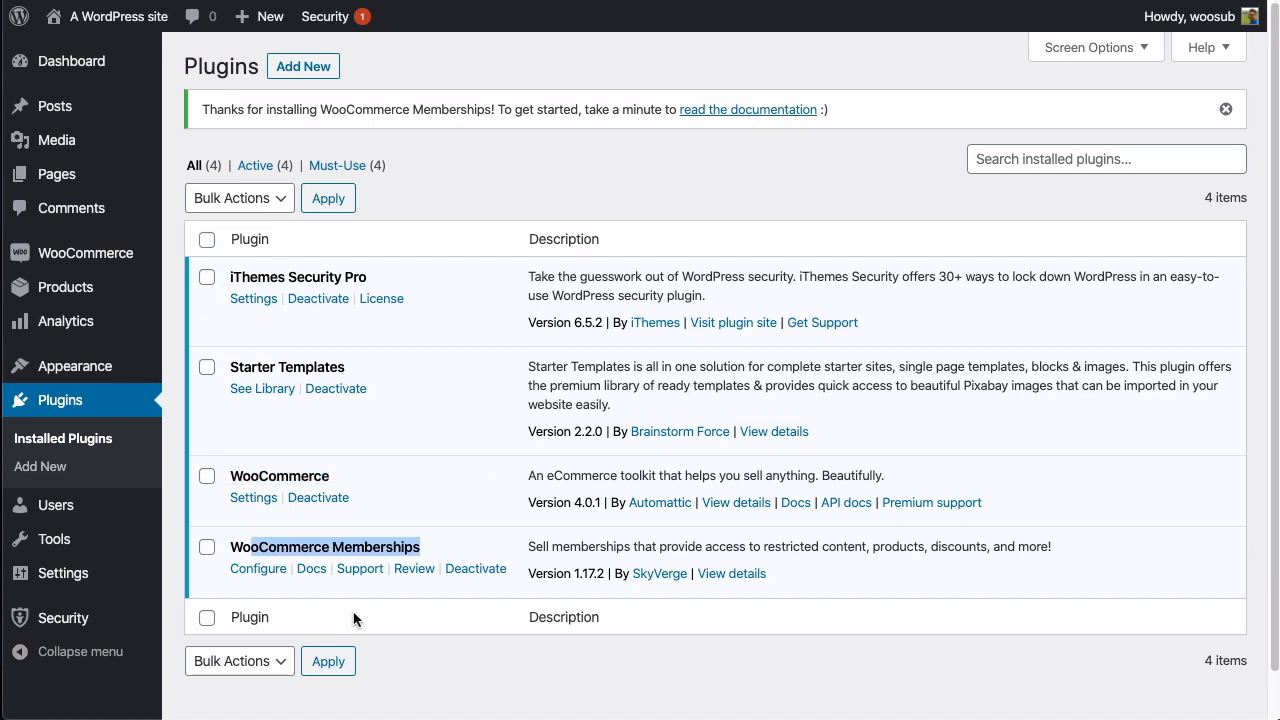
{"action": "left_click", "coordinate": [427, 497]}
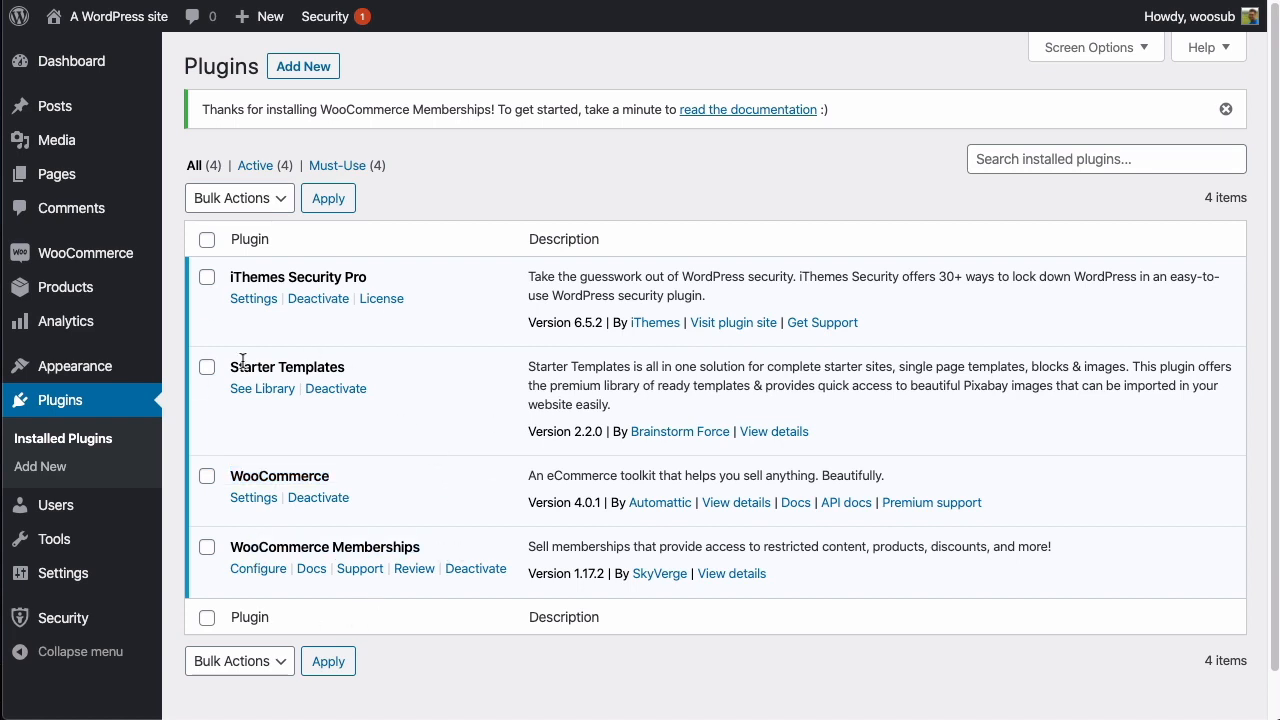
{"action": "left_click_drag", "start_coordinate": [231, 366], "coordinate": [347, 374]}
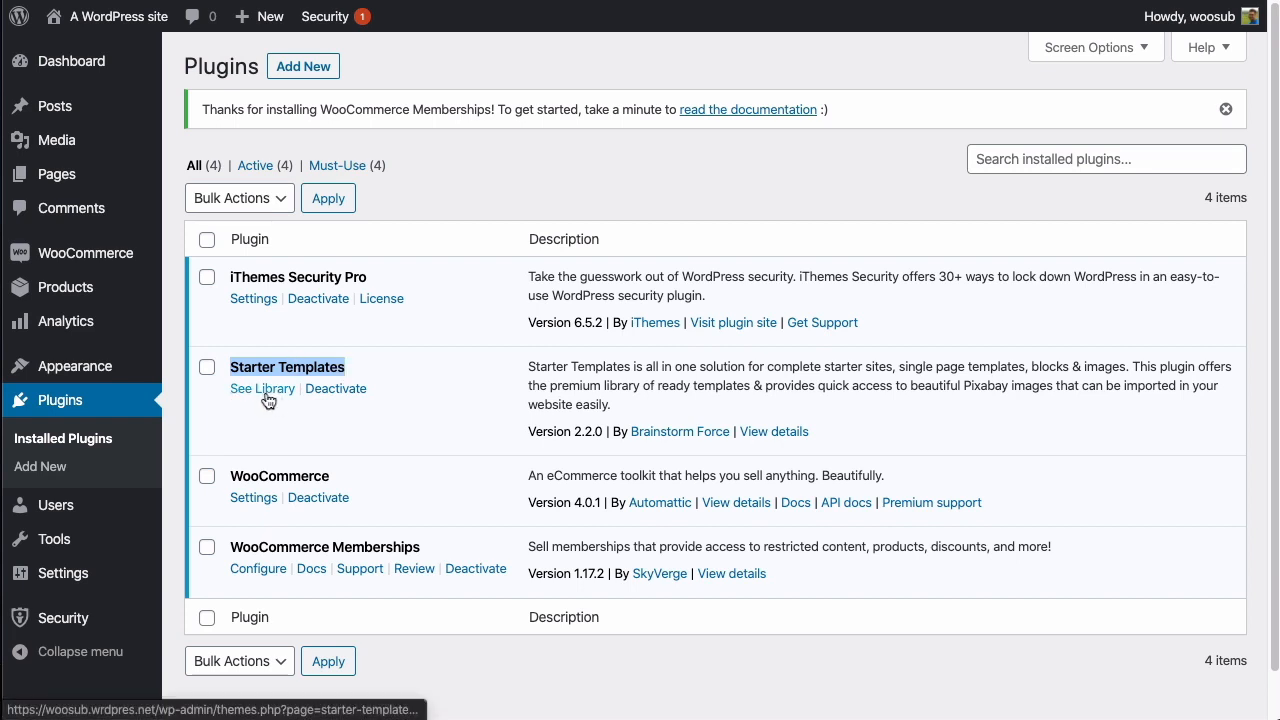
Search the theme directory for "astra" and activate the Astra theme.
{"action": "left_click", "coordinate": [62, 376]}
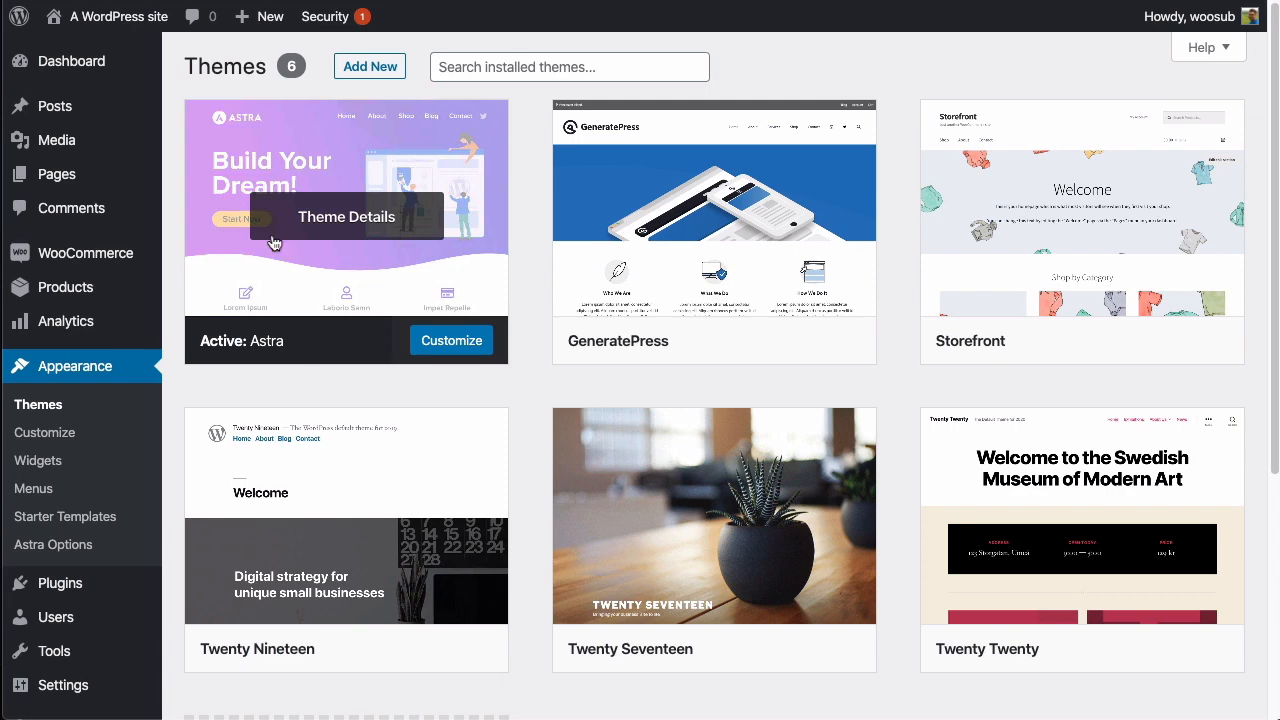
{"action": "left_click", "coordinate": [365, 74]}
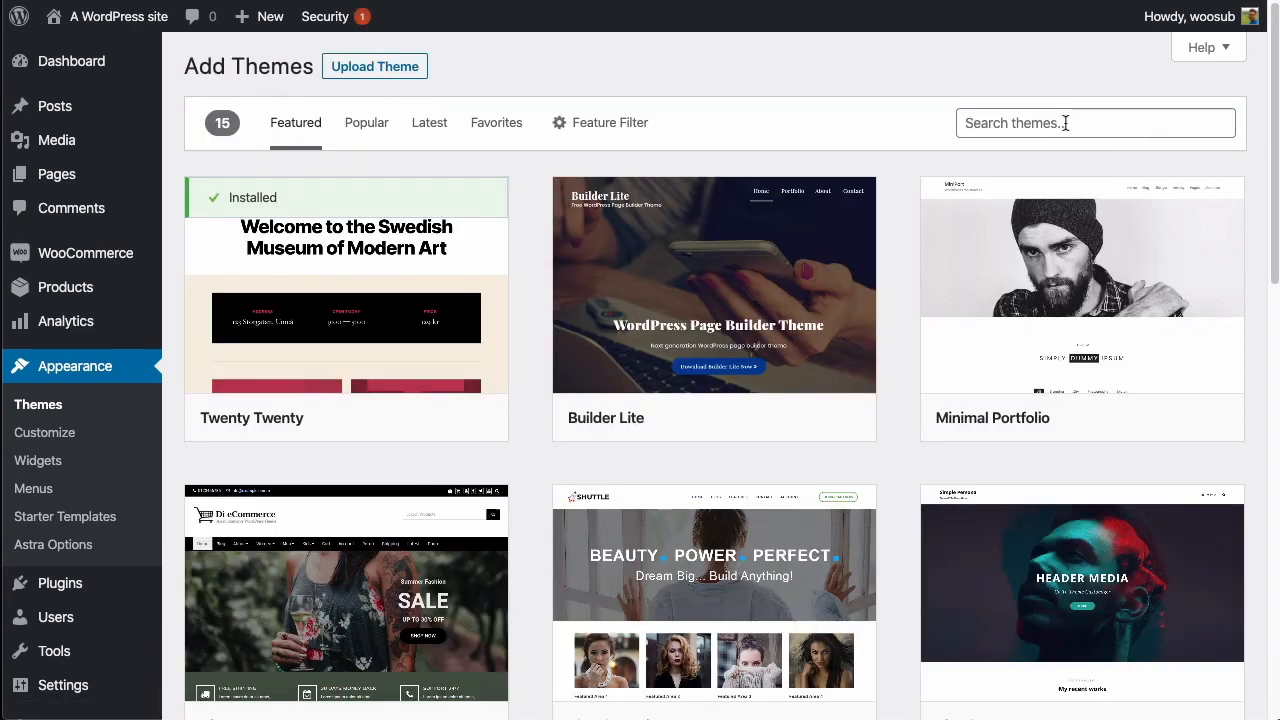
{"action": "left_click", "coordinate": [1062, 122]}
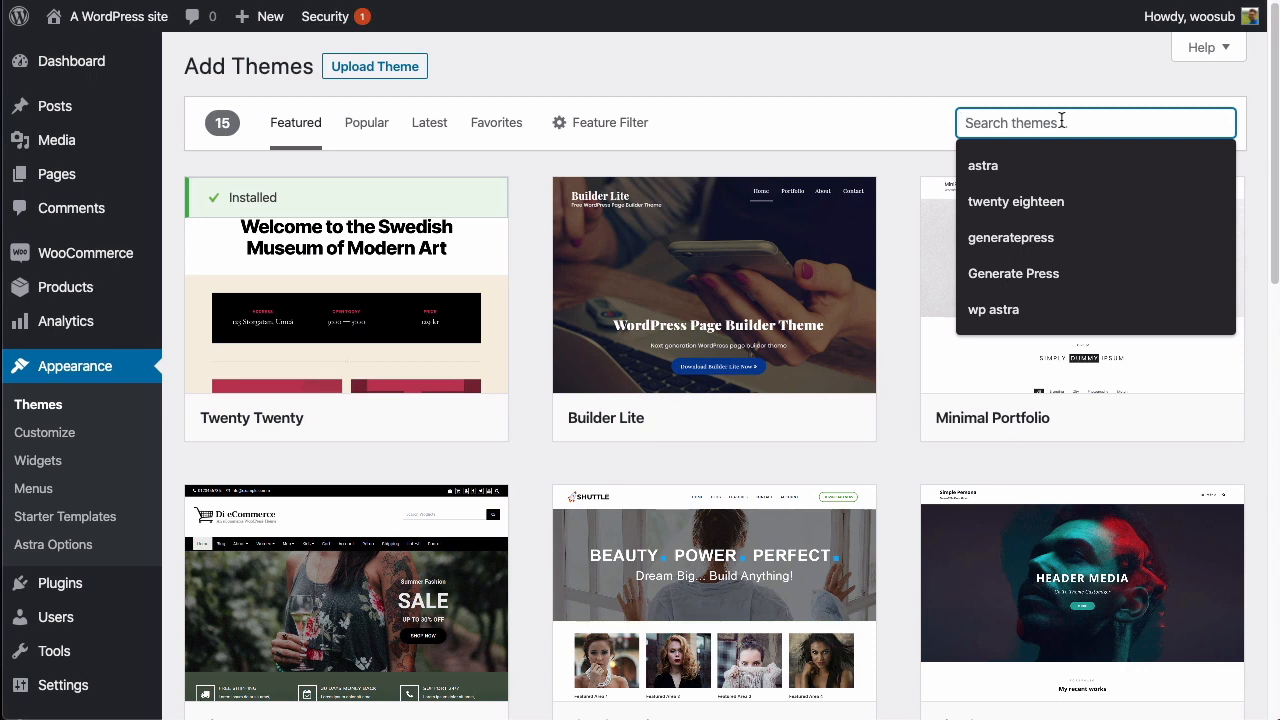
{"action": "type", "text": "astra"}
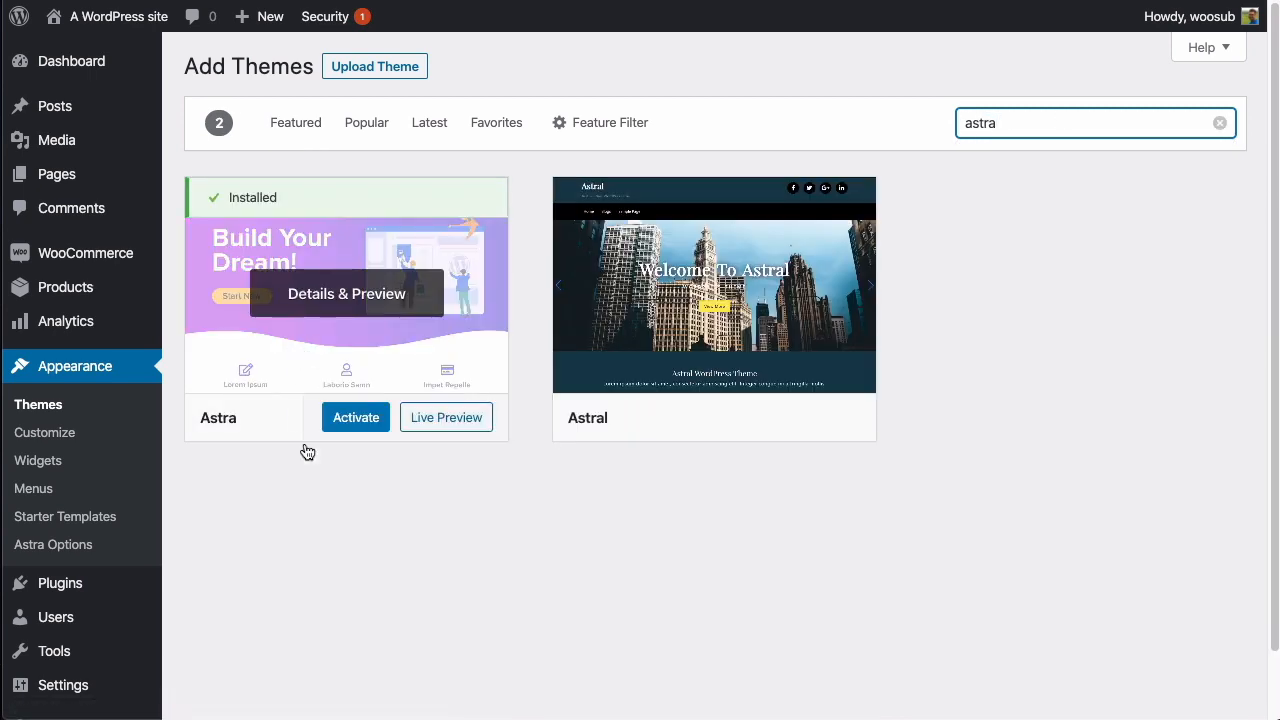
{"action": "left_click", "coordinate": [360, 417]}
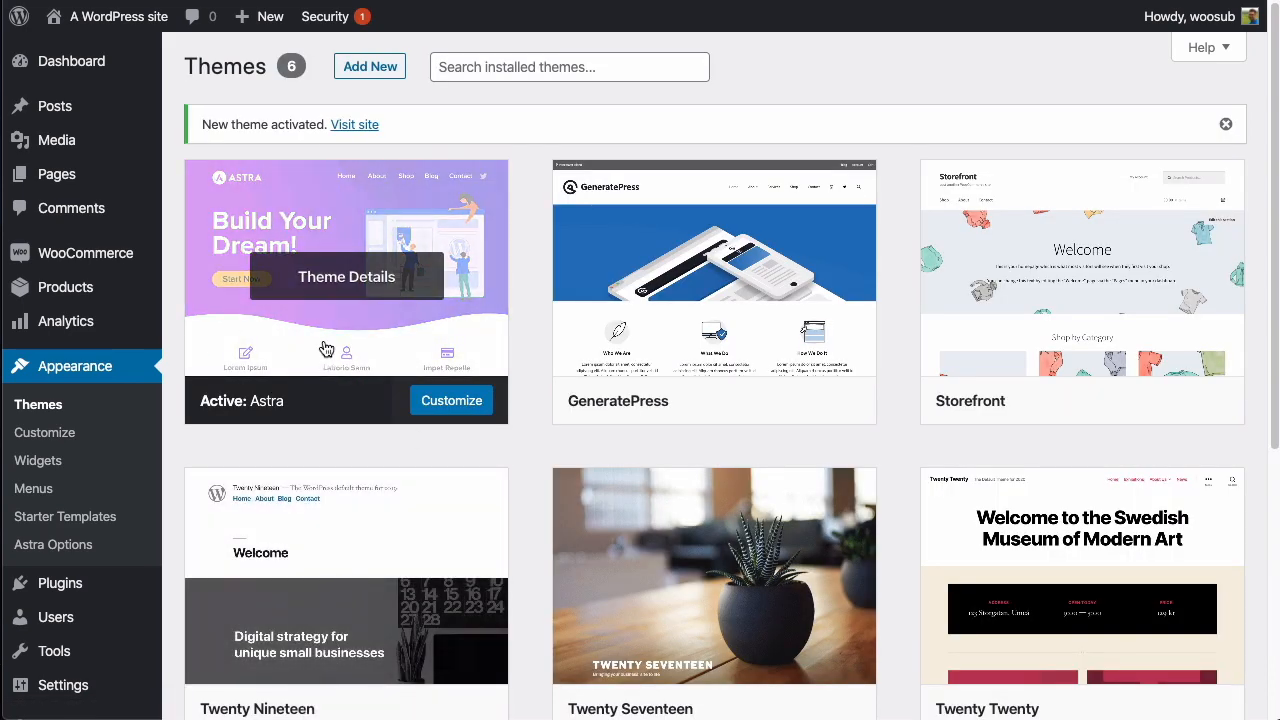
Choose Beaver Builder as the page builder for the Starter Templates and filter the library to Free templates.
{"action": "left_click", "coordinate": [55, 520]}
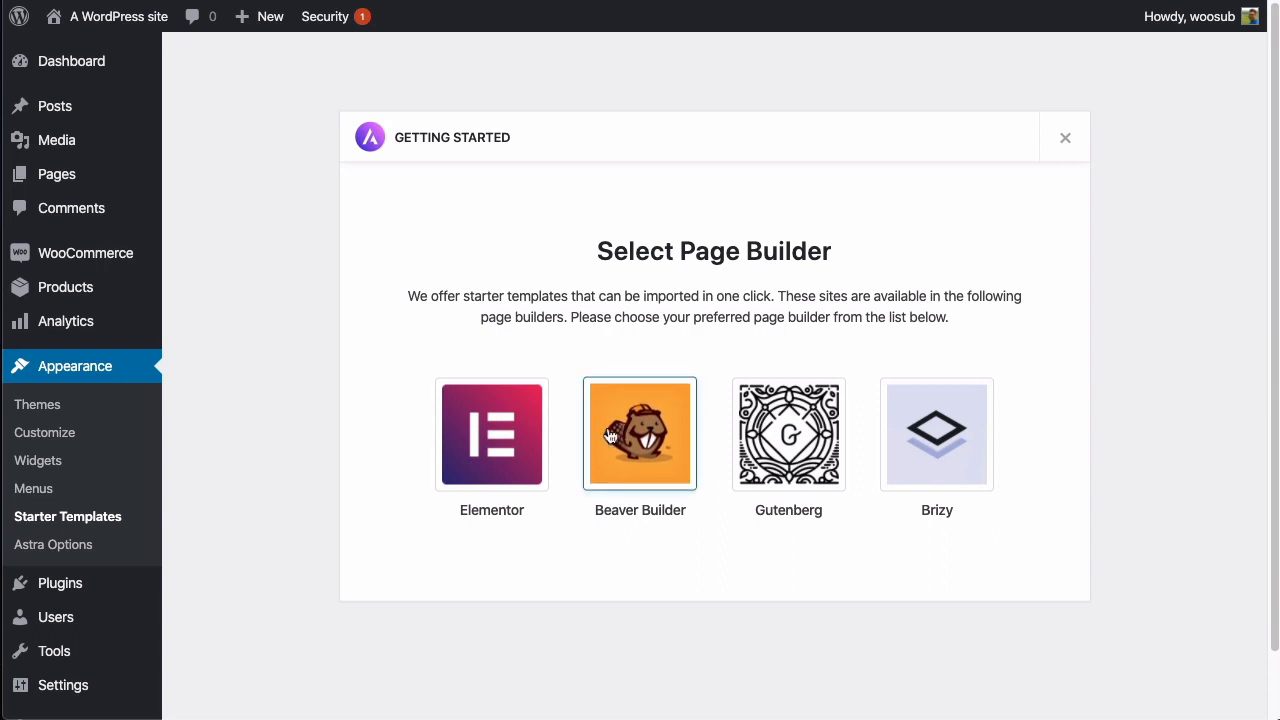
{"action": "left_click_drag", "start_coordinate": [592, 252], "coordinate": [855, 259]}
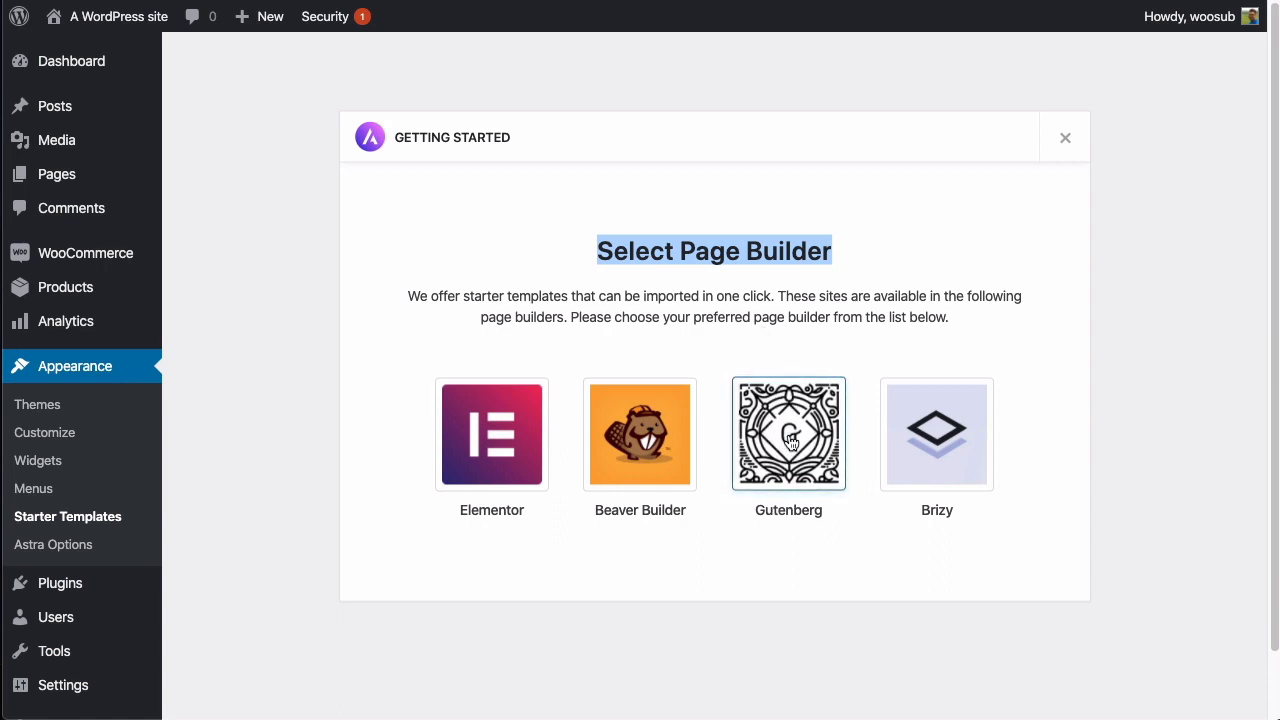
{"action": "left_click", "coordinate": [651, 444]}
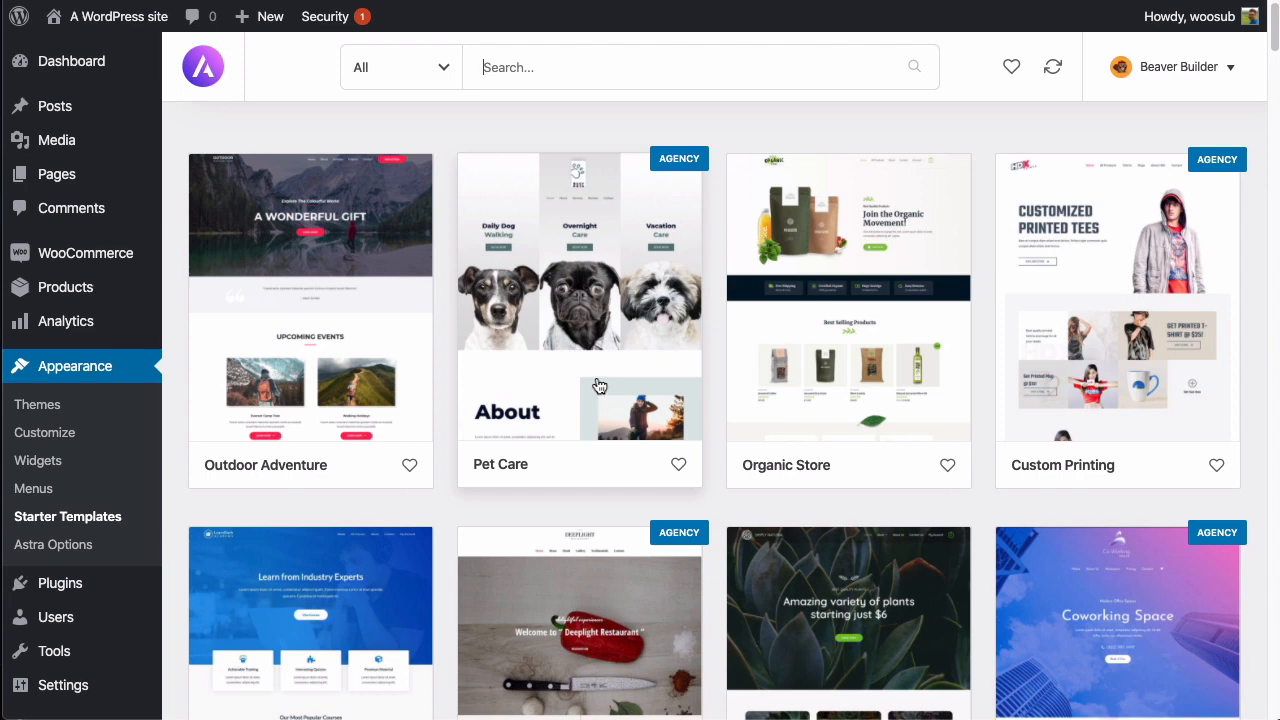
{"action": "left_click", "coordinate": [409, 75]}
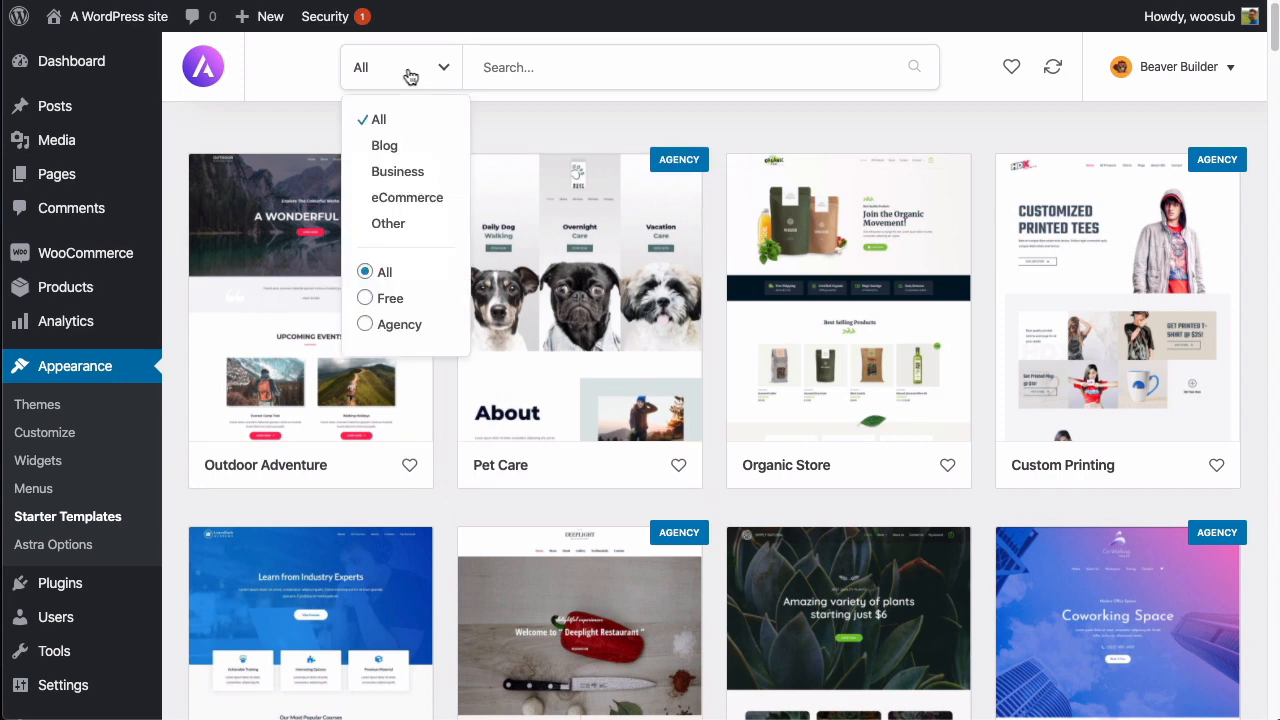
{"action": "left_click", "coordinate": [389, 302]}
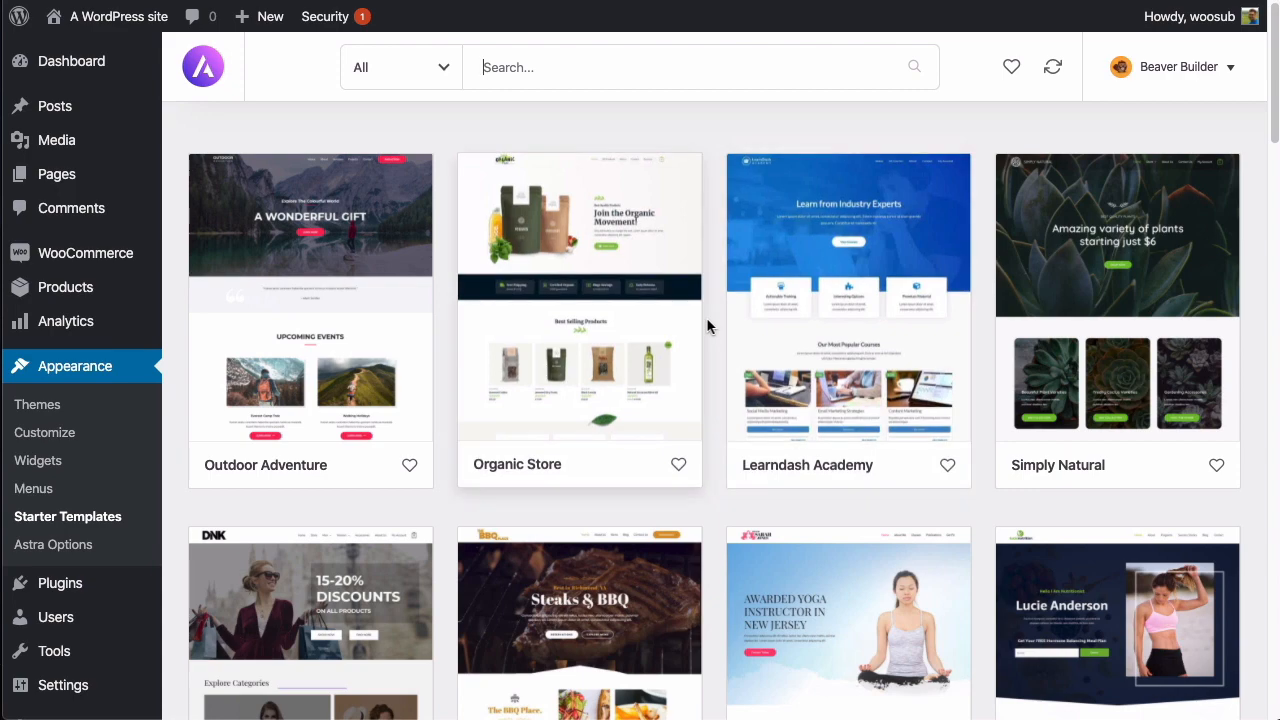
Browse the whole library of free Beaver Builder starter templates and return to its first row.
{"action": "scroll", "coordinate": [708, 318], "scroll_direction": "down", "scroll_amount": 3}
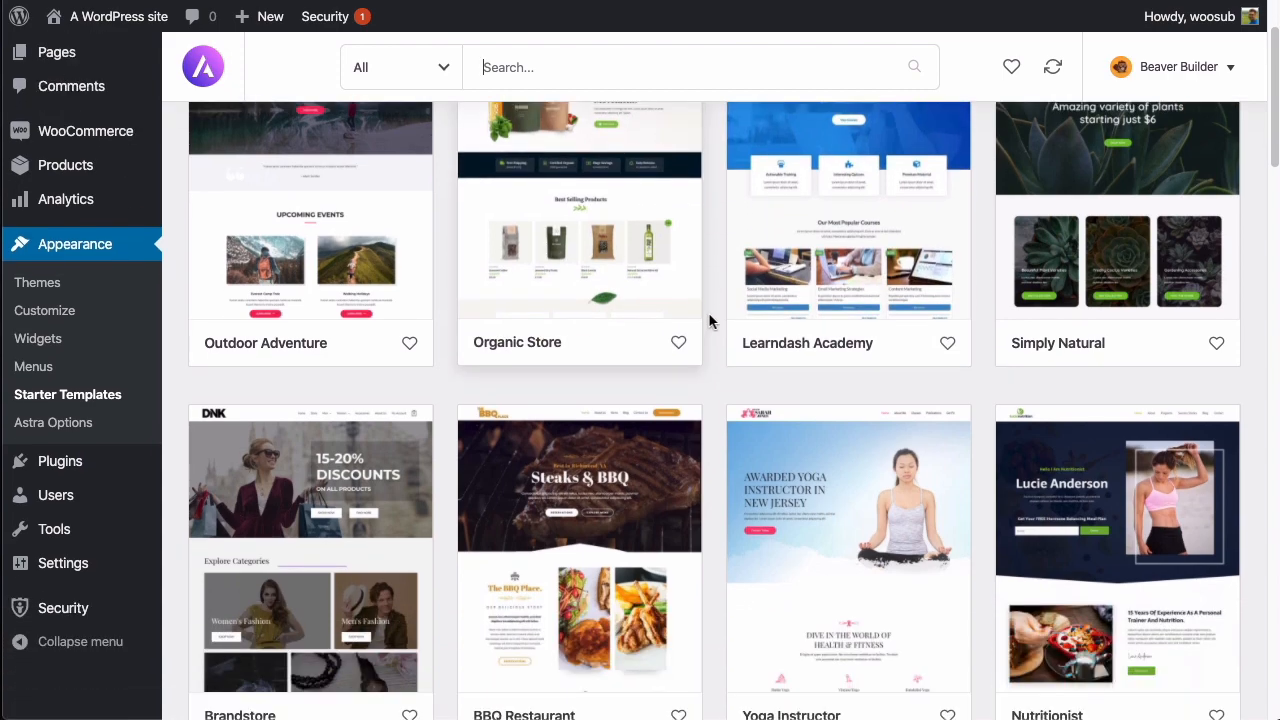
{"action": "scroll", "coordinate": [708, 320], "scroll_direction": "down", "scroll_amount": 5}
{"action": "scroll", "coordinate": [708, 320], "scroll_direction": "down", "scroll_amount": 3}
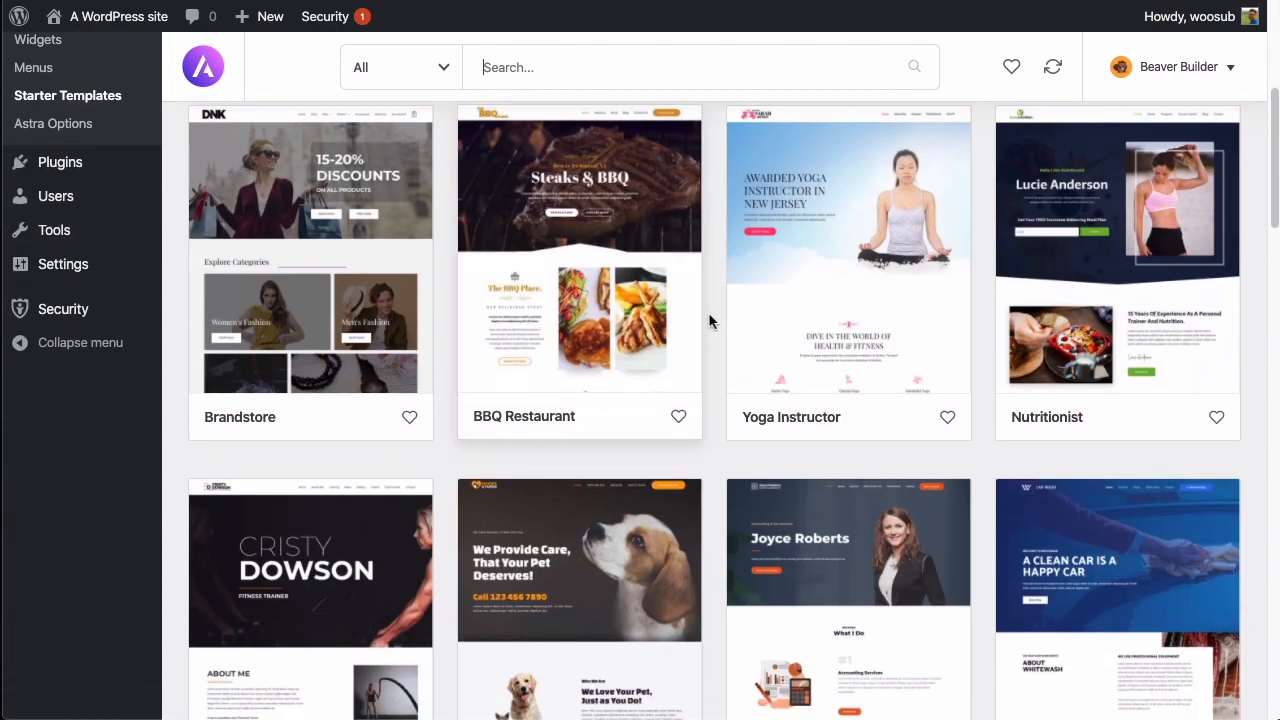
{"action": "scroll", "coordinate": [710, 320], "scroll_direction": "down", "scroll_amount": 15}
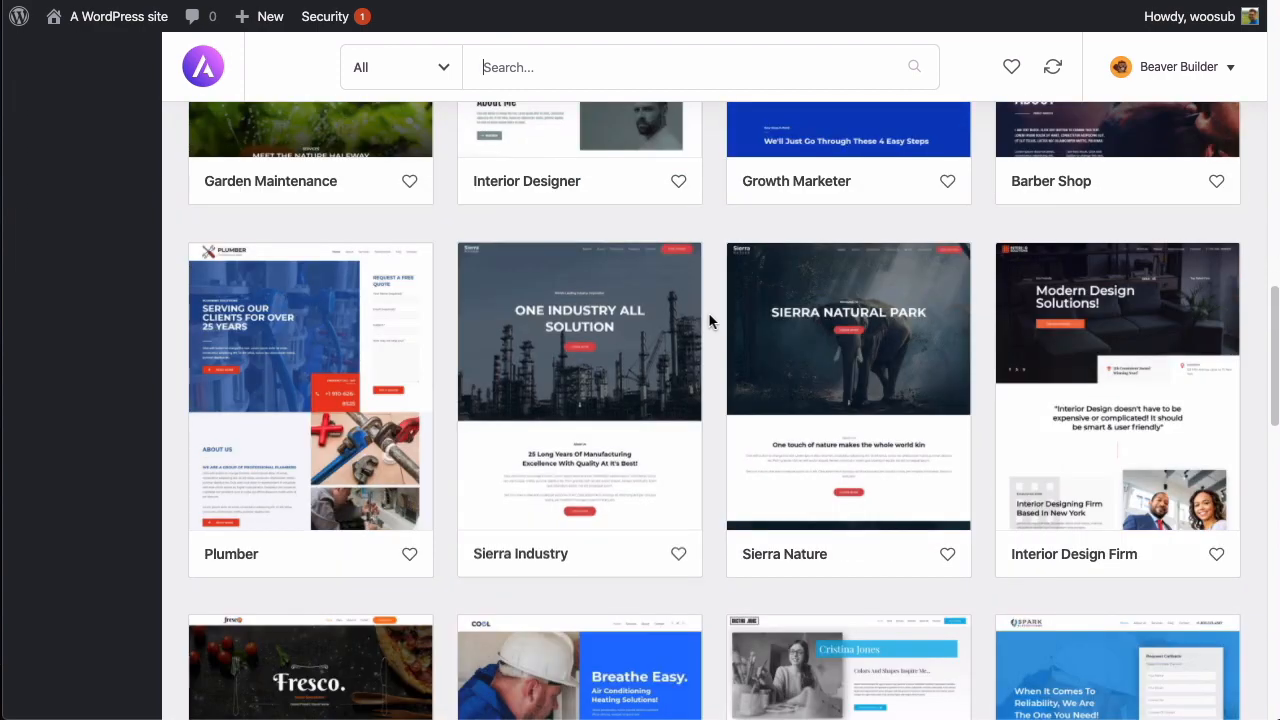
{"action": "scroll", "coordinate": [709, 320], "scroll_direction": "down", "scroll_amount": 8}
{"action": "scroll", "coordinate": [708, 320], "scroll_direction": "down", "scroll_amount": 10}
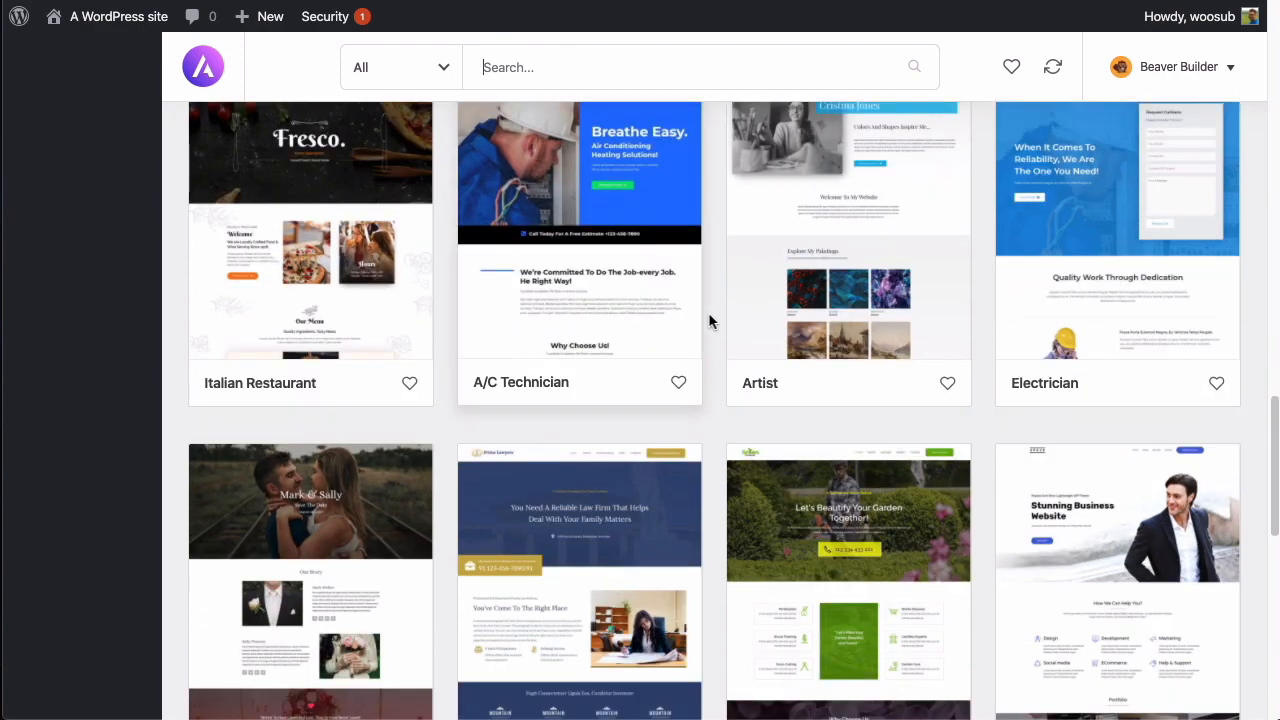
{"action": "scroll", "coordinate": [709, 320], "scroll_direction": "down", "scroll_amount": 7}
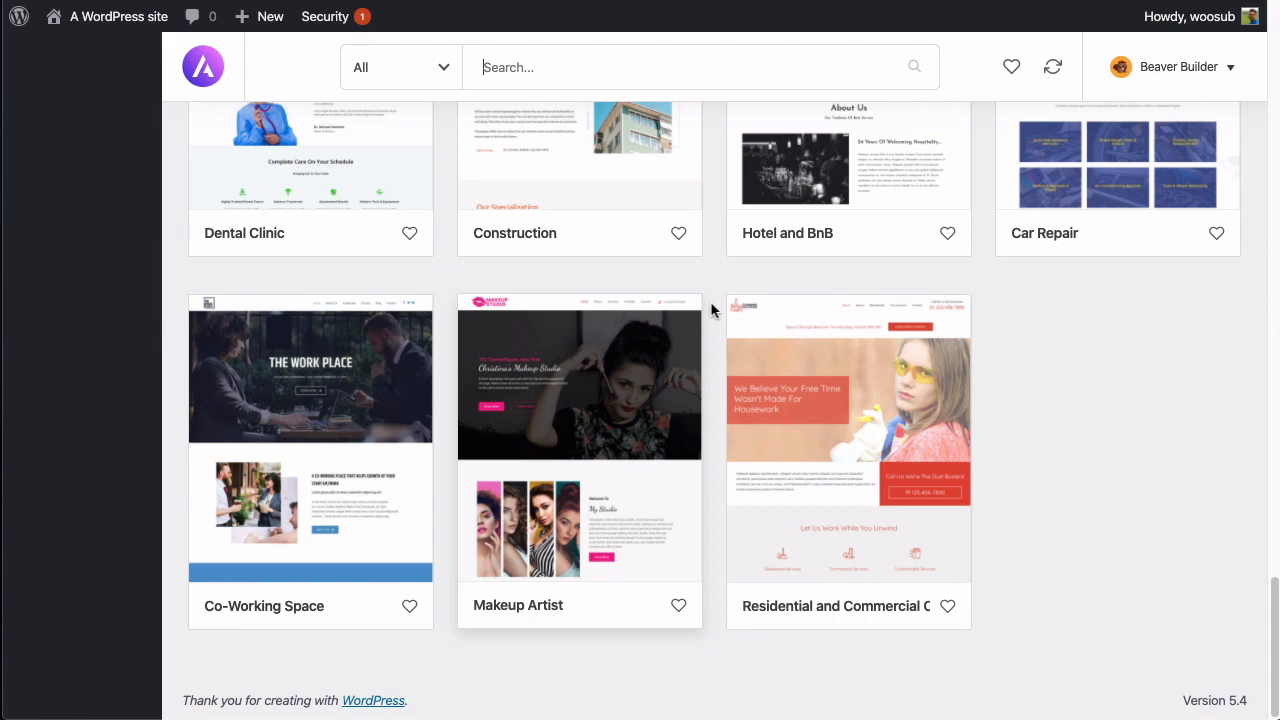
{"action": "scroll", "coordinate": [710, 303], "scroll_direction": "up", "scroll_amount": 4}
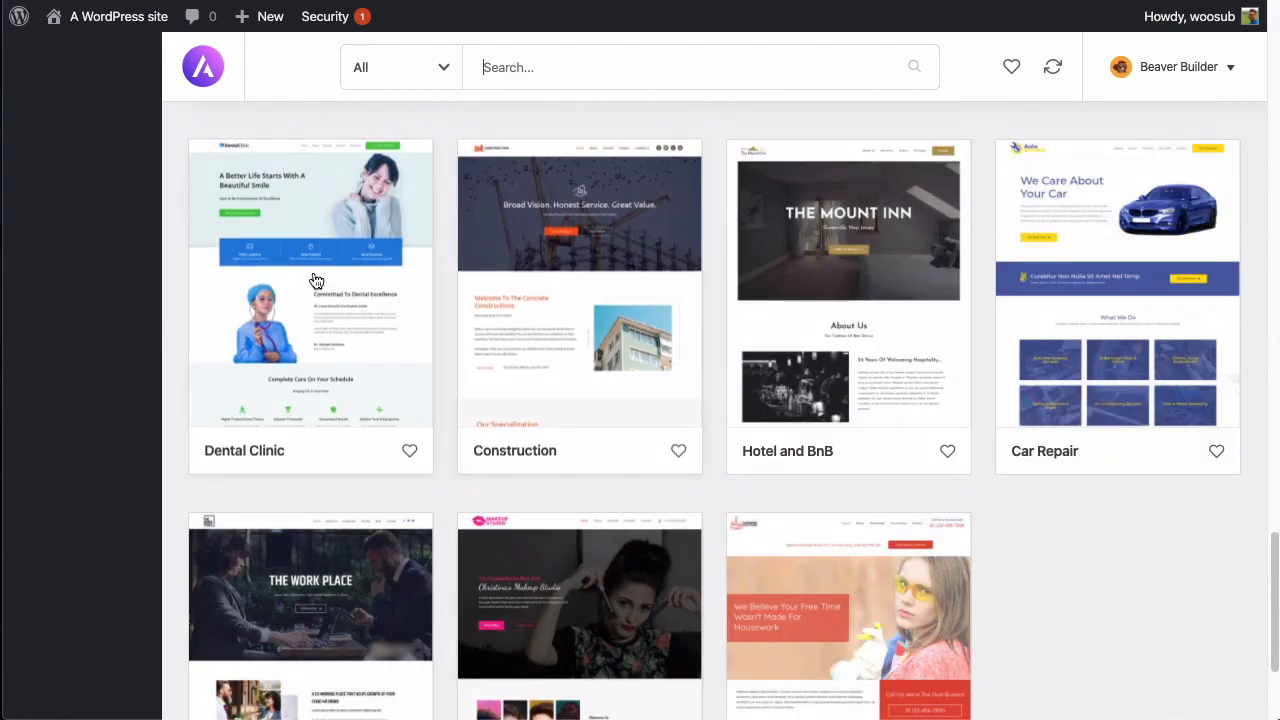
{"action": "scroll", "coordinate": [655, 295], "scroll_direction": "up", "scroll_amount": 5}
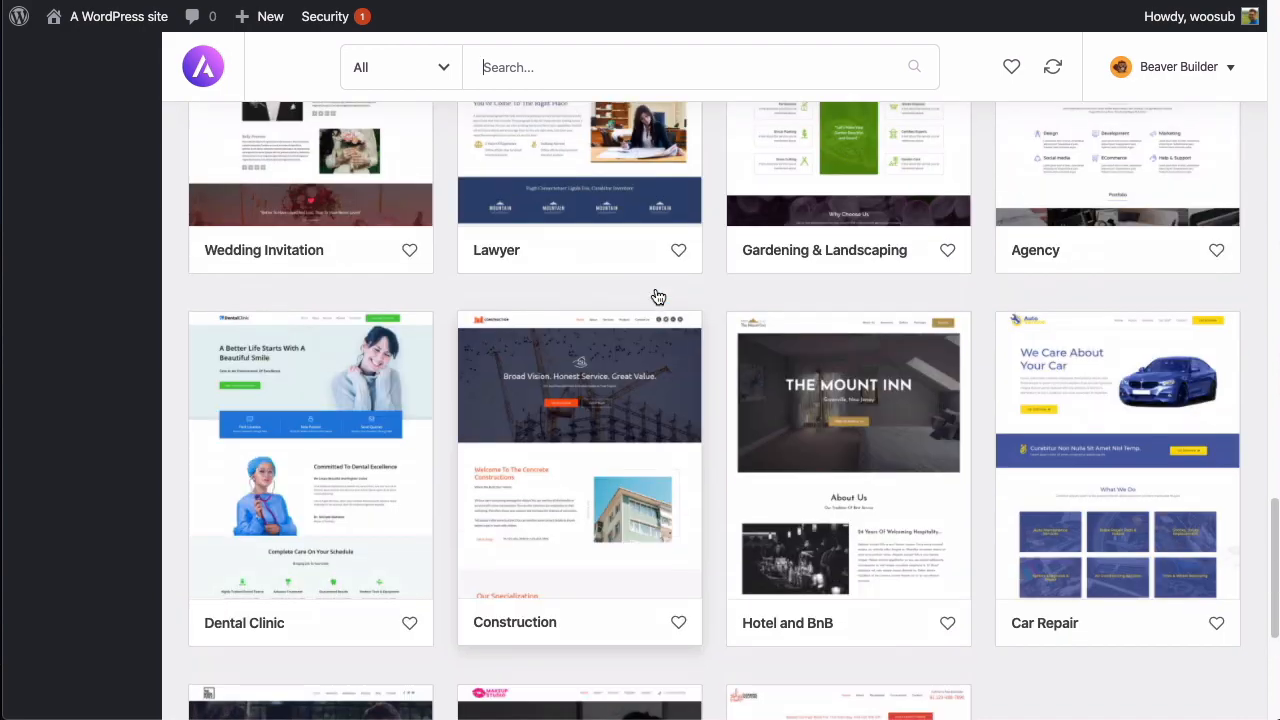
{"action": "scroll", "coordinate": [710, 263], "scroll_direction": "up", "scroll_amount": 9}
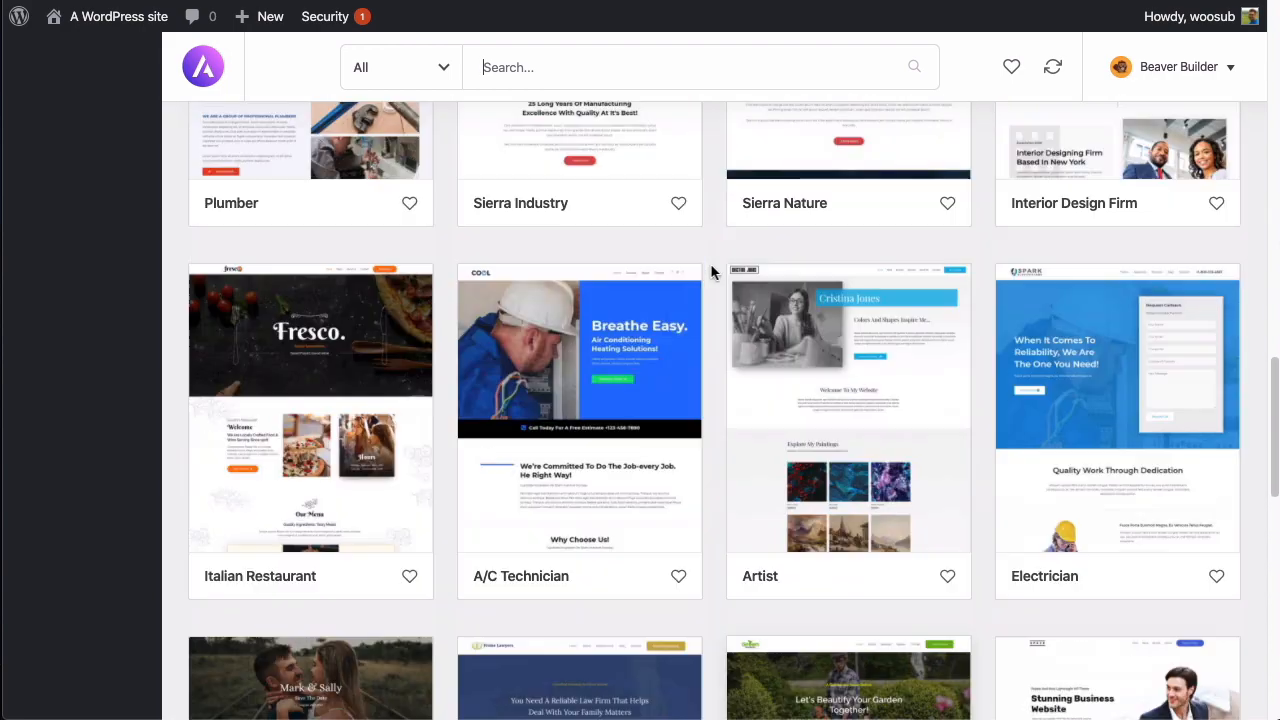
{"action": "scroll", "coordinate": [710, 263], "scroll_direction": "up", "scroll_amount": 6}
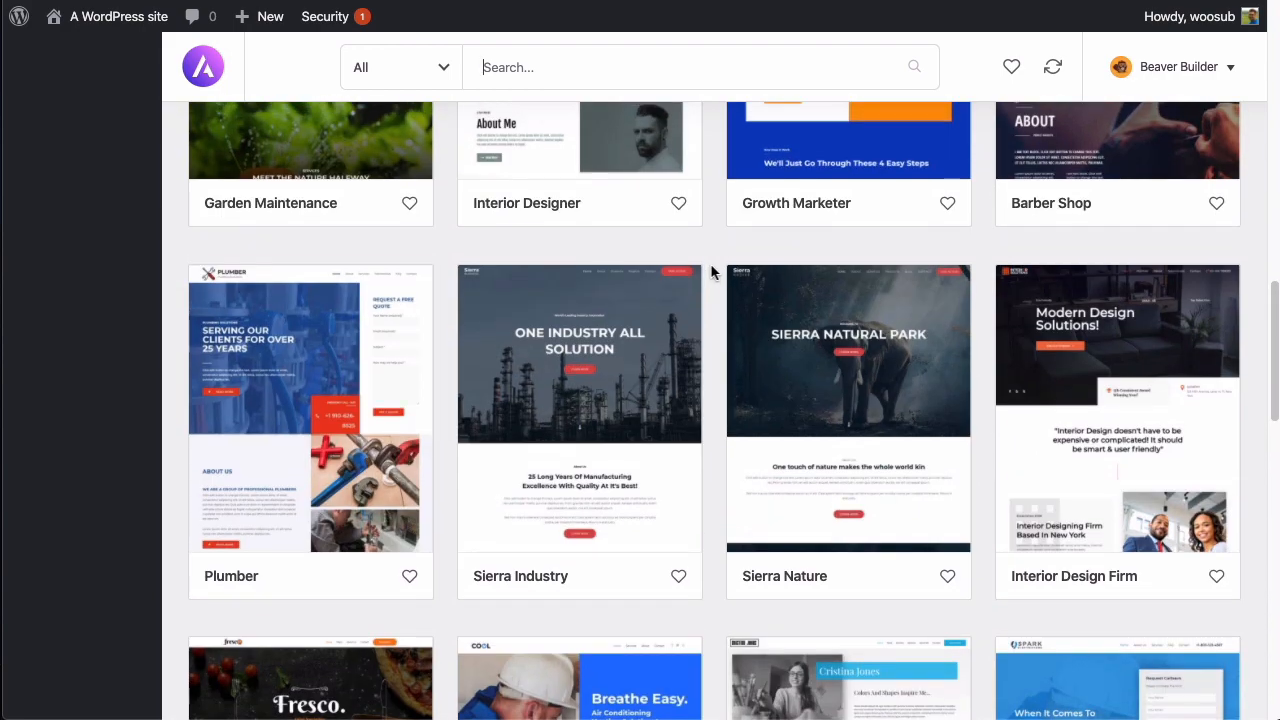
{"action": "scroll", "coordinate": [710, 263], "scroll_direction": "up", "scroll_amount": 12}
{"action": "scroll", "coordinate": [710, 264], "scroll_direction": "up", "scroll_amount": 7}
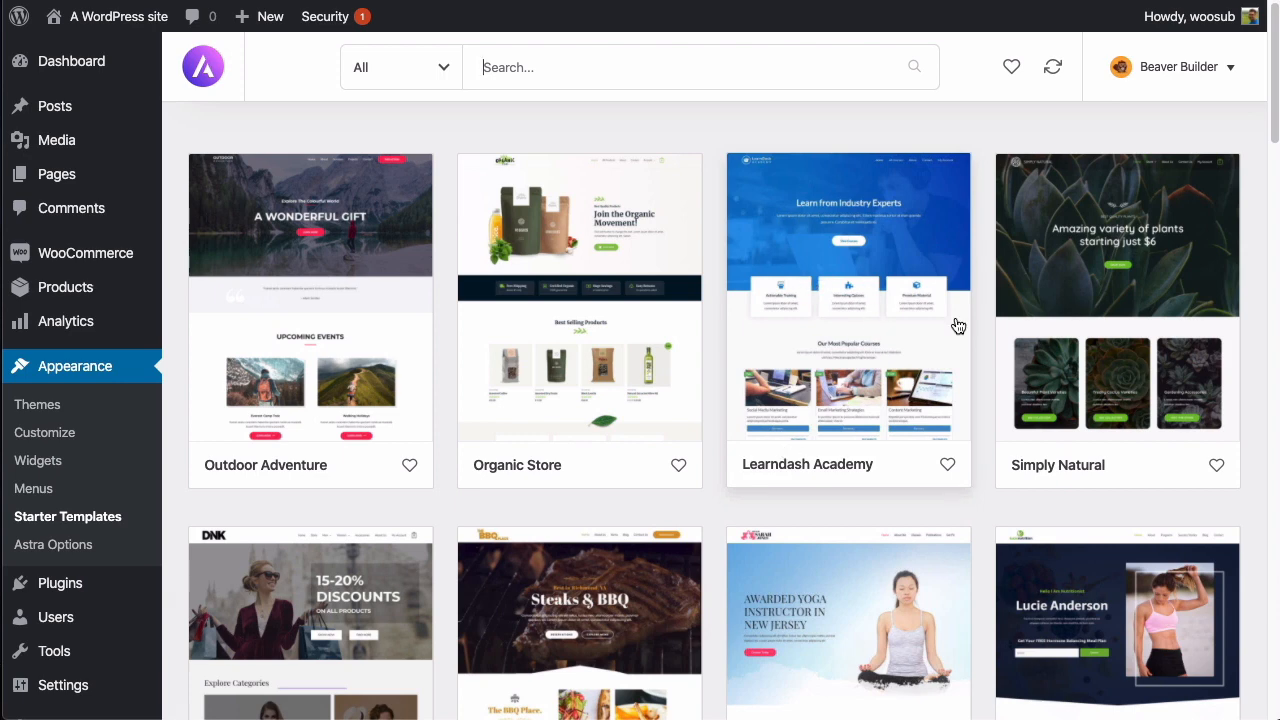
Open the Learndash Academy template and look through the full preview of its Home page.
{"action": "left_click", "coordinate": [855, 250]}
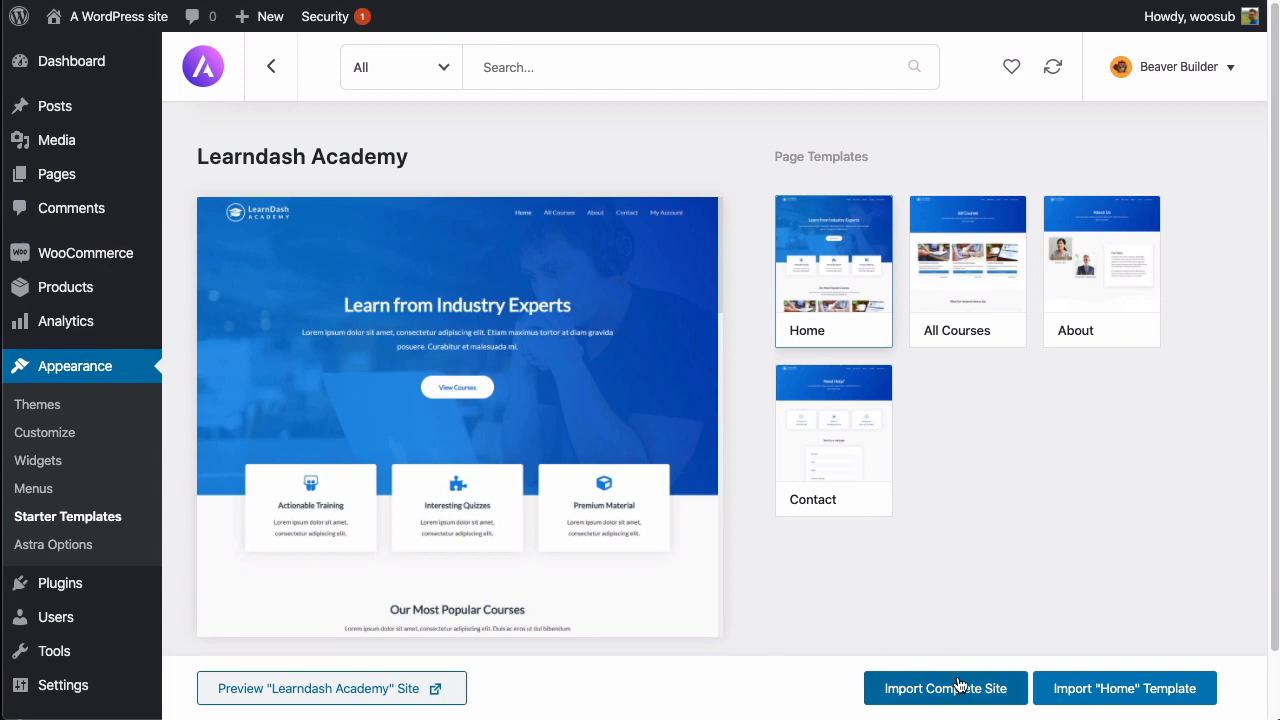
{"action": "scroll", "coordinate": [472, 436], "scroll_direction": "down", "scroll_amount": 5}
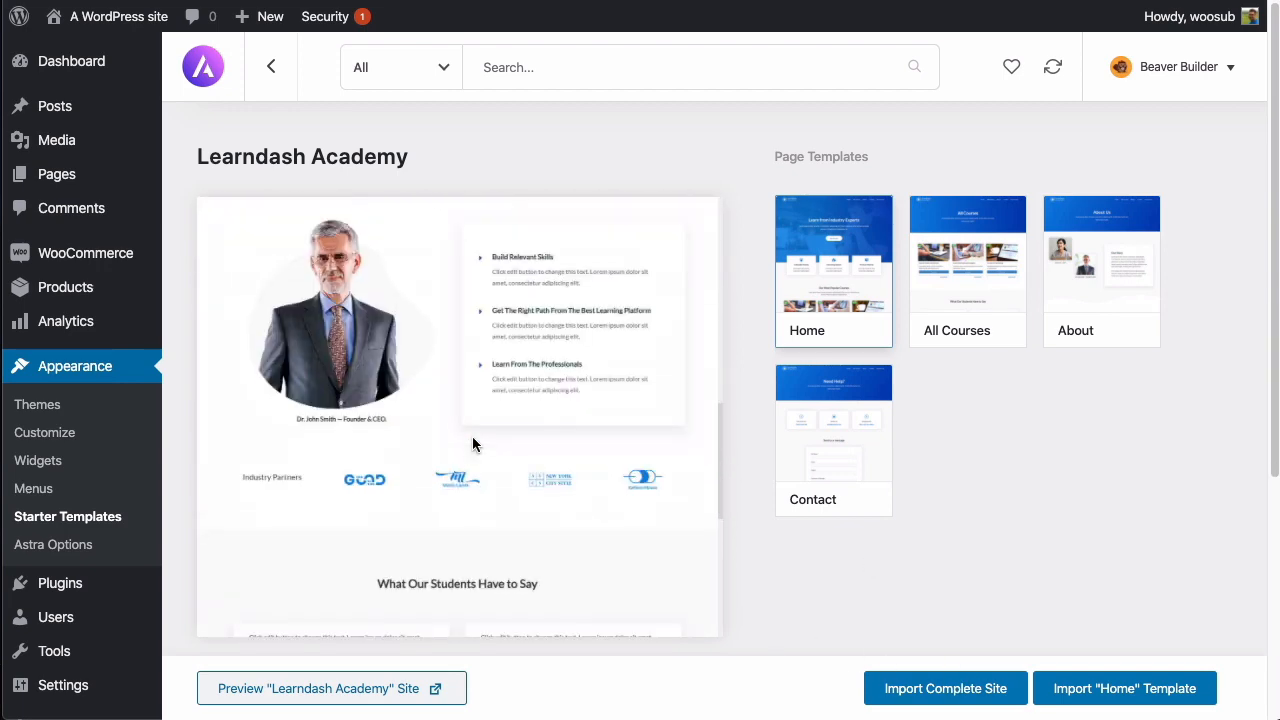
{"action": "scroll", "coordinate": [472, 436], "scroll_direction": "up", "scroll_amount": 4}
{"action": "scroll", "coordinate": [474, 440], "scroll_direction": "up", "scroll_amount": 2}
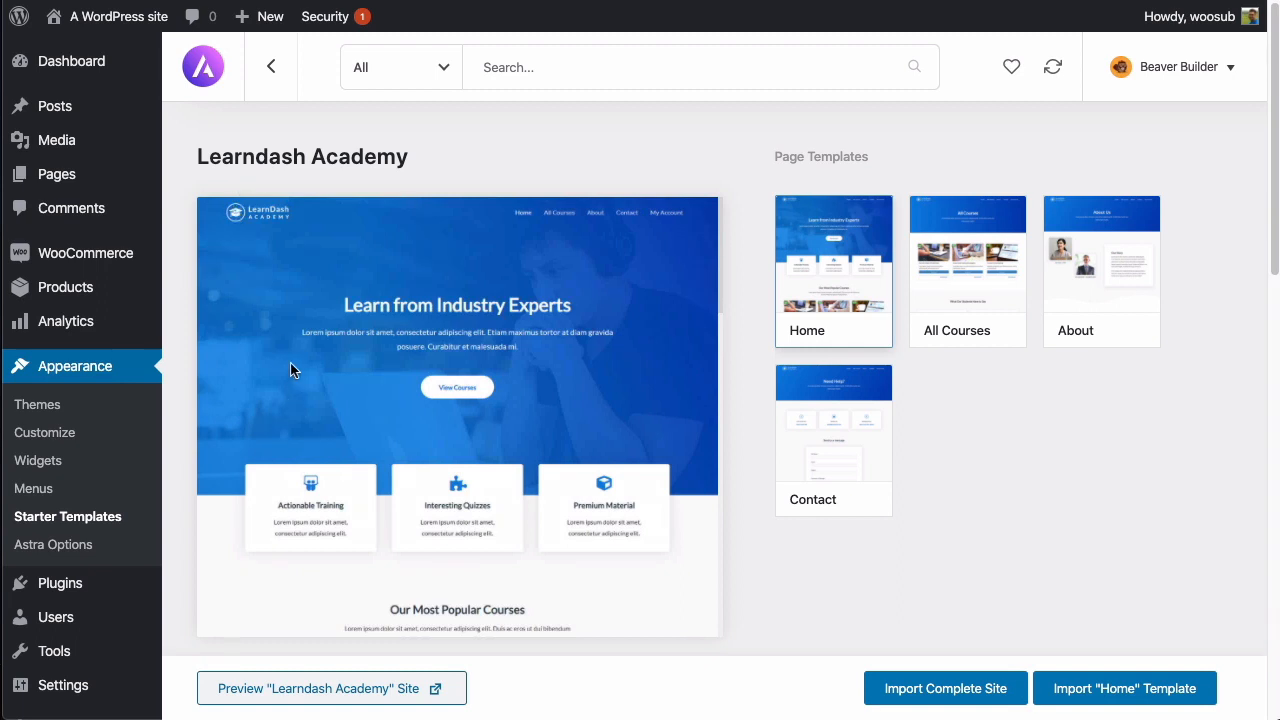
{"action": "scroll", "coordinate": [543, 462], "scroll_direction": "down", "scroll_amount": 3}
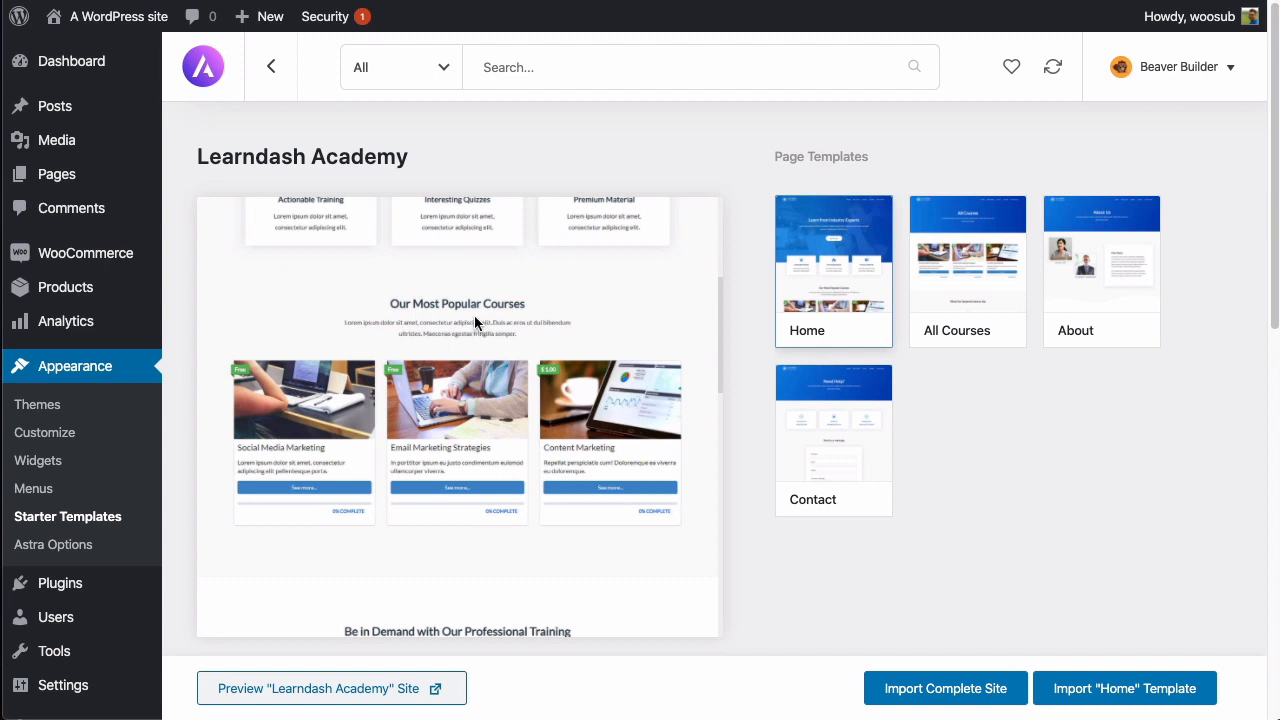
{"action": "scroll", "coordinate": [474, 315], "scroll_direction": "down", "scroll_amount": 3}
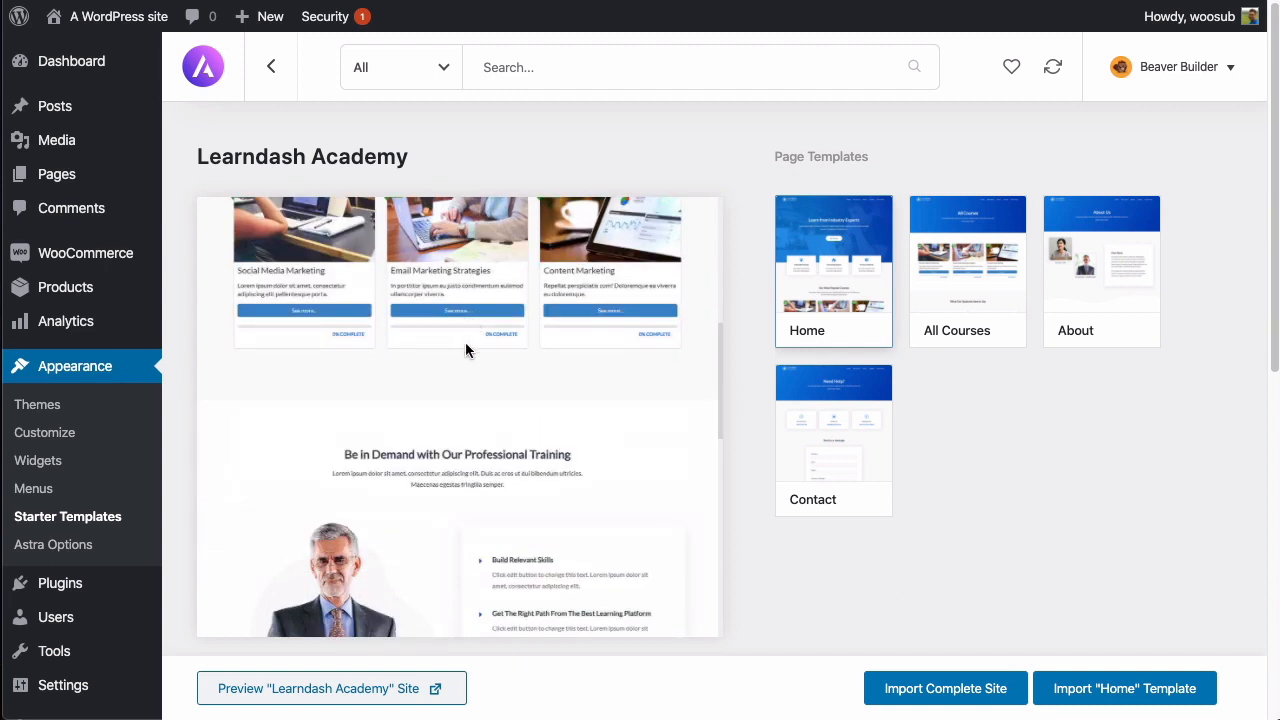
{"action": "scroll", "coordinate": [463, 345], "scroll_direction": "down", "scroll_amount": 8}
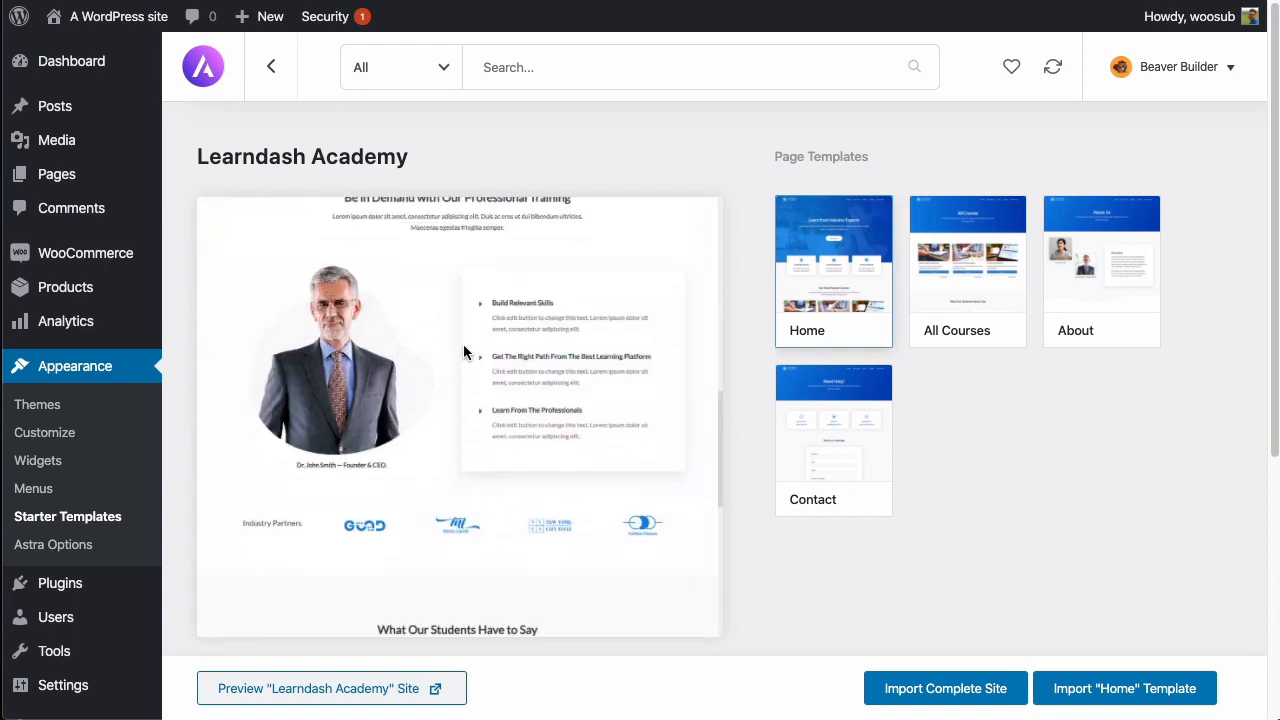
{"action": "scroll", "coordinate": [463, 345], "scroll_direction": "down", "scroll_amount": 2}
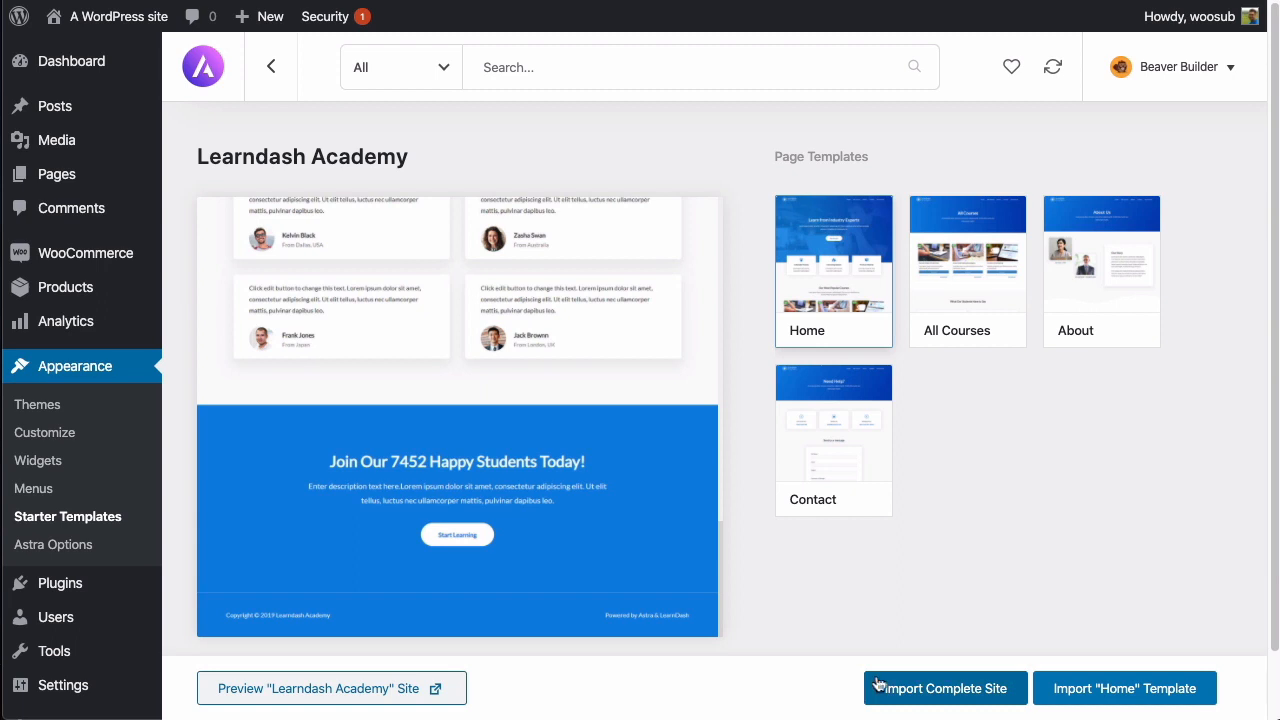
Import the complete Learndash Academy site, skipping the missing premium LearnDash plugins and keeping the default import options.
{"action": "left_click", "coordinate": [915, 690]}
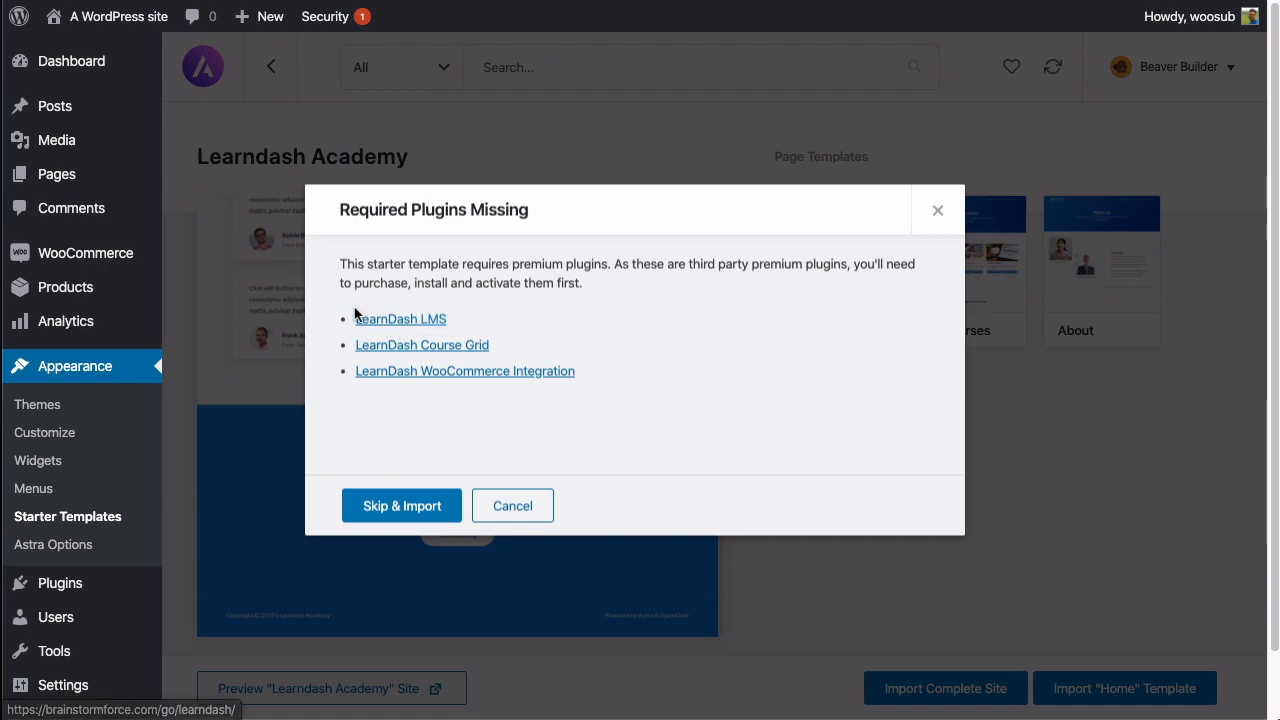
{"action": "left_click_drag", "start_coordinate": [343, 262], "coordinate": [603, 377]}
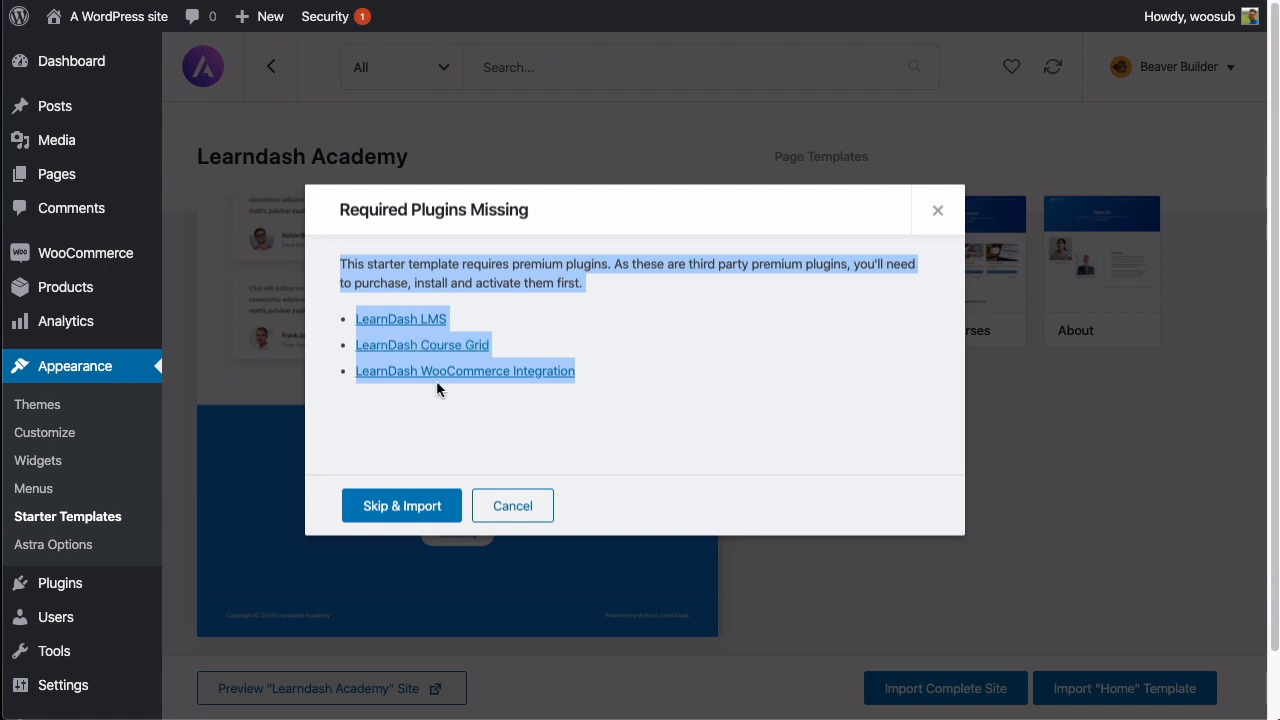
{"action": "left_click", "coordinate": [394, 507]}
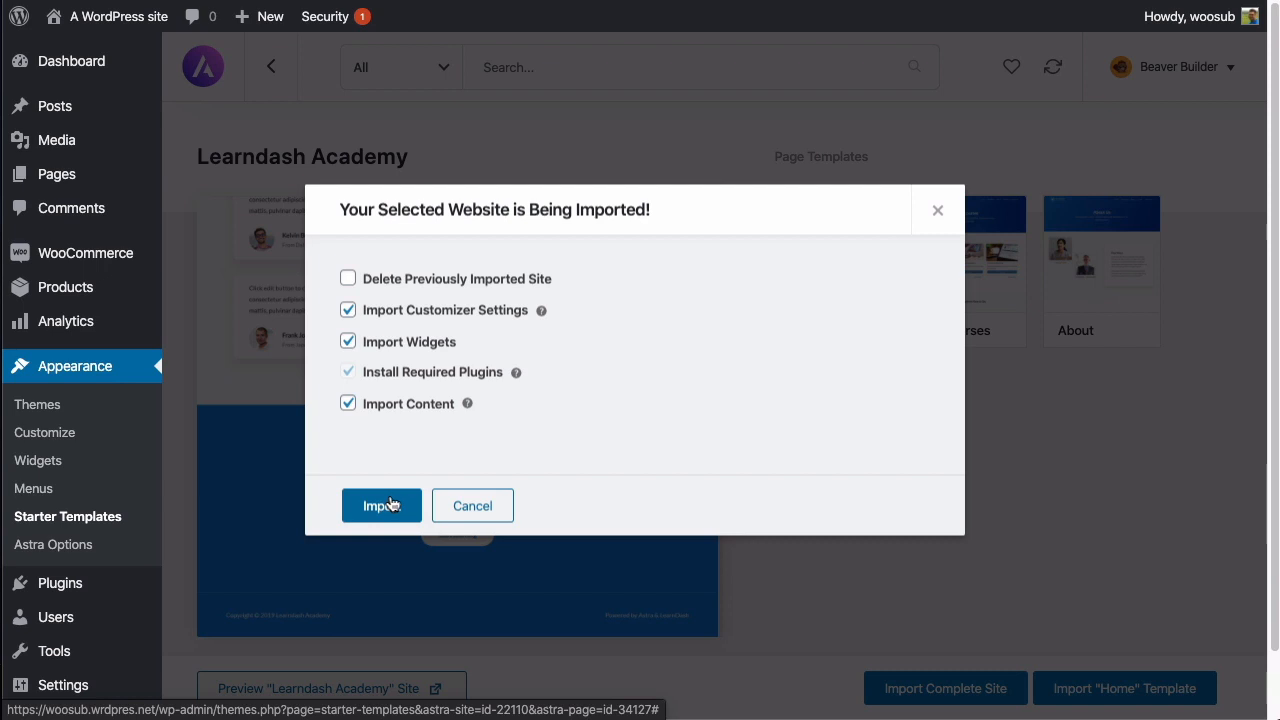
{"action": "left_click", "coordinate": [391, 503]}
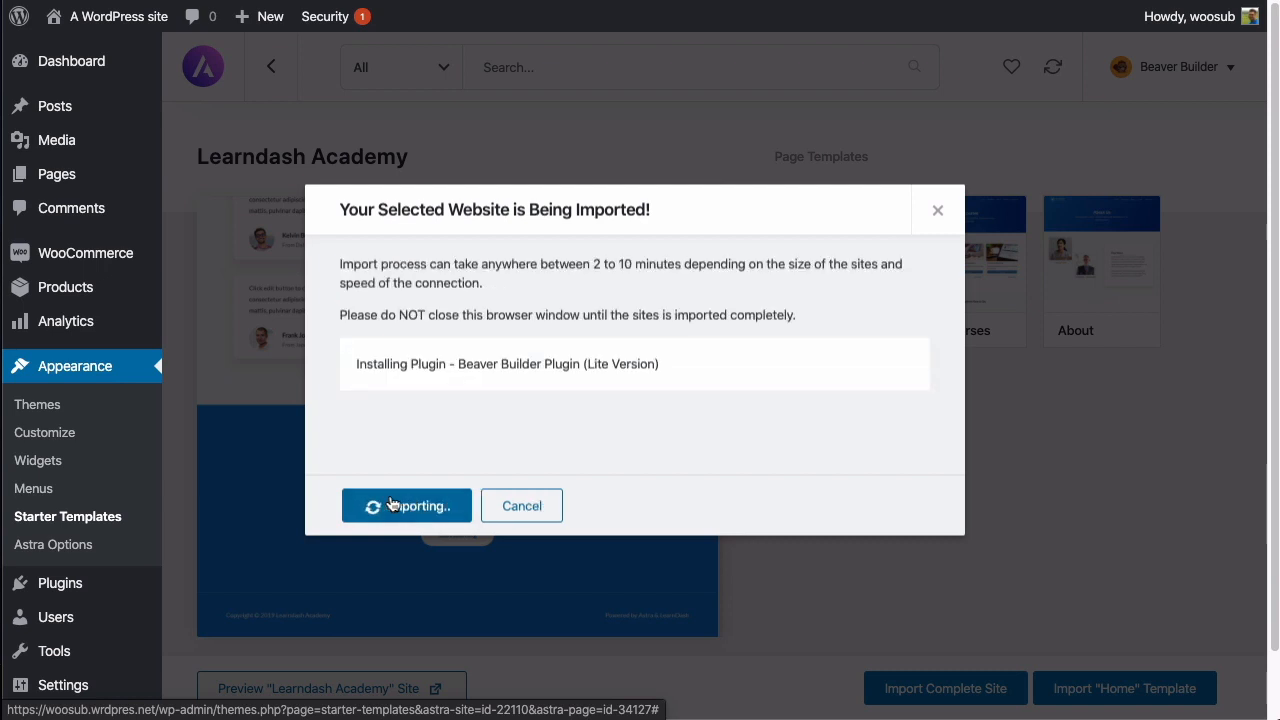
Highlight the import progress line and the note about how long the import process can take.
{"action": "left_click_drag", "start_coordinate": [396, 371], "coordinate": [617, 375]}
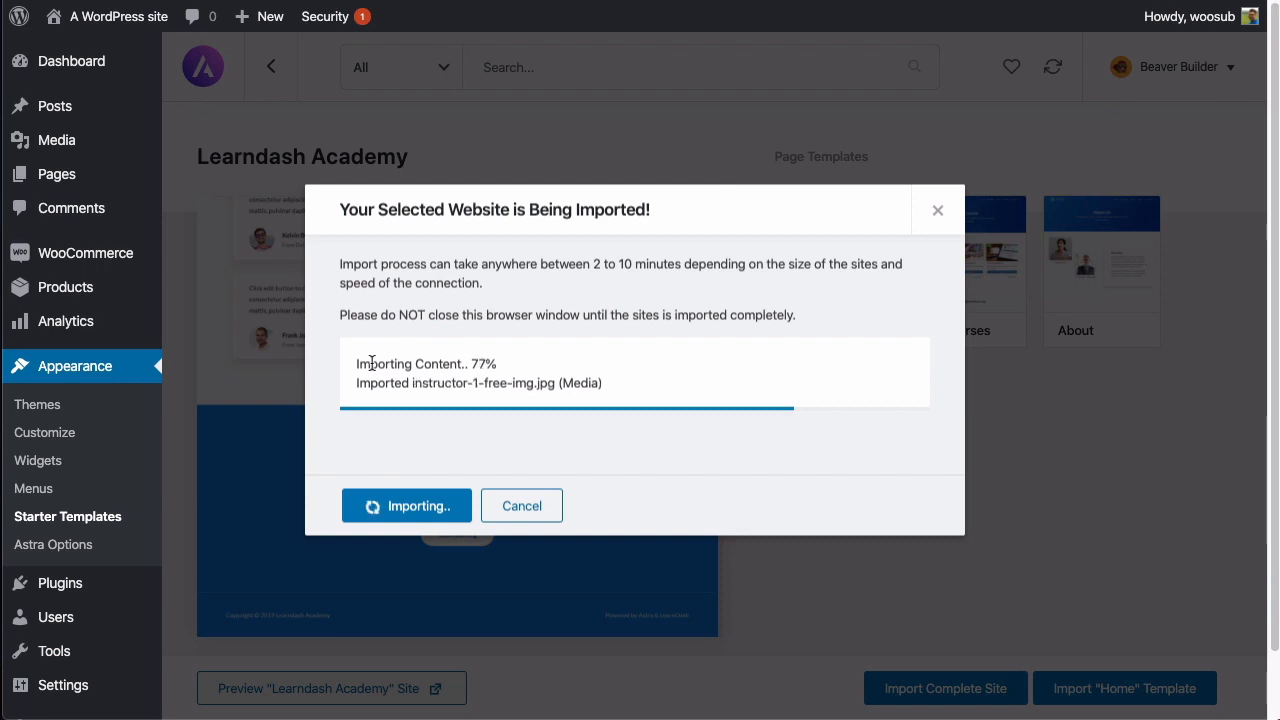
{"action": "left_click_drag", "start_coordinate": [469, 364], "coordinate": [543, 373]}
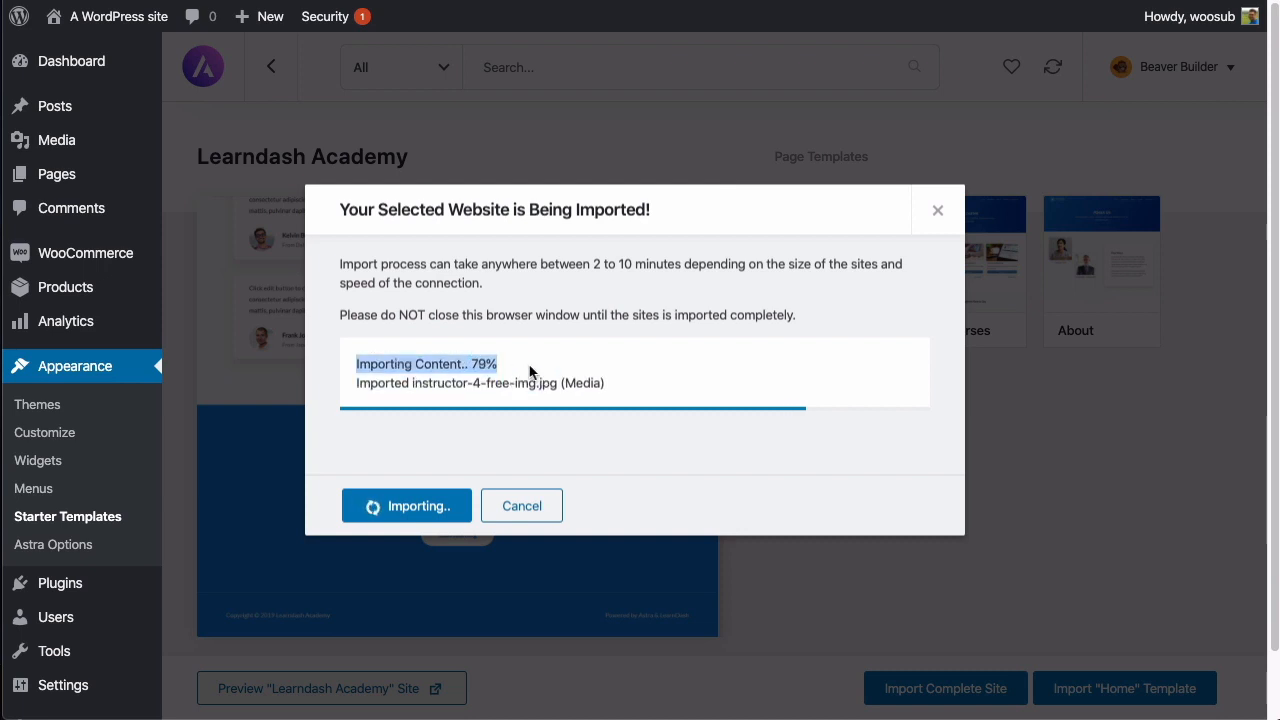
{"action": "left_click", "coordinate": [542, 366]}
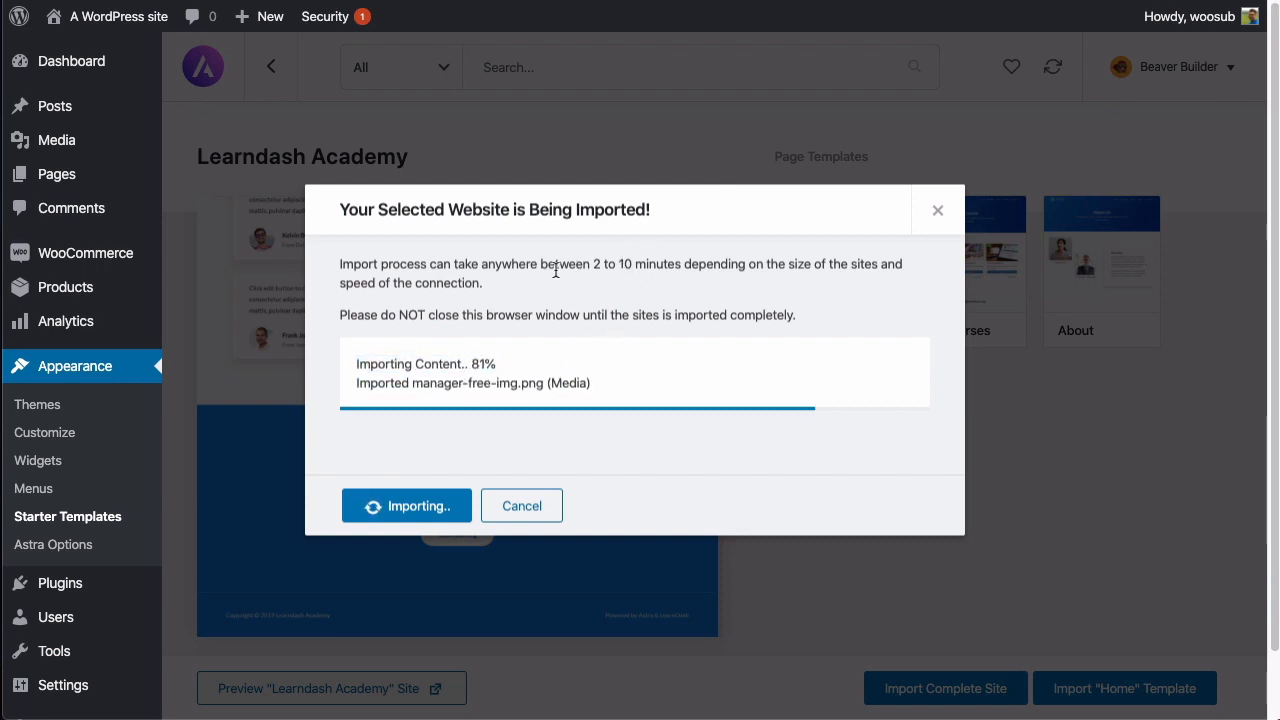
{"action": "left_click_drag", "start_coordinate": [343, 264], "coordinate": [686, 272]}
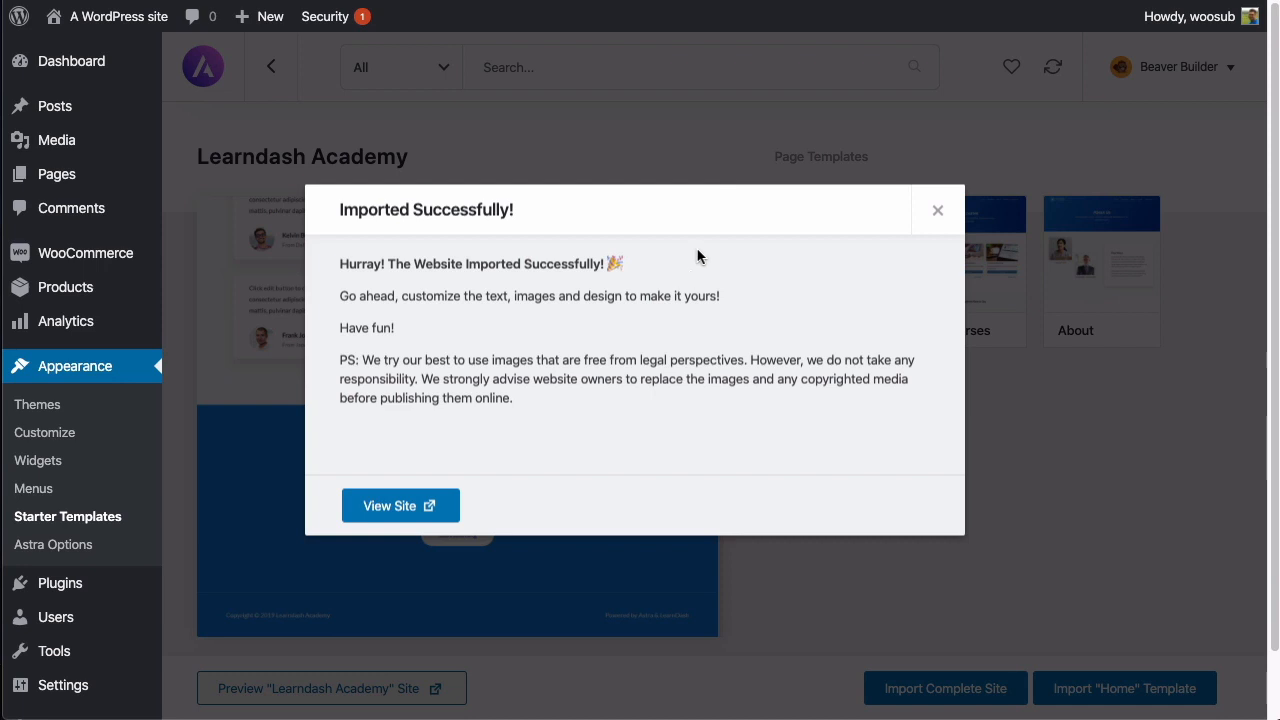
View the imported site, then highlight and dismiss the "Heads up!" notice about restricted content.
{"action": "left_click", "coordinate": [396, 510]}
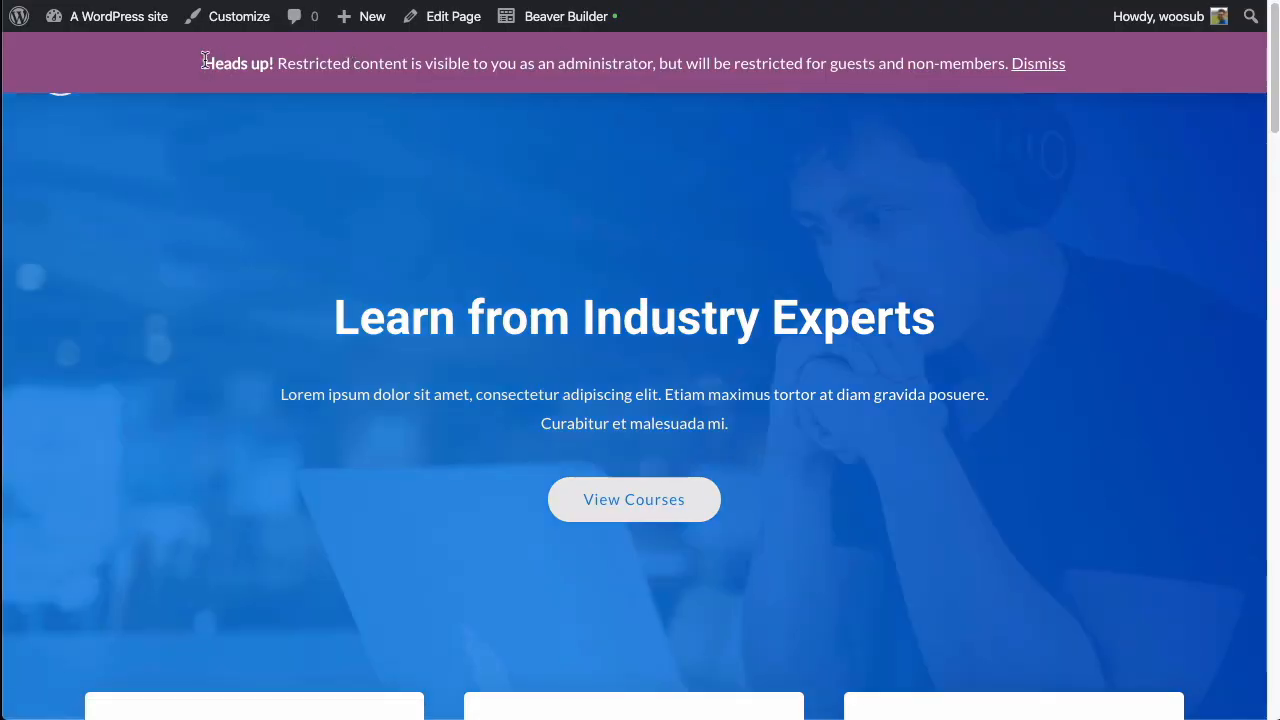
{"action": "left_click_drag", "start_coordinate": [203, 68], "coordinate": [1015, 62]}
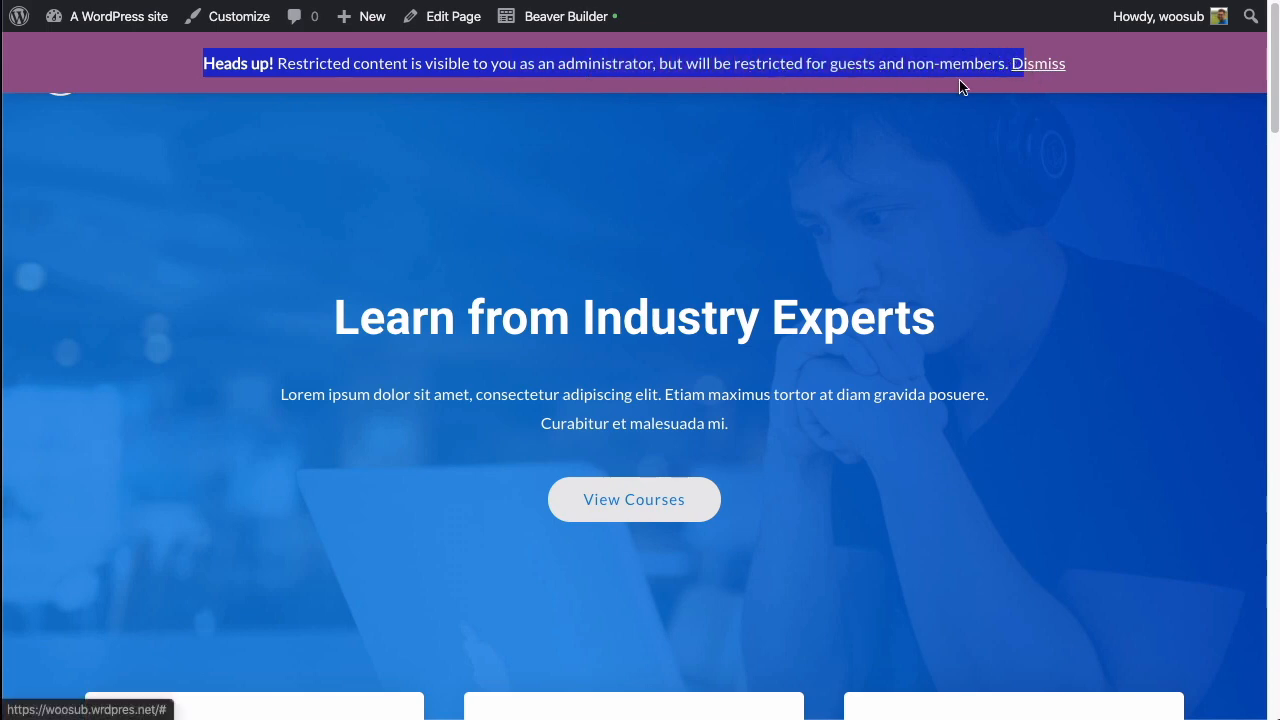
{"action": "left_click", "coordinate": [1034, 70]}
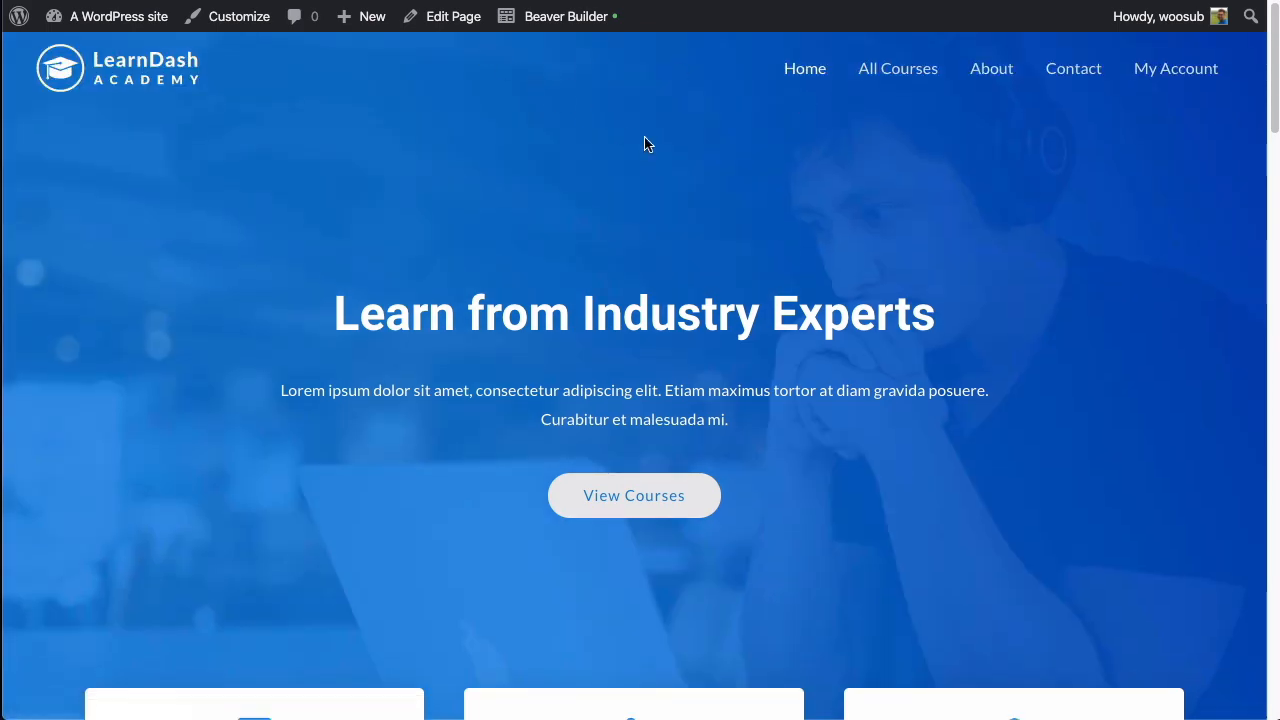
Look through the imported home page and highlight the Our Most Popular Courses section and its ld_course_list shortcode.
{"action": "scroll", "coordinate": [645, 138], "scroll_direction": "down", "scroll_amount": 6}
{"action": "scroll", "coordinate": [645, 143], "scroll_direction": "down", "scroll_amount": 3}
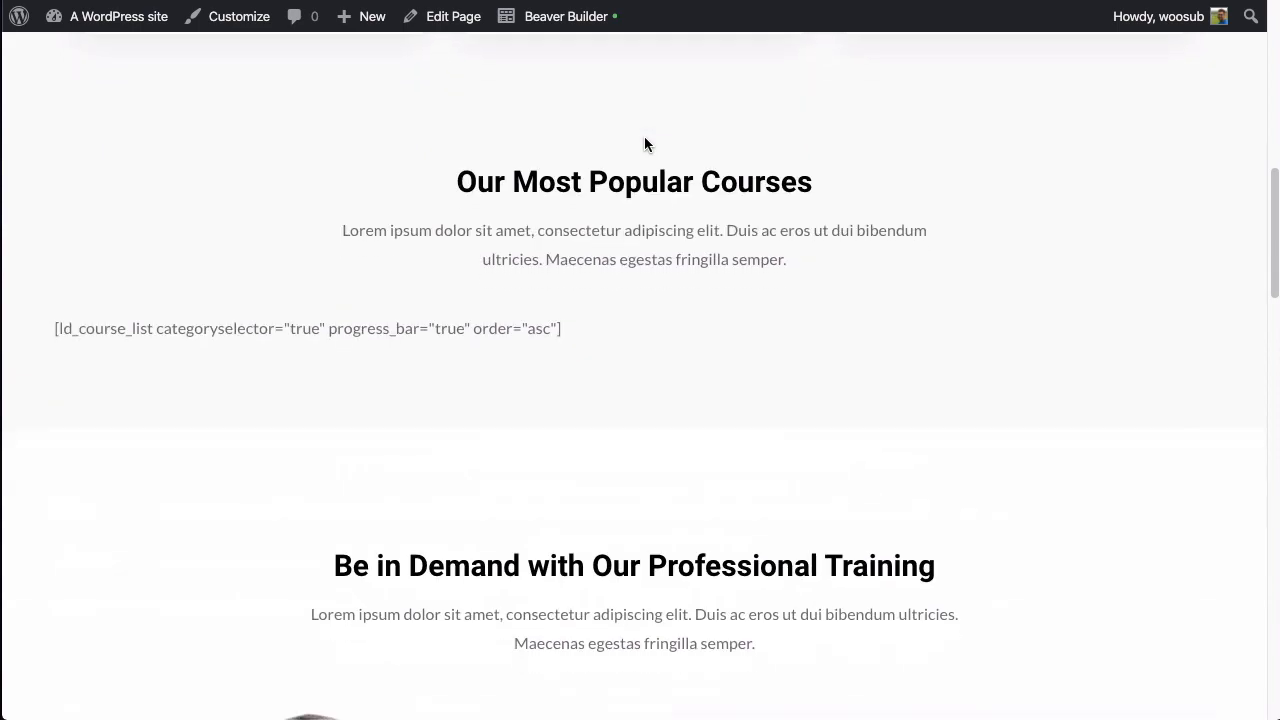
{"action": "scroll", "coordinate": [645, 144], "scroll_direction": "down", "scroll_amount": 6}
{"action": "scroll", "coordinate": [645, 145], "scroll_direction": "down", "scroll_amount": 12}
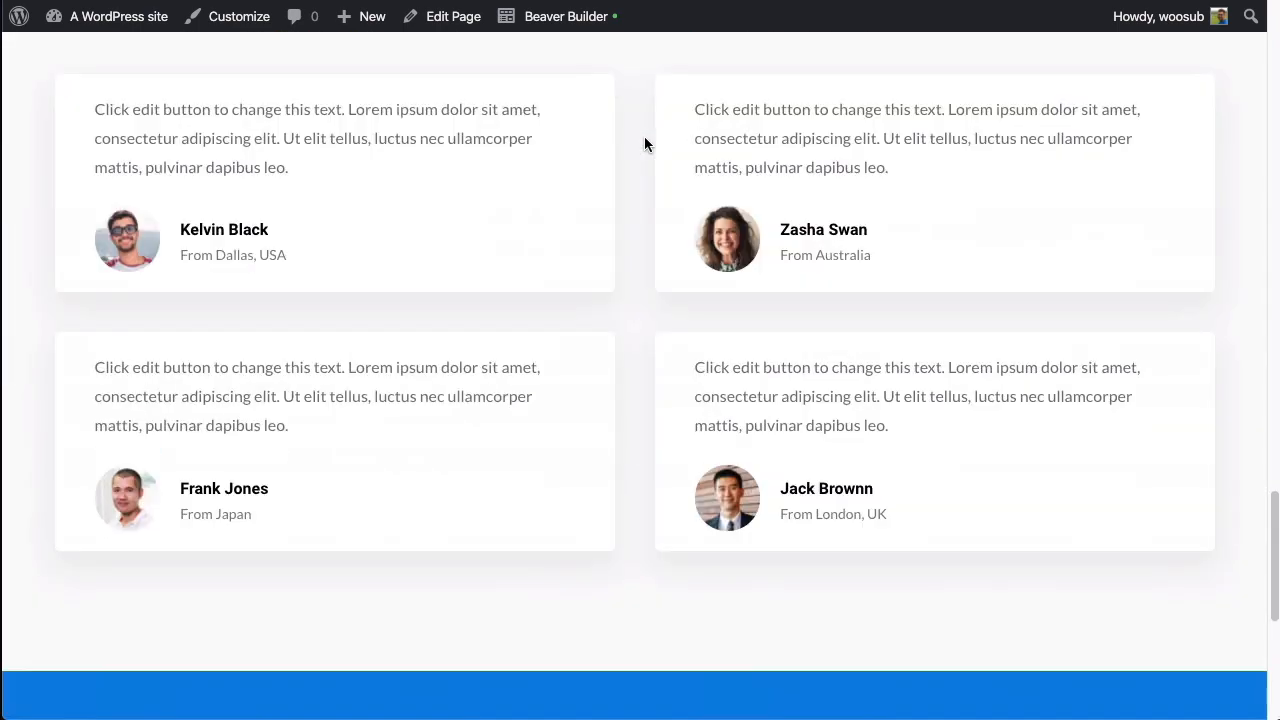
{"action": "scroll", "coordinate": [645, 144], "scroll_direction": "up", "scroll_amount": 20}
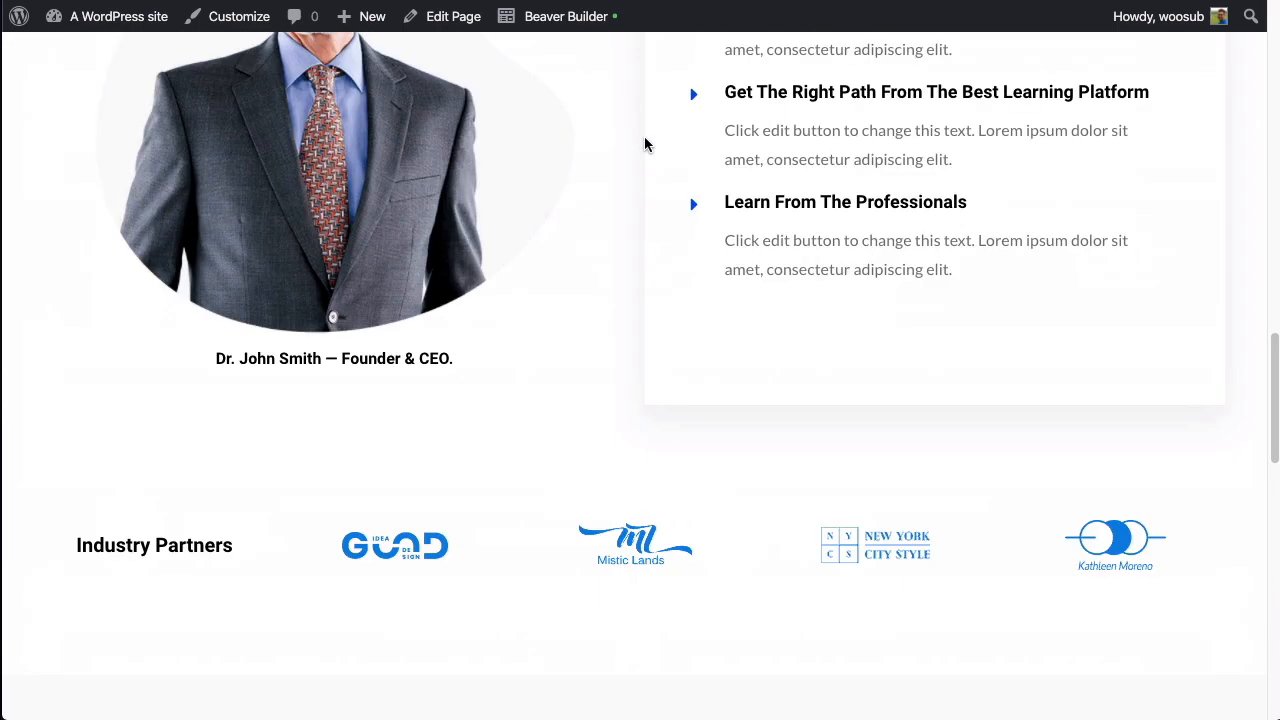
{"action": "scroll", "coordinate": [644, 136], "scroll_direction": "down", "scroll_amount": 2}
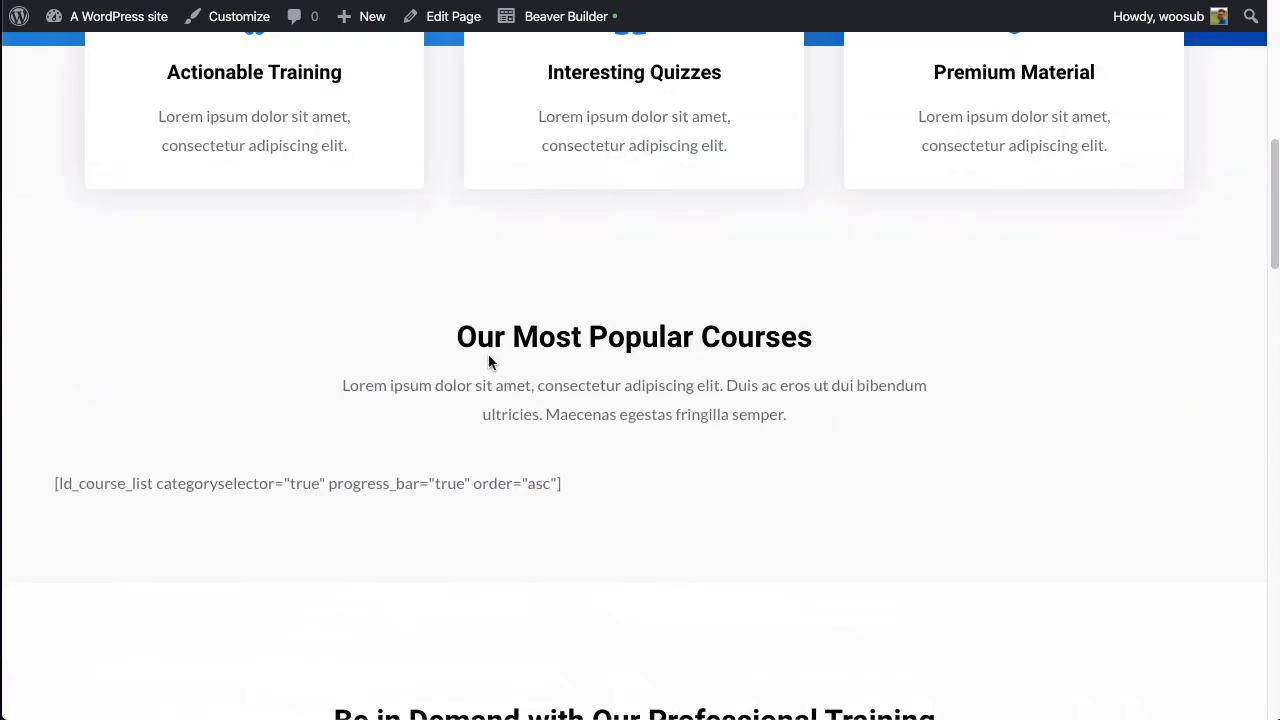
{"action": "left_click_drag", "start_coordinate": [516, 390], "coordinate": [629, 499]}
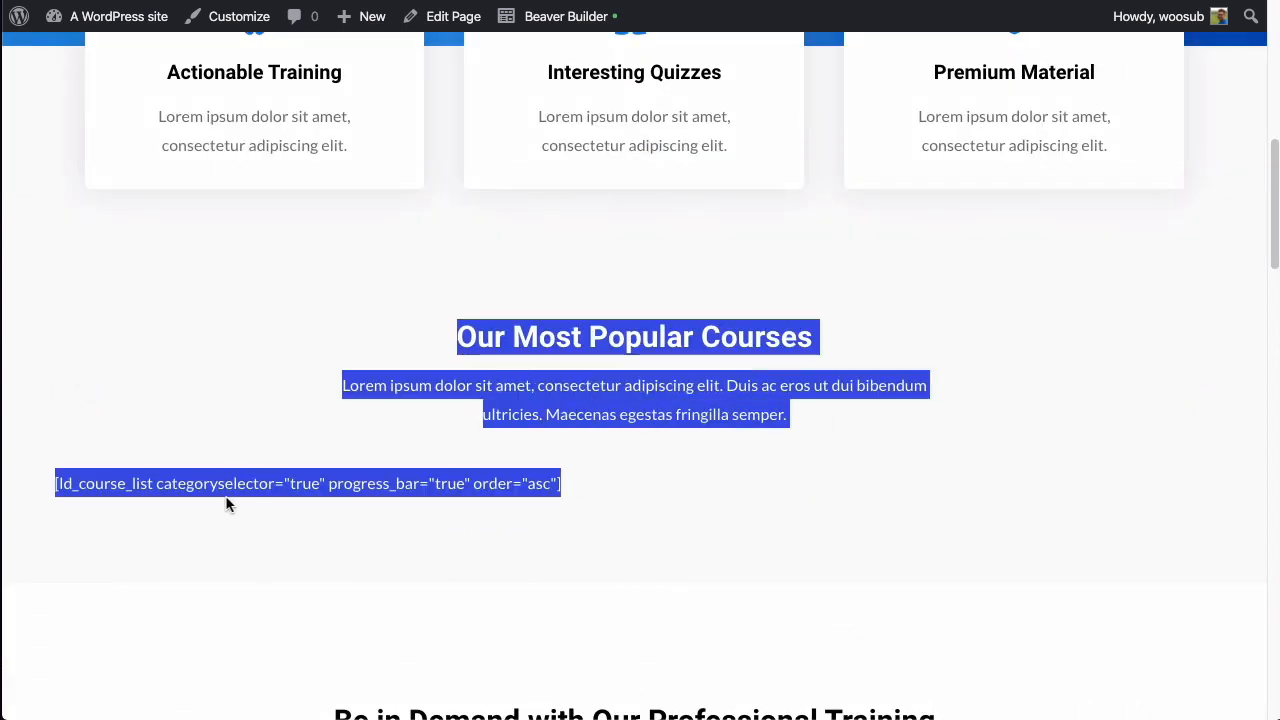
{"action": "left_click", "coordinate": [629, 483]}
{"action": "left_click_drag", "start_coordinate": [572, 485], "coordinate": [34, 491]}
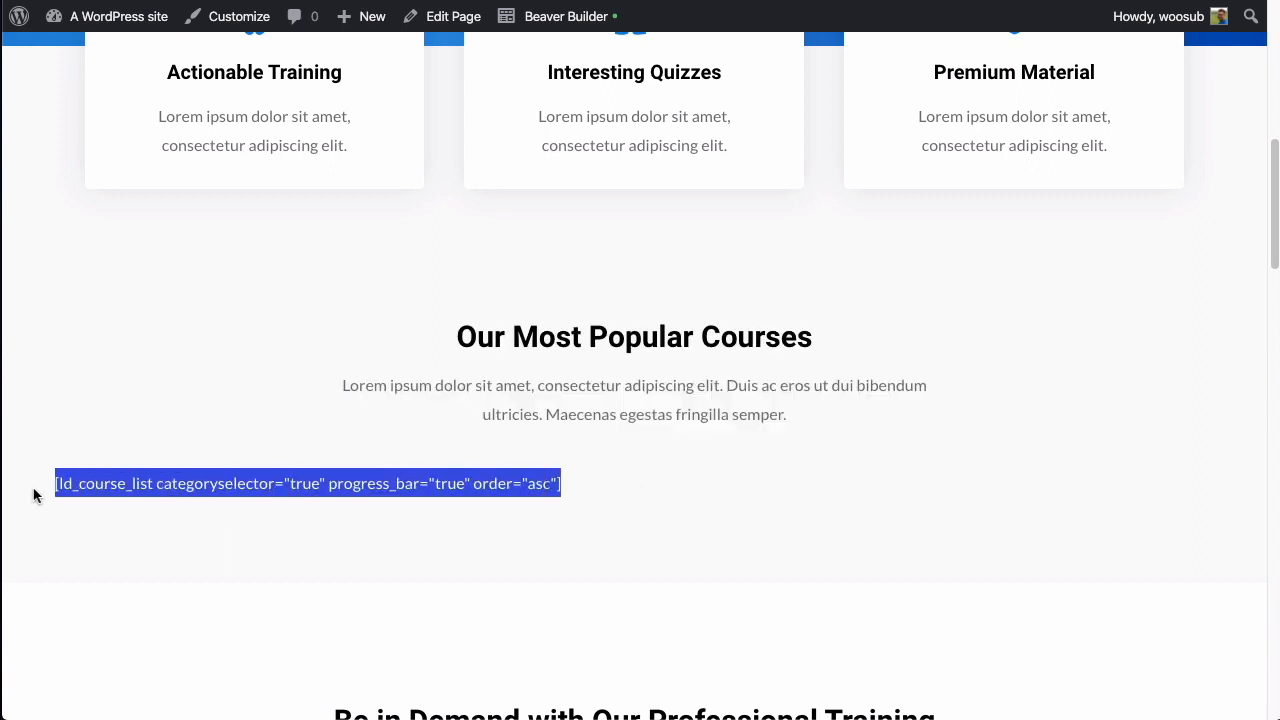
{"action": "left_click", "coordinate": [610, 495]}
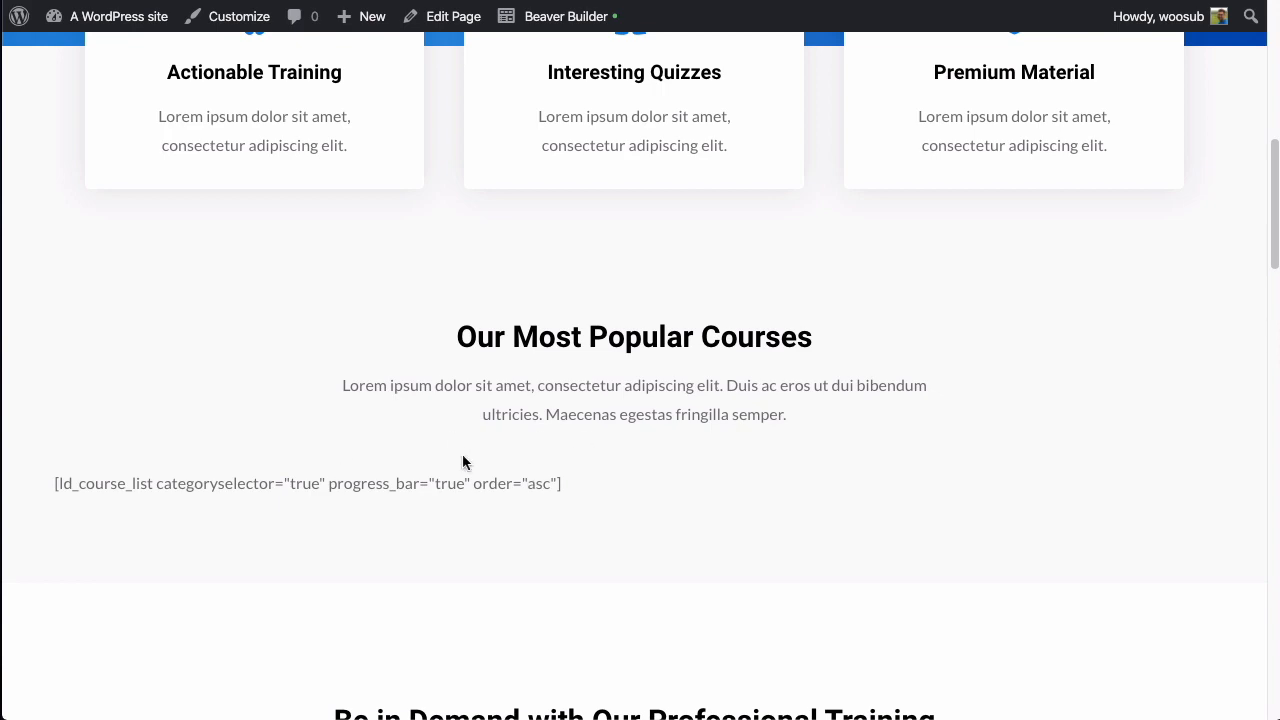
Look through the site's All Courses page and highlight its ld_course_list shortcode.
{"action": "scroll", "coordinate": [537, 472], "scroll_direction": "up", "scroll_amount": 8}
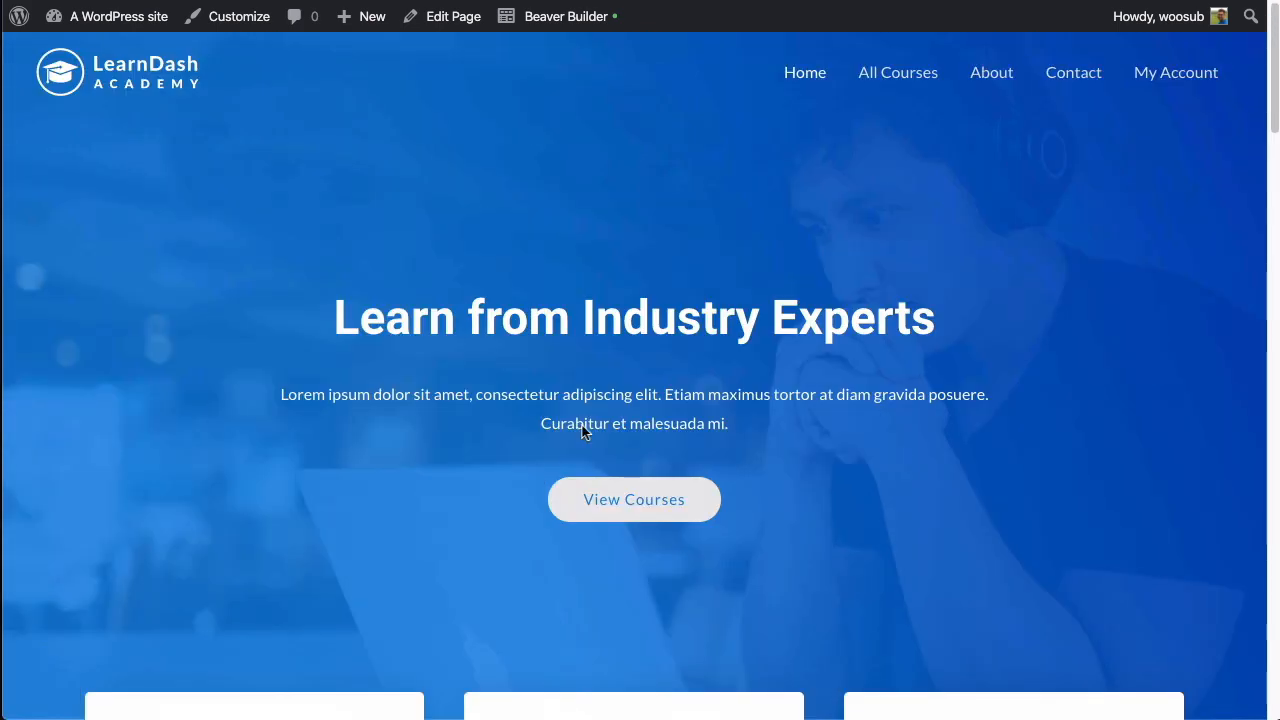
{"action": "left_click", "coordinate": [898, 76]}
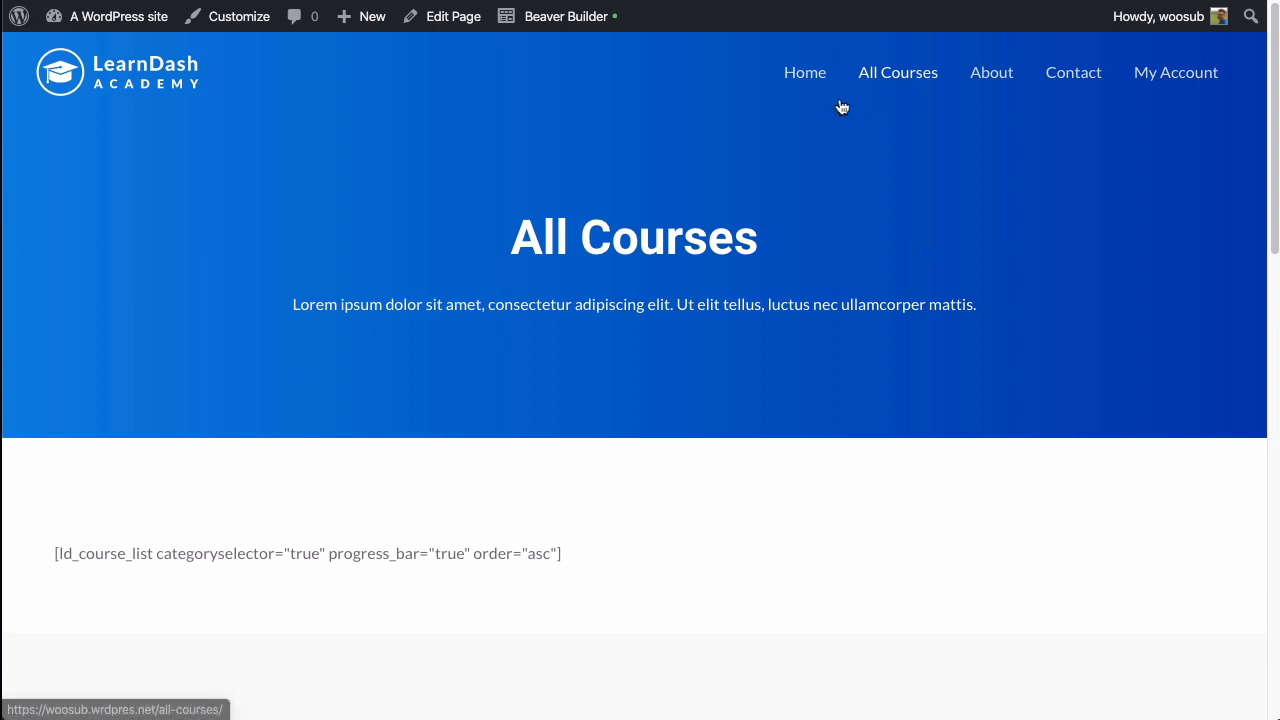
{"action": "scroll", "coordinate": [711, 174], "scroll_direction": "down", "scroll_amount": 1}
{"action": "left_click_drag", "start_coordinate": [603, 518], "coordinate": [55, 500]}
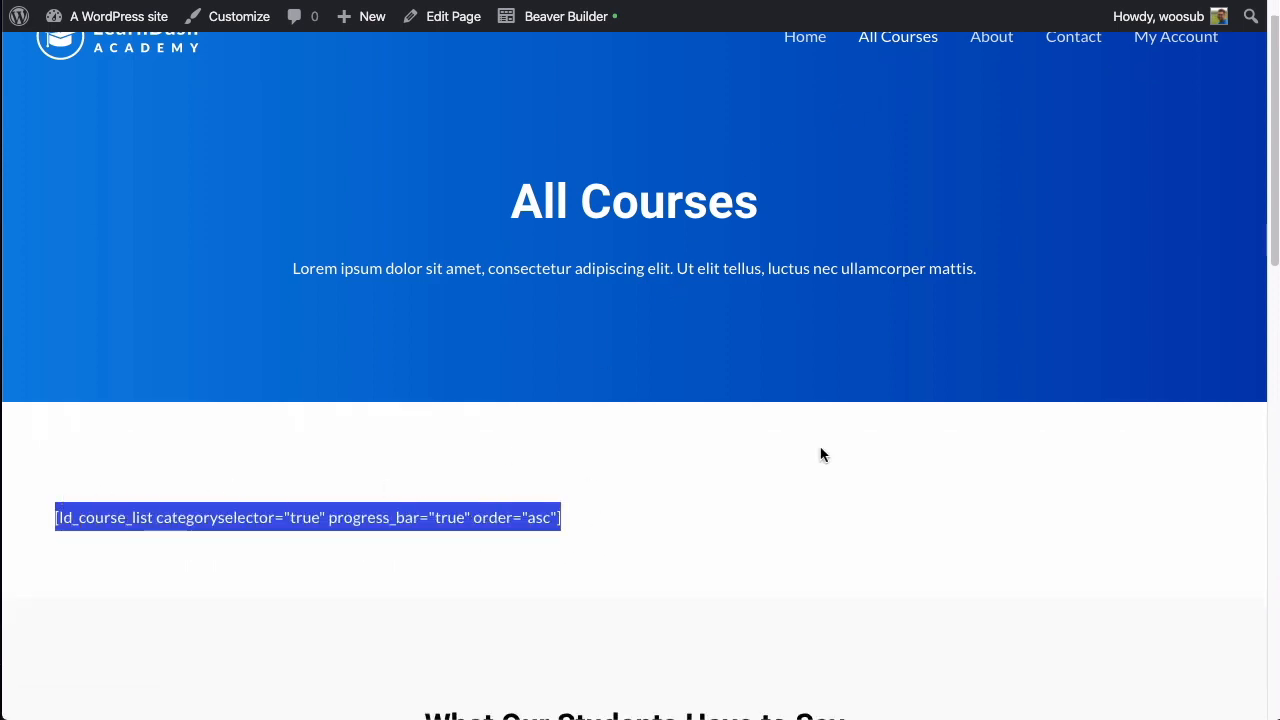
{"action": "scroll", "coordinate": [760, 443], "scroll_direction": "down", "scroll_amount": 3}
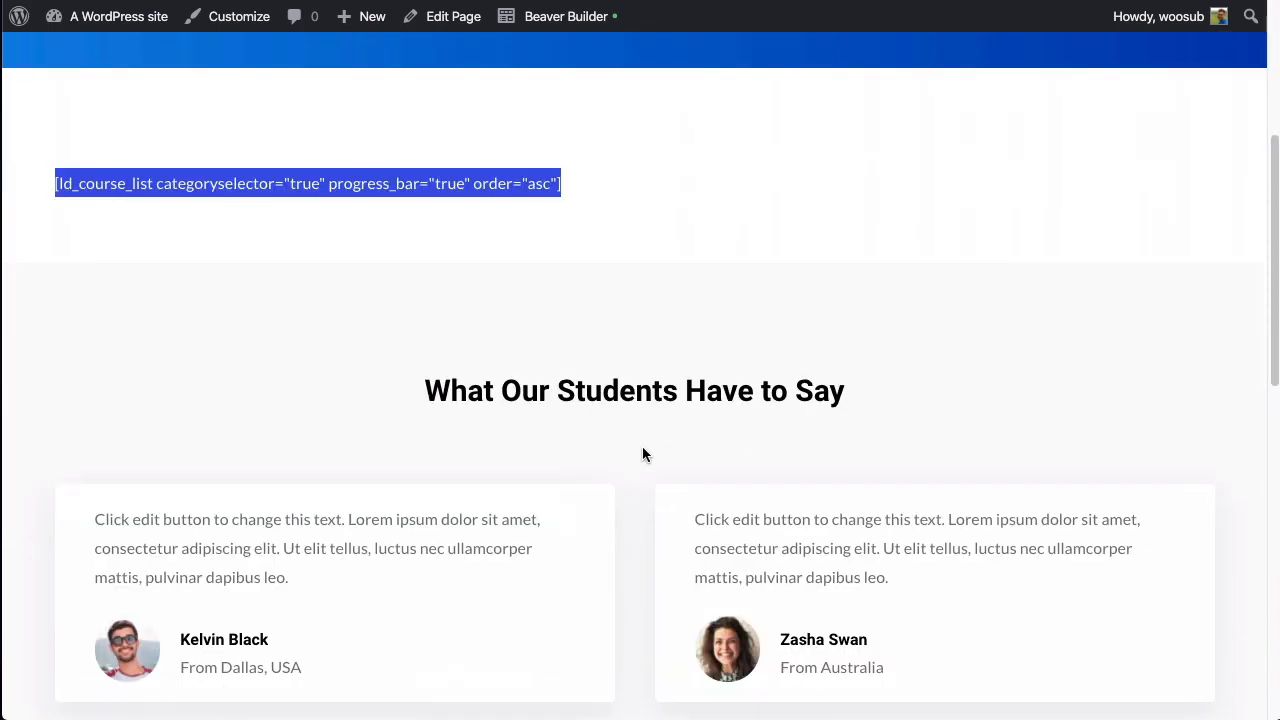
{"action": "scroll", "coordinate": [635, 451], "scroll_direction": "down", "scroll_amount": 4}
{"action": "scroll", "coordinate": [635, 451], "scroll_direction": "up", "scroll_amount": 6}
{"action": "scroll", "coordinate": [635, 447], "scroll_direction": "up", "scroll_amount": 2}
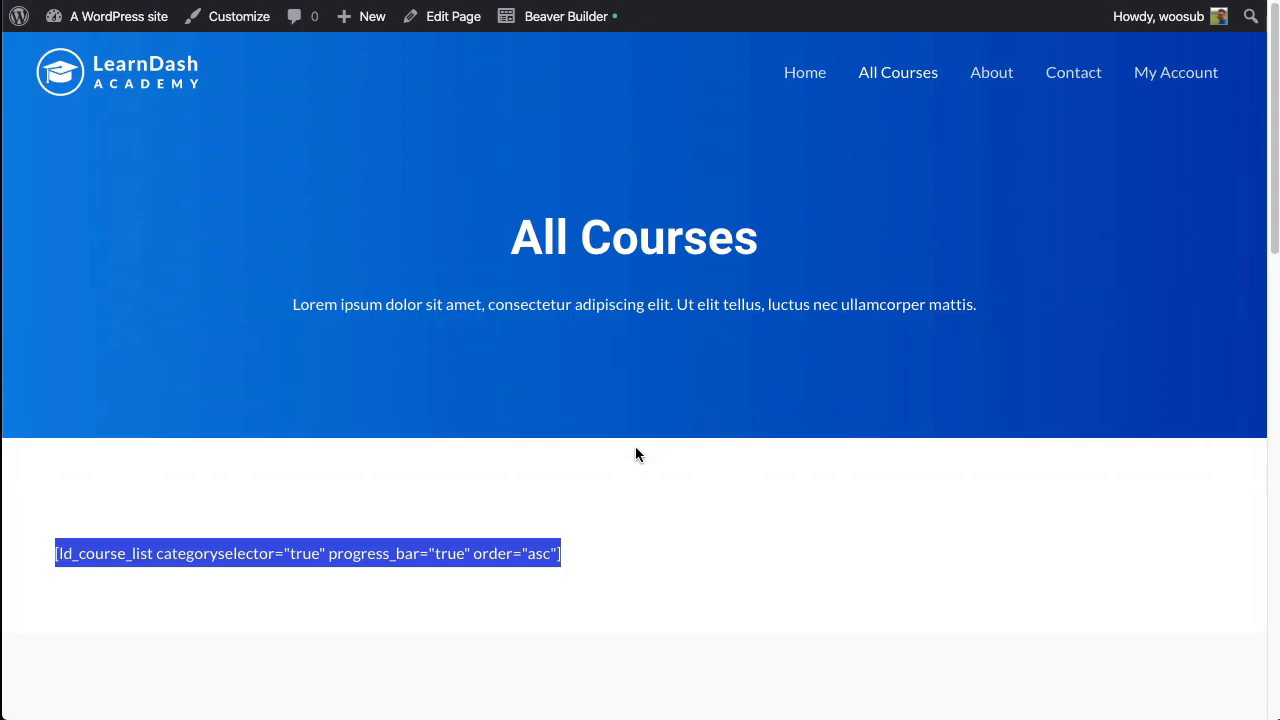
Look through the site's About page, including the Our Story and Meet Our Lead Instructors sections.
{"action": "left_click", "coordinate": [996, 78]}
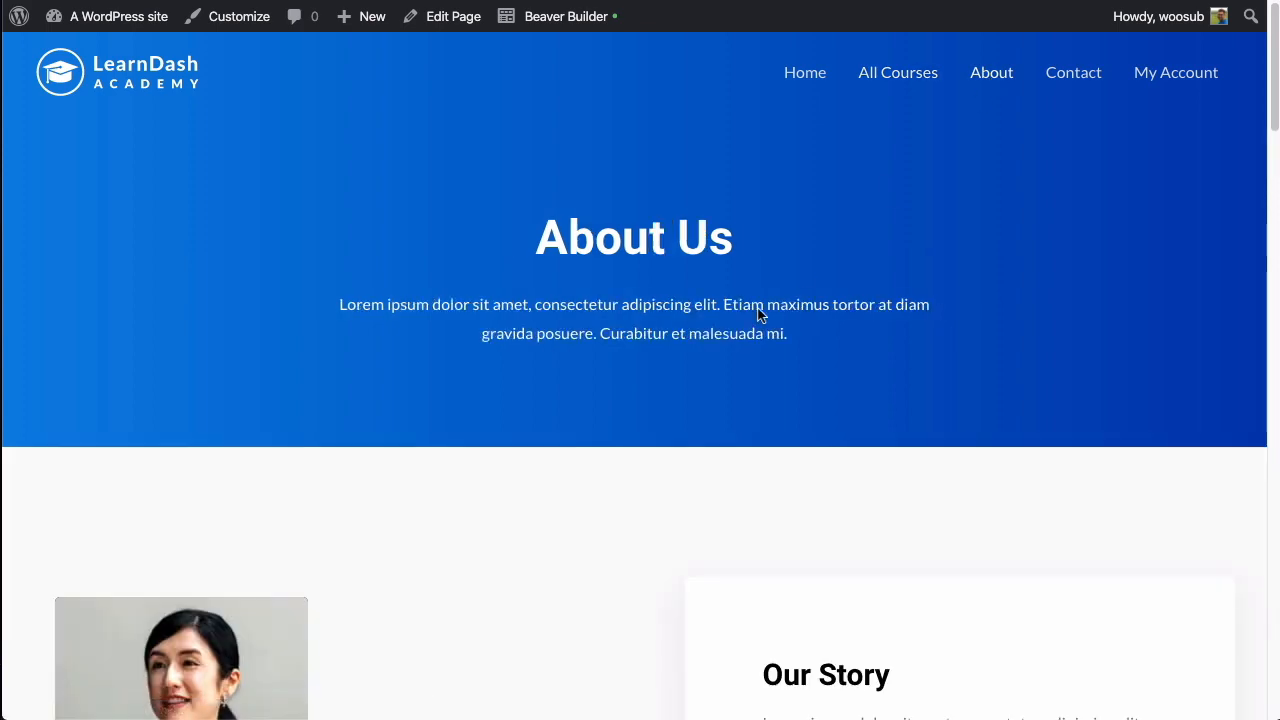
{"action": "scroll", "coordinate": [581, 364], "scroll_direction": "down", "scroll_amount": 1}
{"action": "scroll", "coordinate": [581, 366], "scroll_direction": "down", "scroll_amount": 6}
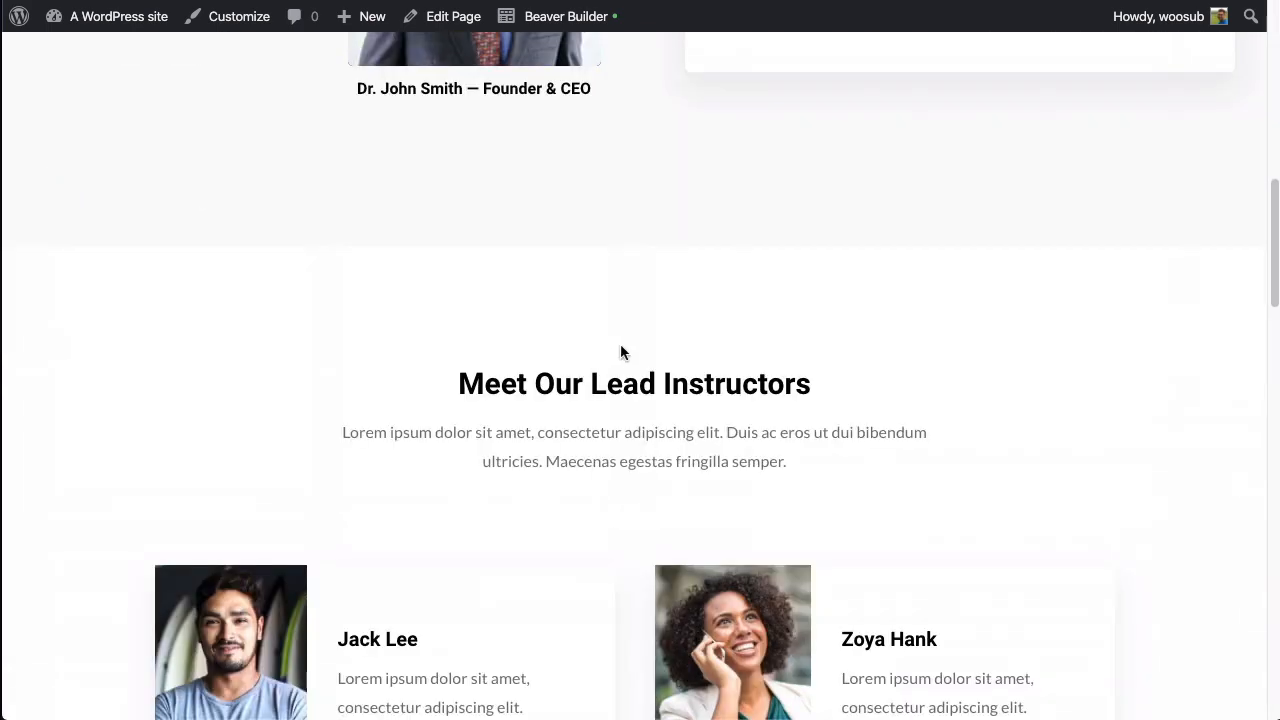
{"action": "scroll", "coordinate": [622, 345], "scroll_direction": "down", "scroll_amount": 6}
{"action": "scroll", "coordinate": [622, 345], "scroll_direction": "up", "scroll_amount": 11}
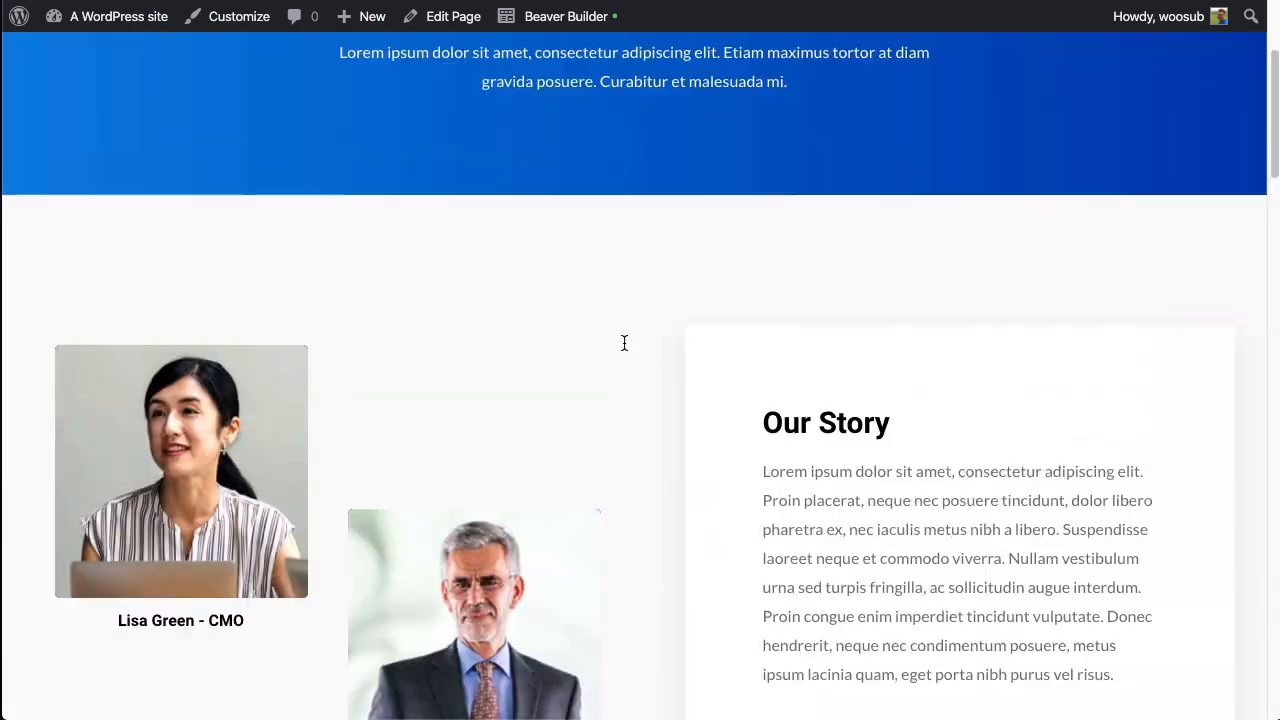
{"action": "scroll", "coordinate": [624, 343], "scroll_direction": "up", "scroll_amount": 2}
Look through the site's Contact page, including the contact detail cards and the message form.
{"action": "left_click", "coordinate": [1066, 76]}
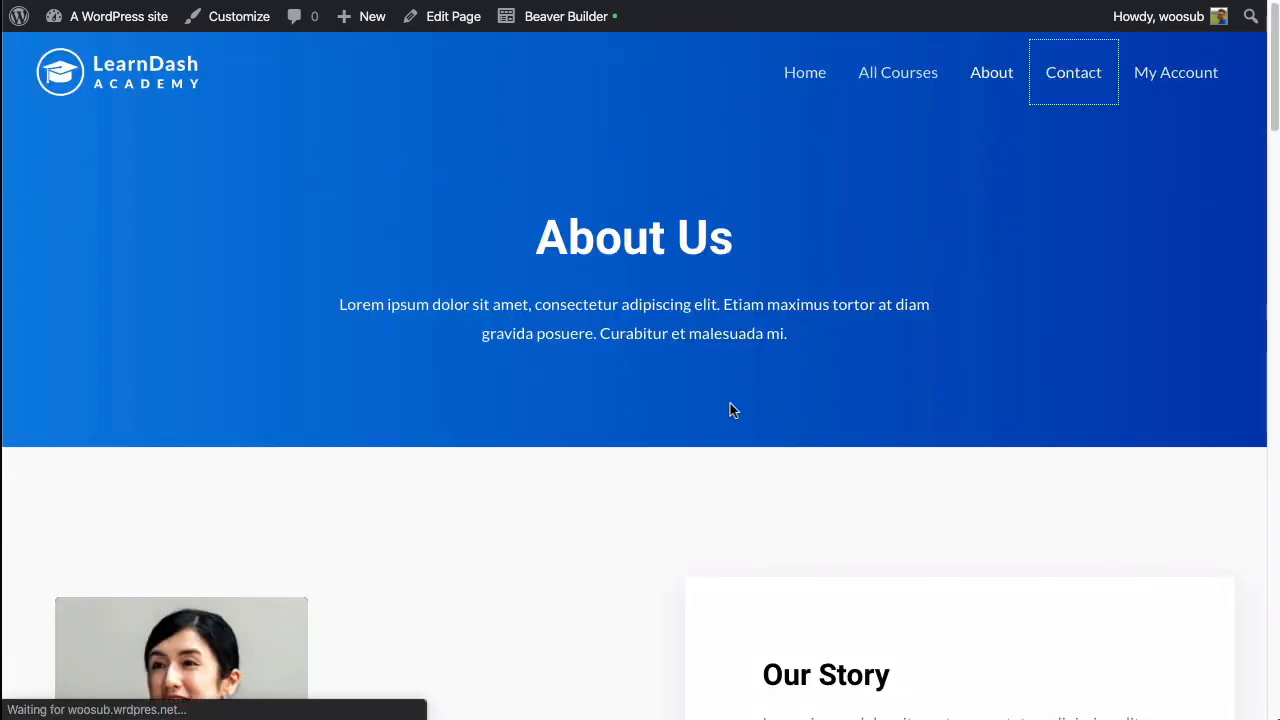
{"action": "scroll", "coordinate": [892, 423], "scroll_direction": "down", "scroll_amount": 7}
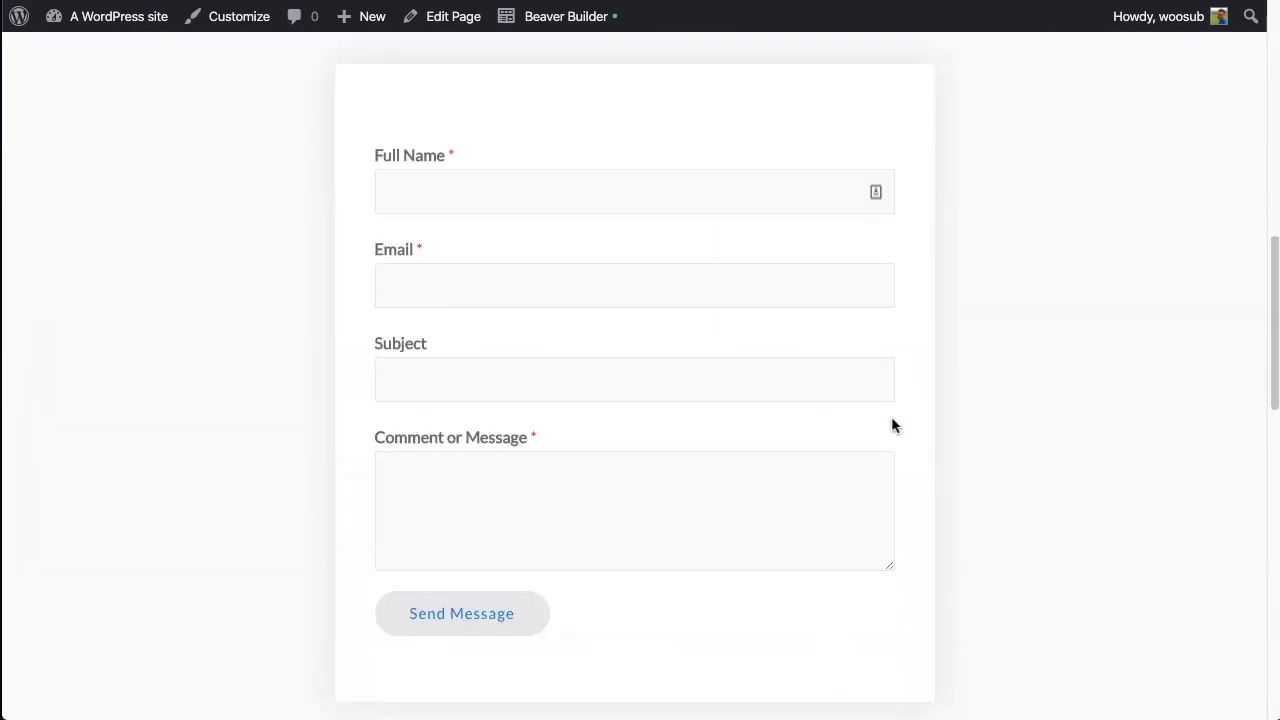
{"action": "scroll", "coordinate": [892, 418], "scroll_direction": "down", "scroll_amount": 5}
{"action": "scroll", "coordinate": [892, 418], "scroll_direction": "up", "scroll_amount": 12}
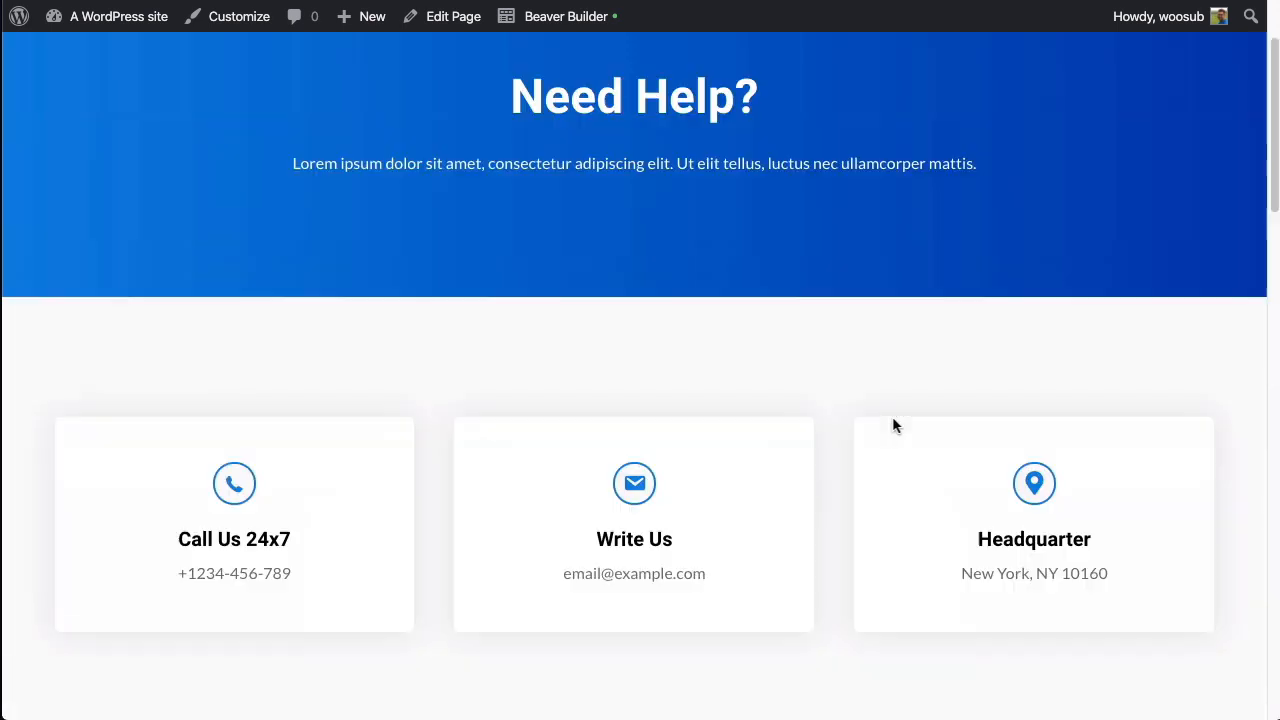
{"action": "scroll", "coordinate": [893, 425], "scroll_direction": "up", "scroll_amount": 2}
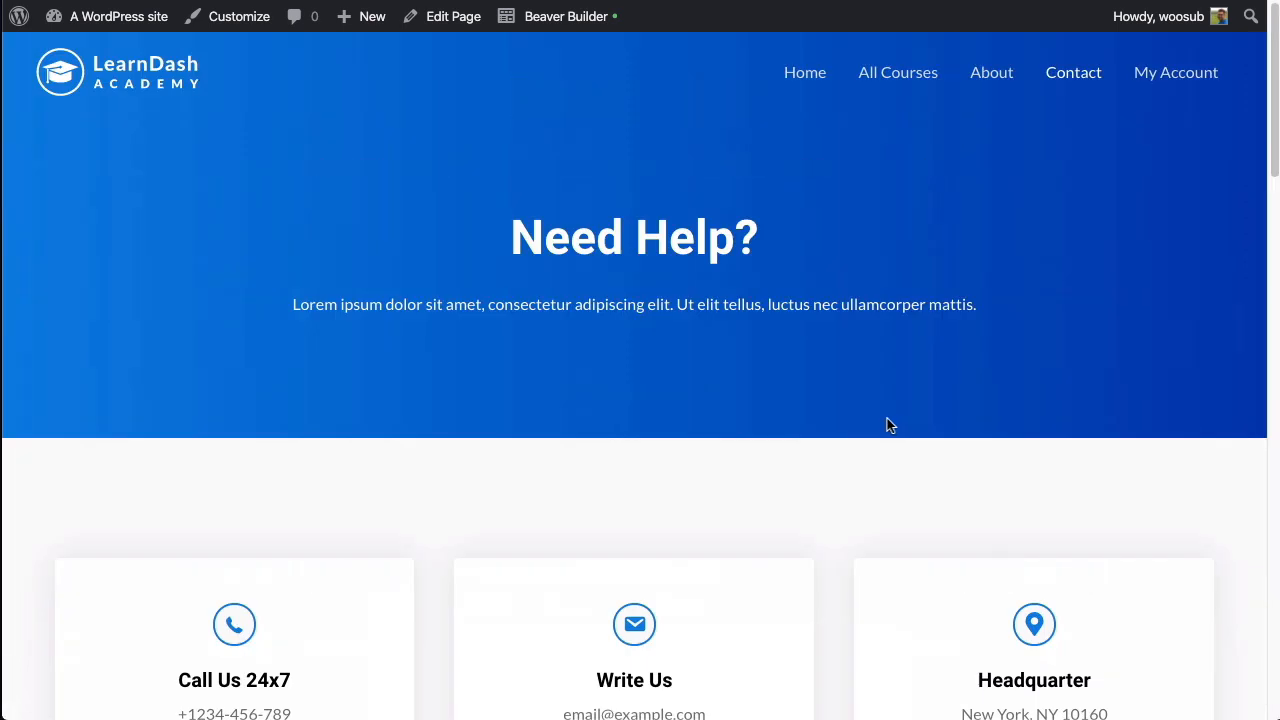
View the site's My Account page and highlight the ld_profile and learndash_login shortcodes.
{"action": "left_click", "coordinate": [1172, 79]}
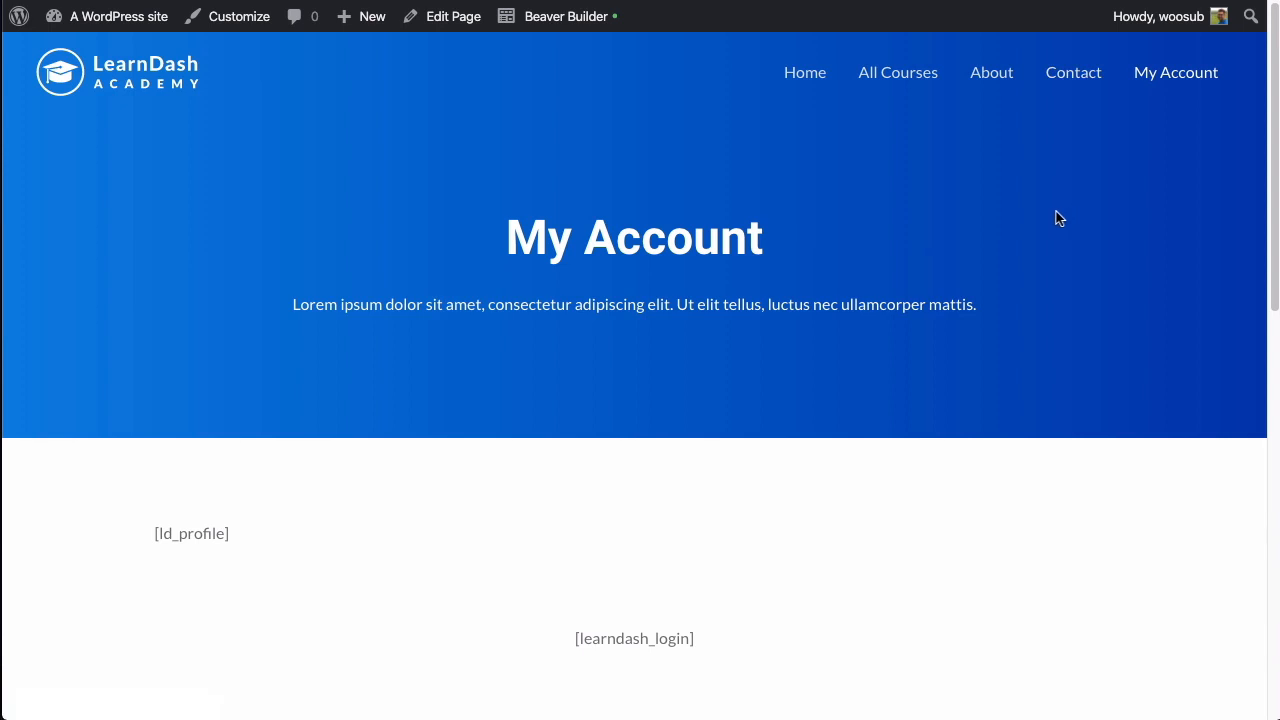
{"action": "scroll", "coordinate": [1020, 270], "scroll_direction": "down", "scroll_amount": 2}
{"action": "left_click_drag", "start_coordinate": [103, 408], "coordinate": [810, 557]}
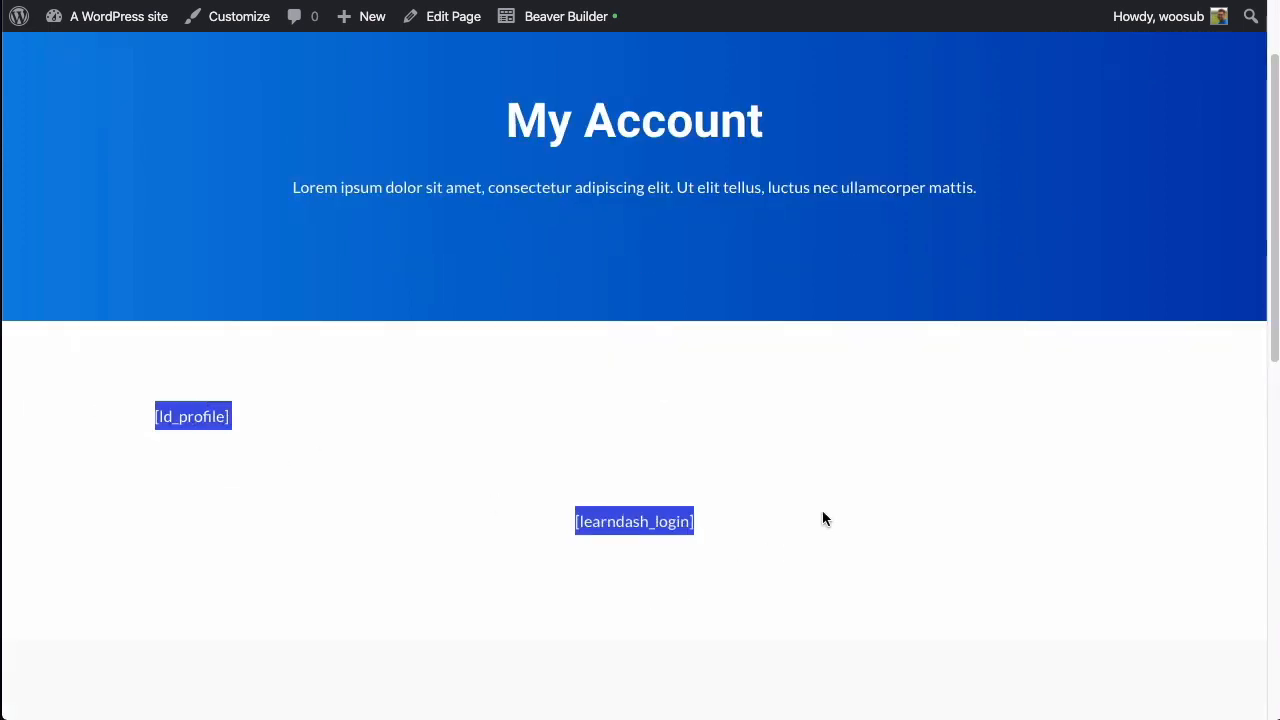
{"action": "left_click", "coordinate": [535, 436]}
{"action": "scroll", "coordinate": [537, 430], "scroll_direction": "up", "scroll_amount": 2}
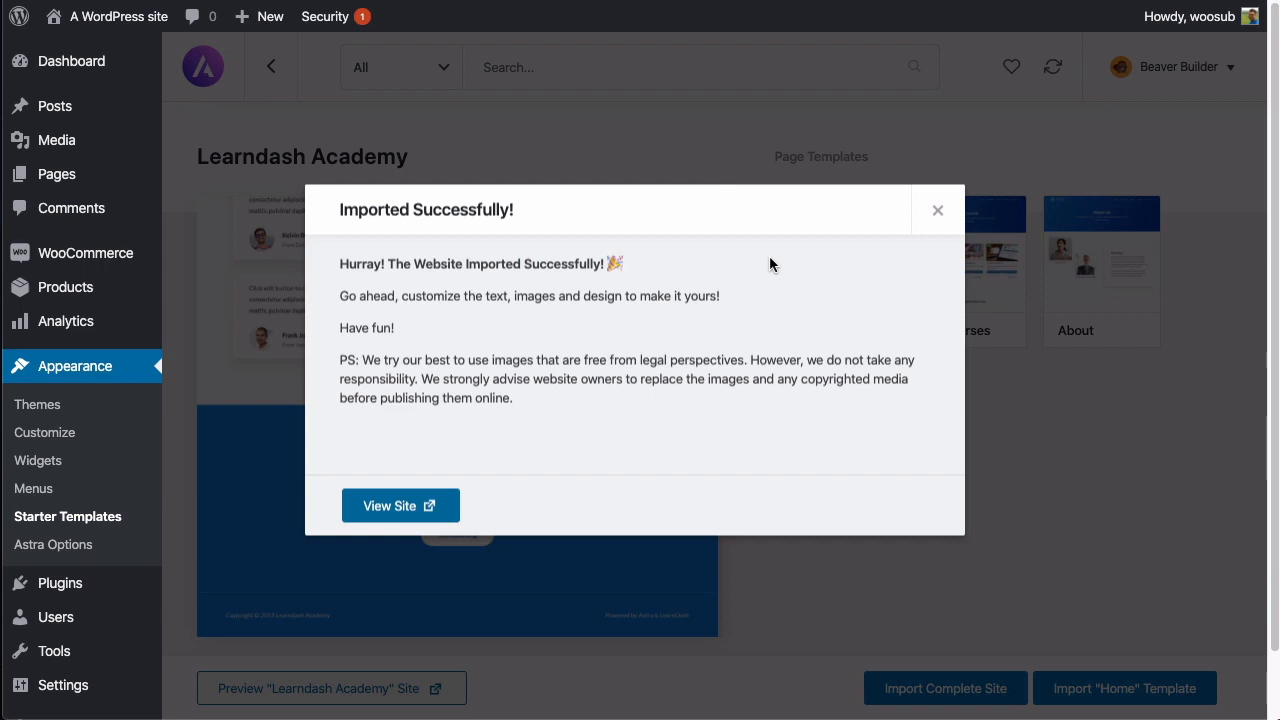
Dismiss the import success message in the WordPress admin and open the list of all WooCommerce products.
{"action": "left_click", "coordinate": [933, 212]}
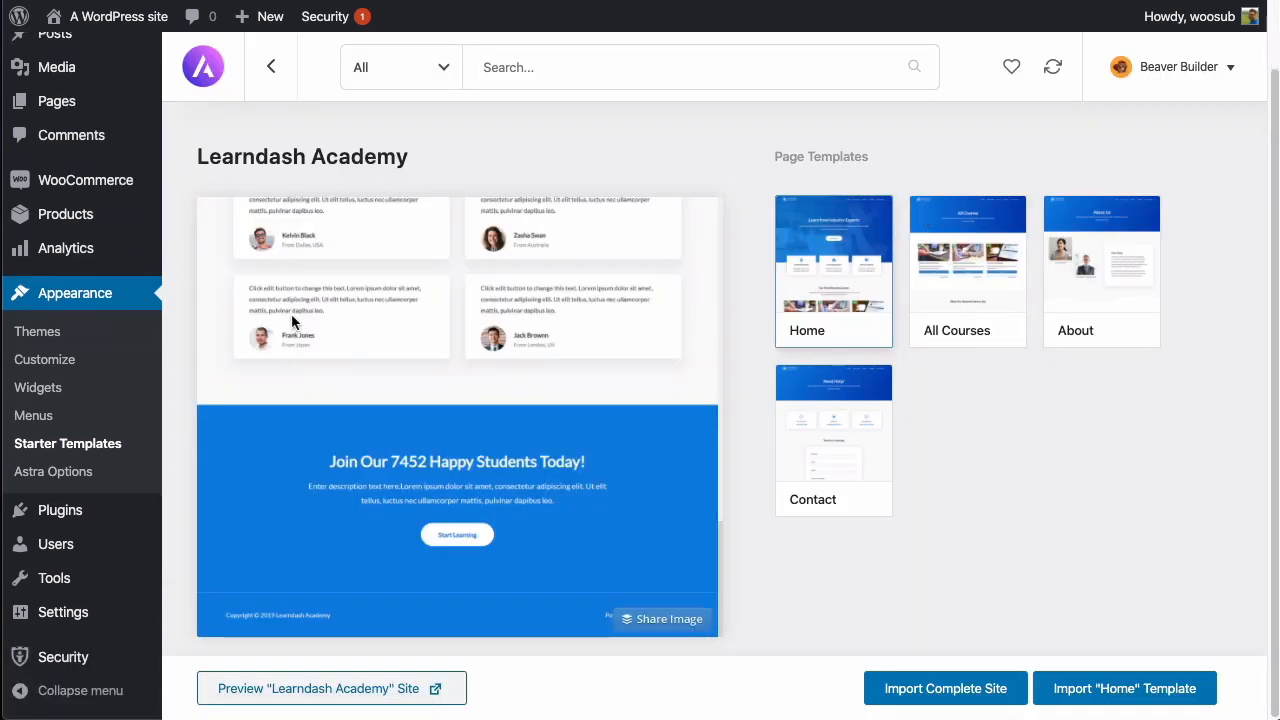
{"action": "mouse_move", "coordinate": [43, 296]}
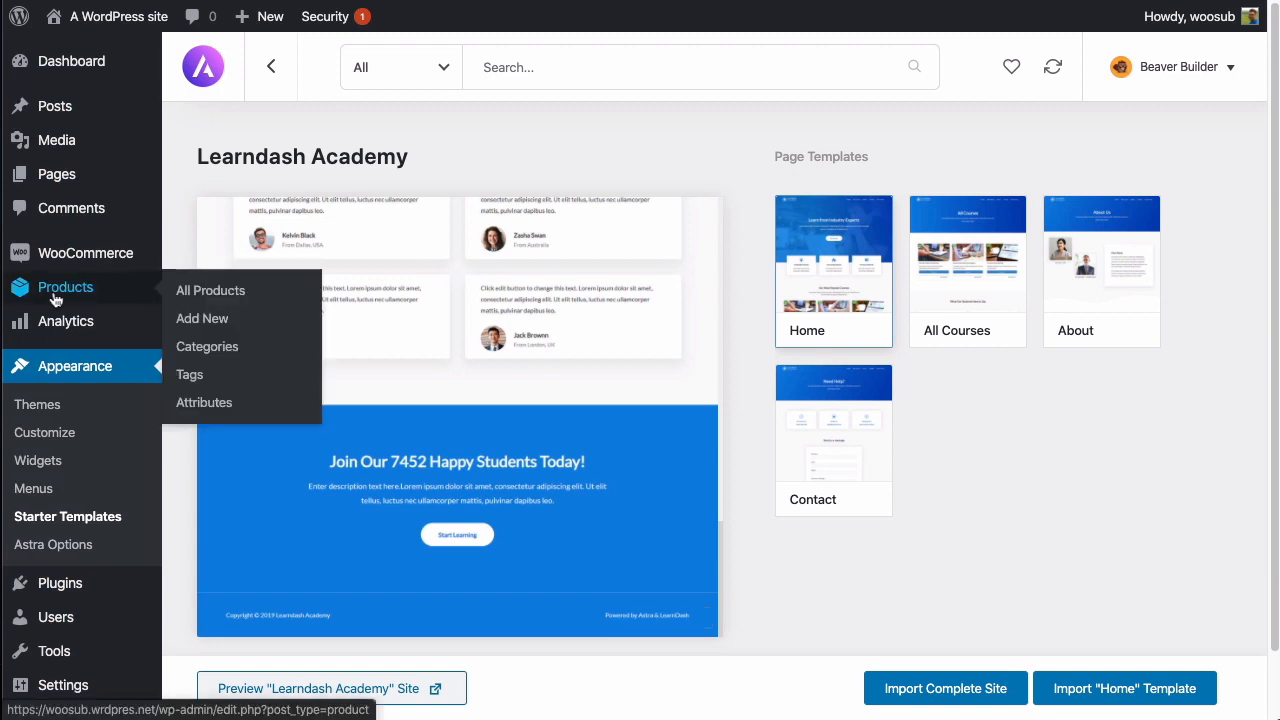
{"action": "left_click", "coordinate": [195, 292]}
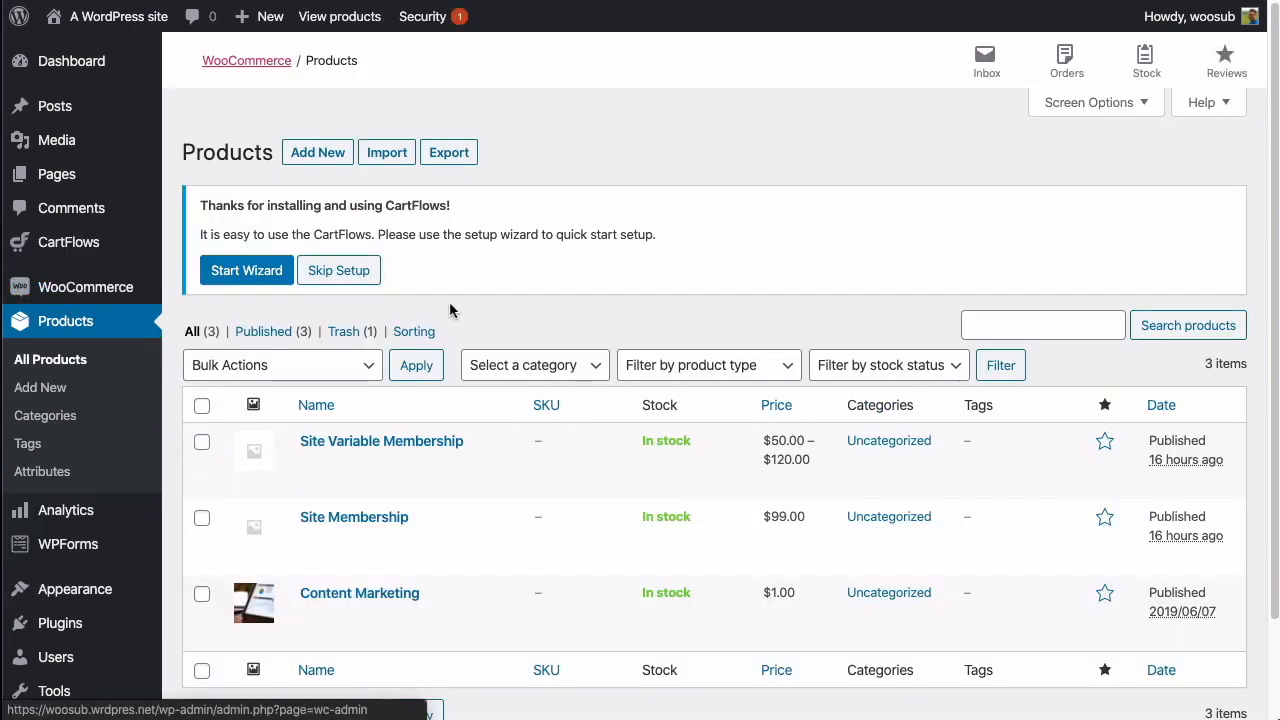
Move all listed products to the trash with a bulk action.
{"action": "scroll", "coordinate": [450, 310], "scroll_direction": "down", "scroll_amount": 2}
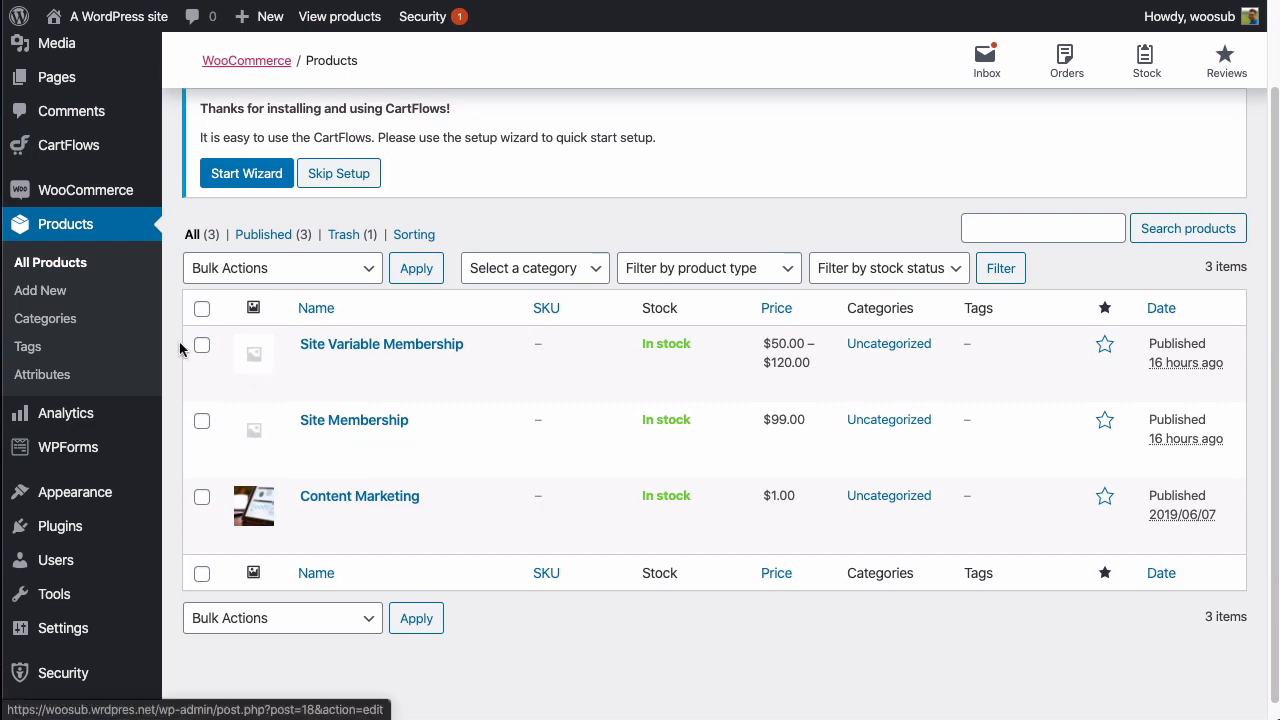
{"action": "left_click", "coordinate": [202, 310]}
{"action": "left_click", "coordinate": [207, 270]}
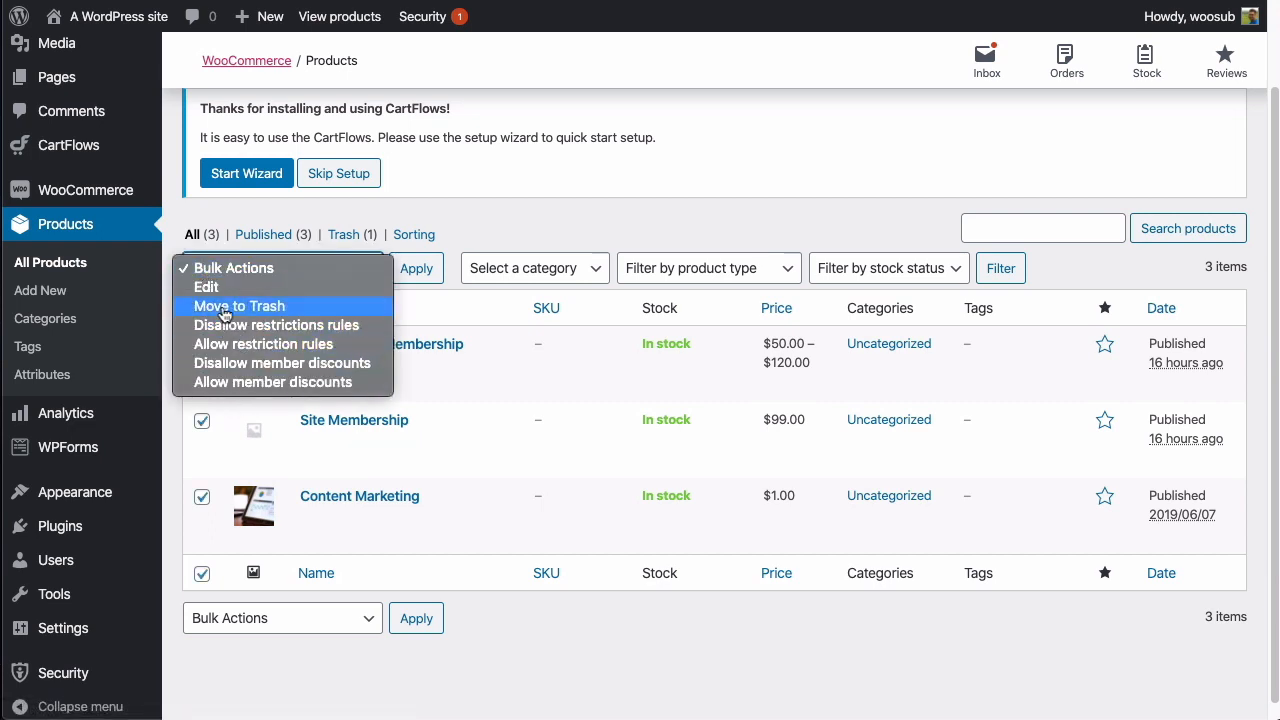
{"action": "left_click", "coordinate": [225, 310]}
{"action": "left_click", "coordinate": [420, 274]}
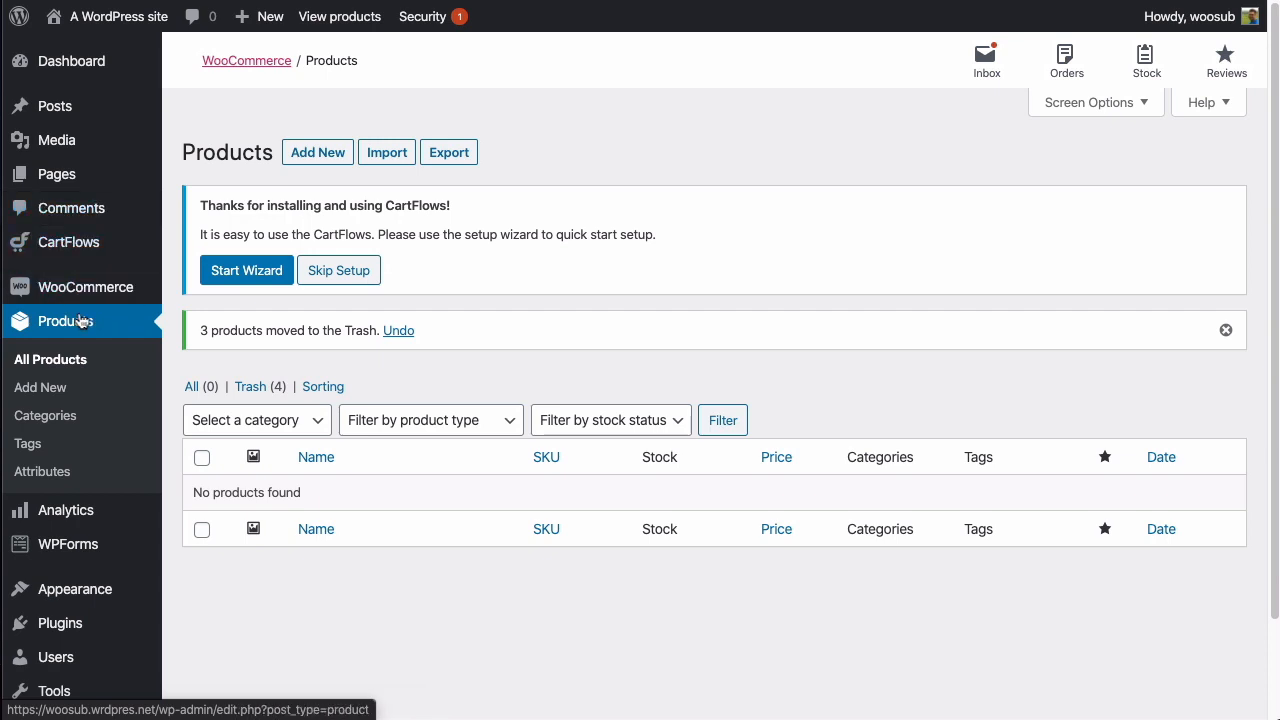
Check the LearnDash Academy front end, return to the product list and highlight the CartFlows thank-you notice.
{"action": "mouse_move", "coordinate": [80, 288]}
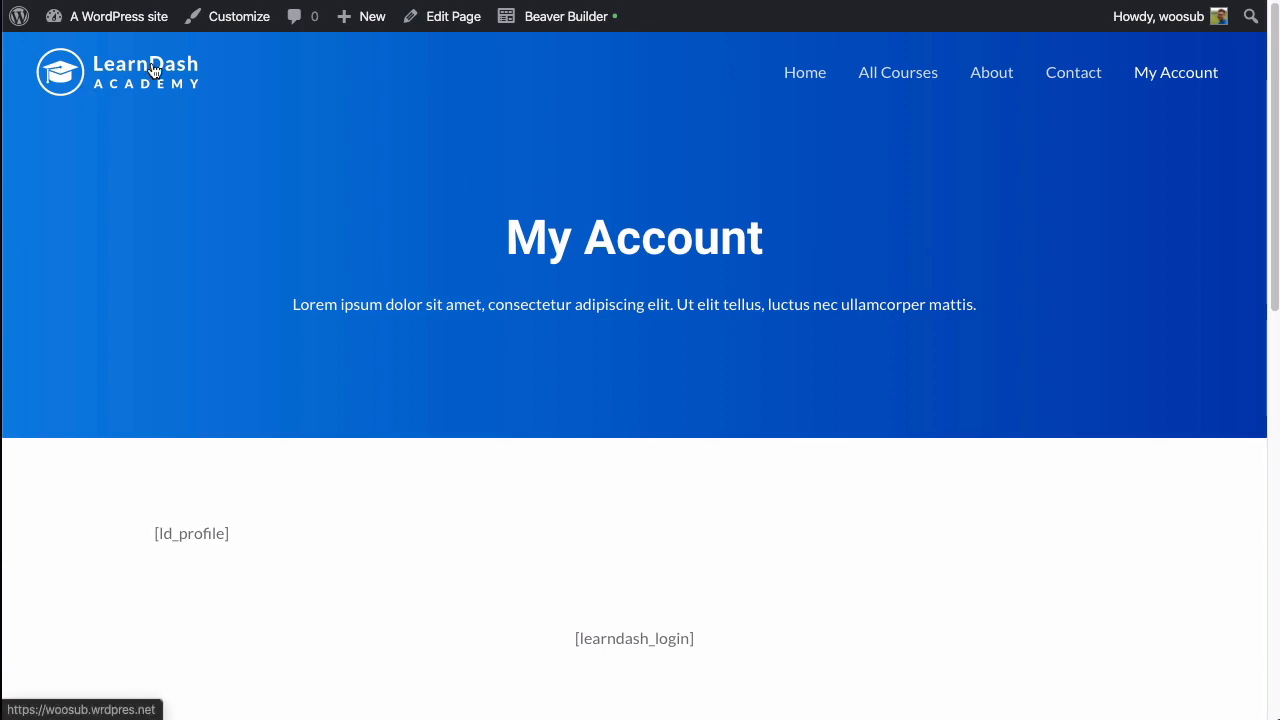
{"action": "left_click", "coordinate": [92, 87]}
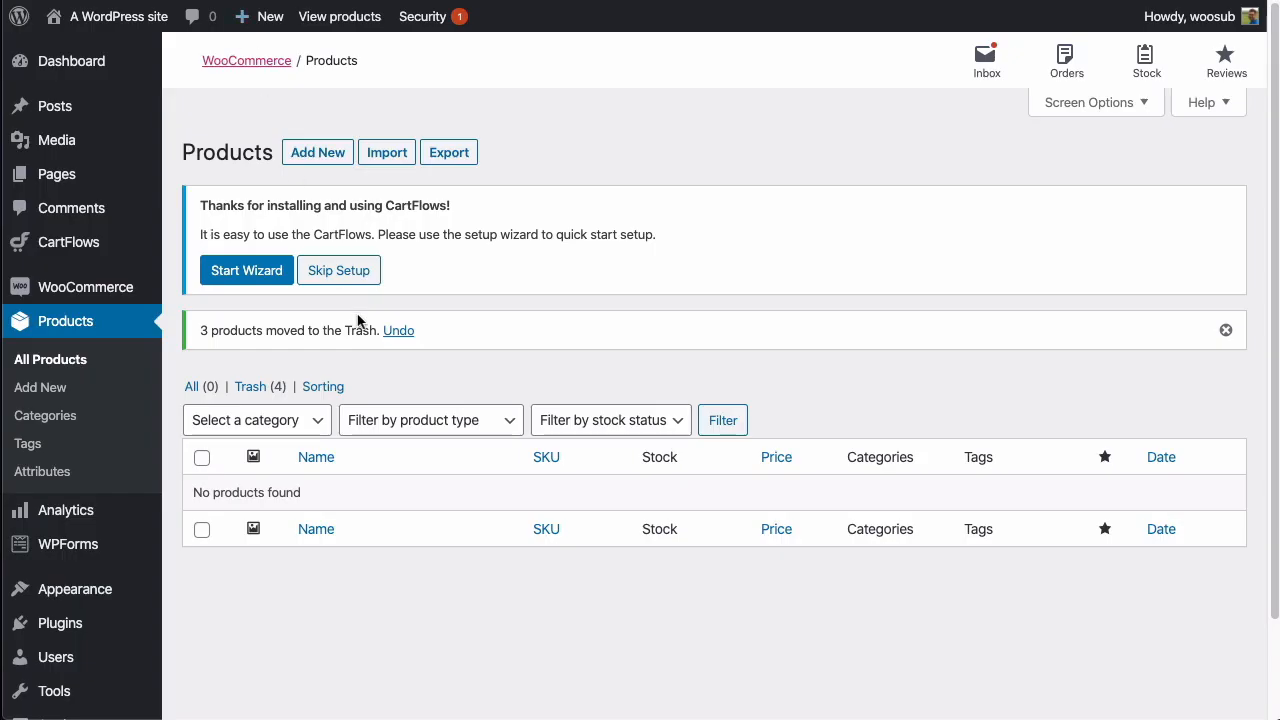
{"action": "triple_click", "coordinate": [417, 202]}
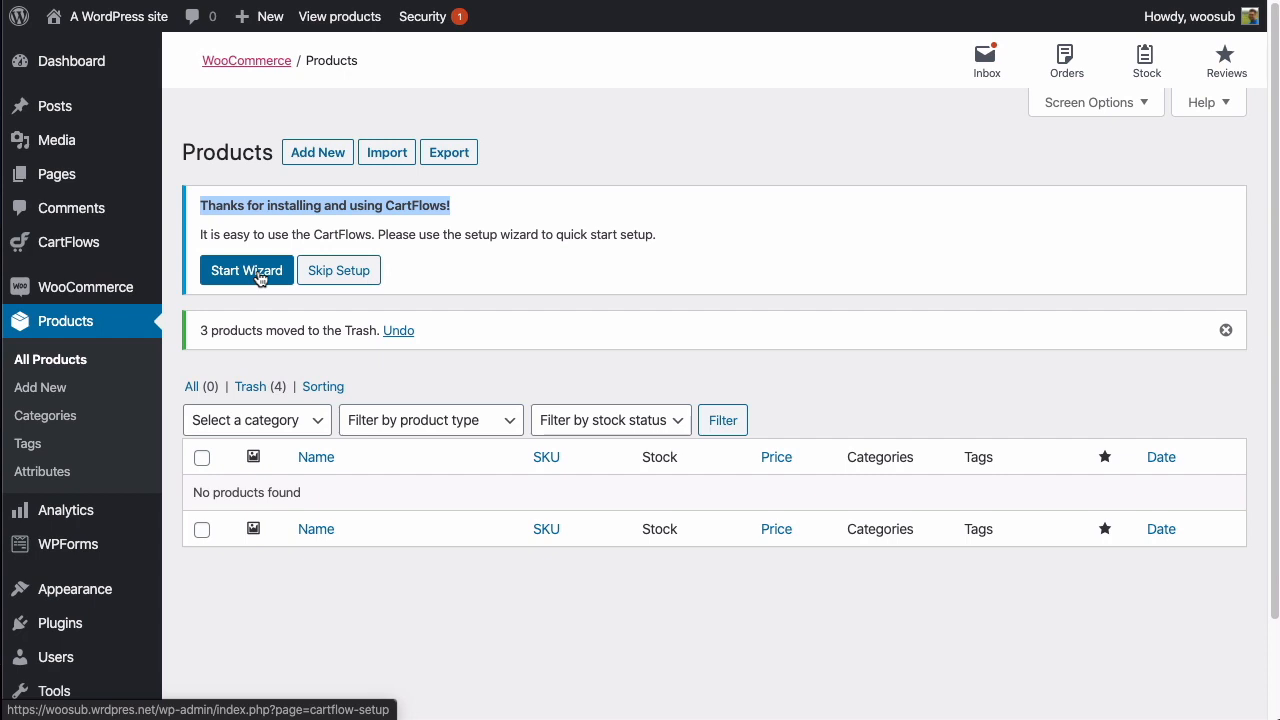
Start a new WooCommerce product and skip the CartFlows setup.
{"action": "left_click", "coordinate": [330, 157]}
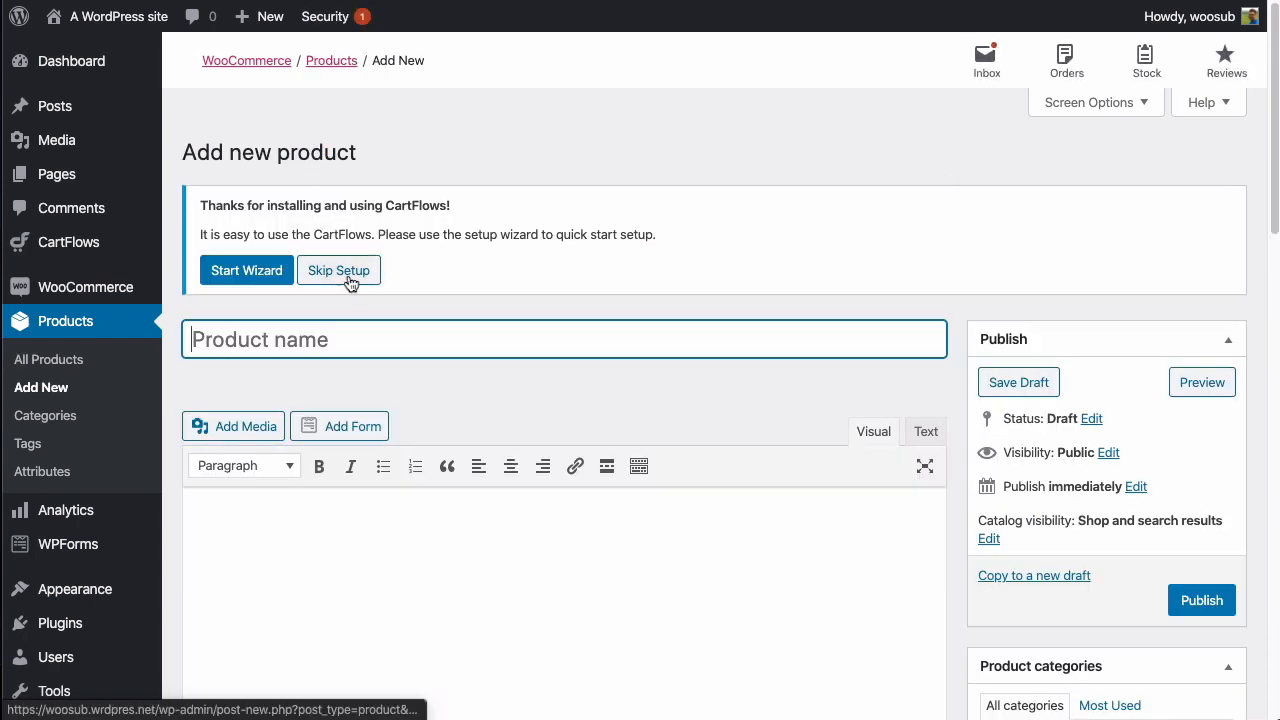
{"action": "left_click", "coordinate": [349, 277]}
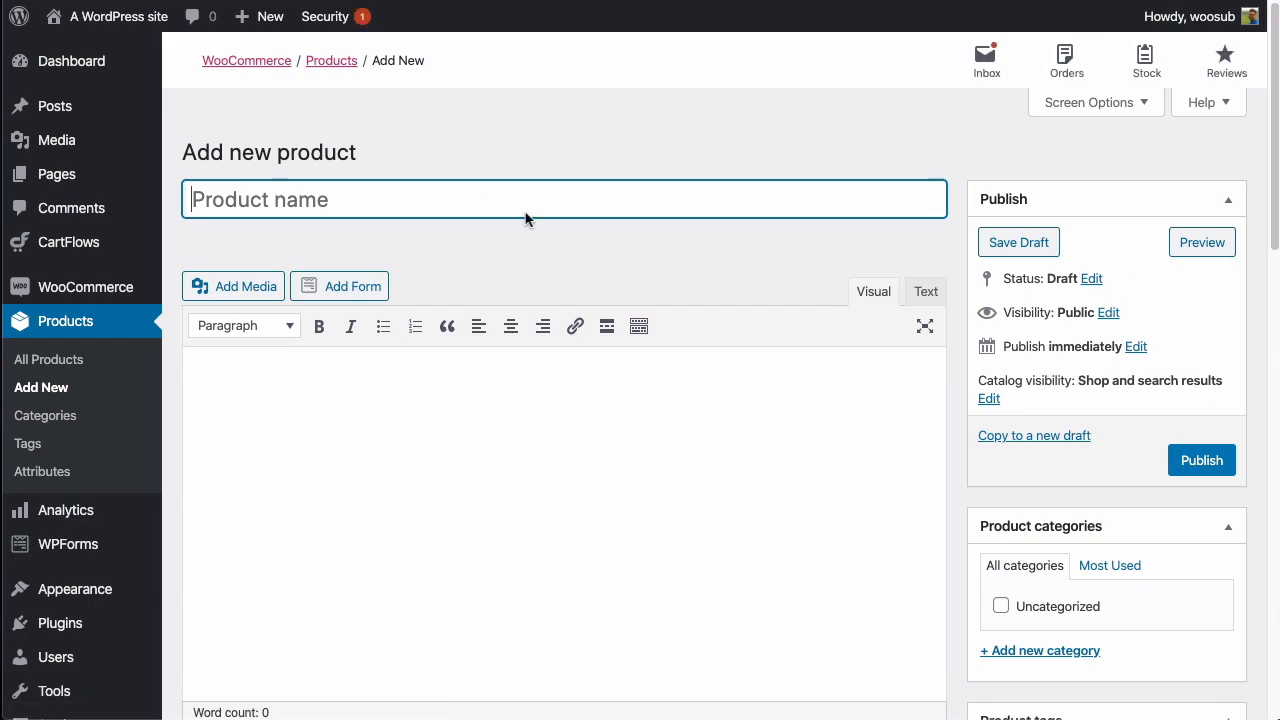
{"action": "scroll", "coordinate": [637, 260], "scroll_direction": "down", "scroll_amount": 3}
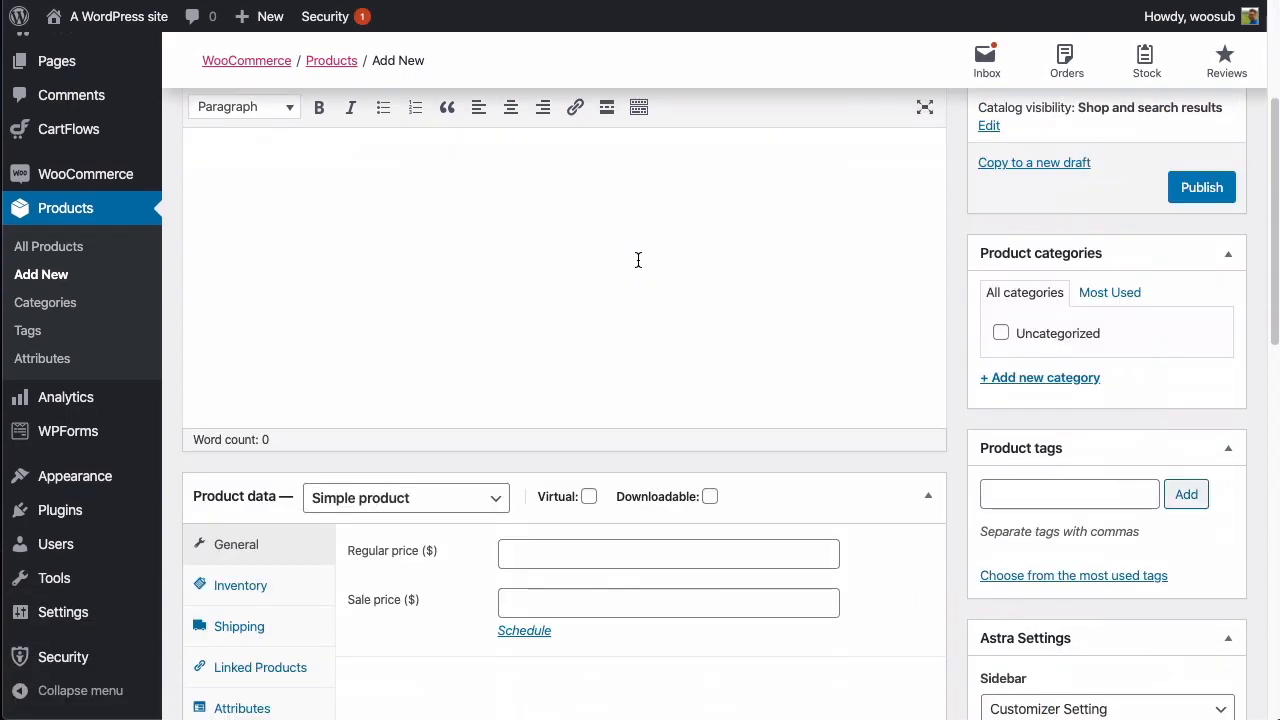
{"action": "scroll", "coordinate": [637, 260], "scroll_direction": "down", "scroll_amount": 10}
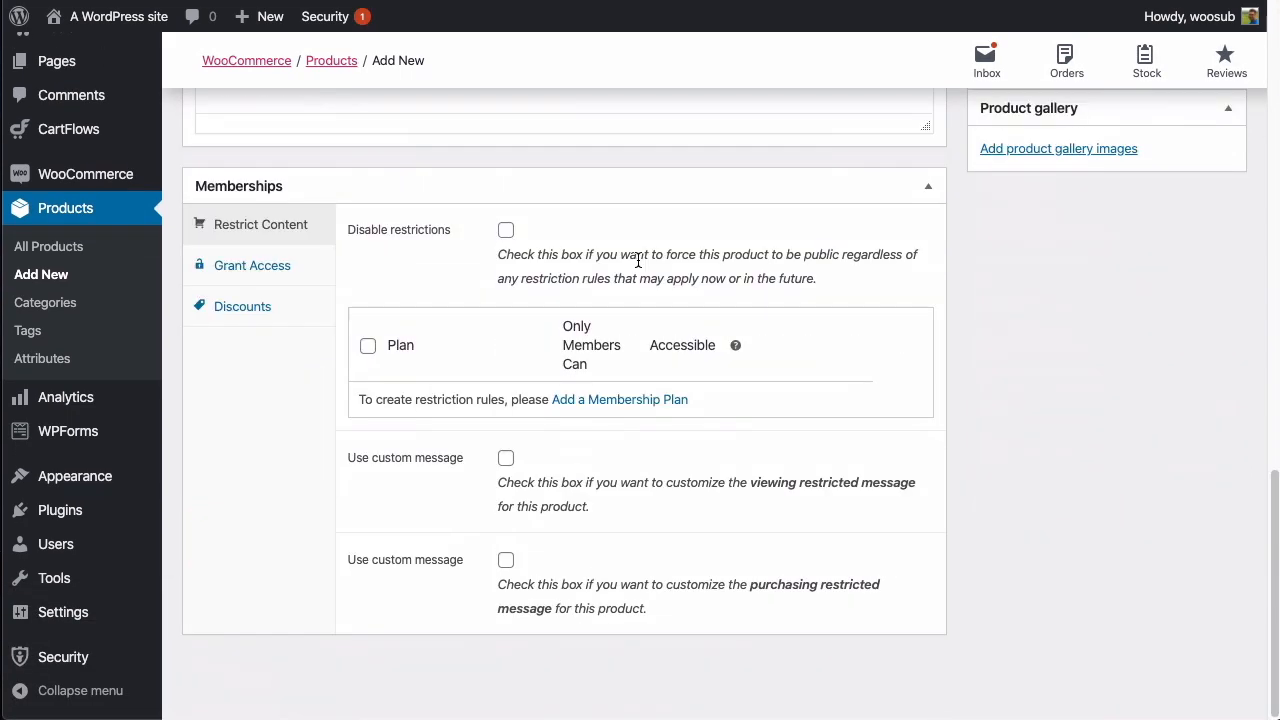
{"action": "scroll", "coordinate": [637, 259], "scroll_direction": "up", "scroll_amount": 10}
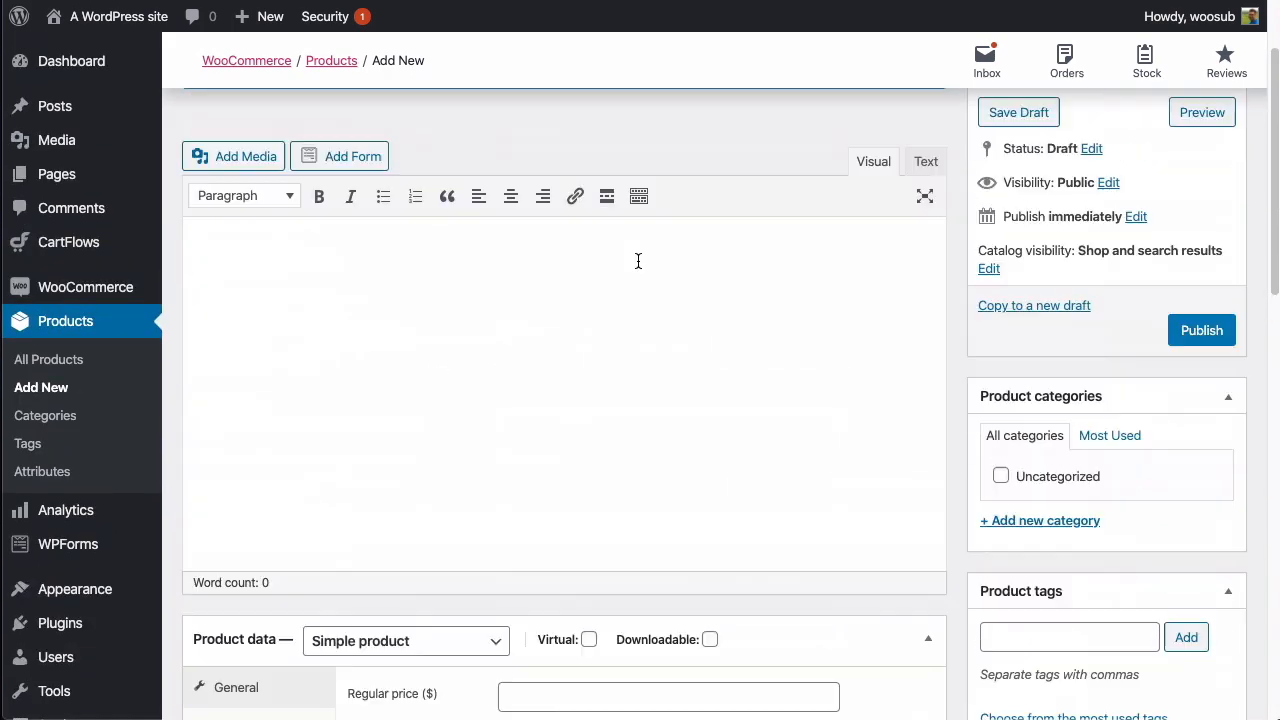
{"action": "scroll", "coordinate": [636, 260], "scroll_direction": "up", "scroll_amount": 1}
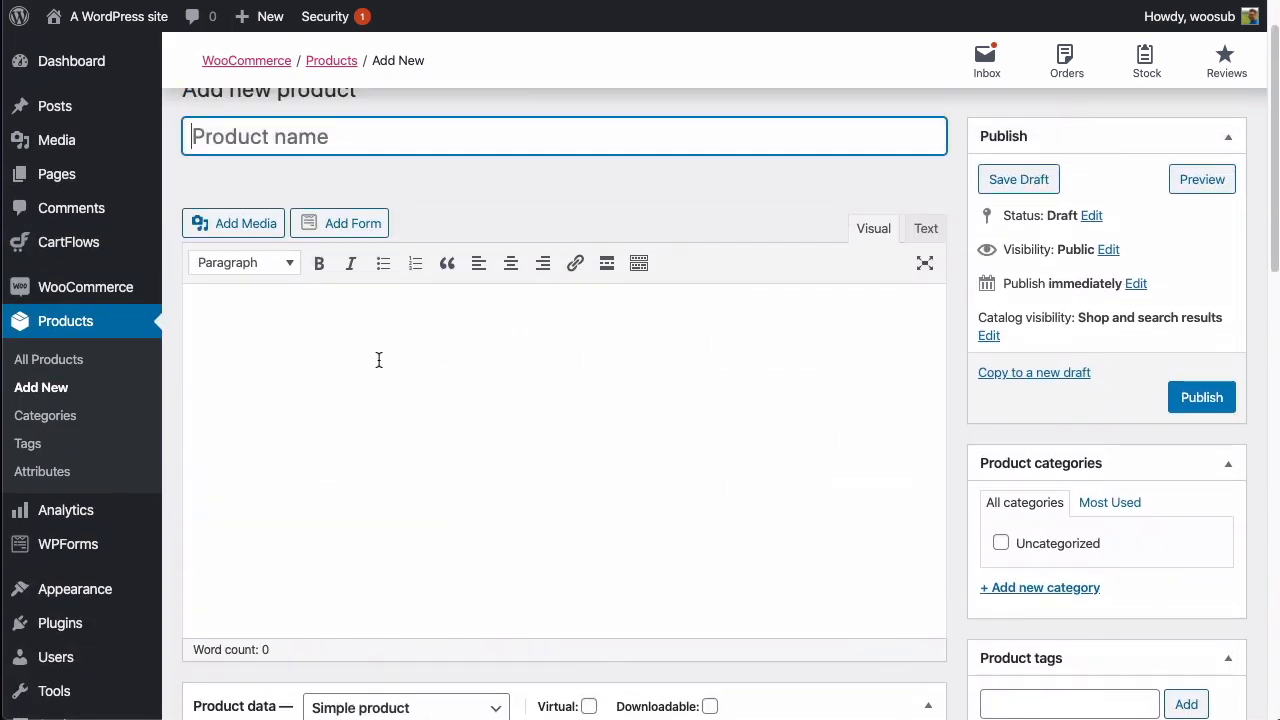
{"action": "scroll", "coordinate": [379, 360], "scroll_direction": "up", "scroll_amount": 1}
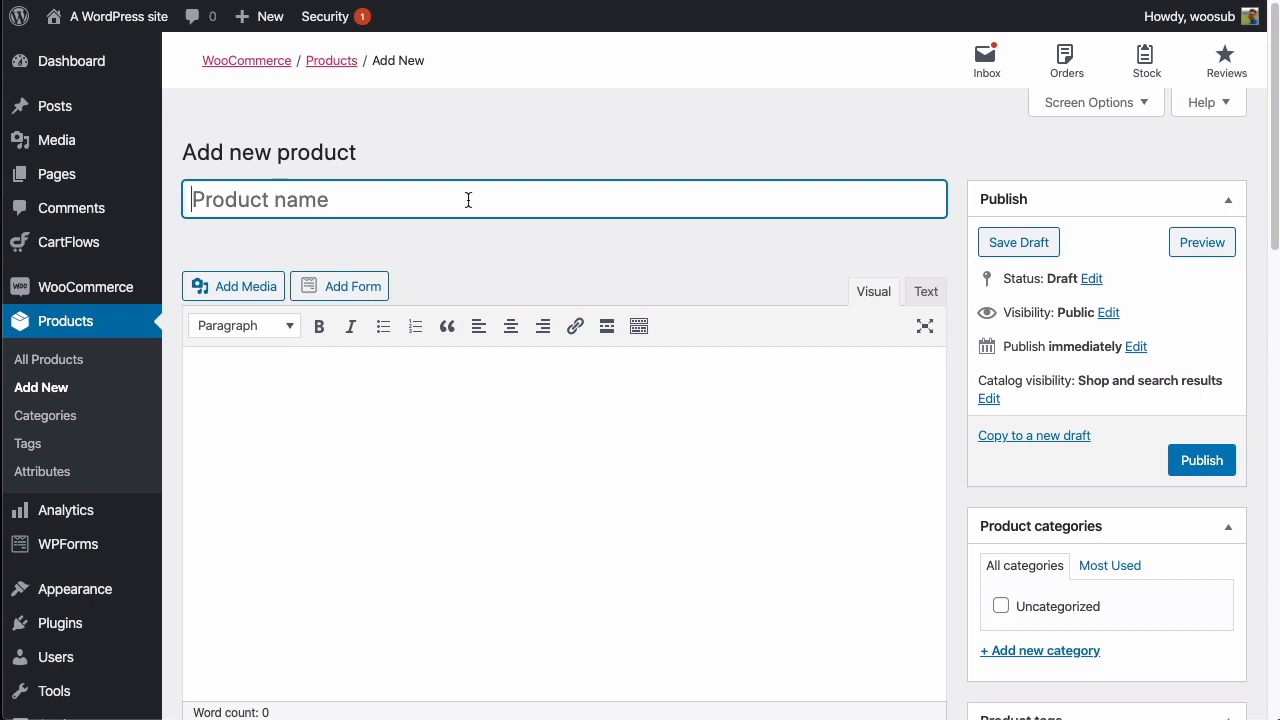
Name the product "Site Membership" and enter the description "This product grants you access to all member-only content.".
{"action": "type", "text": "S"}
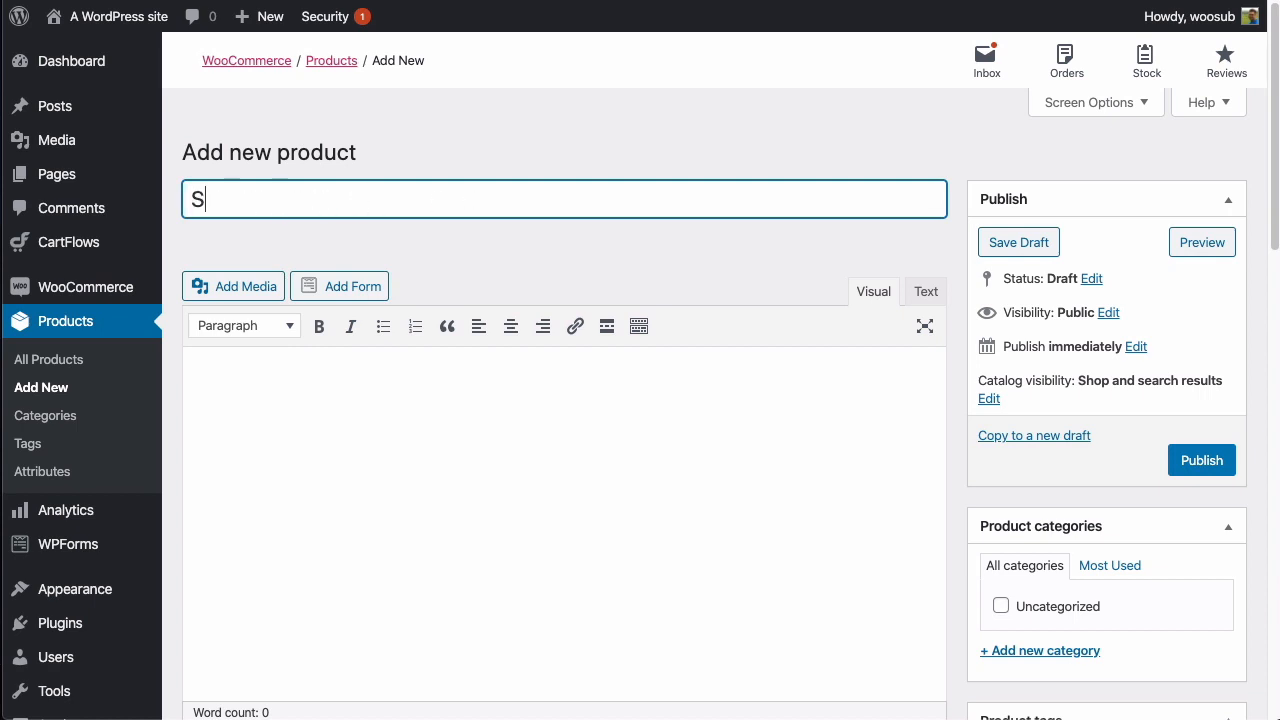
{"action": "type", "text": "ite Membership"}
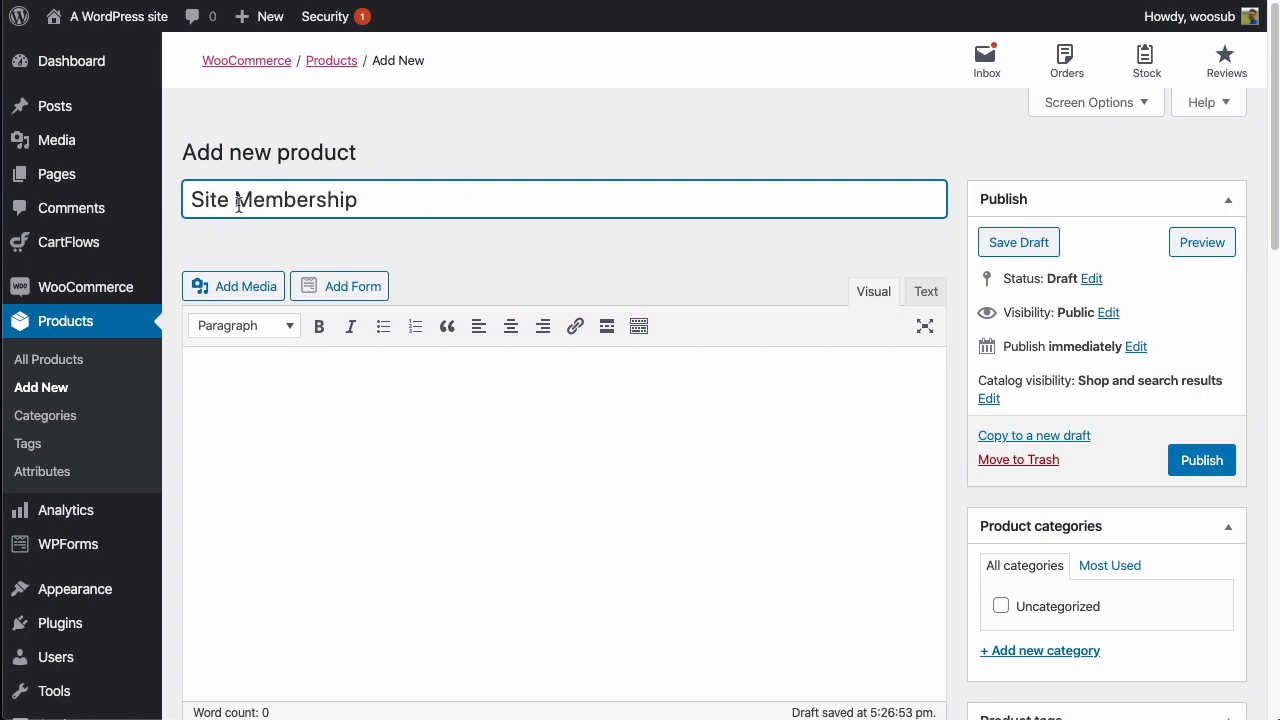
{"action": "left_click", "coordinate": [305, 427]}
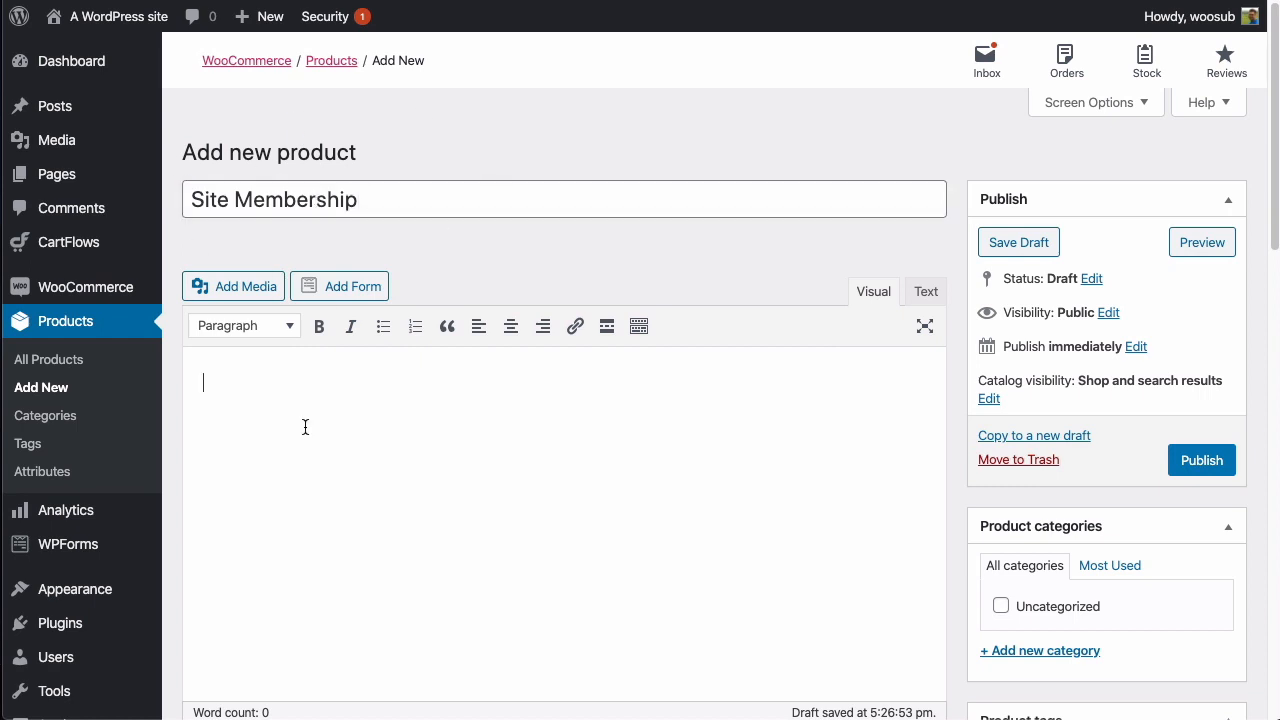
{"action": "type", "text": "This produc"}
{"action": "type", "text": "t grants you access to all"}
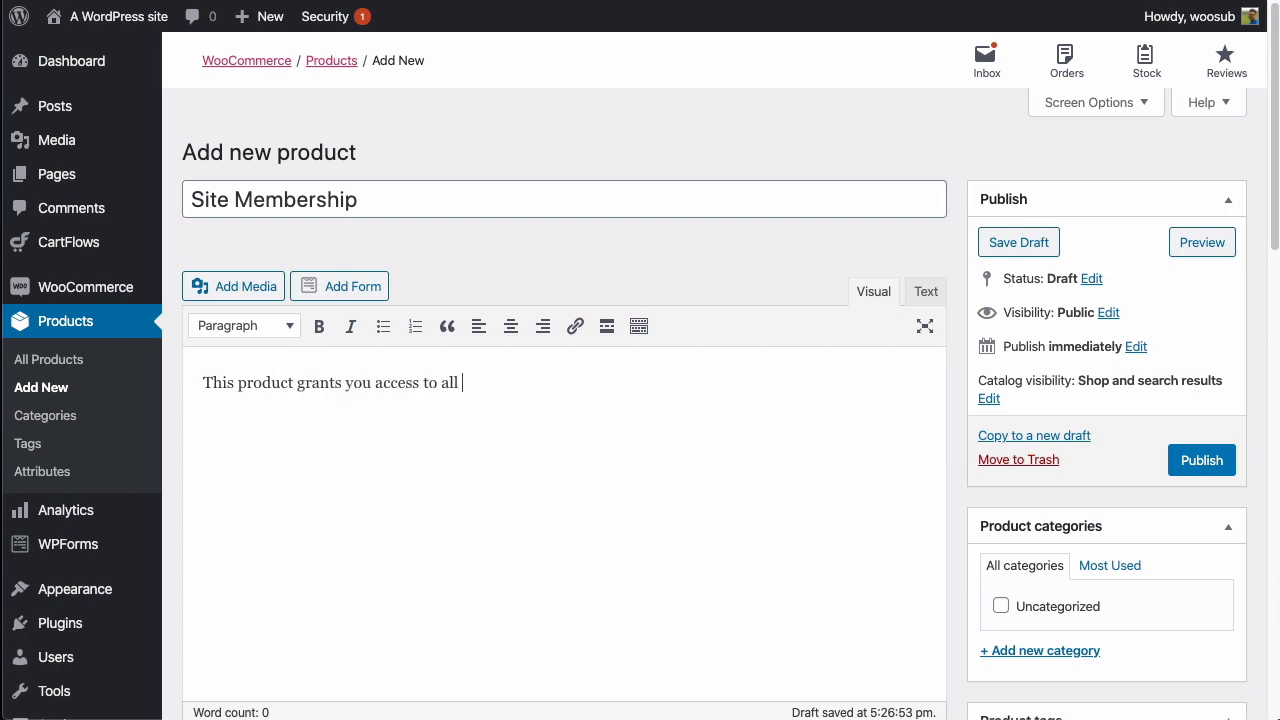
{"action": "type", "text": " member-only content."}
{"action": "key", "text": "ctrl+a"}
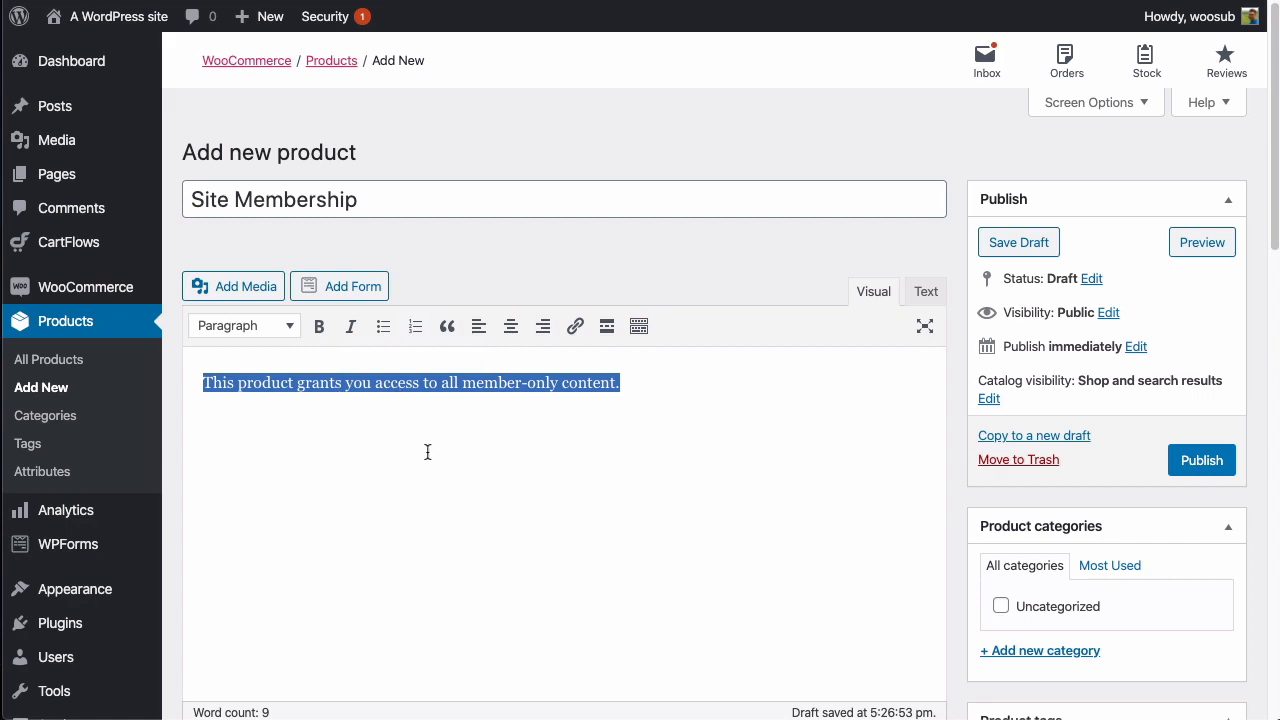
Mark the simple product as virtual and set its regular price to $99.00.
{"action": "scroll", "coordinate": [432, 455], "scroll_direction": "down", "scroll_amount": 3}
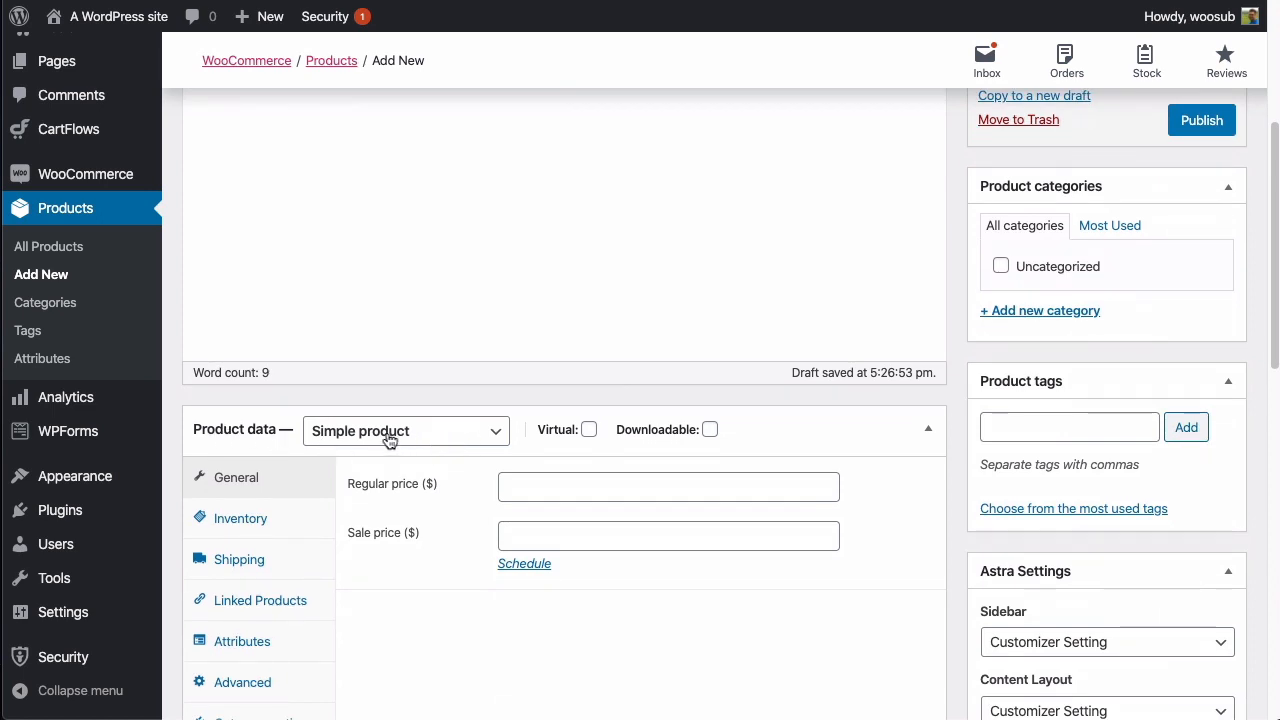
{"action": "left_click", "coordinate": [589, 429]}
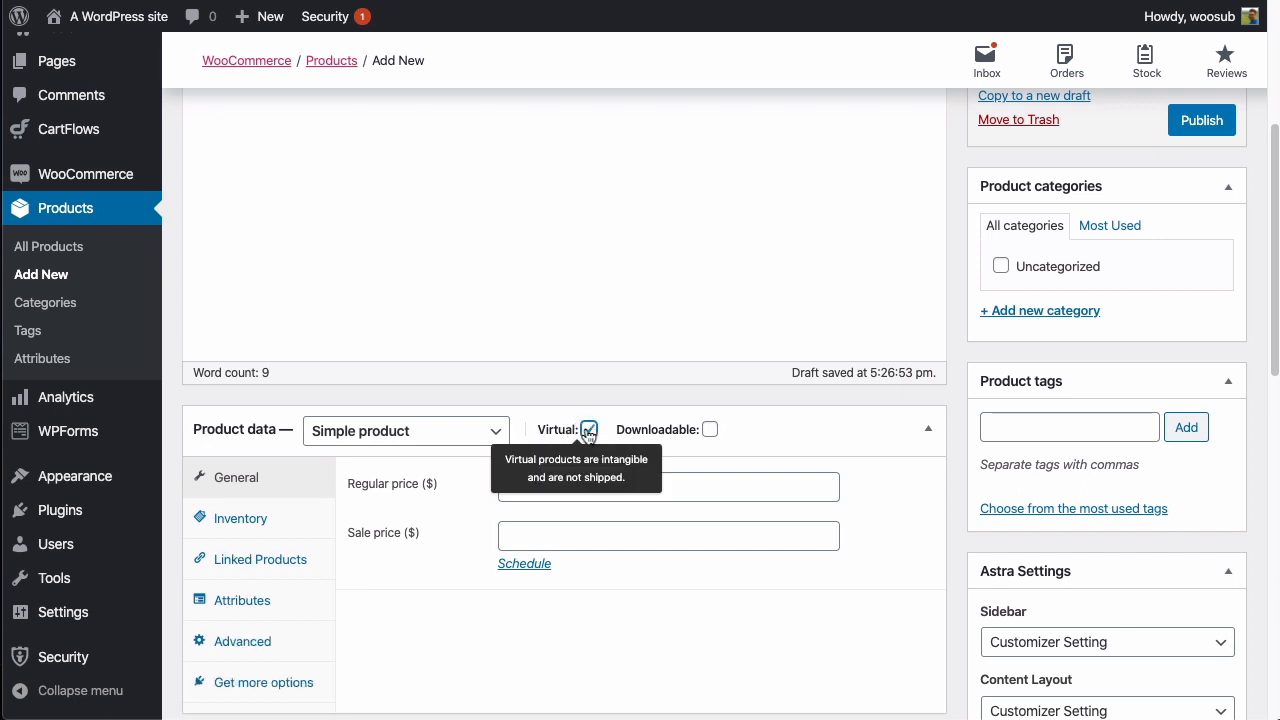
{"action": "left_click", "coordinate": [531, 483]}
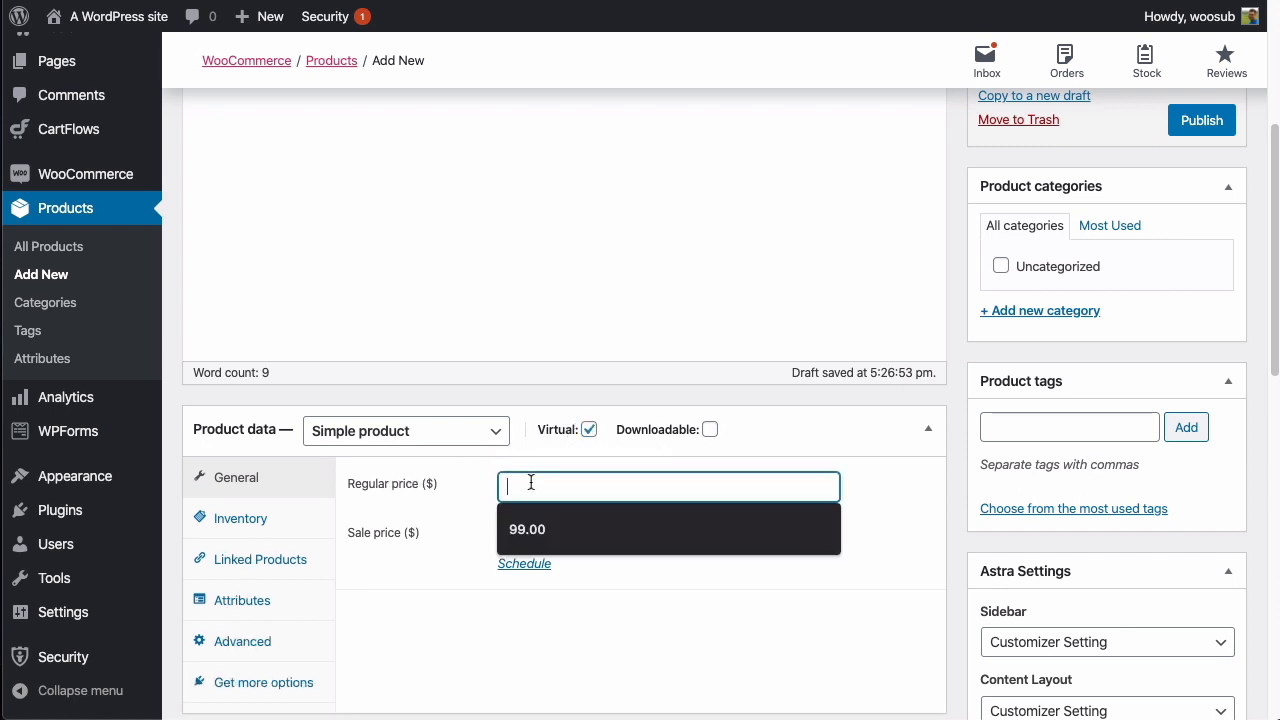
{"action": "type", "text": "99.00"}
{"action": "left_click", "coordinate": [710, 393]}
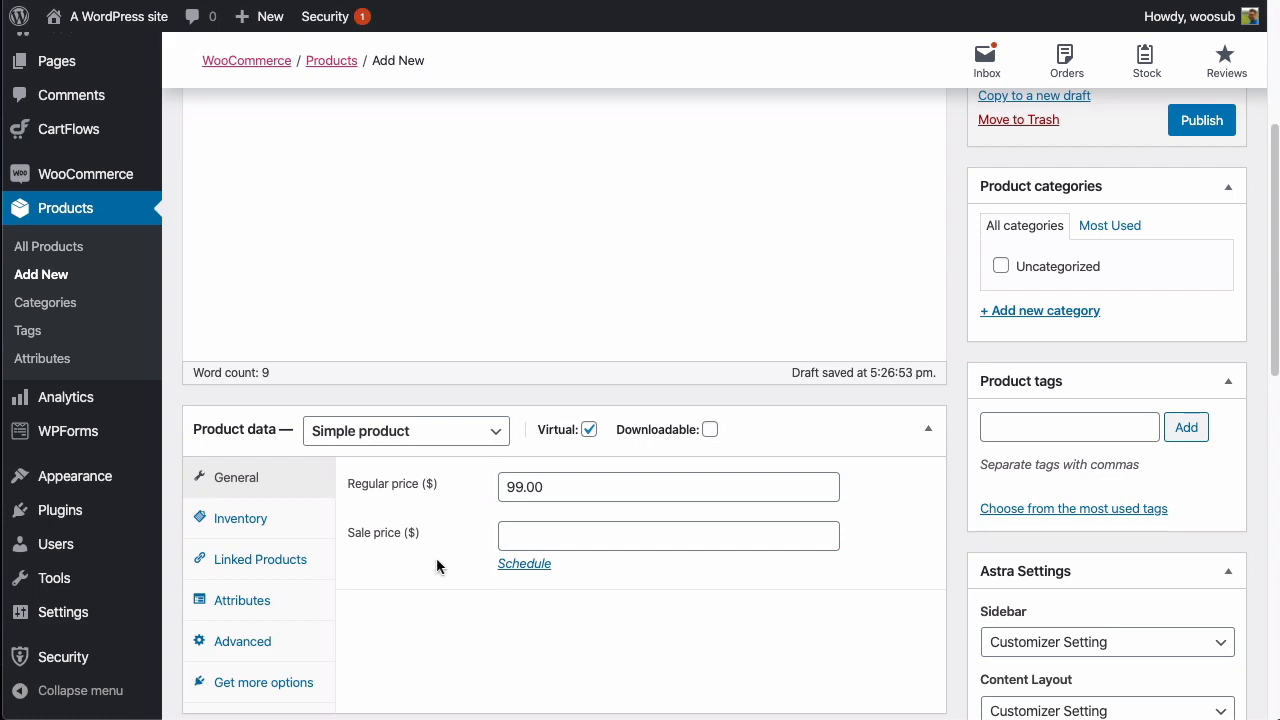
Look over the remaining product settings and publish the Site Membership product.
{"action": "scroll", "coordinate": [490, 551], "scroll_direction": "down", "scroll_amount": 5}
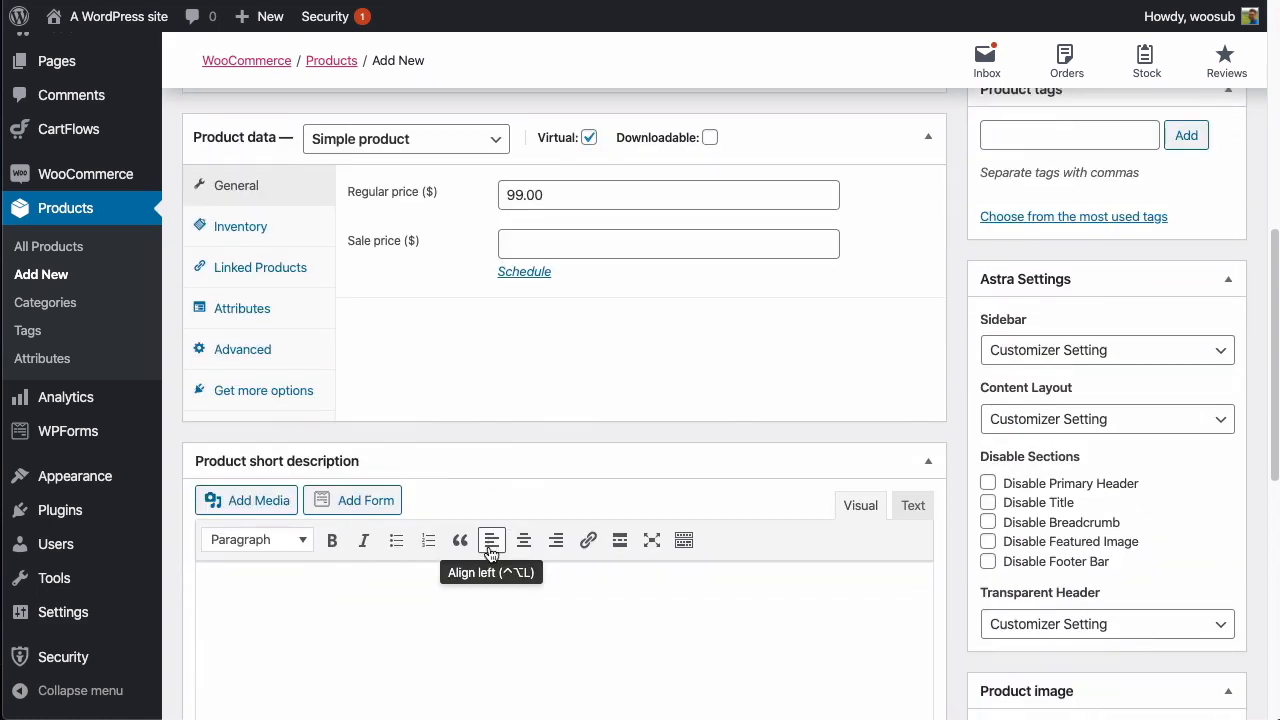
{"action": "scroll", "coordinate": [600, 571], "scroll_direction": "down", "scroll_amount": 1}
{"action": "scroll", "coordinate": [600, 571], "scroll_direction": "up", "scroll_amount": 4}
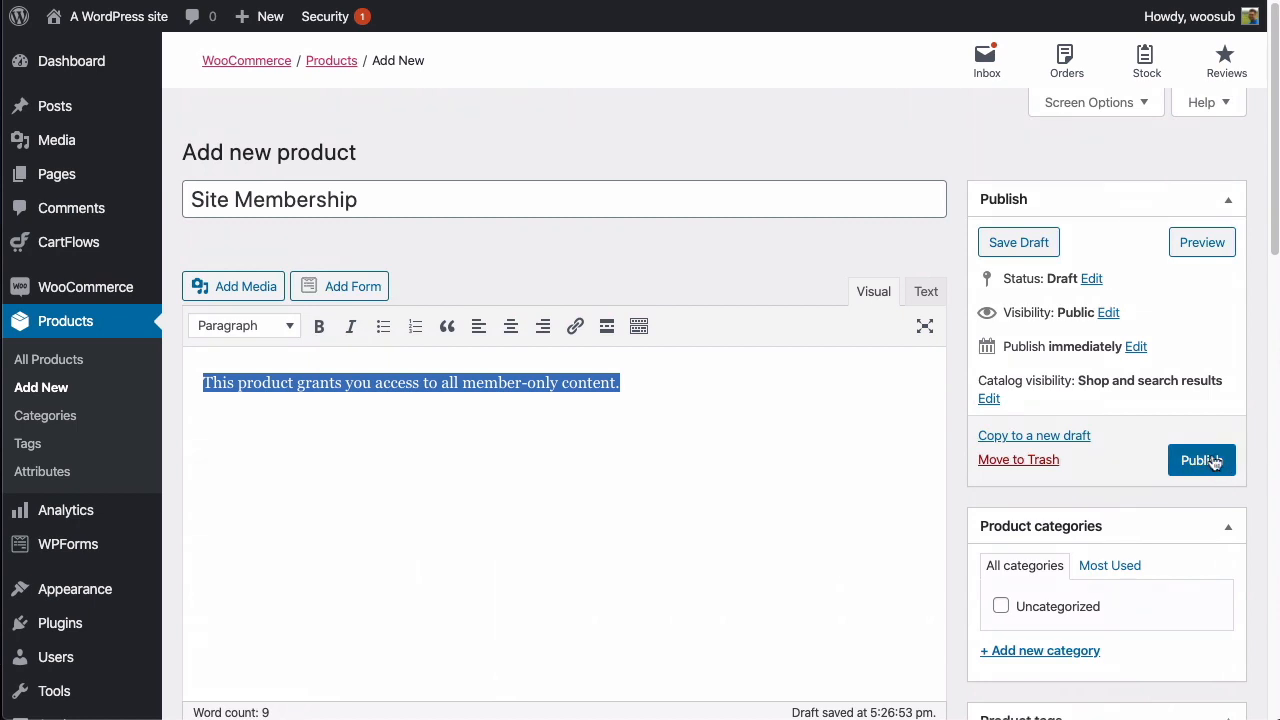
{"action": "left_click", "coordinate": [1209, 459]}
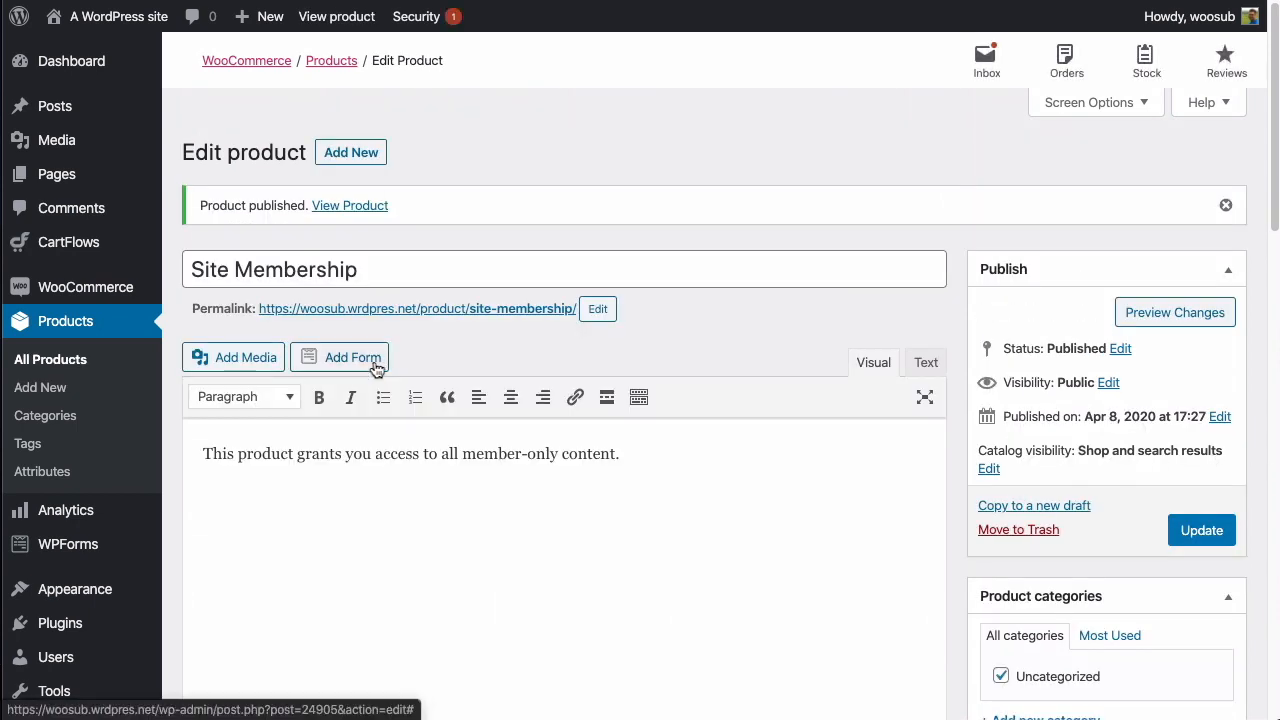
View the published Site Membership product page on the front end, down to its description.
{"action": "left_click", "coordinate": [473, 319]}
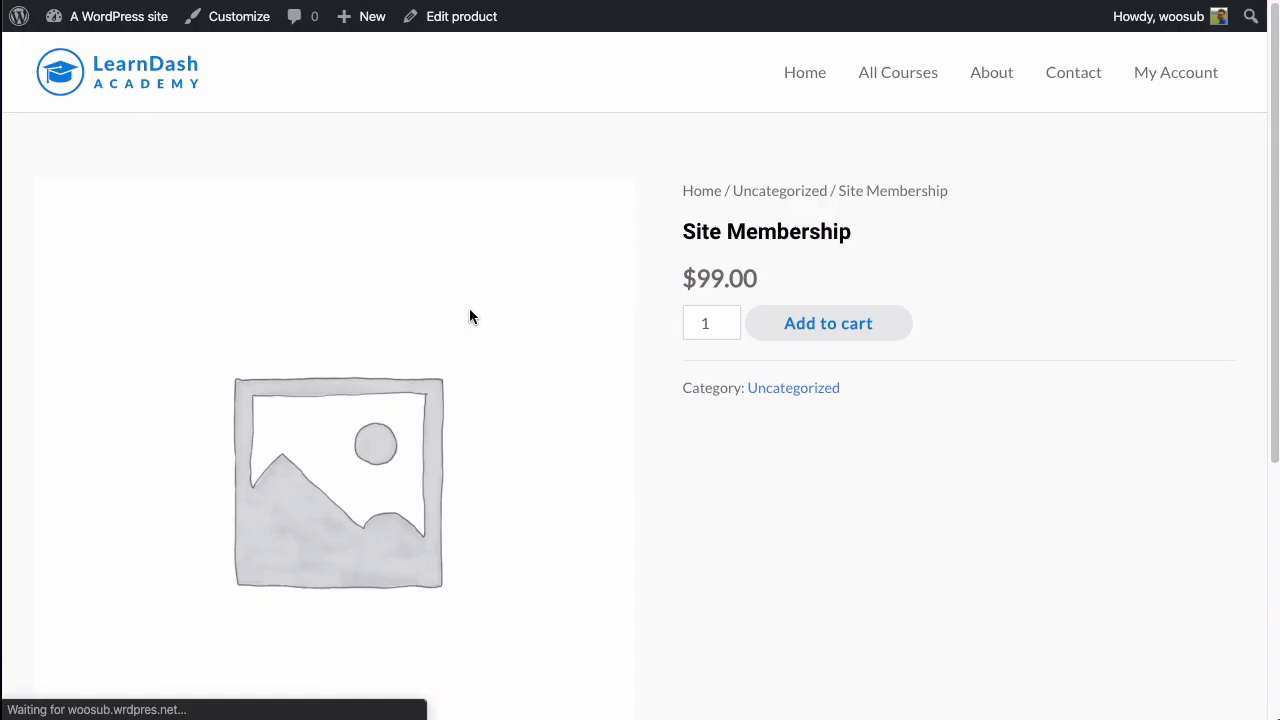
{"action": "scroll", "coordinate": [659, 308], "scroll_direction": "down", "scroll_amount": 4}
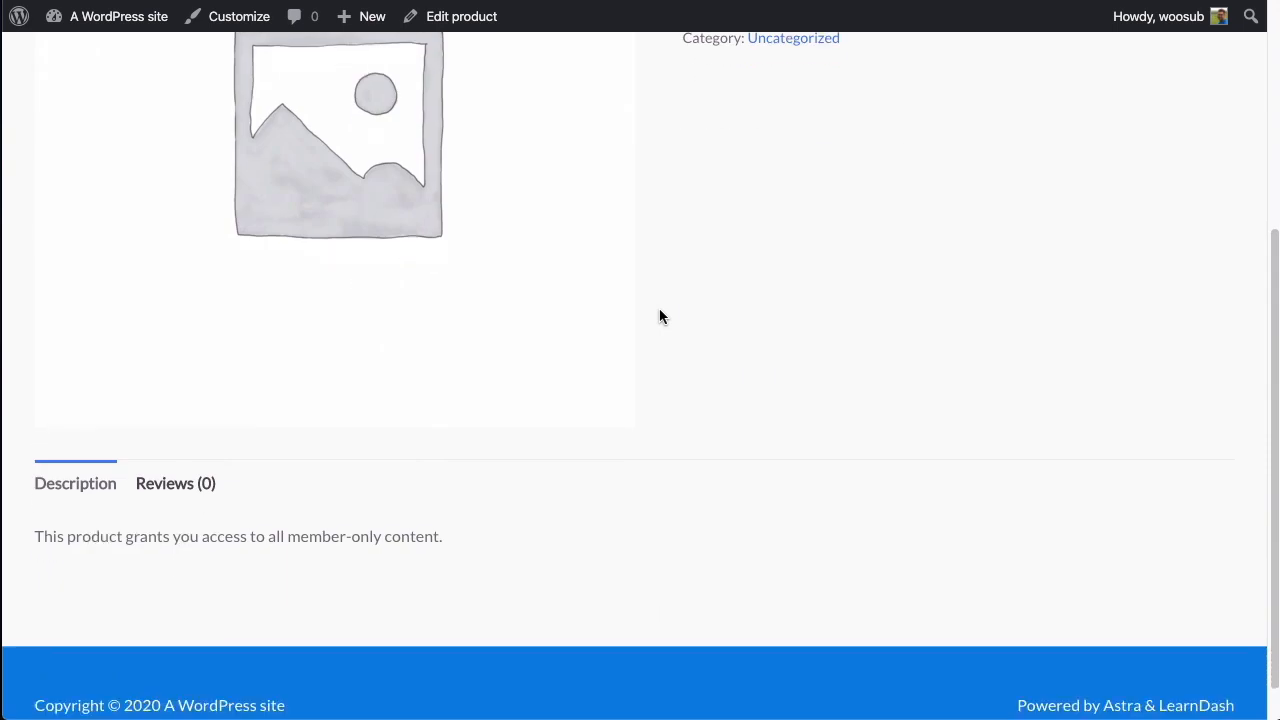
{"action": "scroll", "coordinate": [659, 308], "scroll_direction": "up", "scroll_amount": 4}
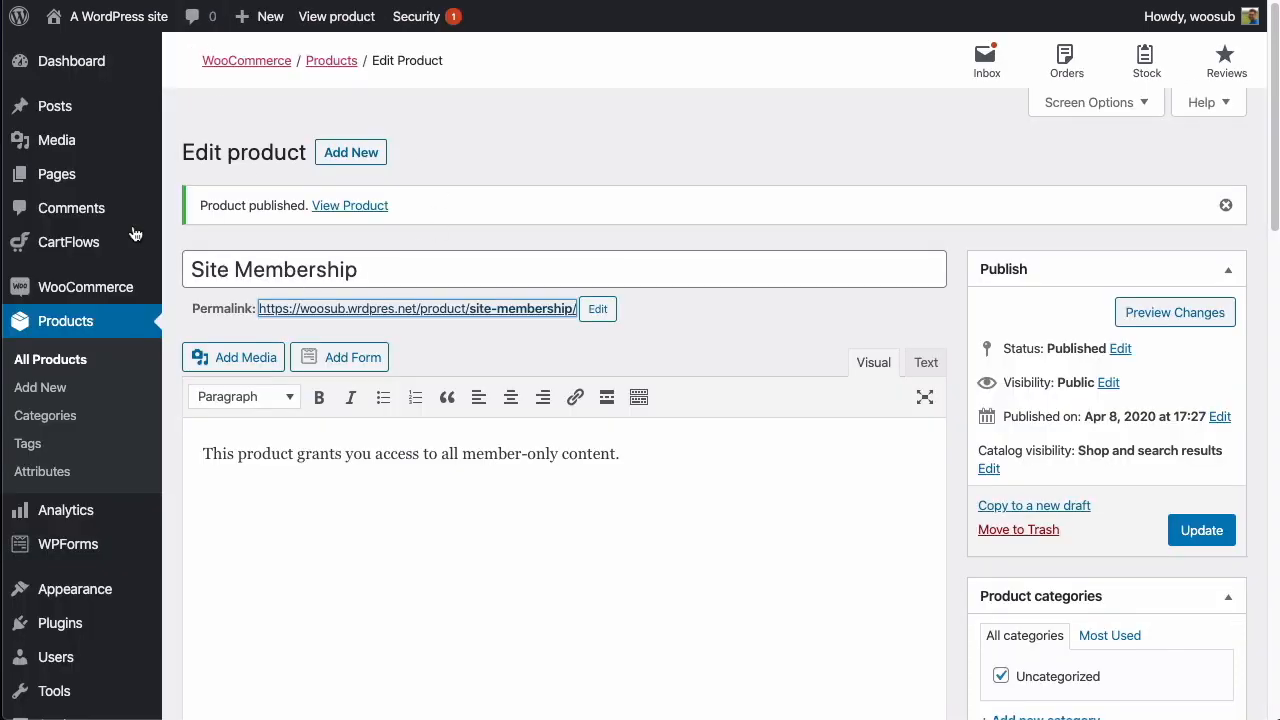
Start a new WooCommerce membership plan titled "Site Membership Plan".
{"action": "mouse_move", "coordinate": [75, 291]}
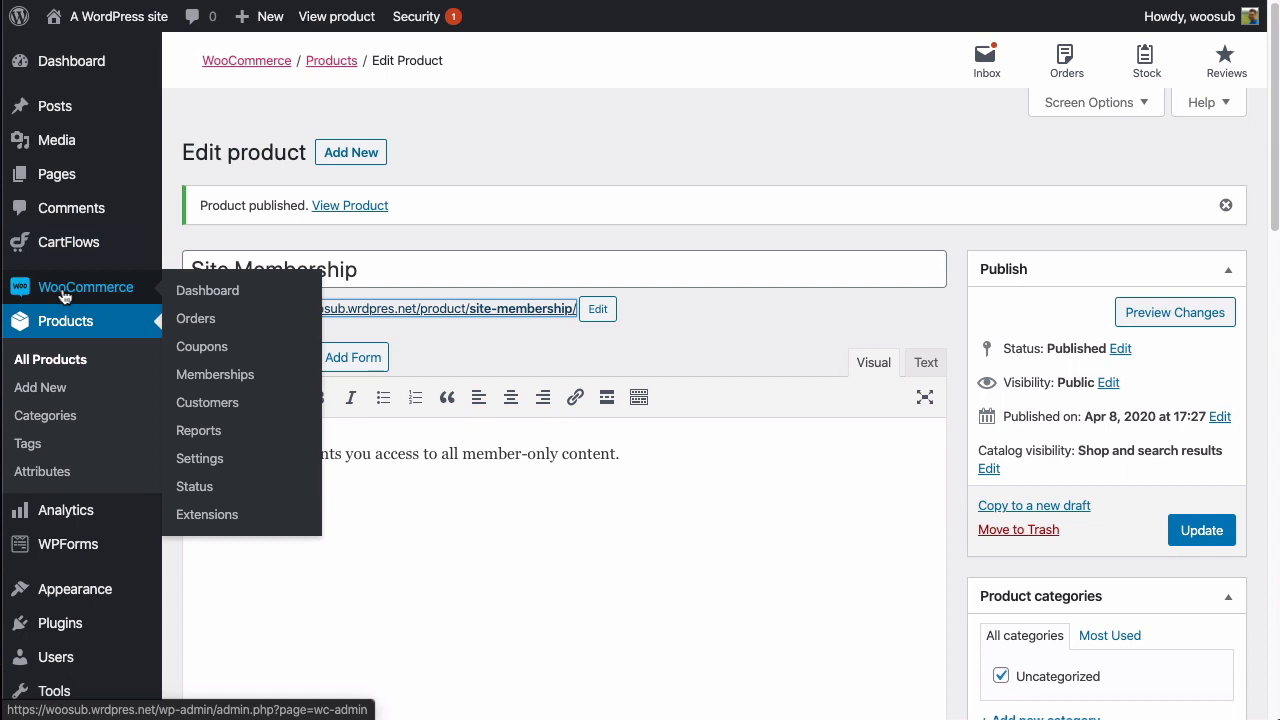
{"action": "left_click", "coordinate": [208, 377]}
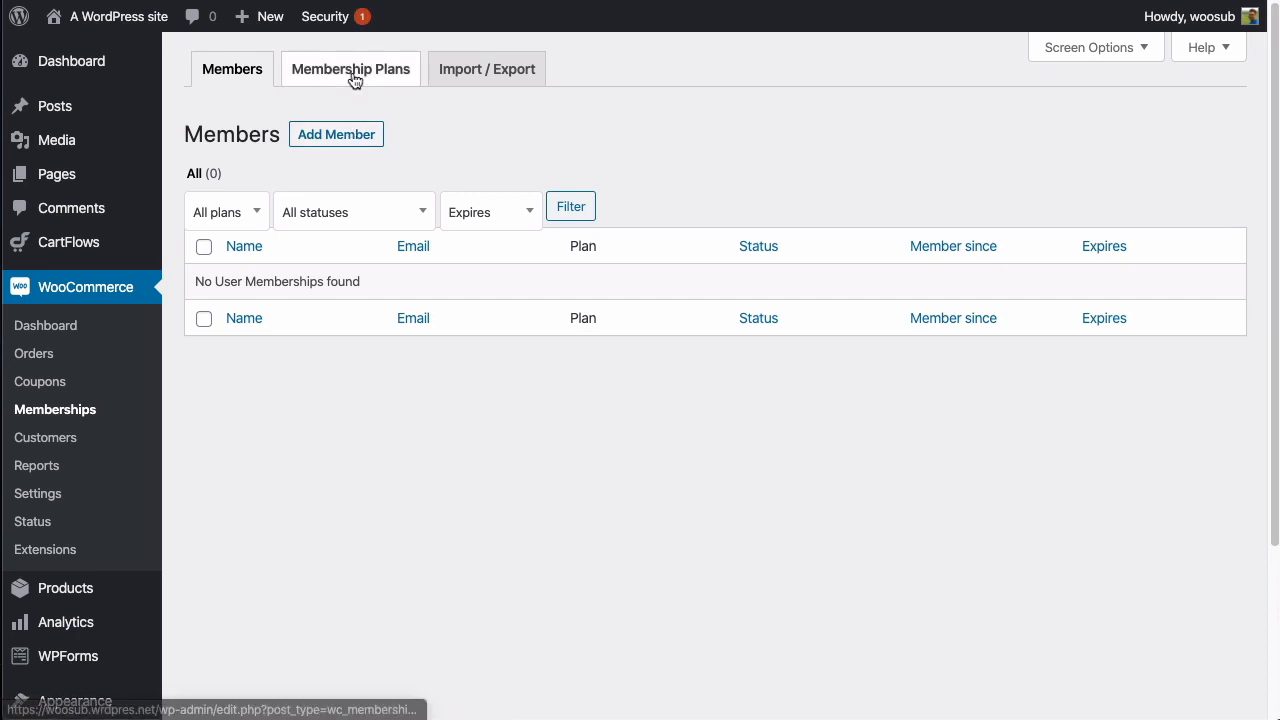
{"action": "left_click", "coordinate": [354, 78]}
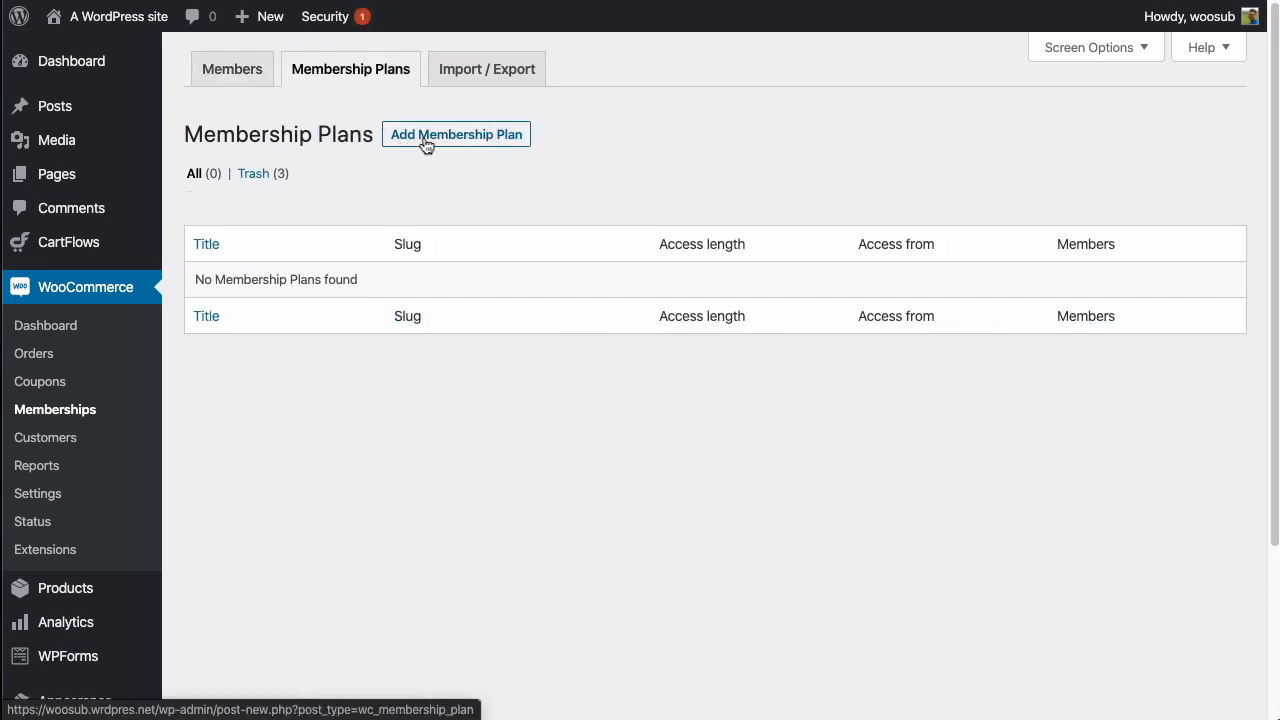
{"action": "left_click", "coordinate": [426, 145]}
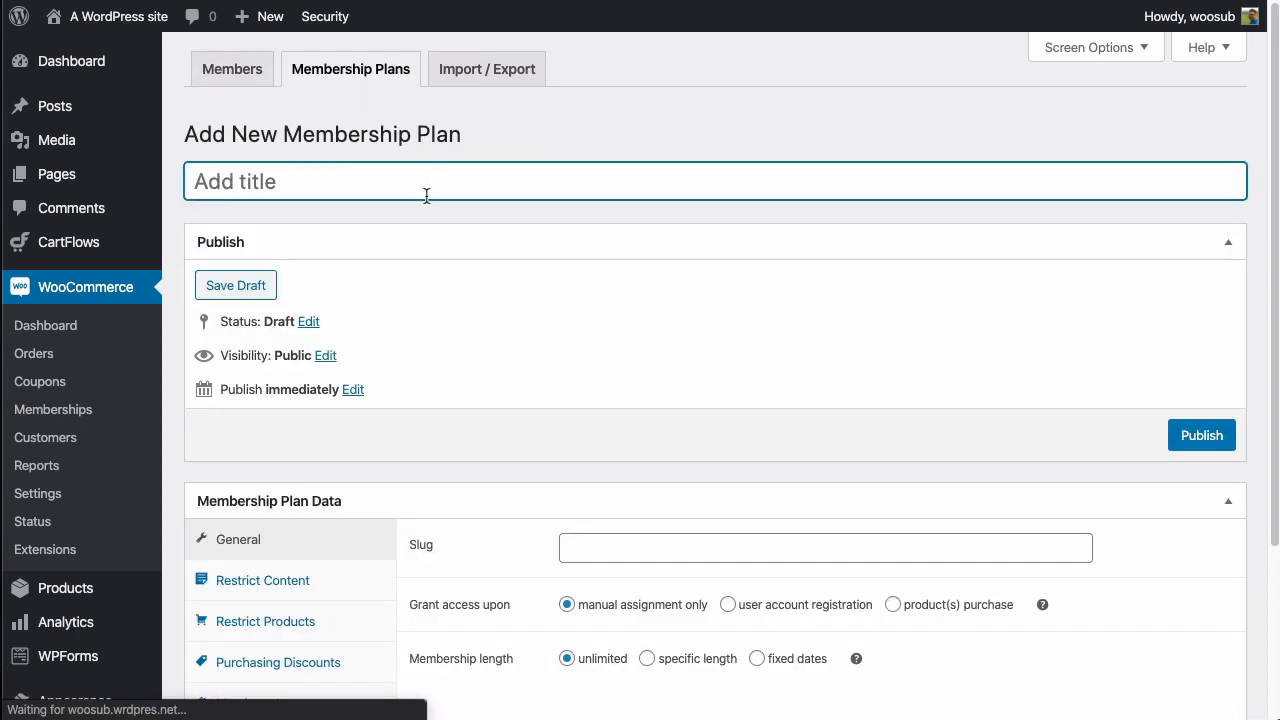
{"action": "type", "text": "S"}
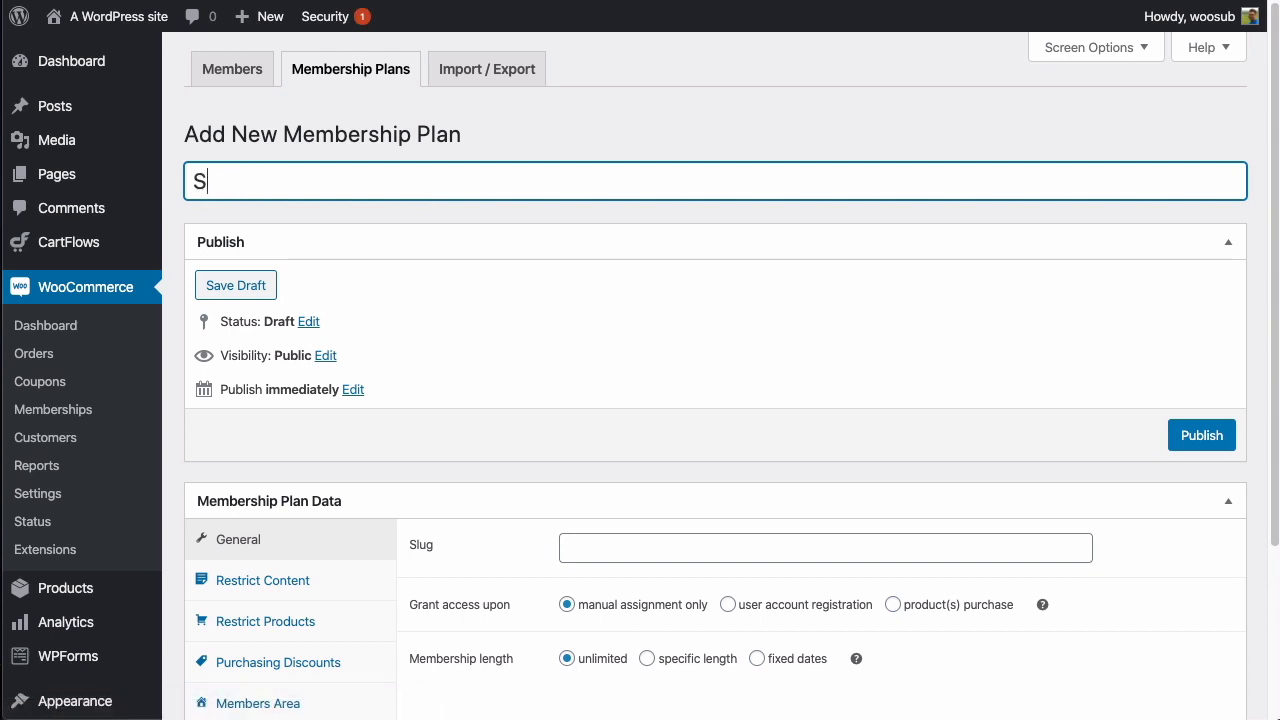
{"action": "type", "text": "ite MemberS"}
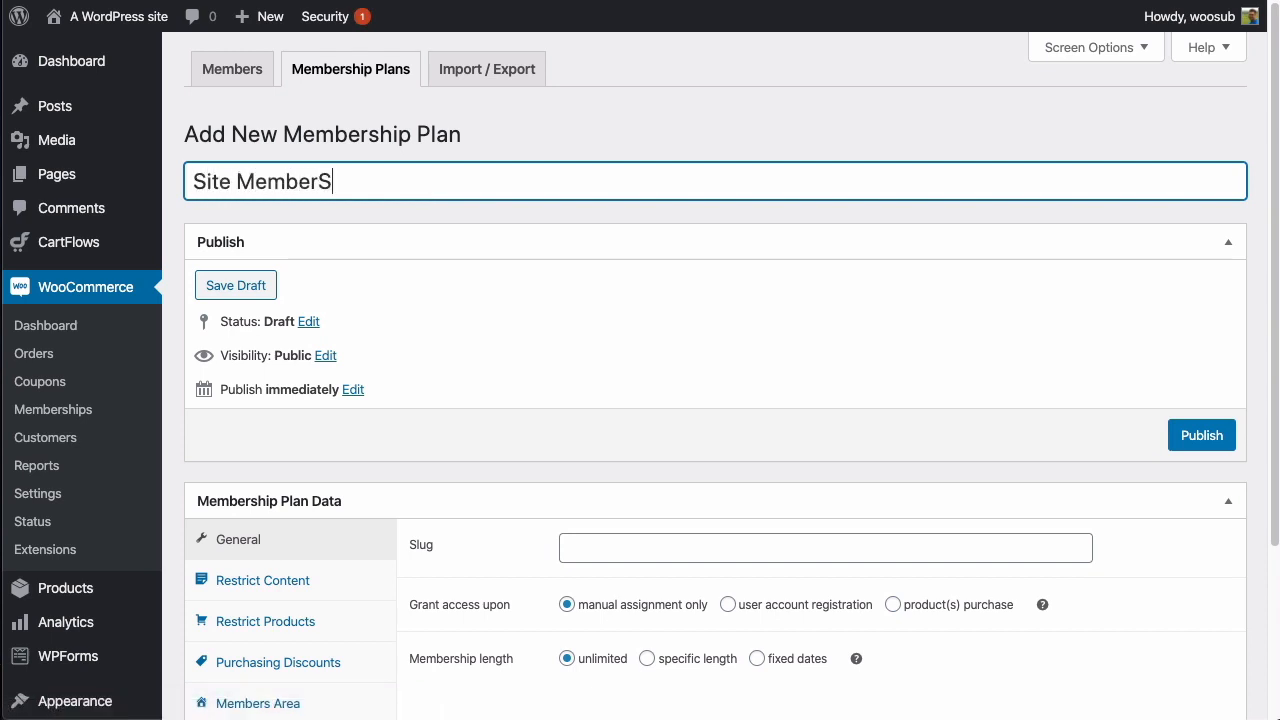
{"action": "key", "text": "BackSpace"}
{"action": "type", "text": "ship Plan"}
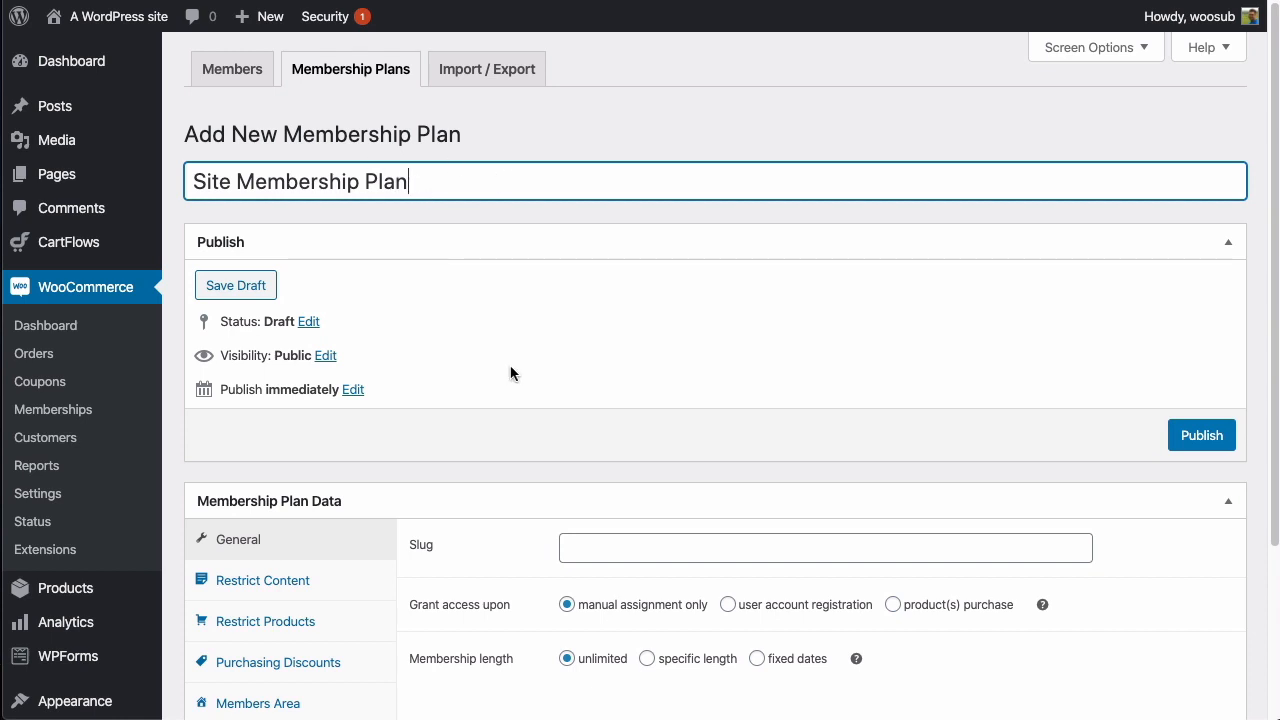
Switch the plan editing screen to a two-column layout and move the Publish box into the side column.
{"action": "left_click", "coordinate": [1090, 48]}
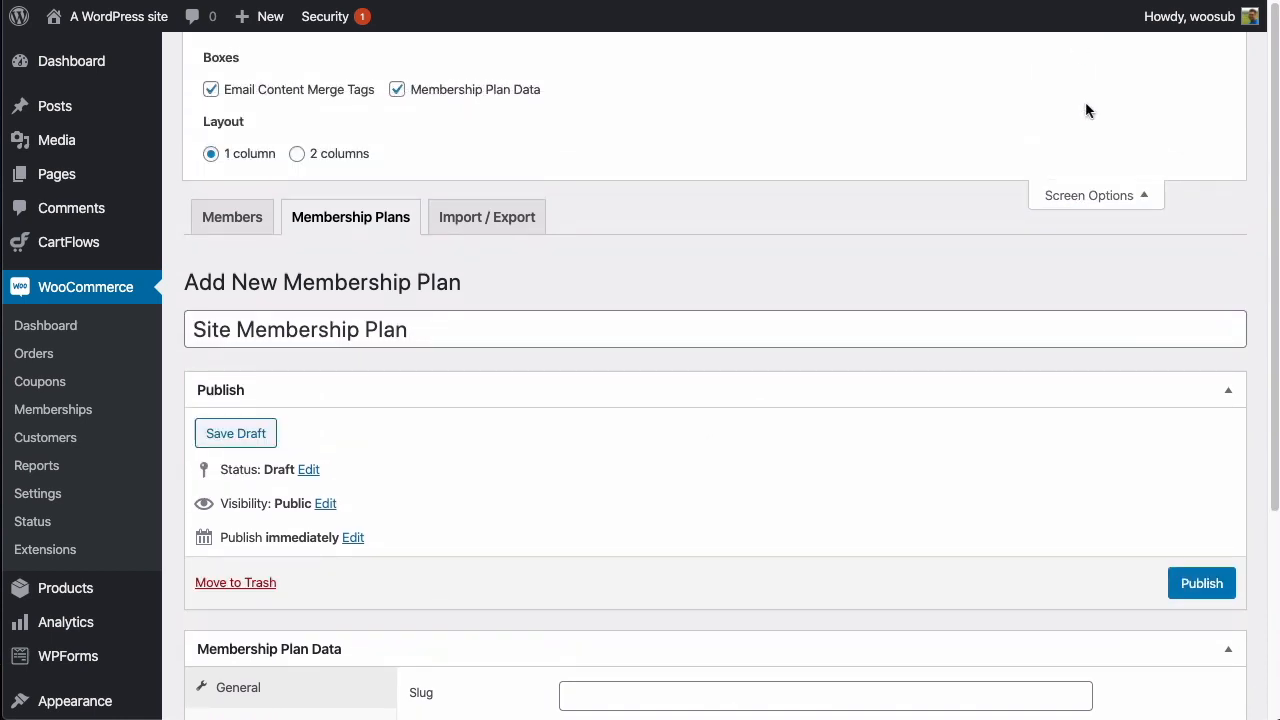
{"action": "left_click", "coordinate": [308, 153]}
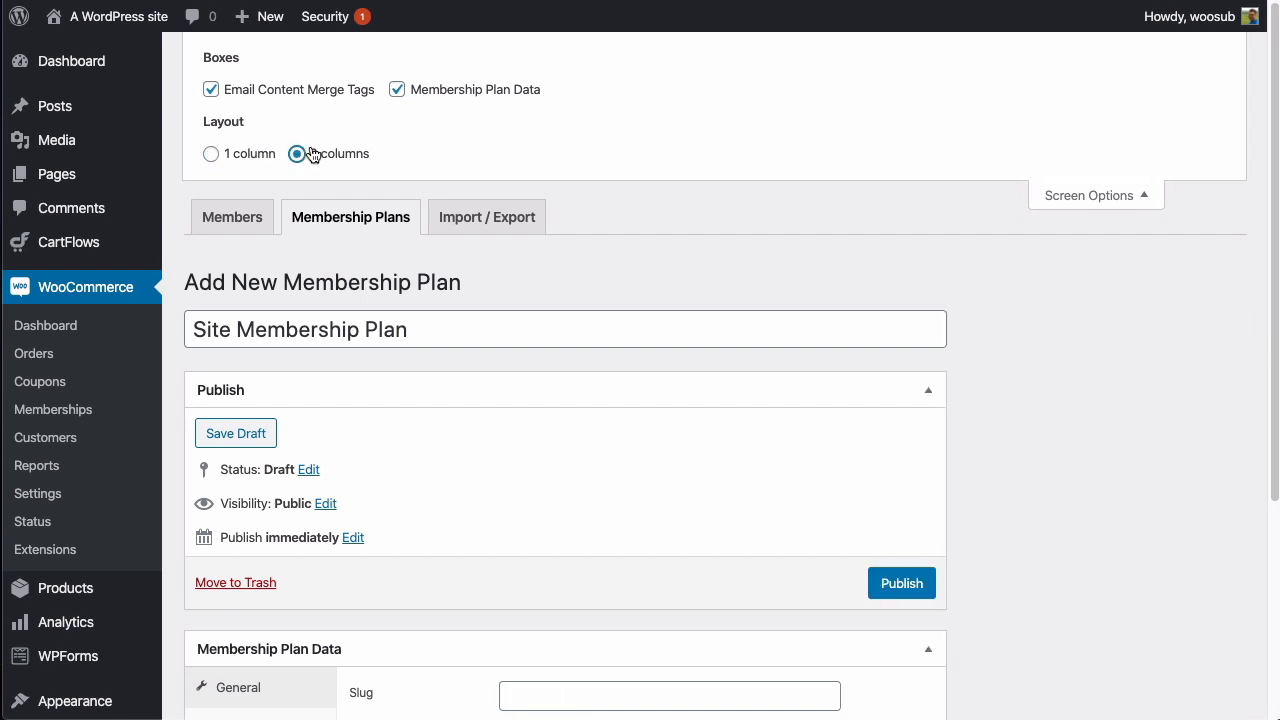
{"action": "left_click_drag", "start_coordinate": [540, 393], "coordinate": [1081, 385]}
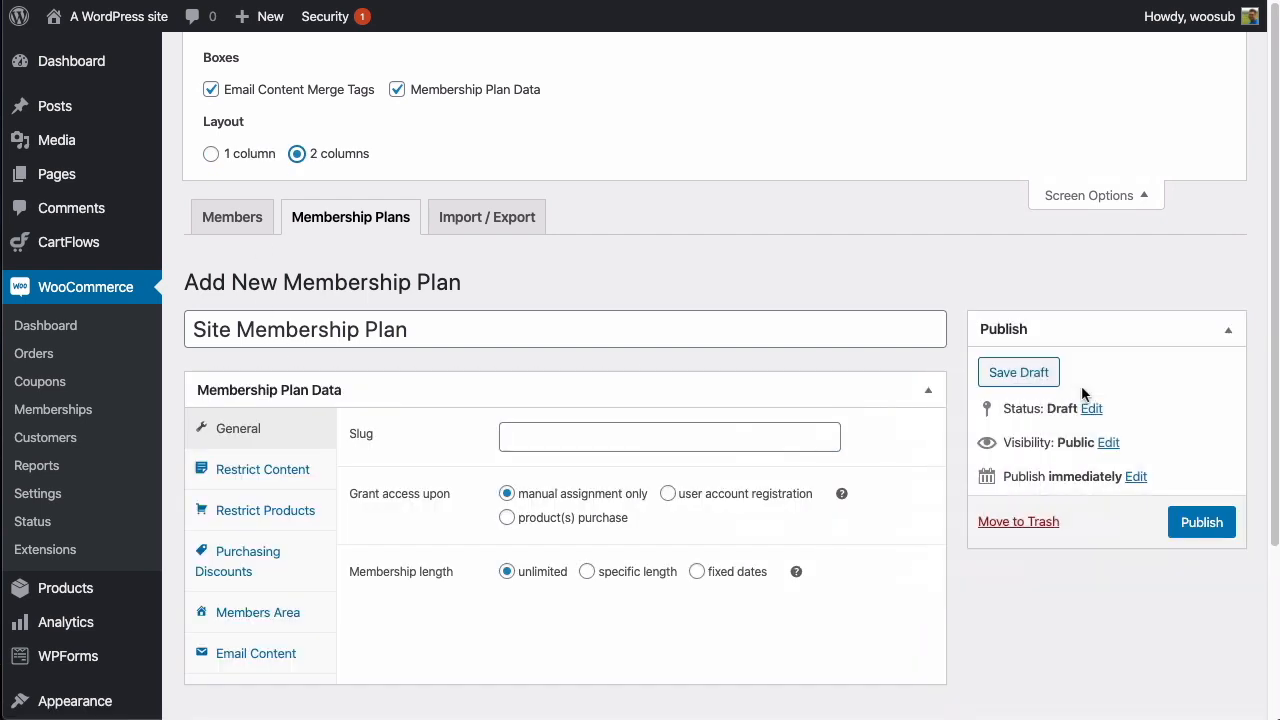
{"action": "left_click", "coordinate": [1110, 196]}
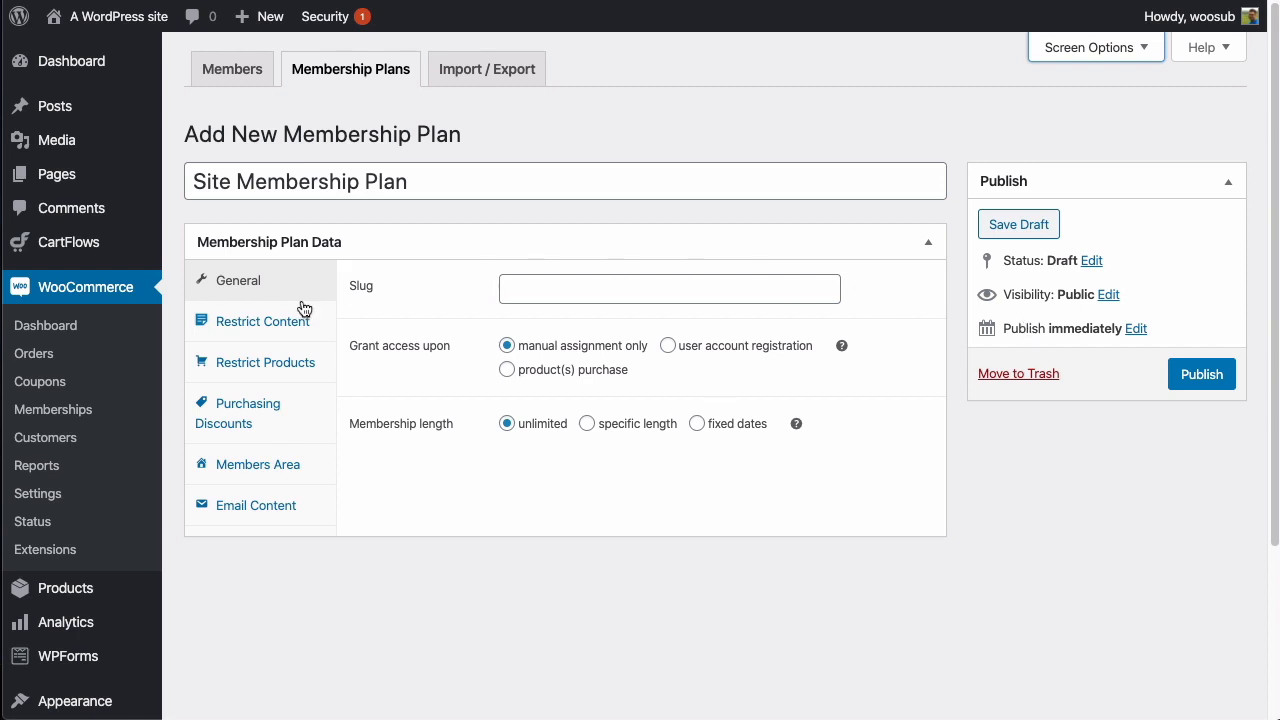
Set the membership plan's slug to "site-membership".
{"action": "left_click", "coordinate": [588, 289]}
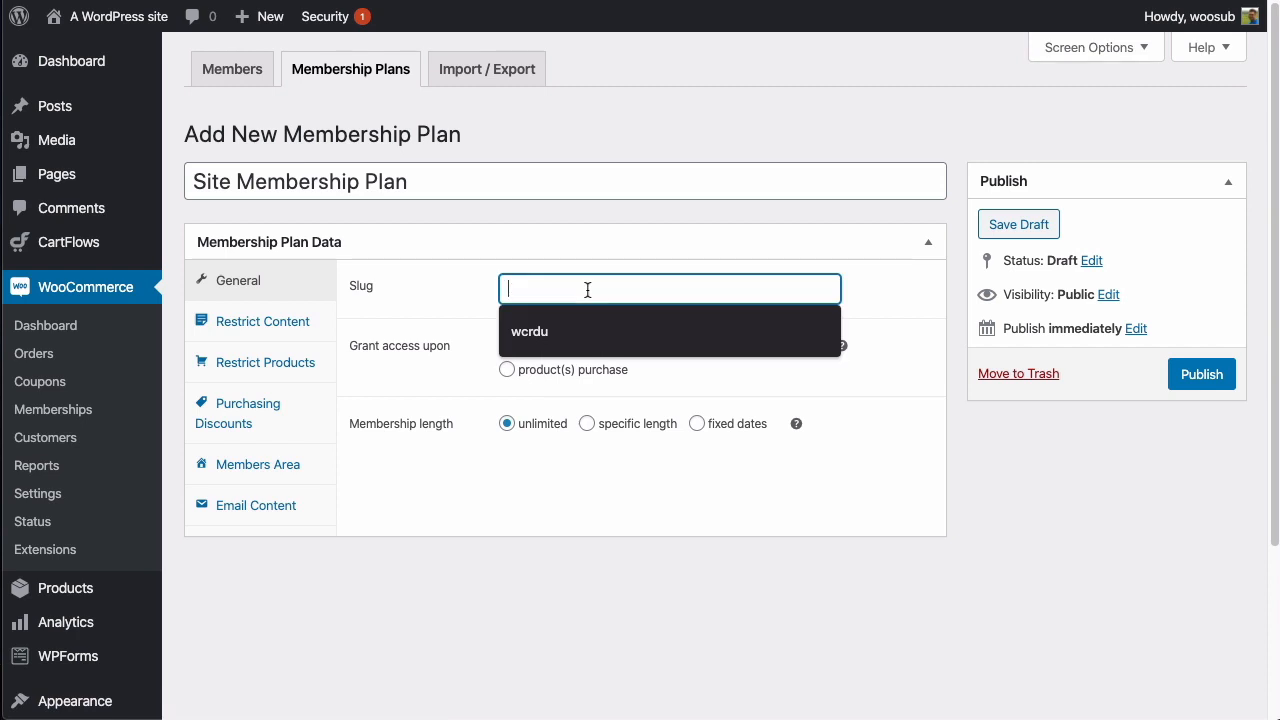
{"action": "type", "text": "site"}
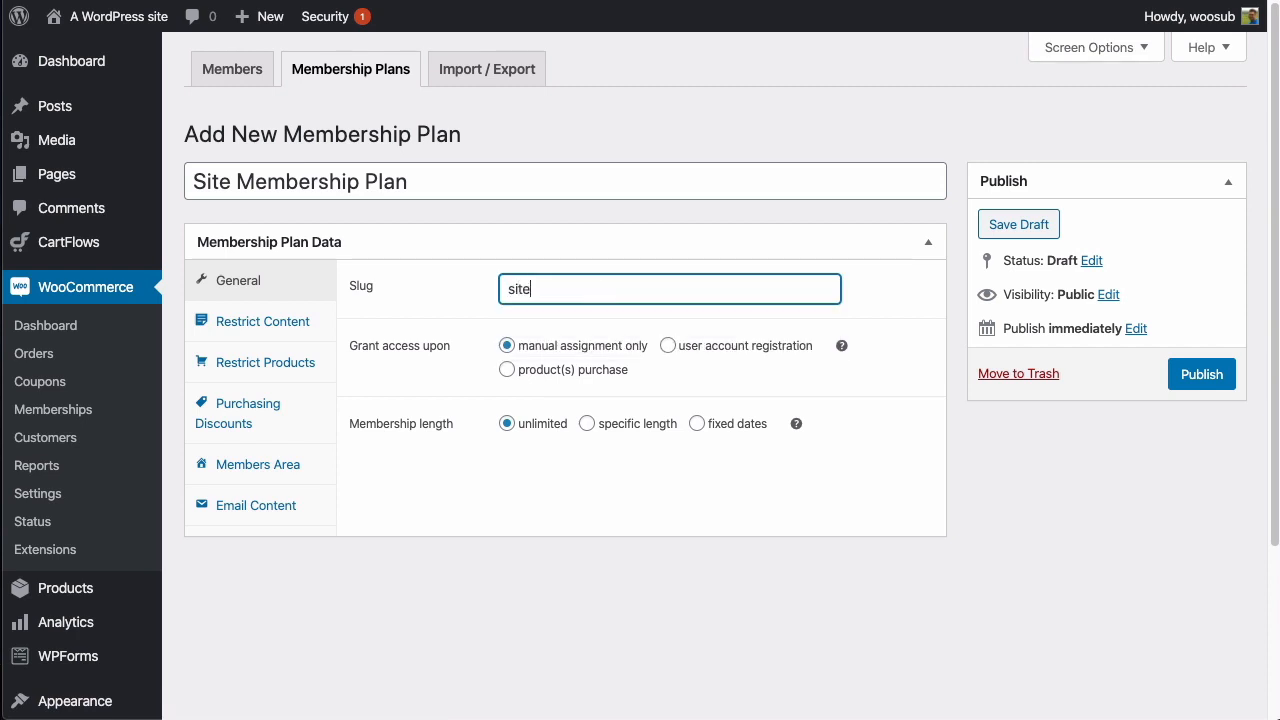
{"action": "type", "text": "-membership"}
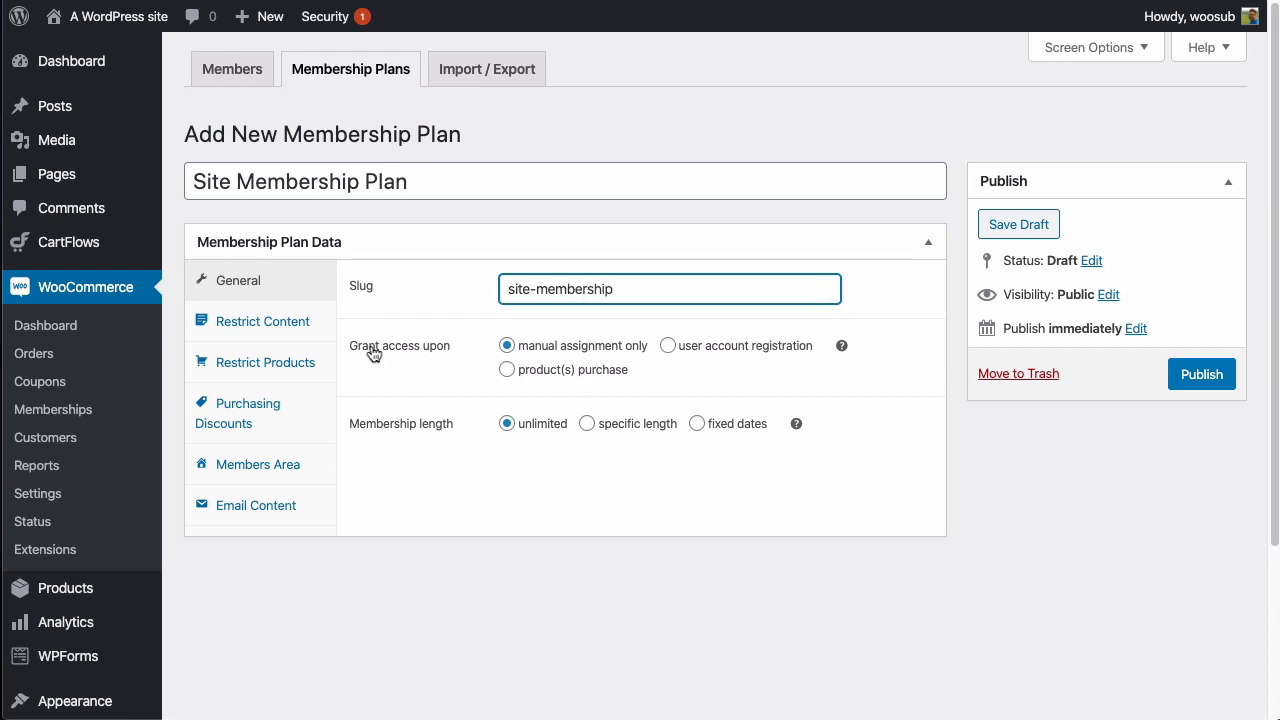
Grant access to the plan upon product purchase, with Site Membership as the qualifying product.
{"action": "left_click", "coordinate": [564, 375]}
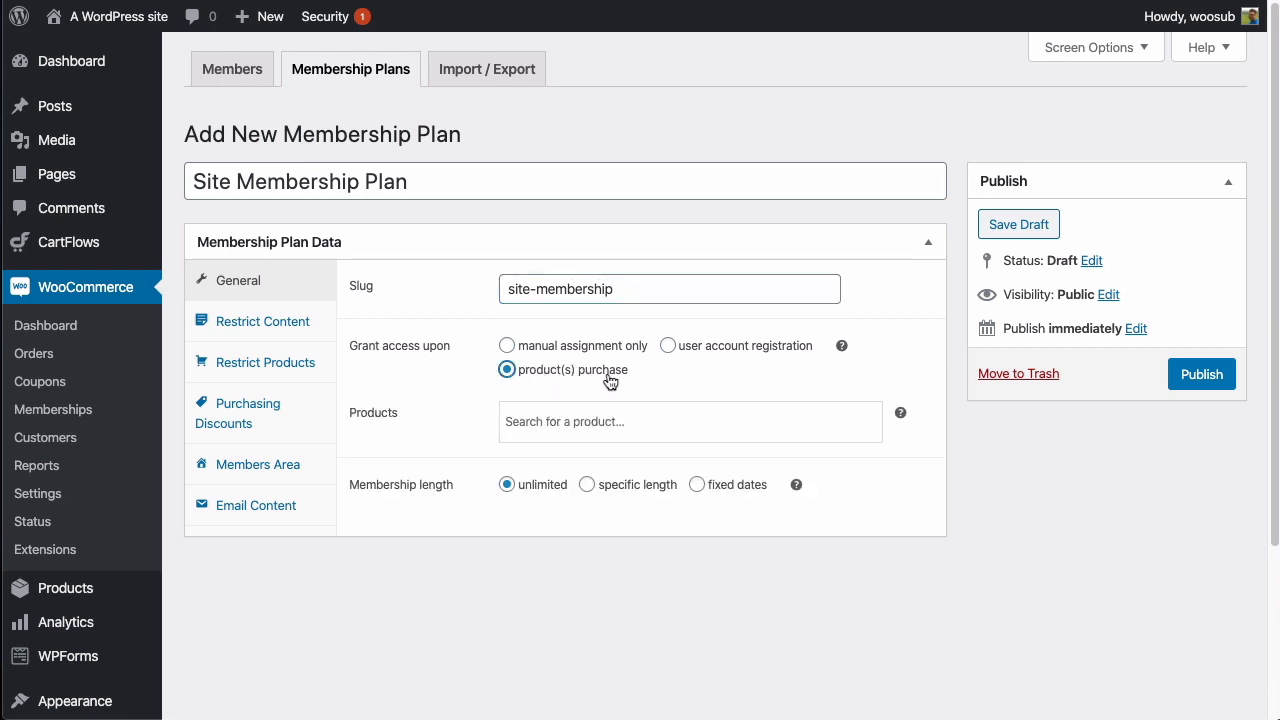
{"action": "left_click", "coordinate": [626, 428]}
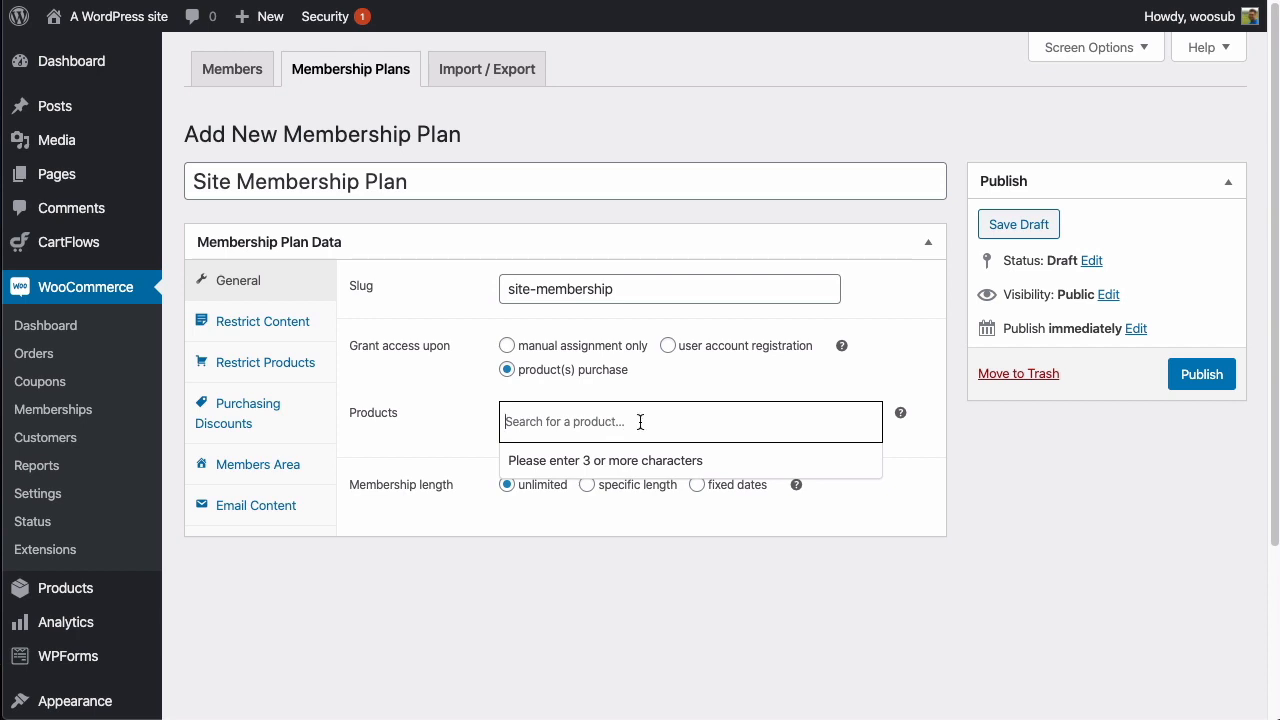
{"action": "type", "text": "site"}
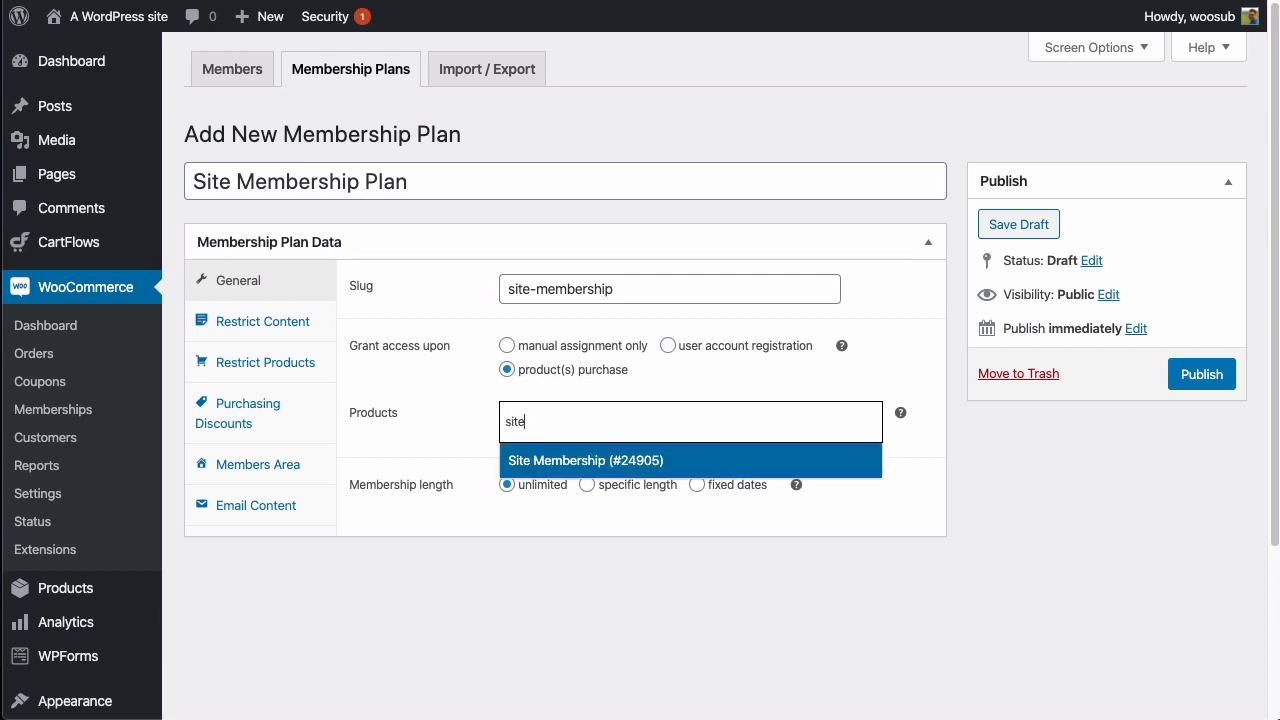
{"action": "left_click", "coordinate": [582, 462]}
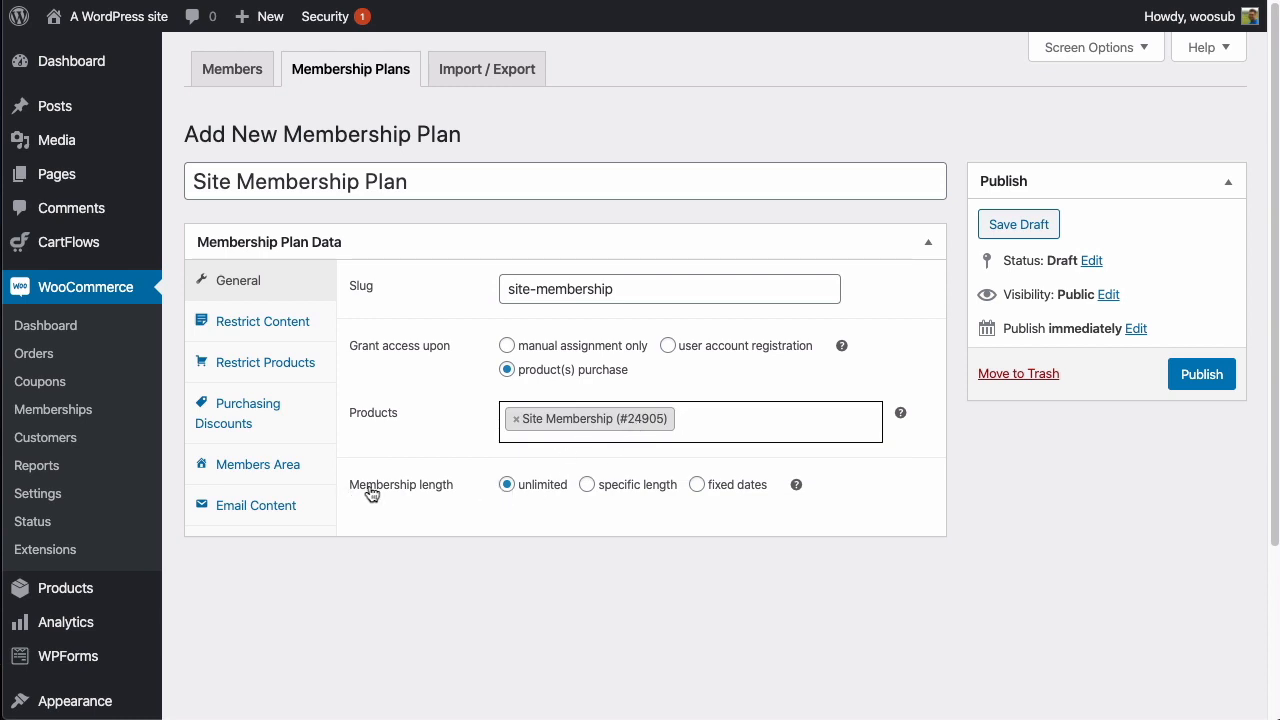
Give the membership plan a specific length of 1 year.
{"action": "left_click", "coordinate": [616, 488]}
{"action": "left_click", "coordinate": [619, 524]}
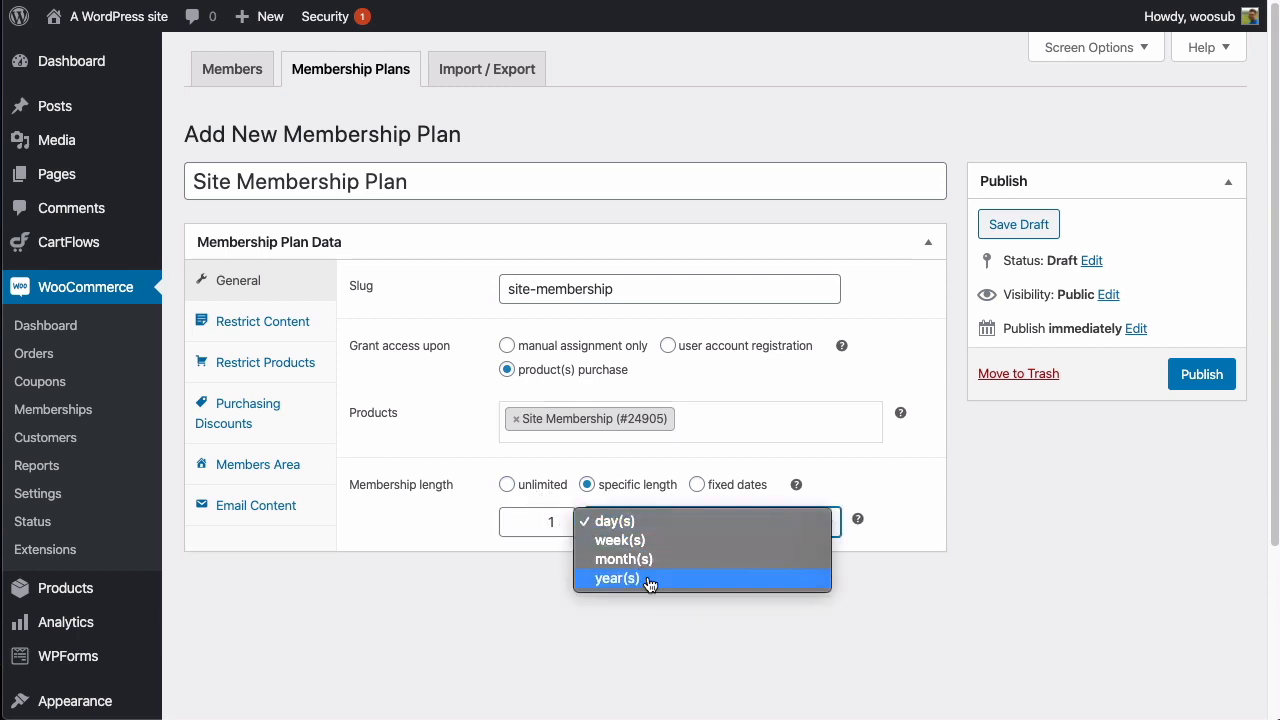
{"action": "left_click", "coordinate": [646, 578]}
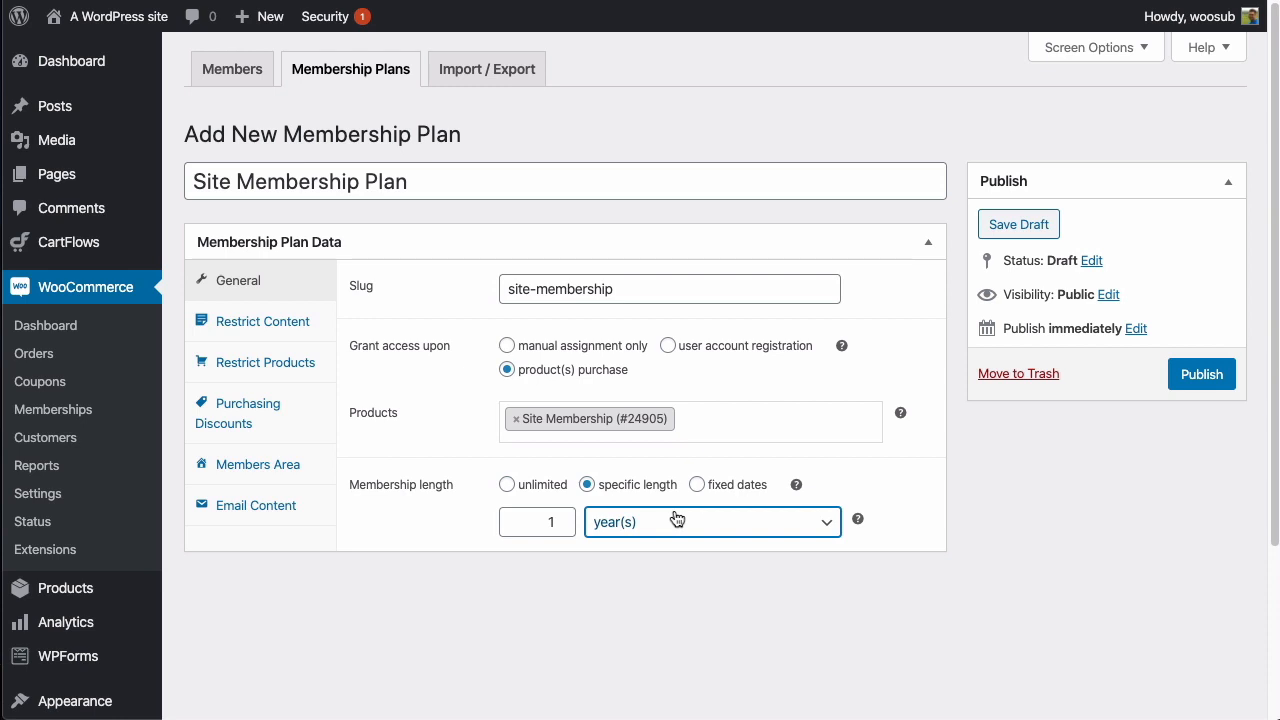
Set the membership length to unlimited and publish the membership plan.
{"action": "left_click", "coordinate": [507, 485]}
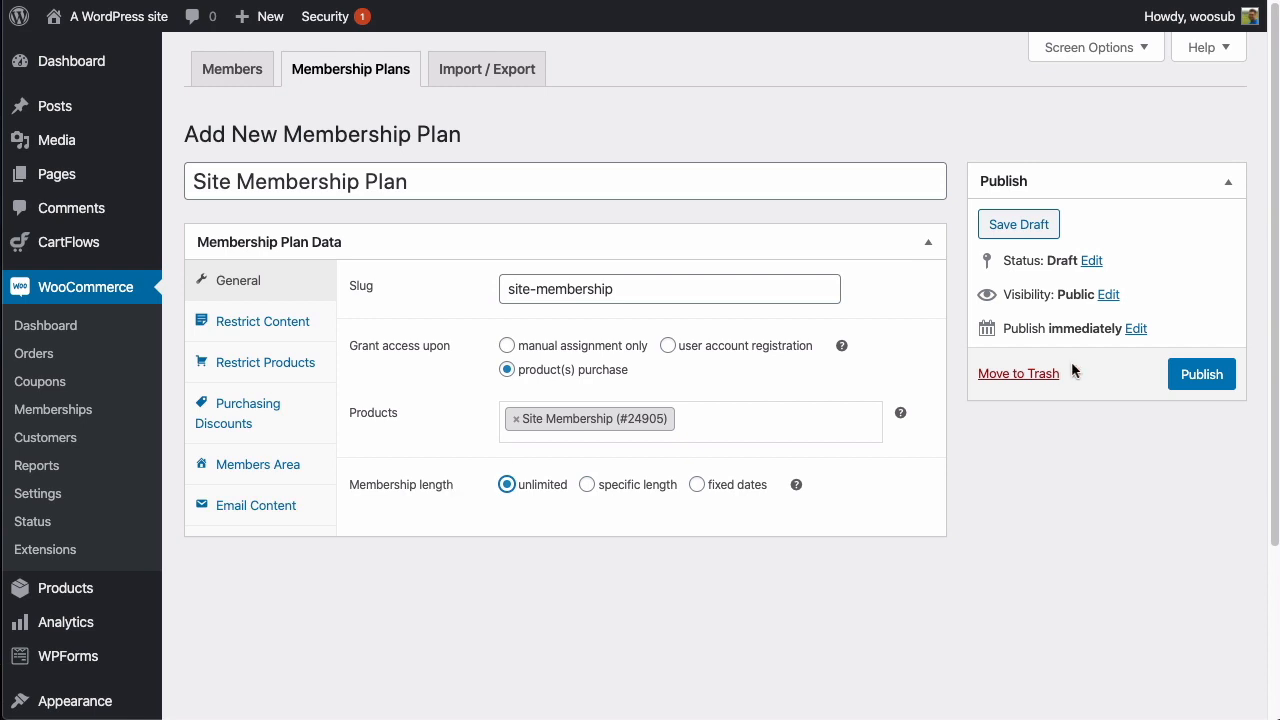
{"action": "left_click", "coordinate": [1186, 373]}
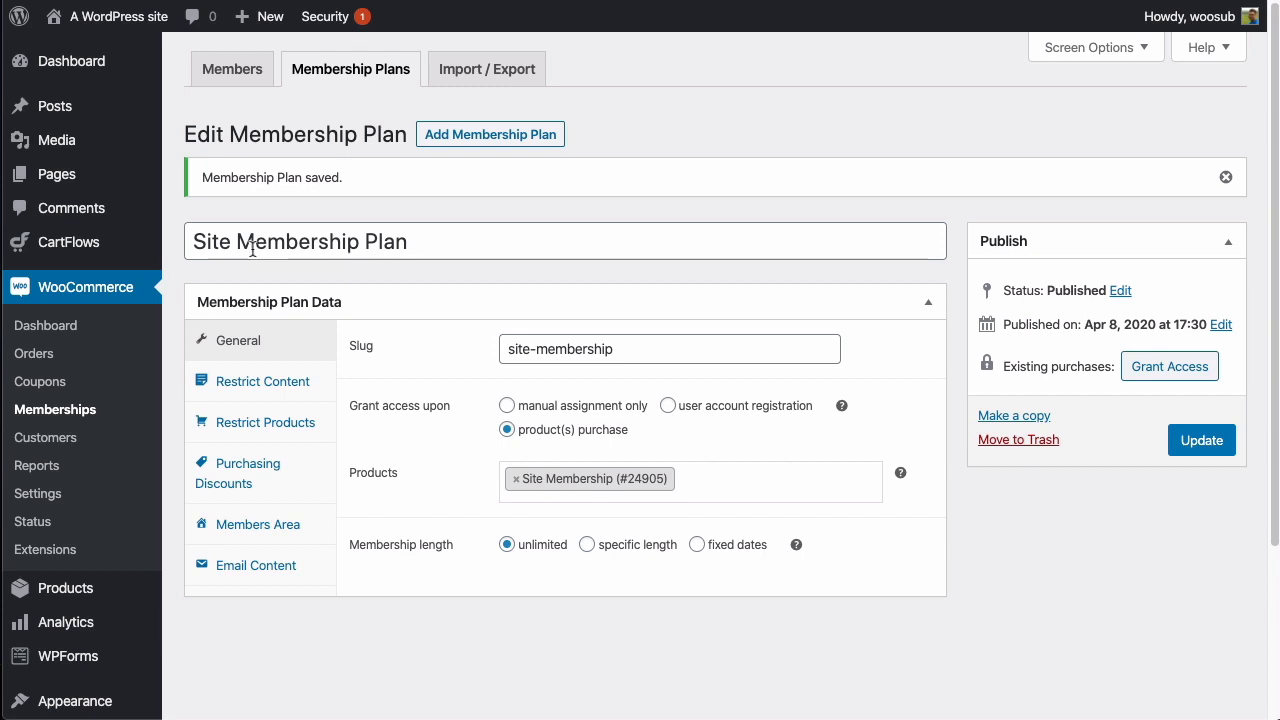
Create a new page titled "Restricted Content".
{"action": "mouse_move", "coordinate": [97, 178]}
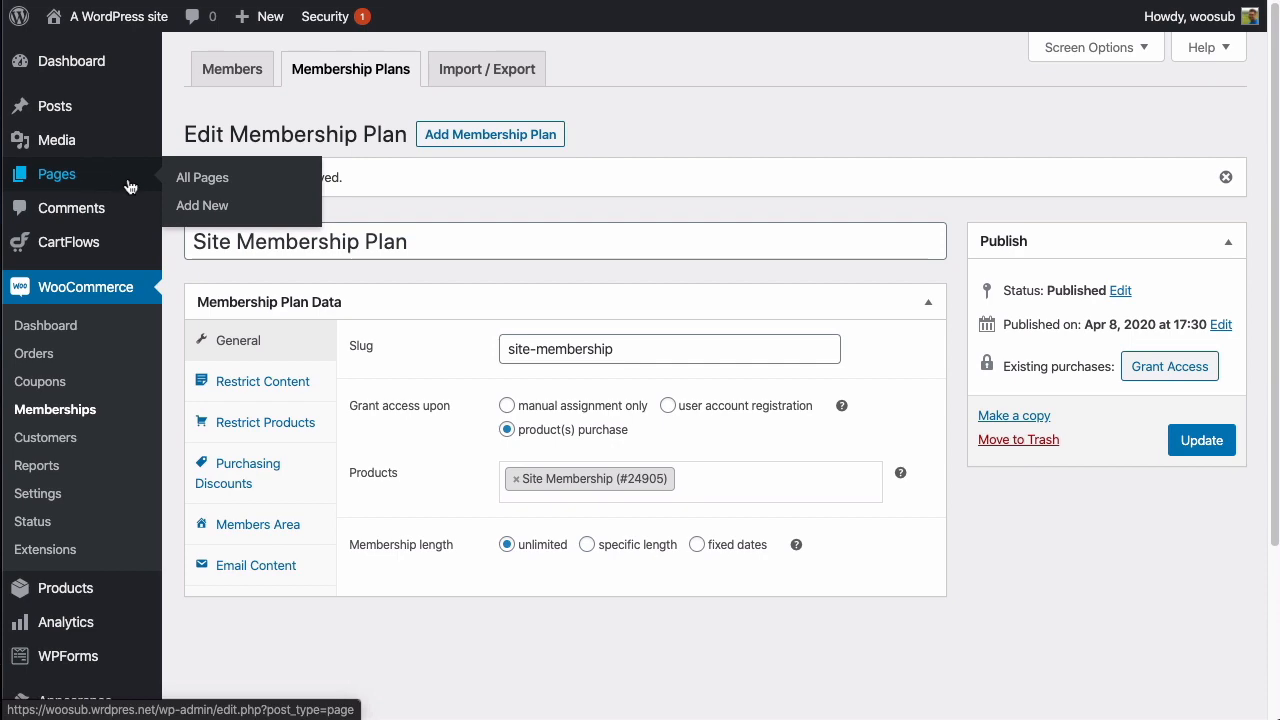
{"action": "left_click", "coordinate": [195, 206]}
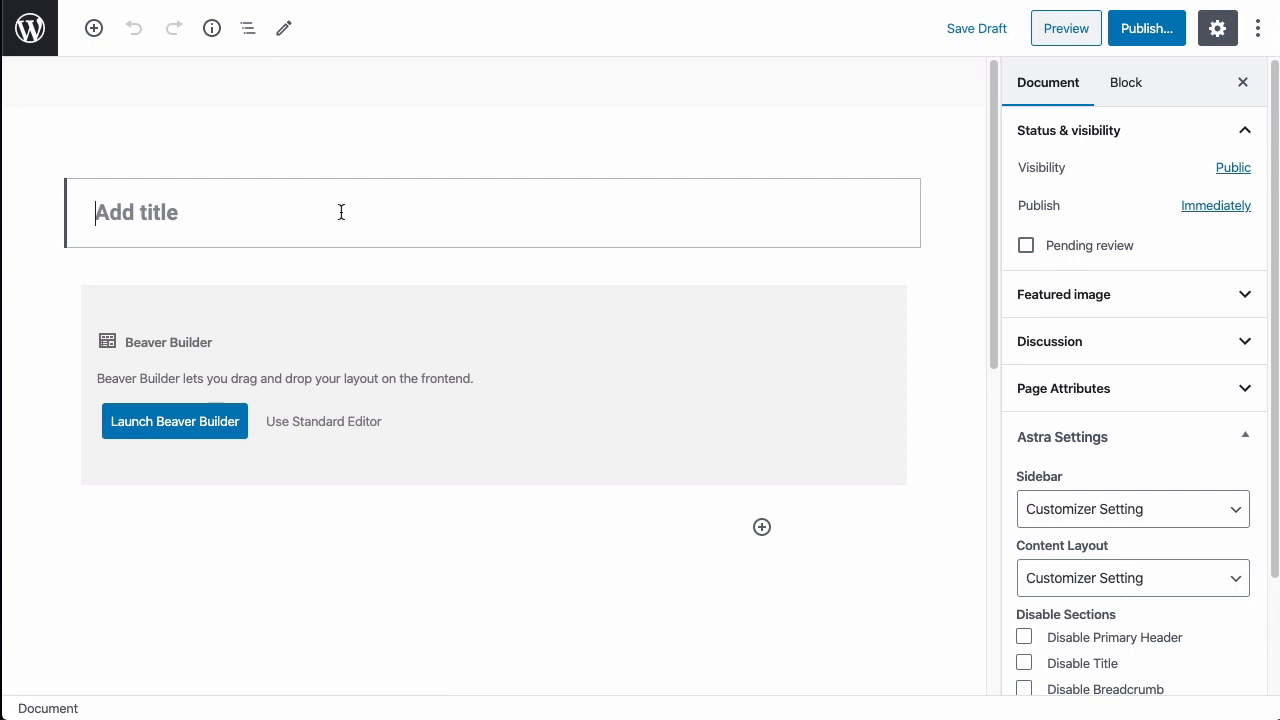
{"action": "type", "text": "Restricted"}
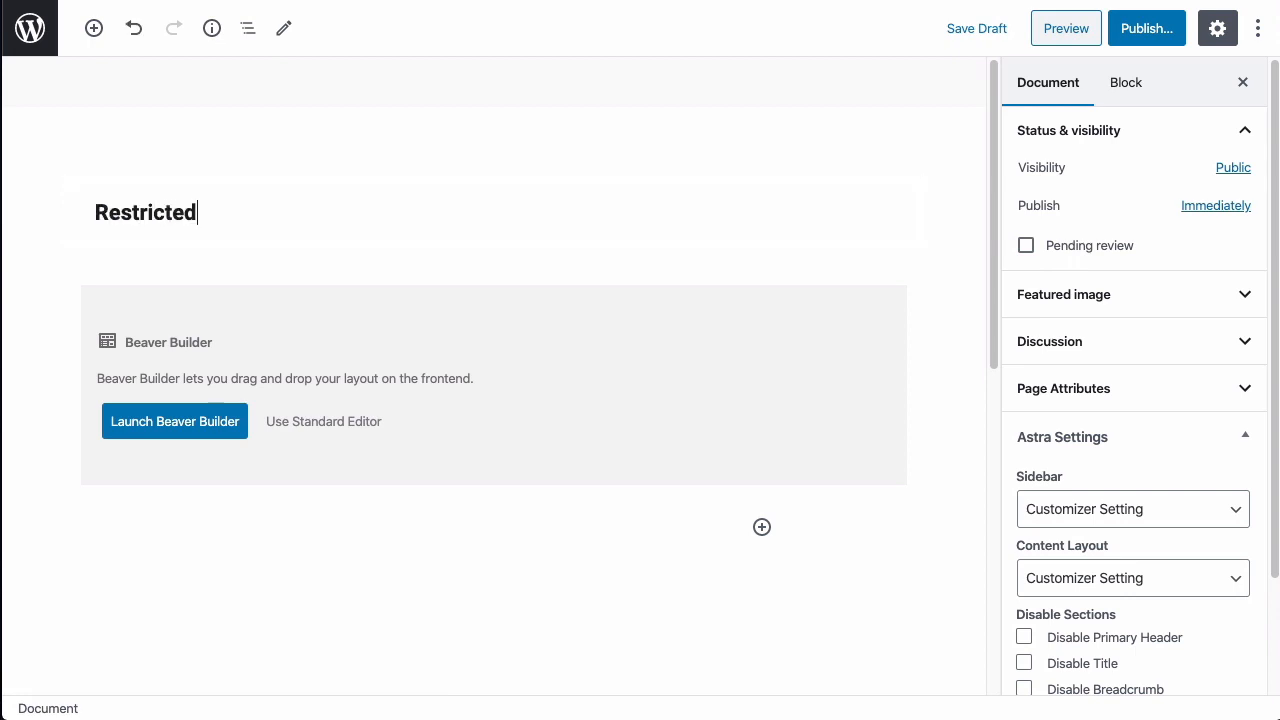
{"action": "type", "text": " Cot"}
{"action": "type", "text": "ntent"}
Choose the standard editor for the page and paste the copied lorem ipsum paragraphs as its body text.
{"action": "left_click", "coordinate": [300, 424]}
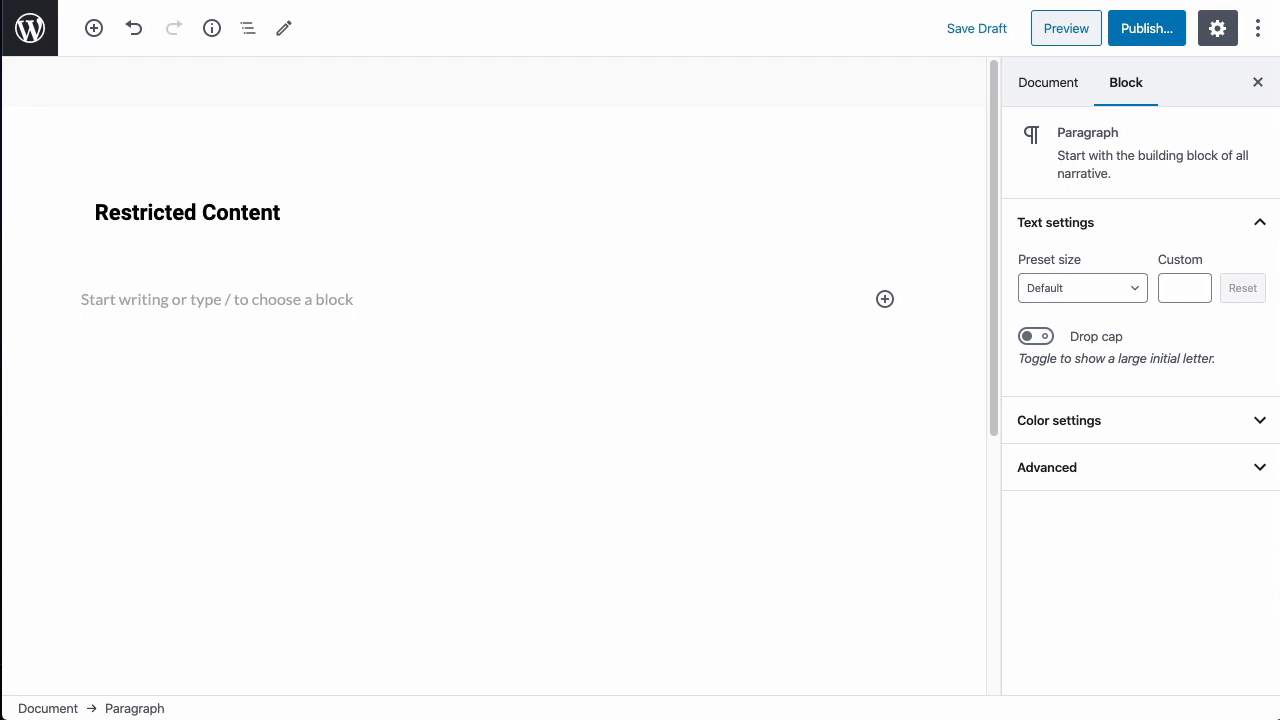
{"action": "left_click", "coordinate": [193, 310]}
{"action": "key", "text": "ctrl+v"}
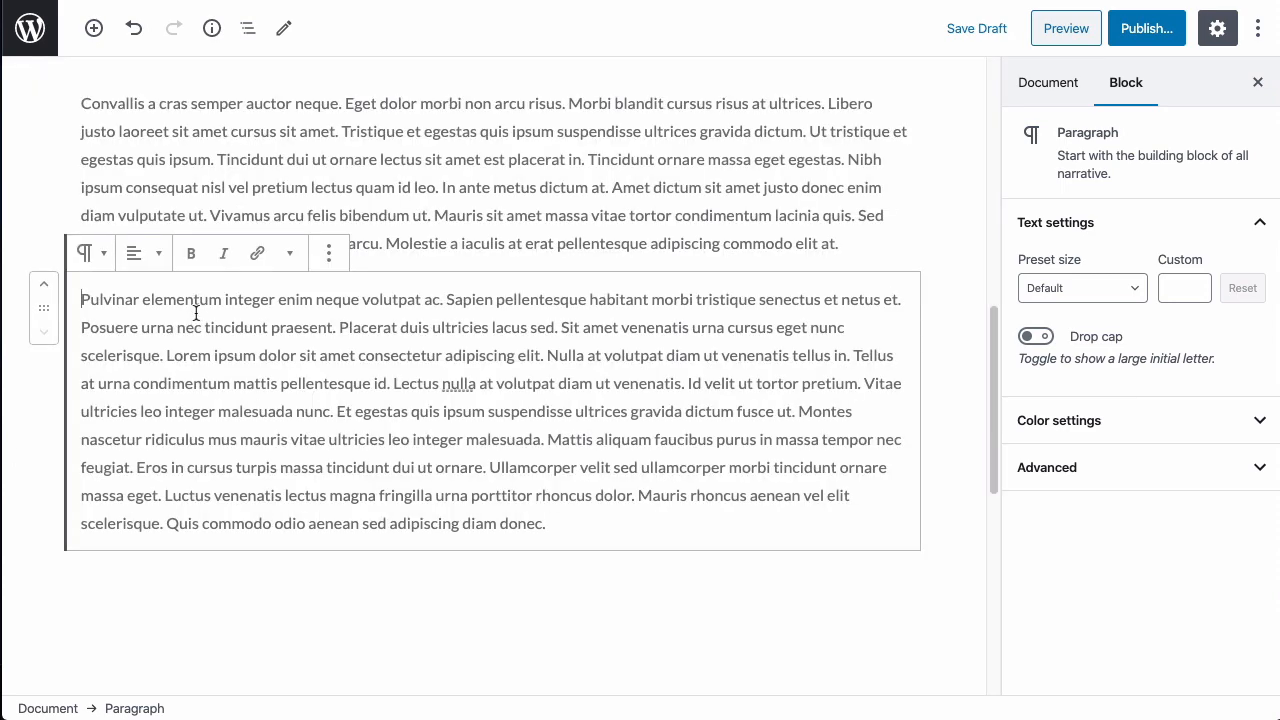
{"action": "scroll", "coordinate": [408, 316], "scroll_direction": "up", "scroll_amount": 10}
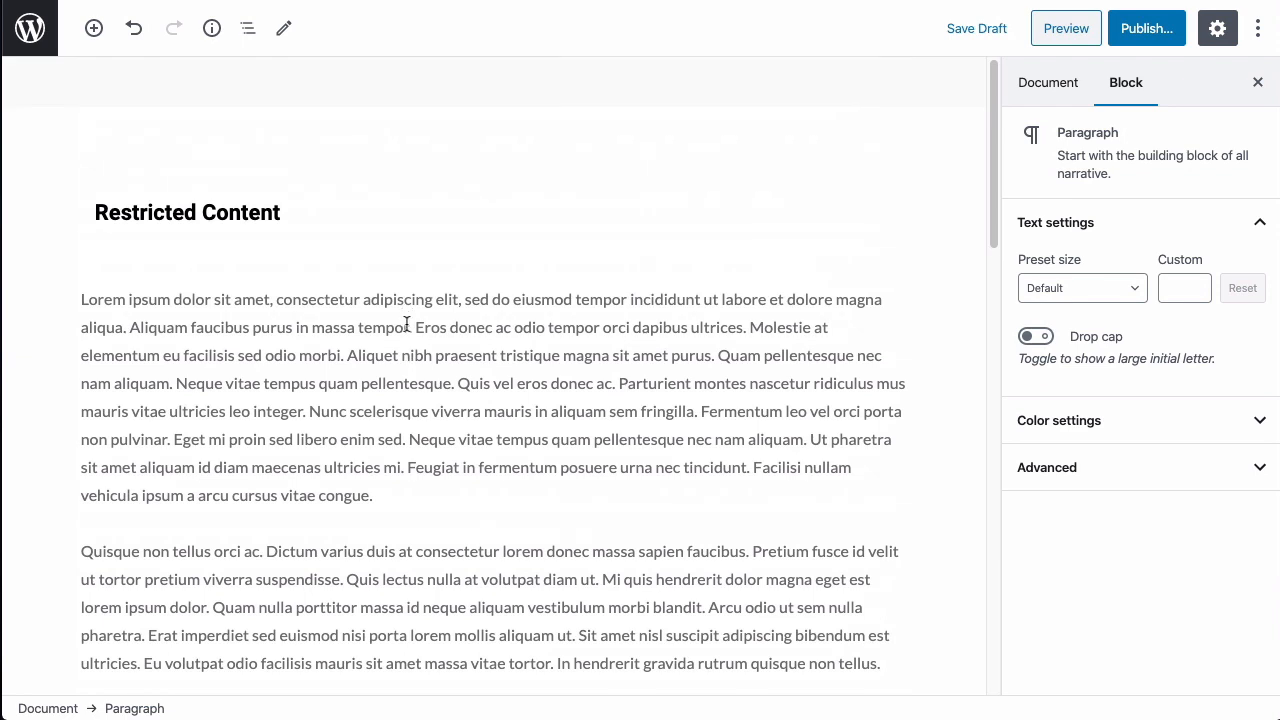
Publish the Restricted Content page.
{"action": "left_click", "coordinate": [393, 190]}
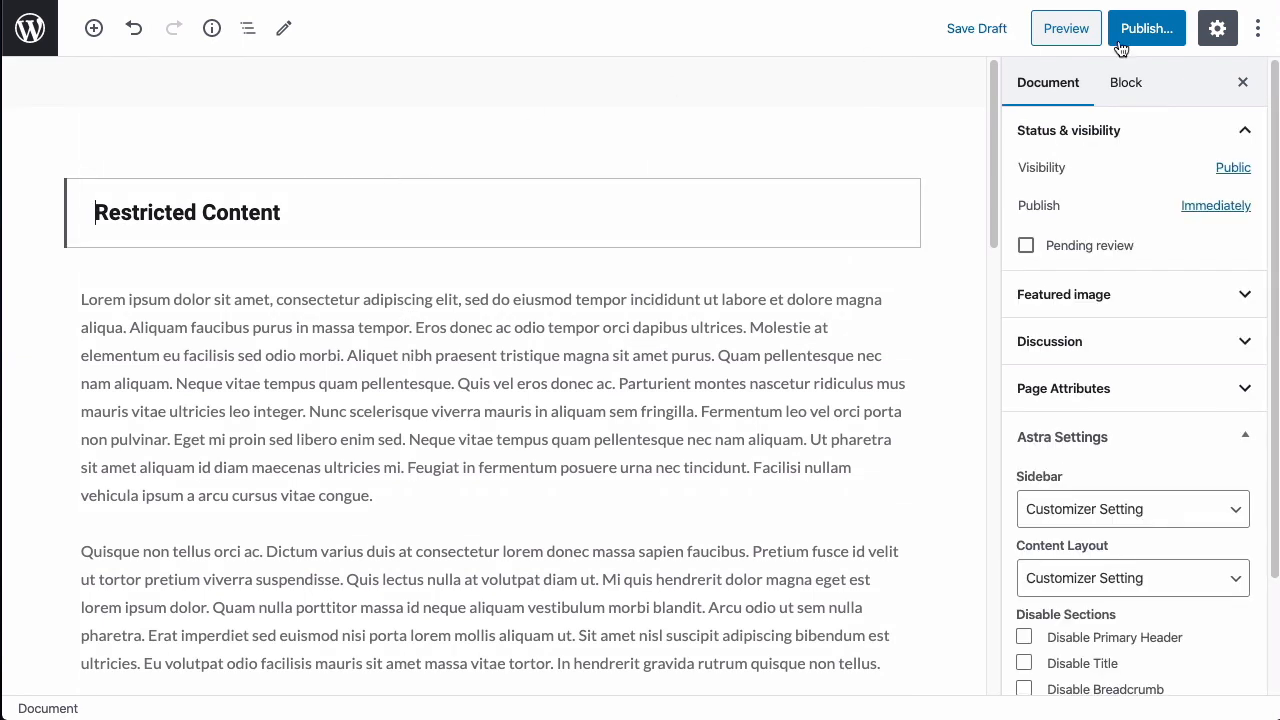
{"action": "left_click", "coordinate": [1157, 32]}
{"action": "left_click", "coordinate": [1163, 35]}
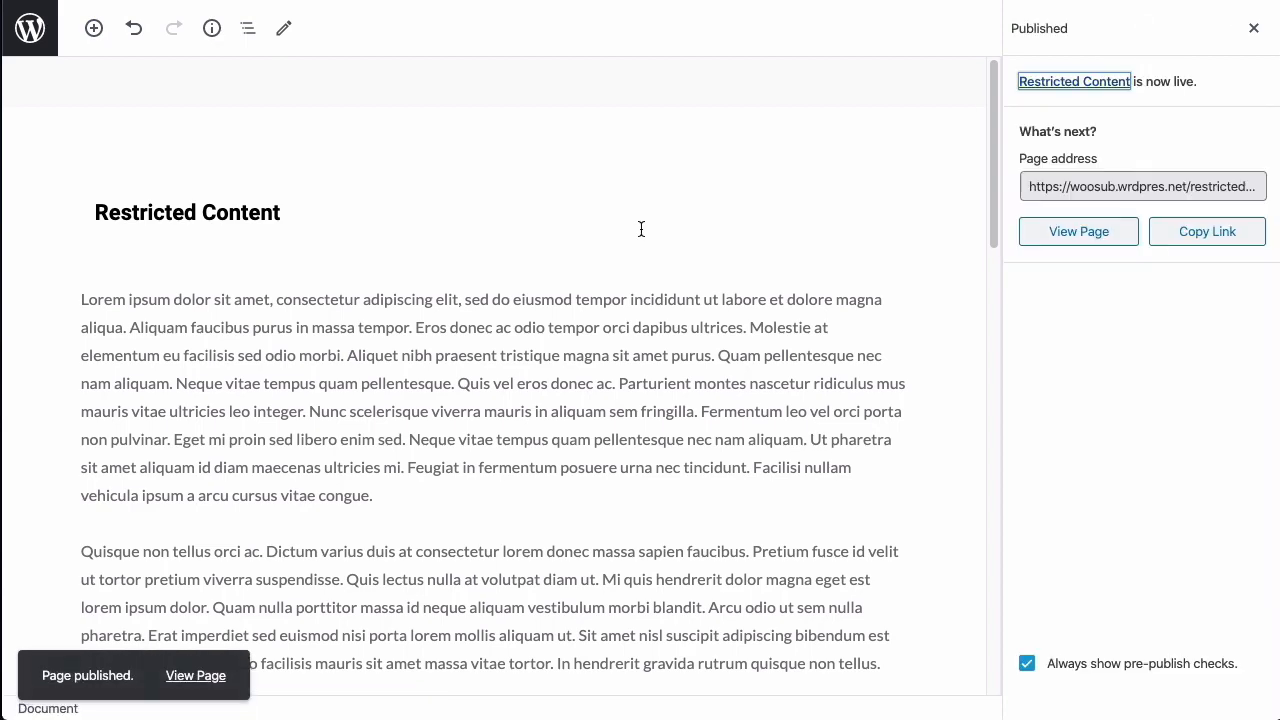
View the published Restricted Content page on the live site and look through its full text.
{"action": "left_click", "coordinate": [1065, 233]}
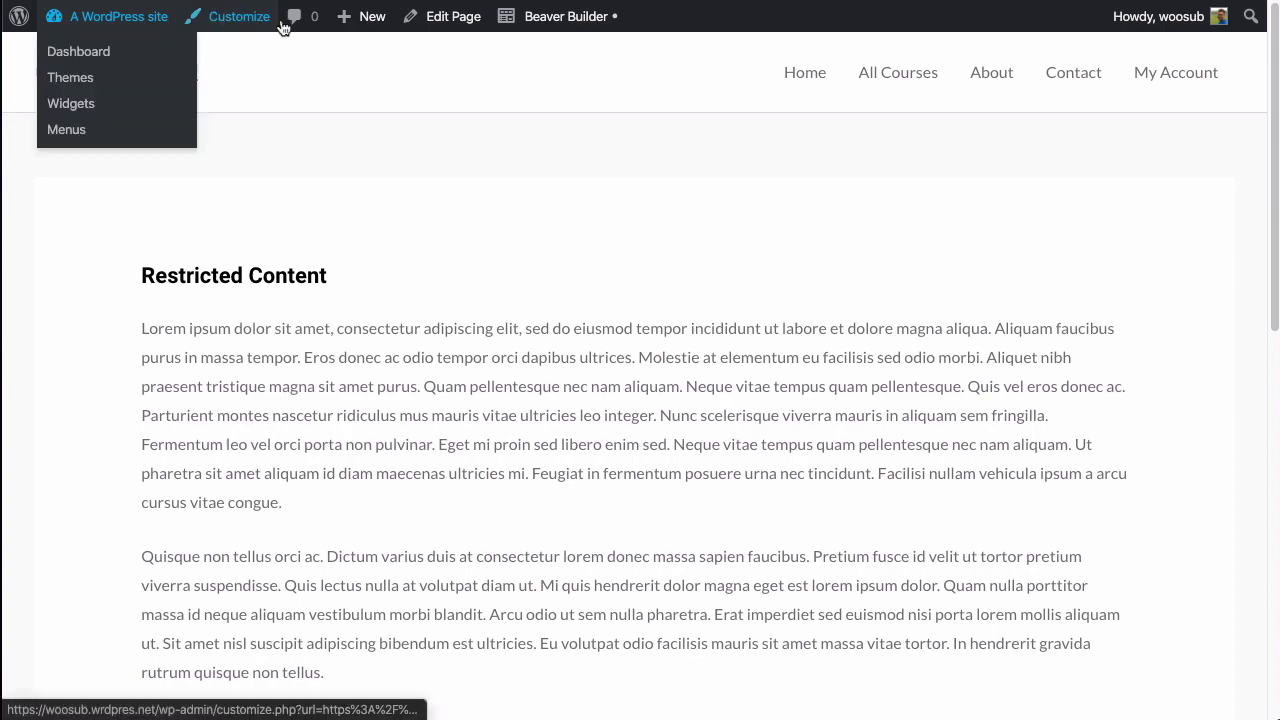
{"action": "mouse_move", "coordinate": [1196, 20]}
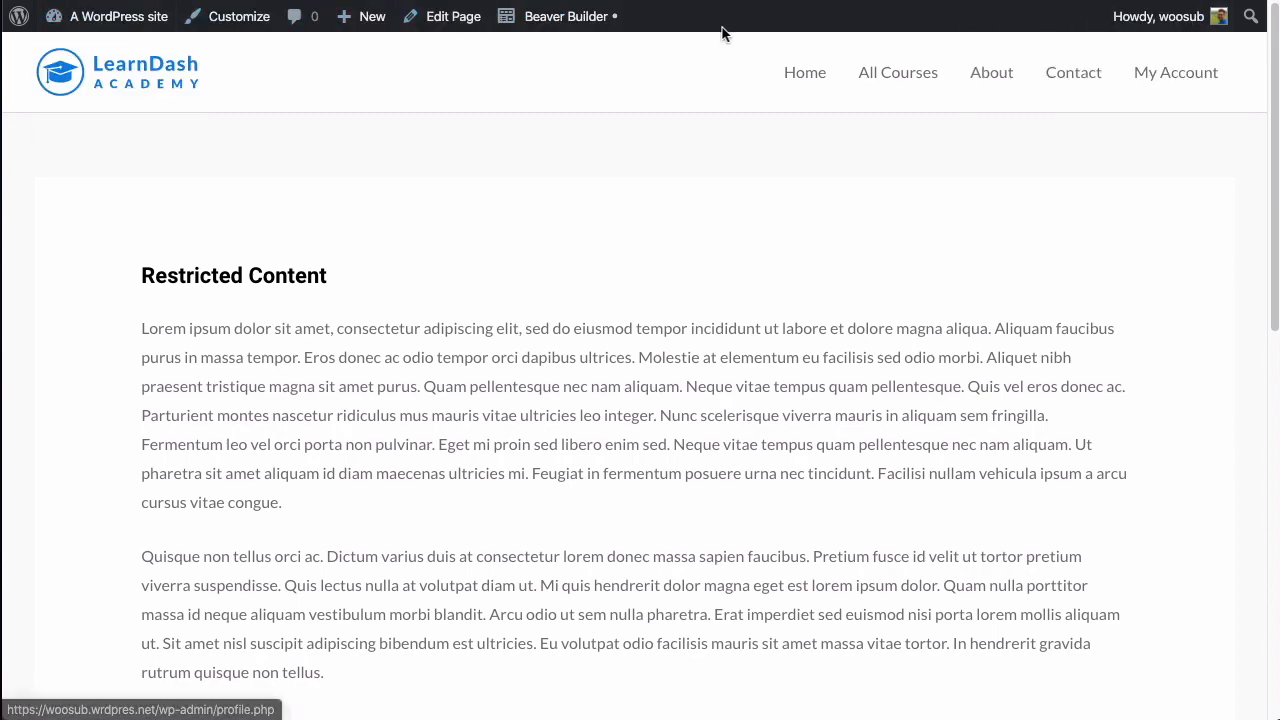
{"action": "scroll", "coordinate": [462, 197], "scroll_direction": "down", "scroll_amount": 10}
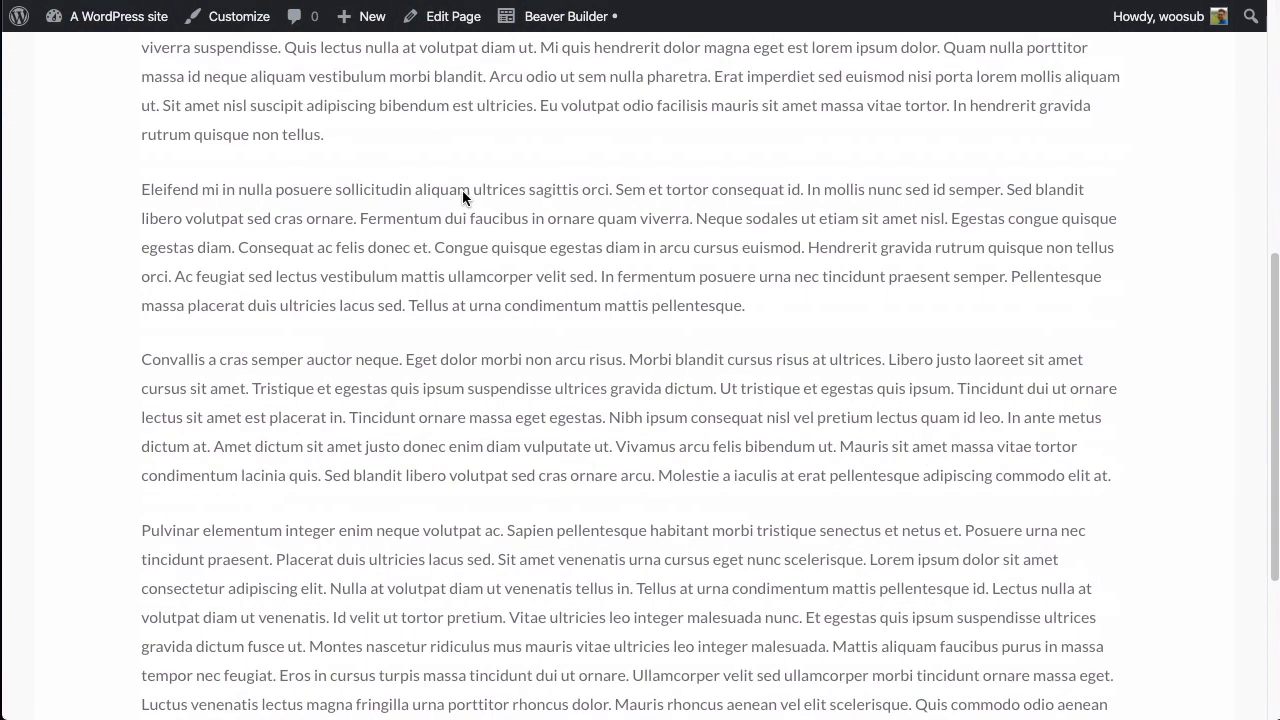
{"action": "scroll", "coordinate": [462, 197], "scroll_direction": "up", "scroll_amount": 10}
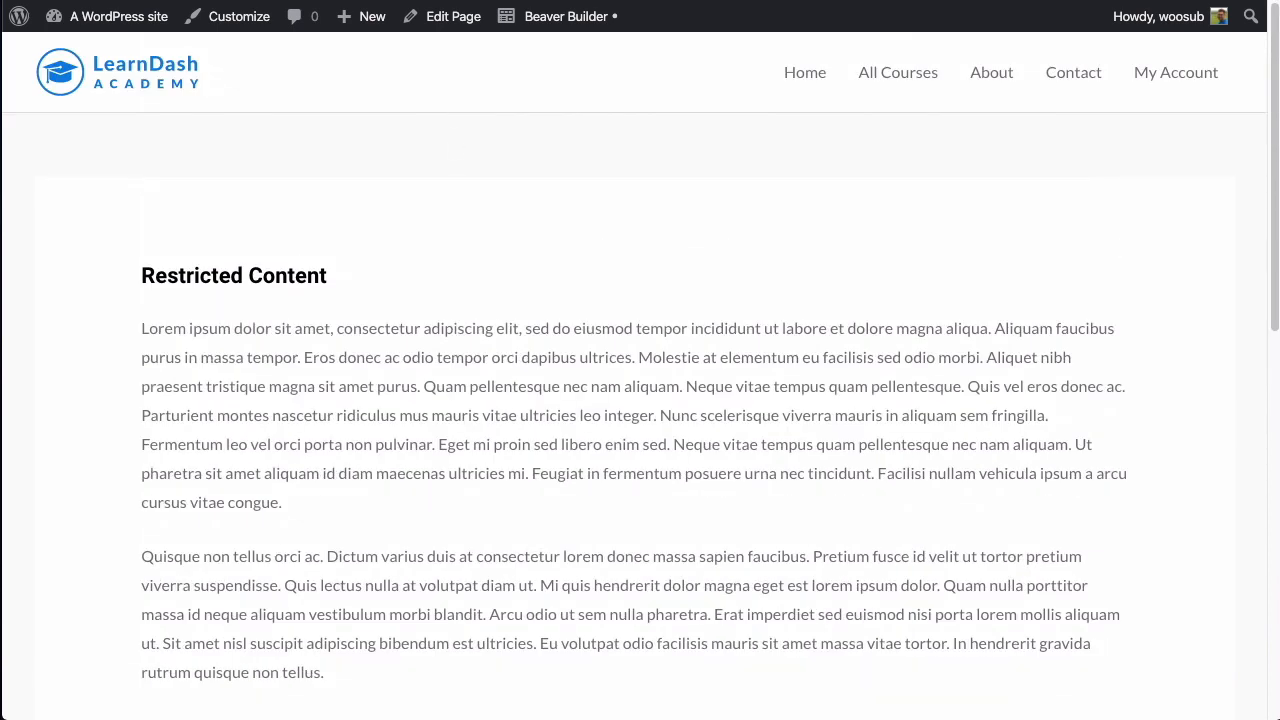
{"action": "key", "text": "super+shift+n"}
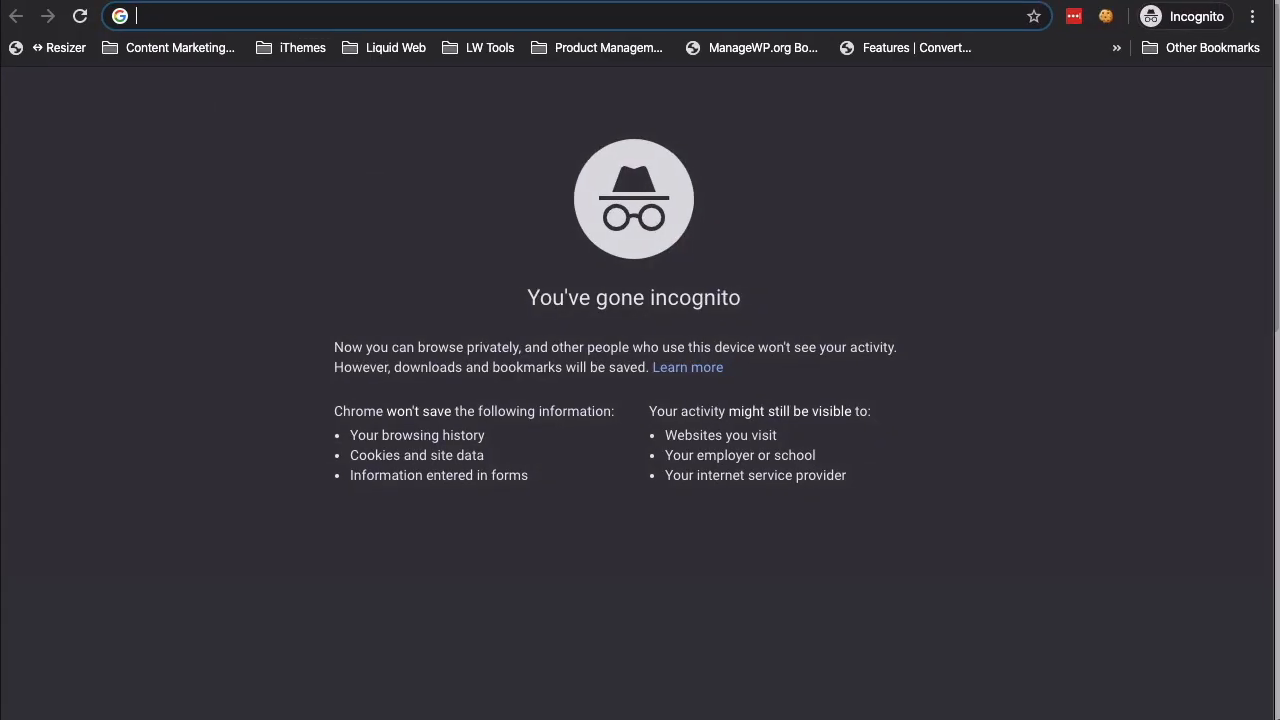
{"action": "type", "text": "https://woosub.wrdpres.net/restricted-content/"}
{"action": "key", "text": "Return"}
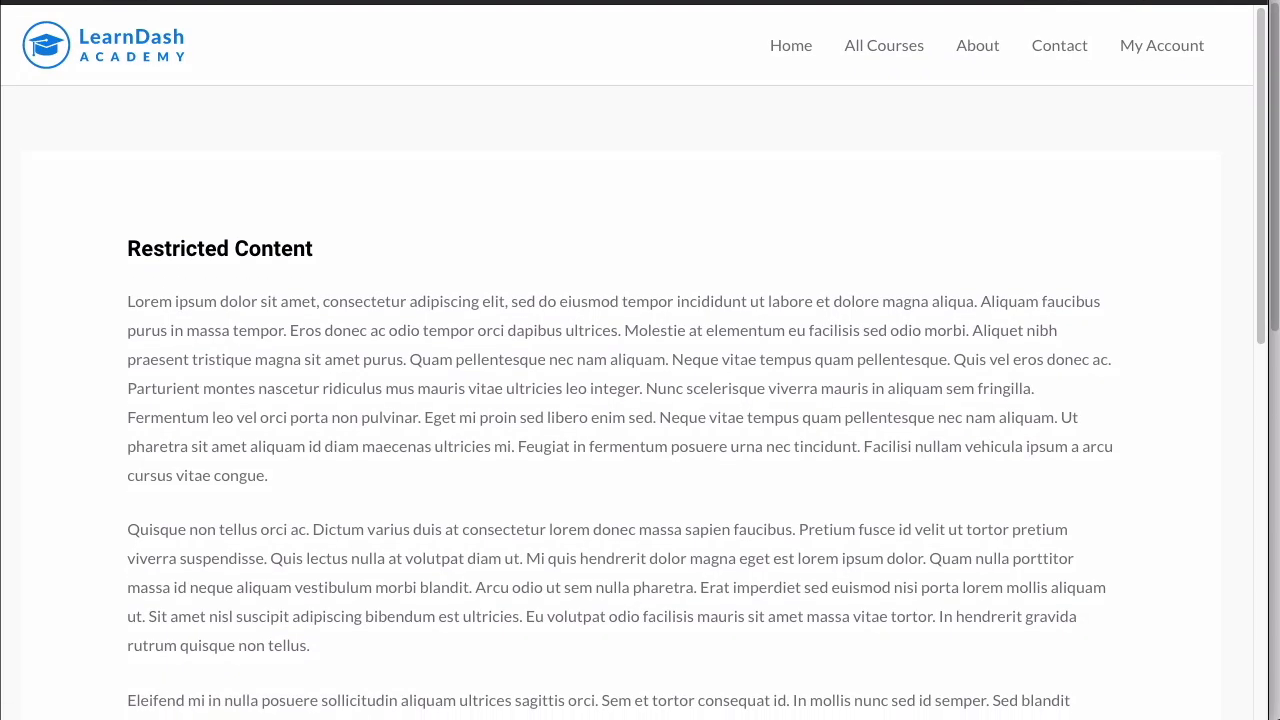
{"action": "scroll", "coordinate": [581, 262], "scroll_direction": "down", "scroll_amount": 10}
{"action": "scroll", "coordinate": [580, 264], "scroll_direction": "up", "scroll_amount": 10}
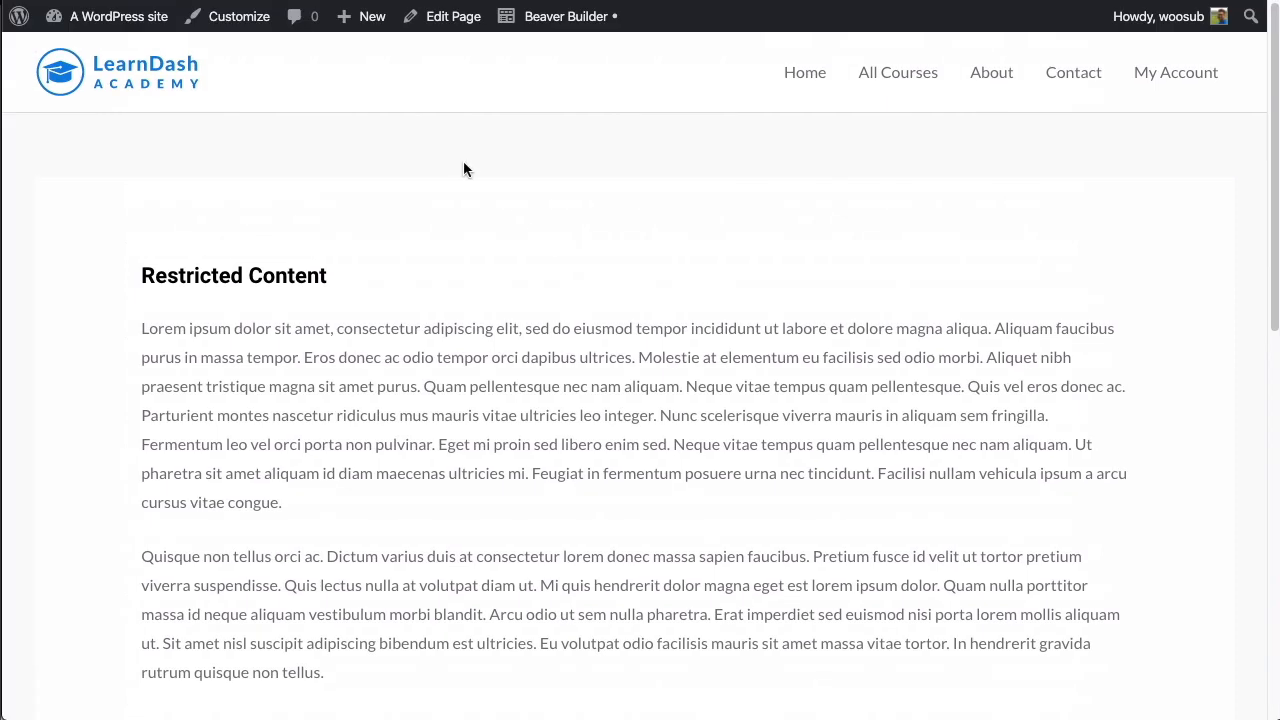
Edit the Restricted Content page to add a content restriction rule for Site Membership Plan with immediate access, and update the page.
{"action": "left_click", "coordinate": [449, 19]}
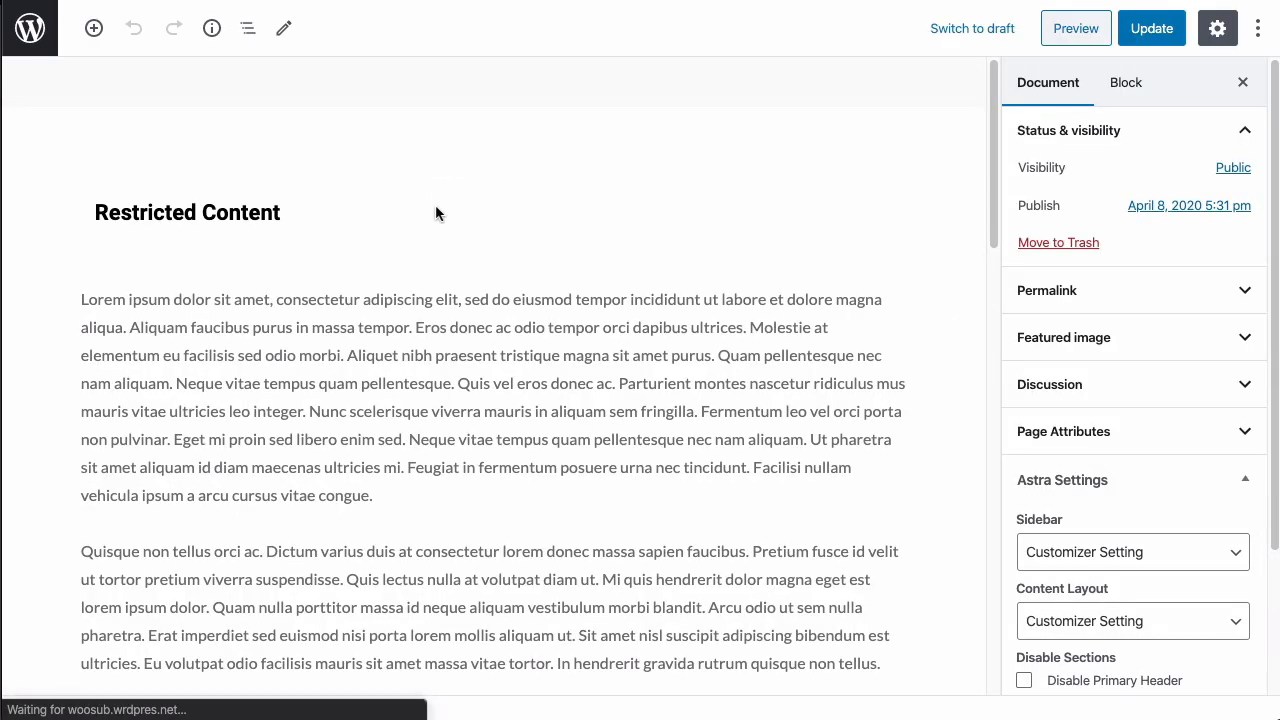
{"action": "scroll", "coordinate": [435, 210], "scroll_direction": "down", "scroll_amount": 10}
{"action": "scroll", "coordinate": [435, 210], "scroll_direction": "down", "scroll_amount": 3}
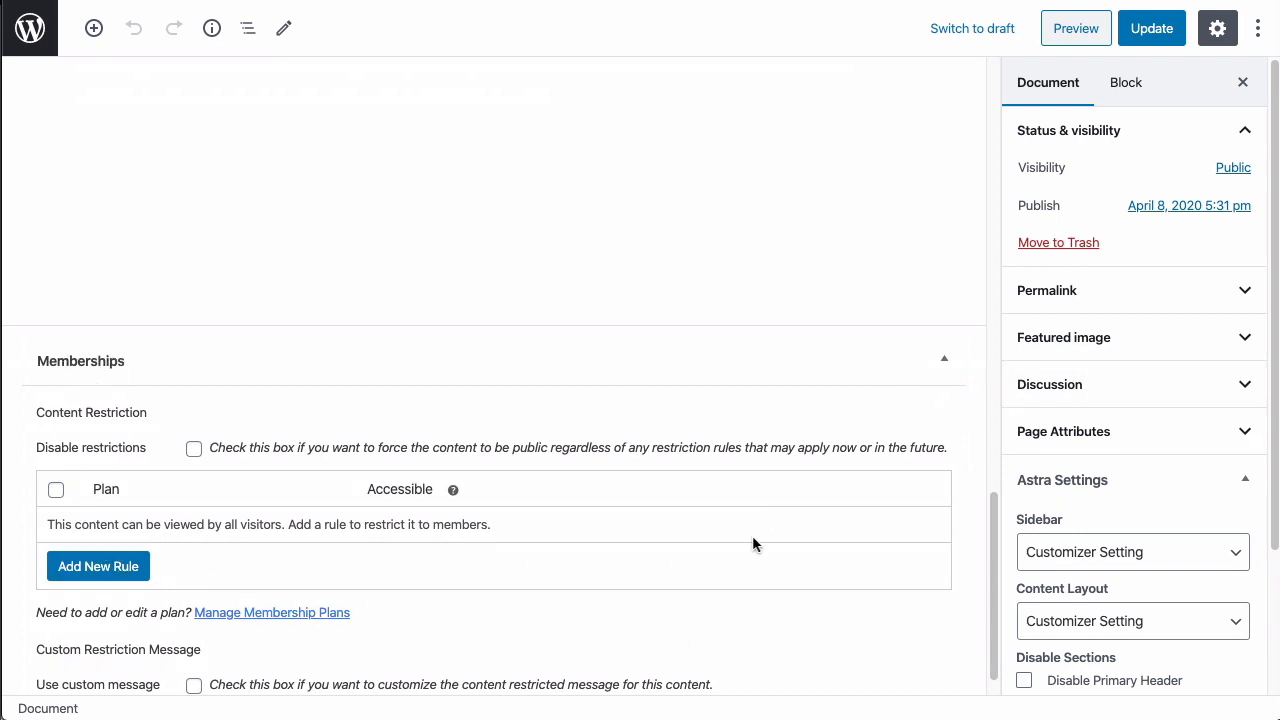
{"action": "left_click", "coordinate": [128, 566]}
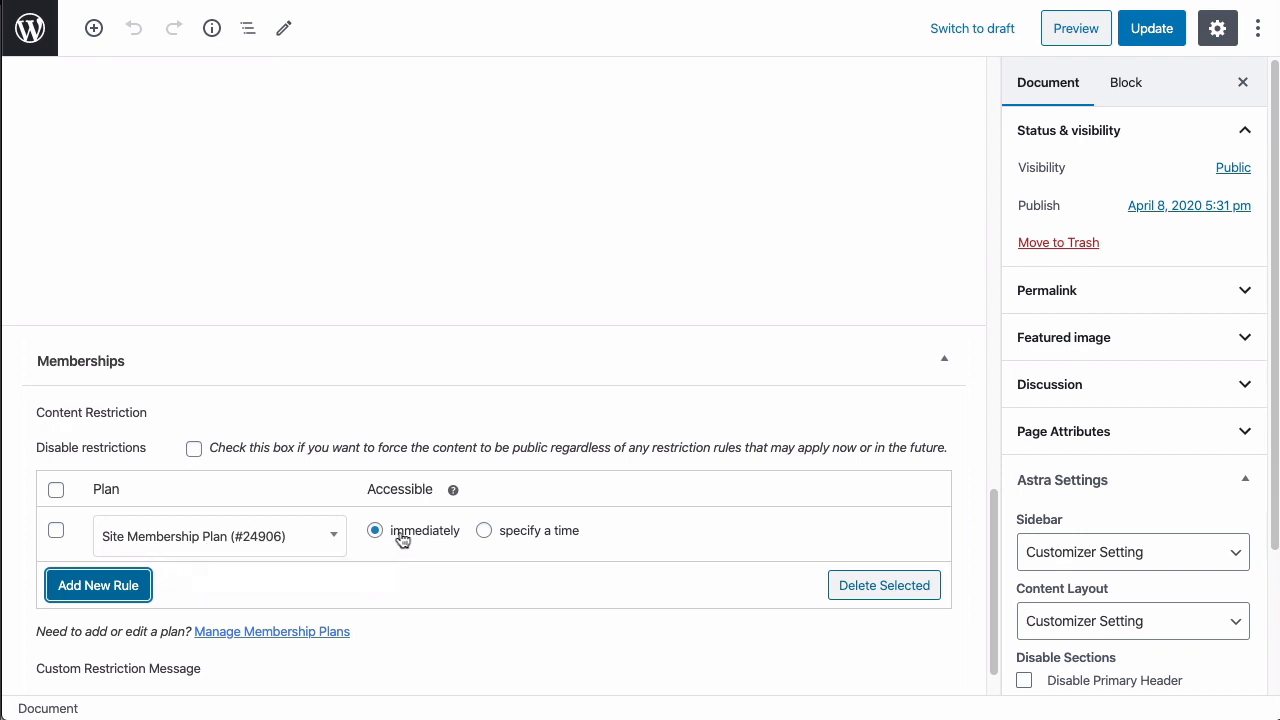
{"action": "scroll", "coordinate": [402, 540], "scroll_direction": "down", "scroll_amount": 1}
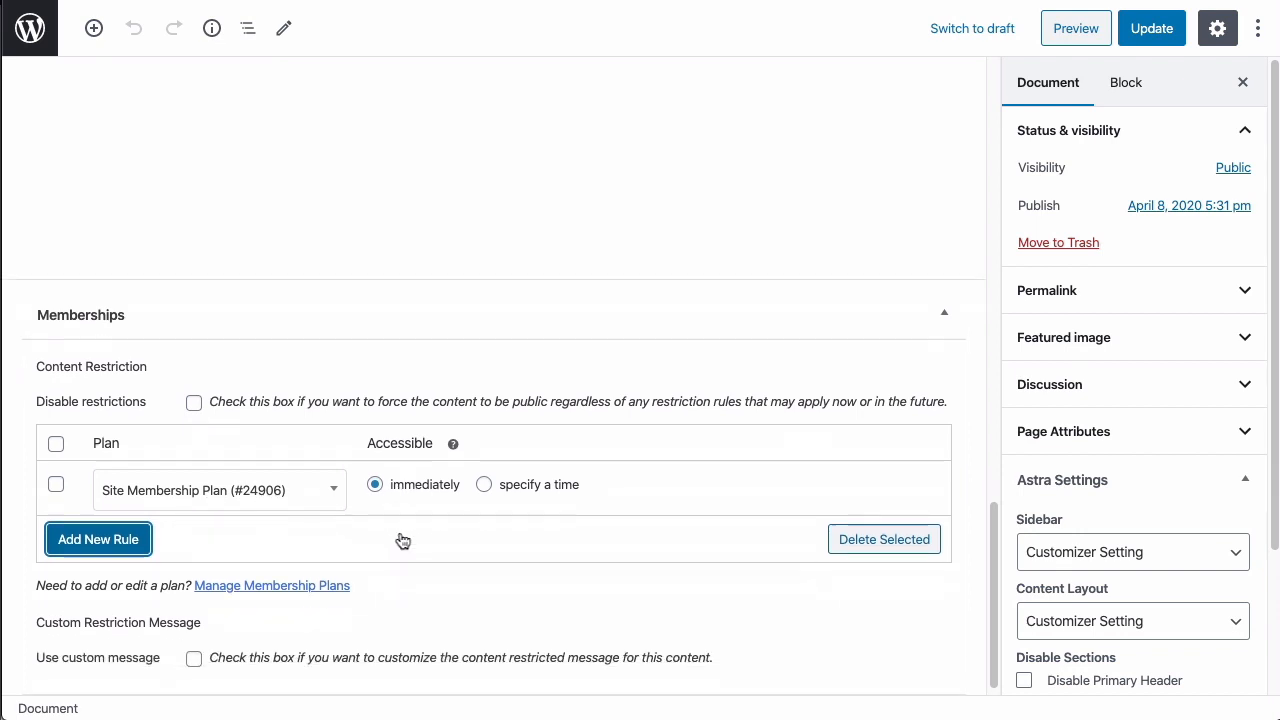
{"action": "left_click", "coordinate": [1152, 28]}
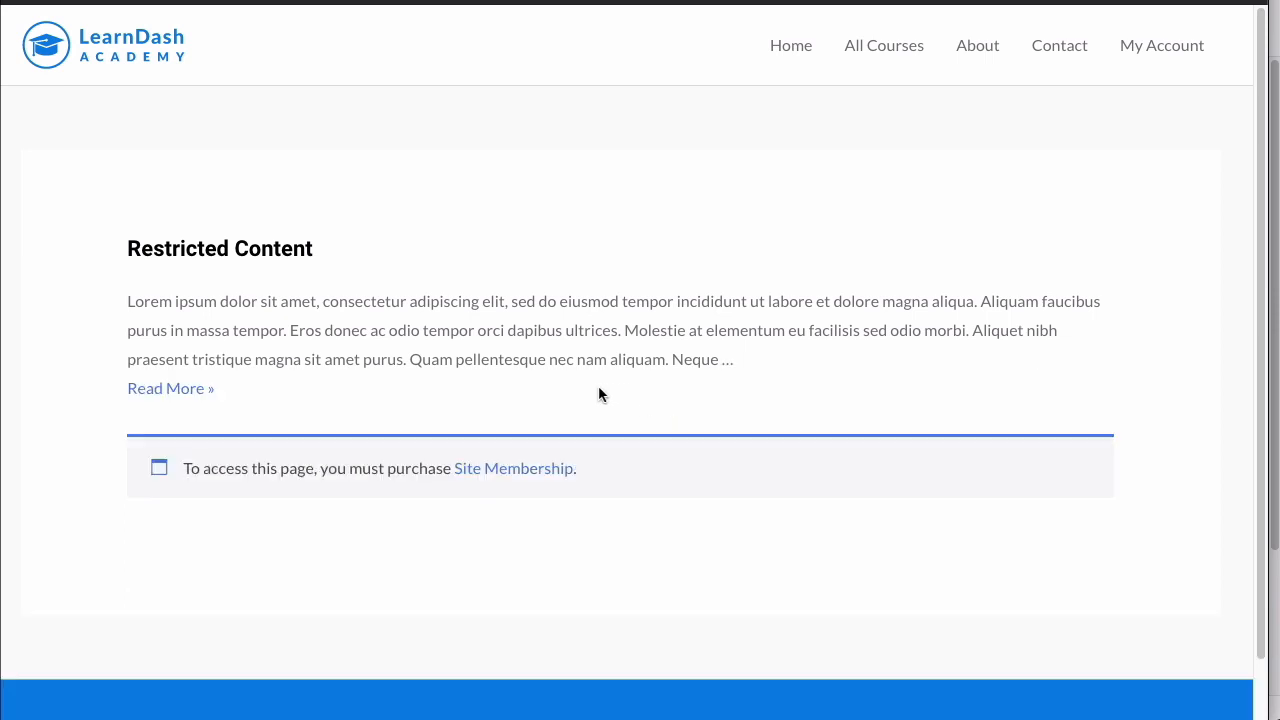
Examine the excerpt, the Read More link and the purchase notice on the restricted page in the incognito window.
{"action": "left_click_drag", "start_coordinate": [750, 360], "coordinate": [126, 297]}
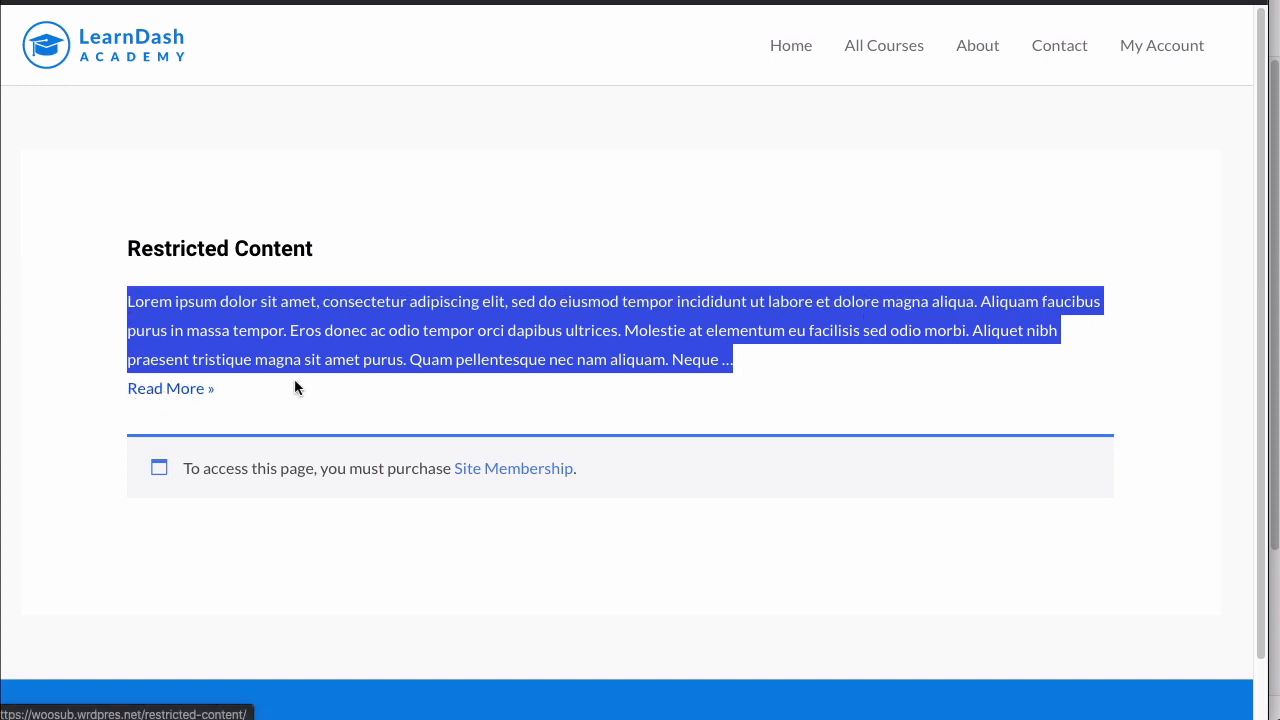
{"action": "left_click", "coordinate": [168, 391]}
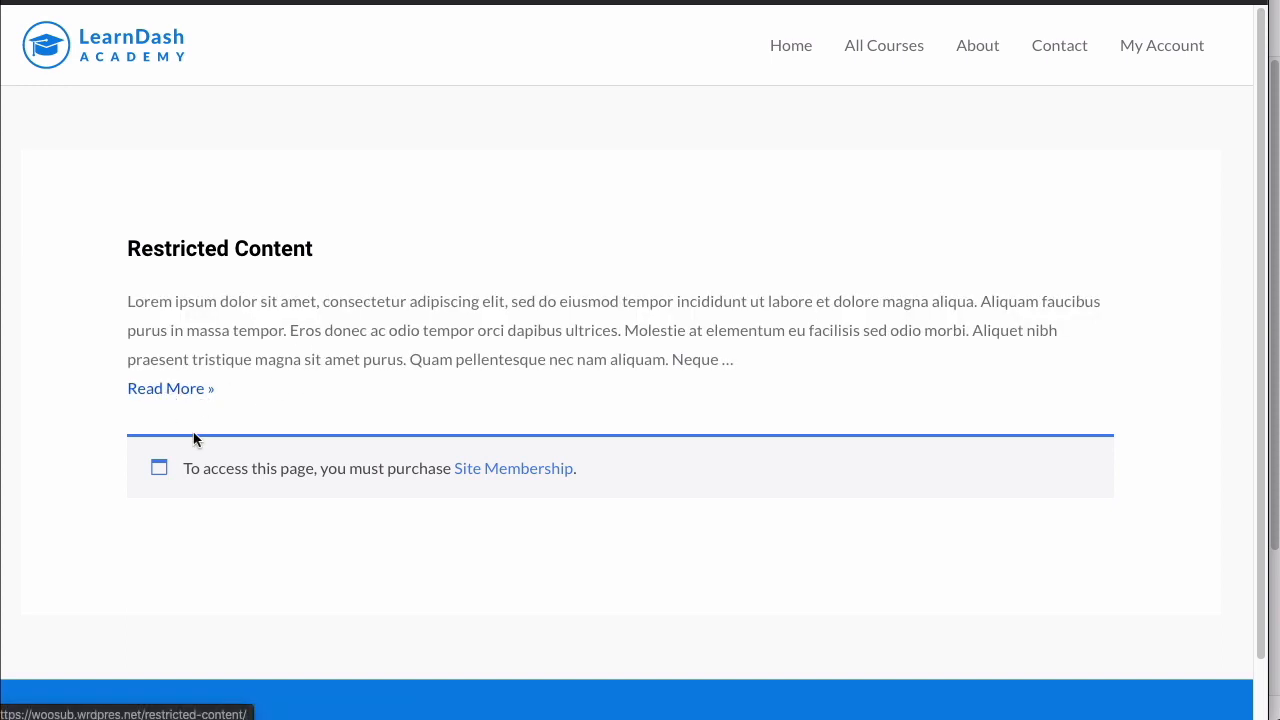
{"action": "left_click_drag", "start_coordinate": [185, 468], "coordinate": [637, 463]}
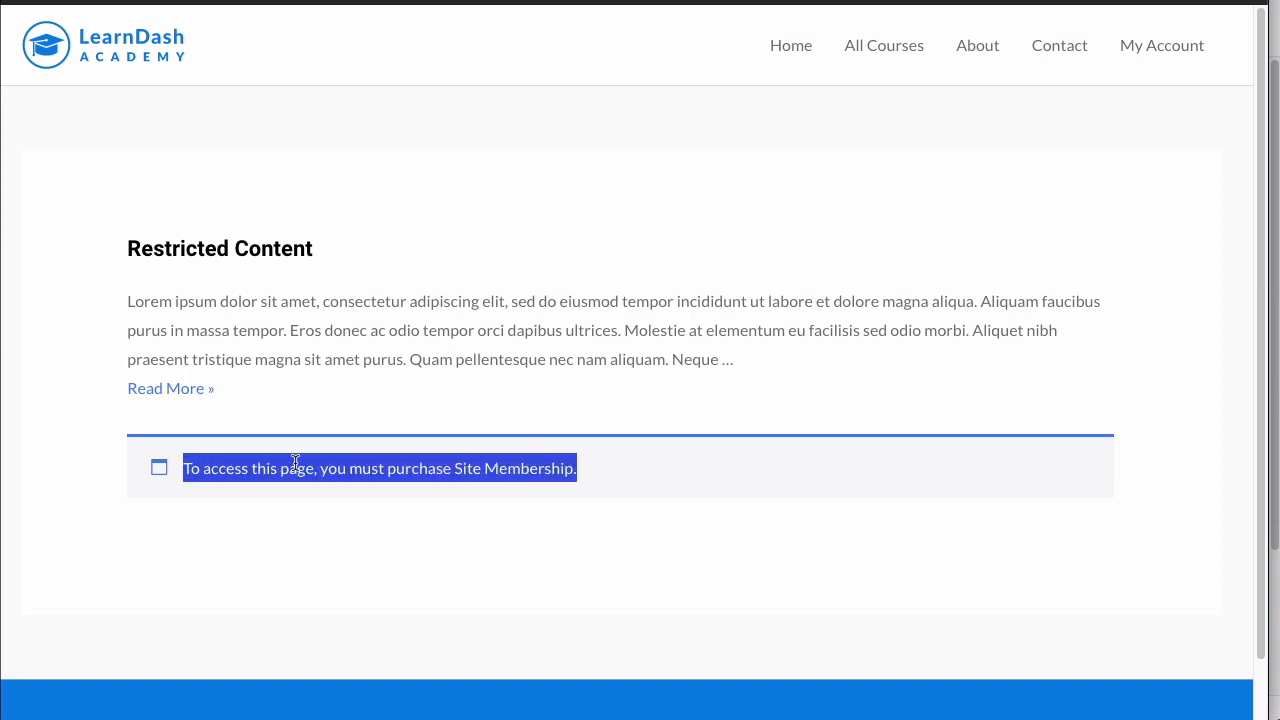
{"action": "left_click", "coordinate": [439, 468]}
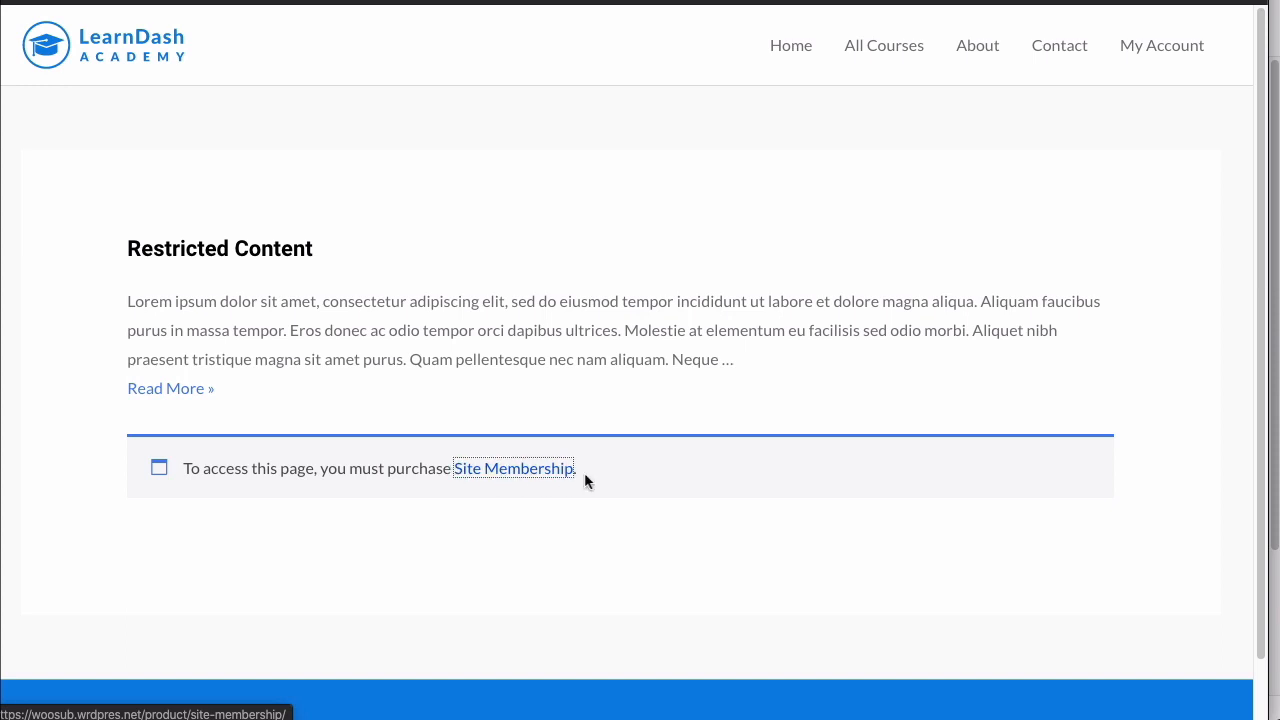
{"action": "left_click_drag", "start_coordinate": [597, 474], "coordinate": [458, 479]}
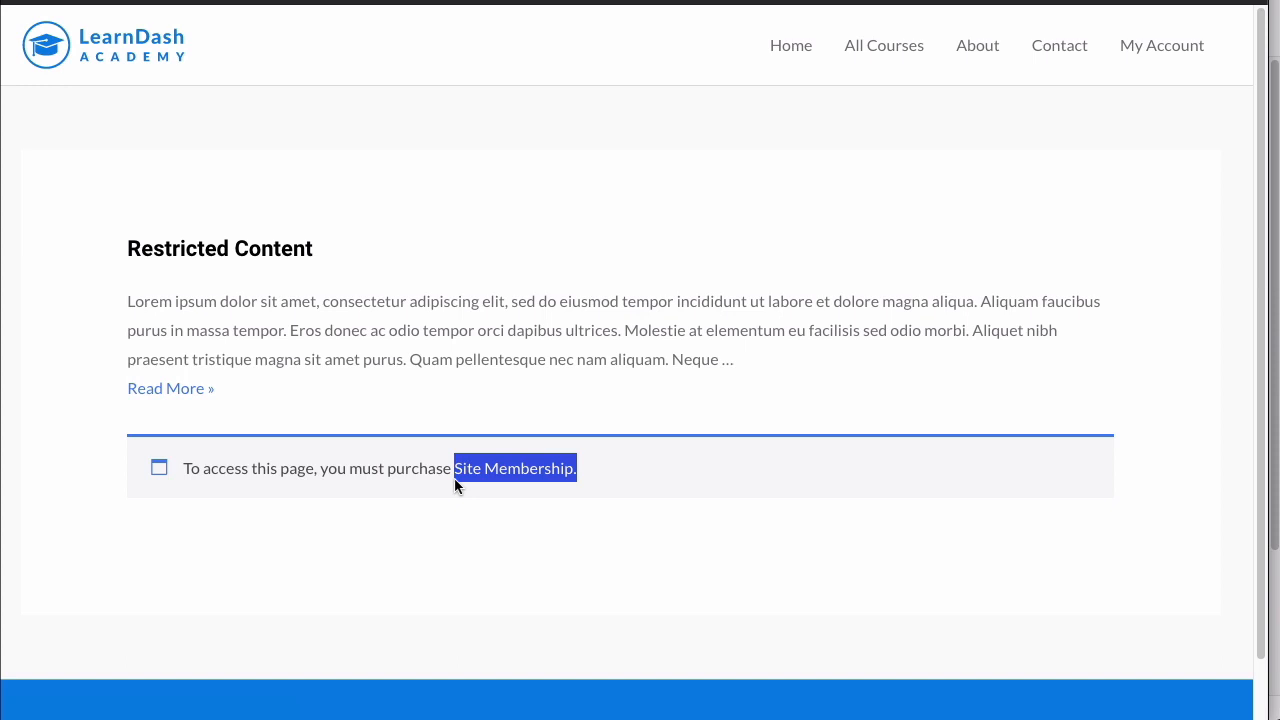
Open the Site Membership product from the purchase notice, add it to the cart and proceed to checkout.
{"action": "left_click", "coordinate": [508, 474]}
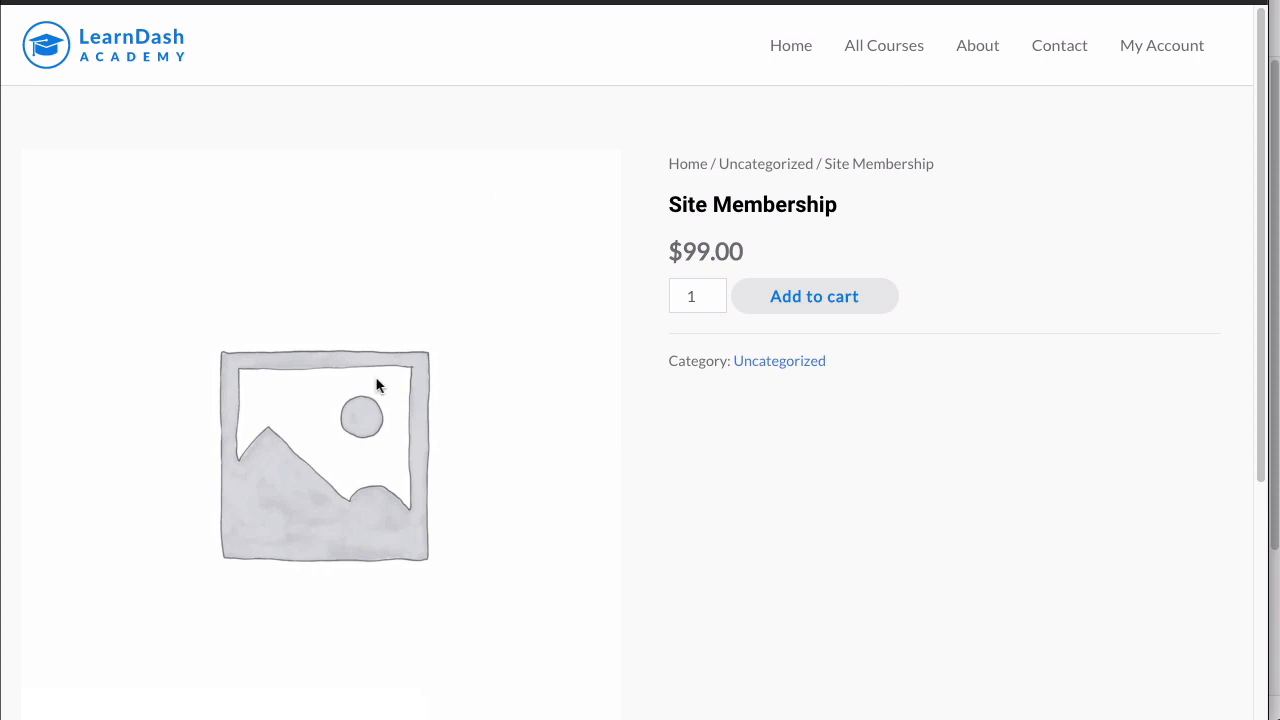
{"action": "left_click", "coordinate": [800, 296]}
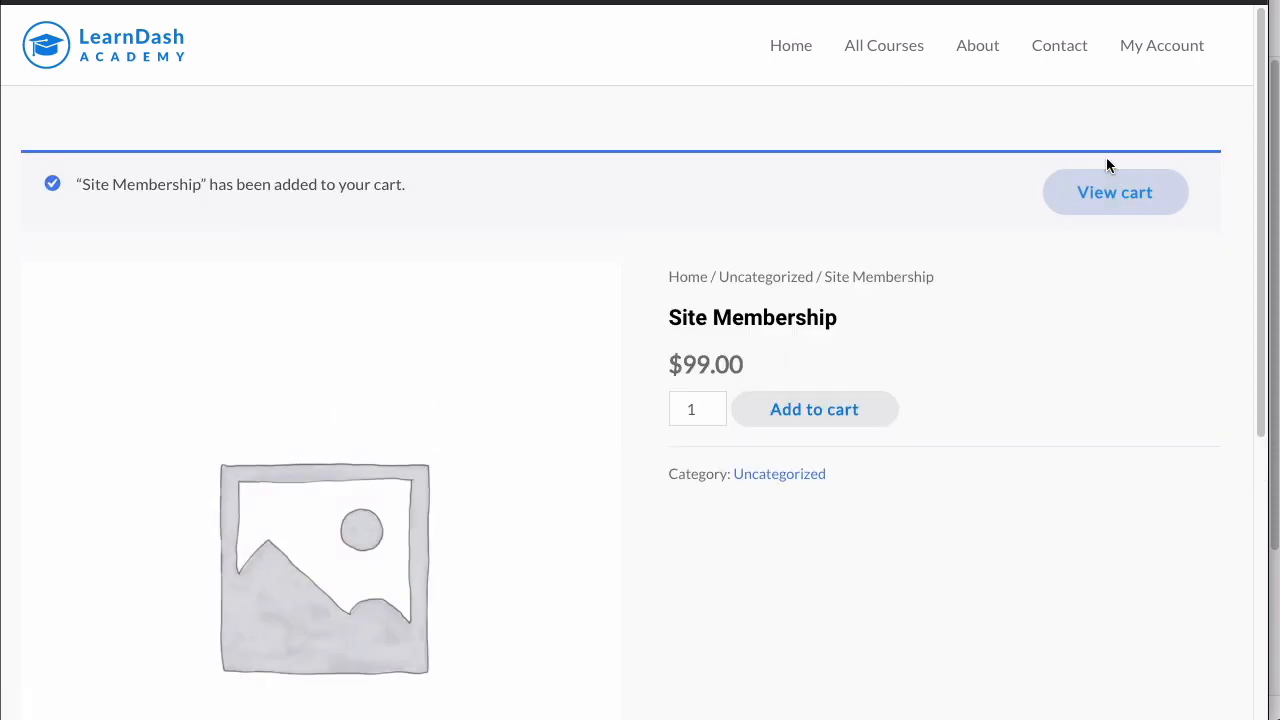
{"action": "left_click", "coordinate": [1098, 190]}
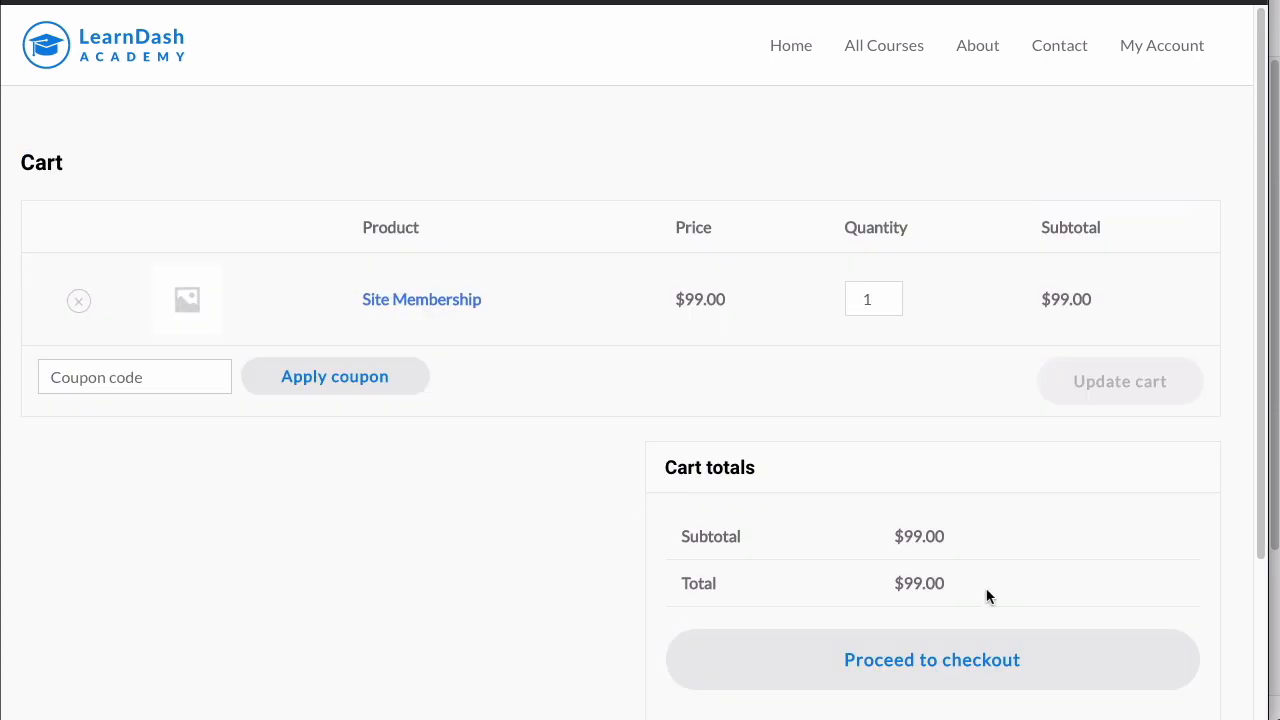
{"action": "left_click", "coordinate": [968, 658]}
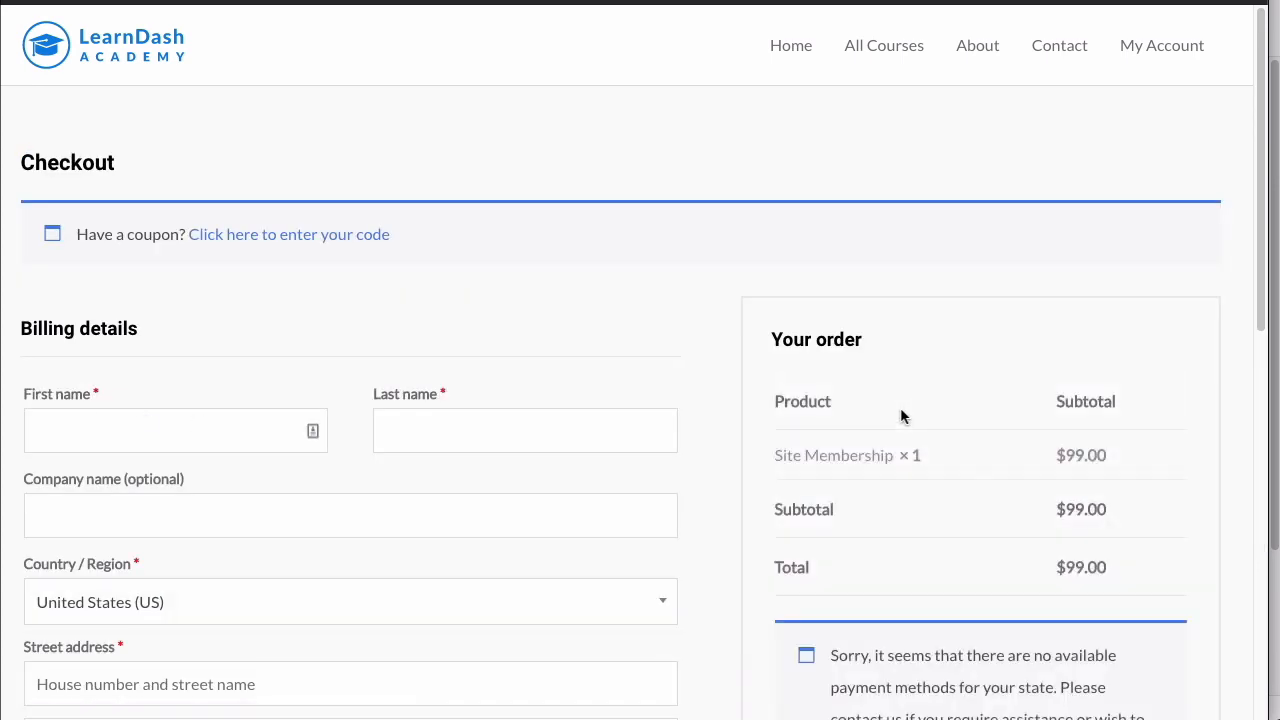
Review the checkout page's billing fields, order summary and payment section.
{"action": "scroll", "coordinate": [740, 503], "scroll_direction": "down", "scroll_amount": 2}
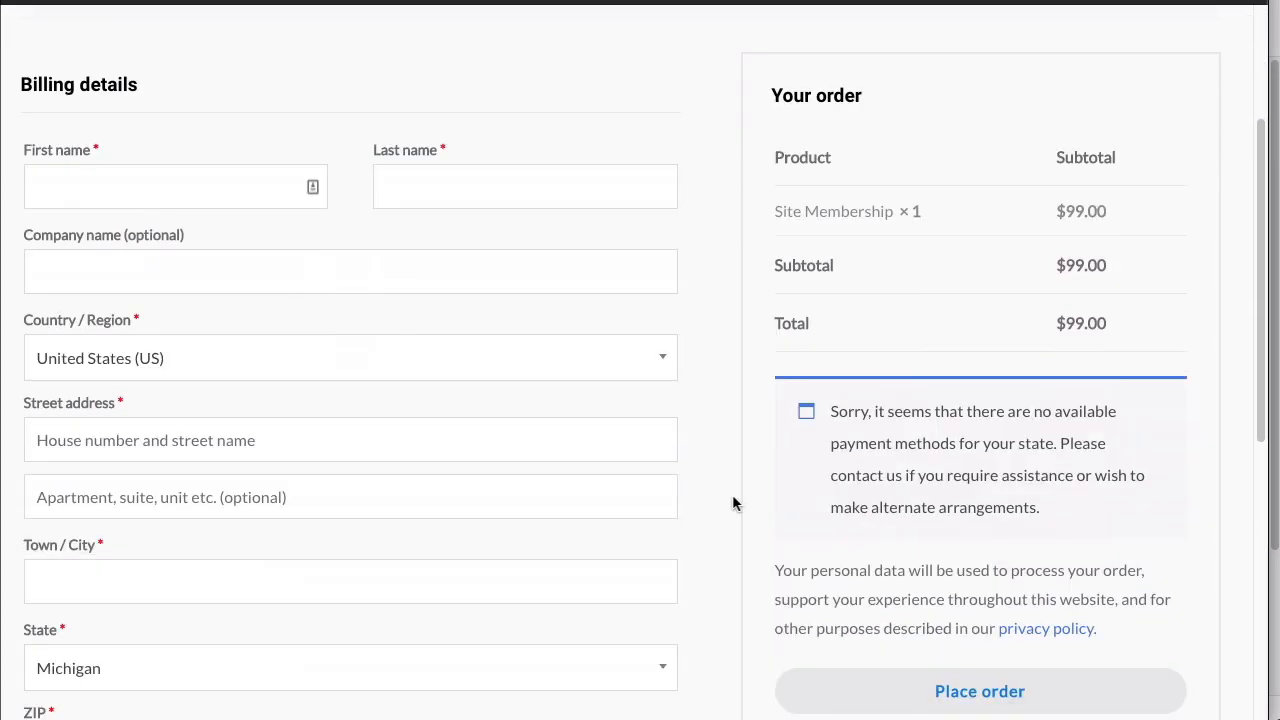
{"action": "scroll", "coordinate": [732, 494], "scroll_direction": "up", "scroll_amount": 1}
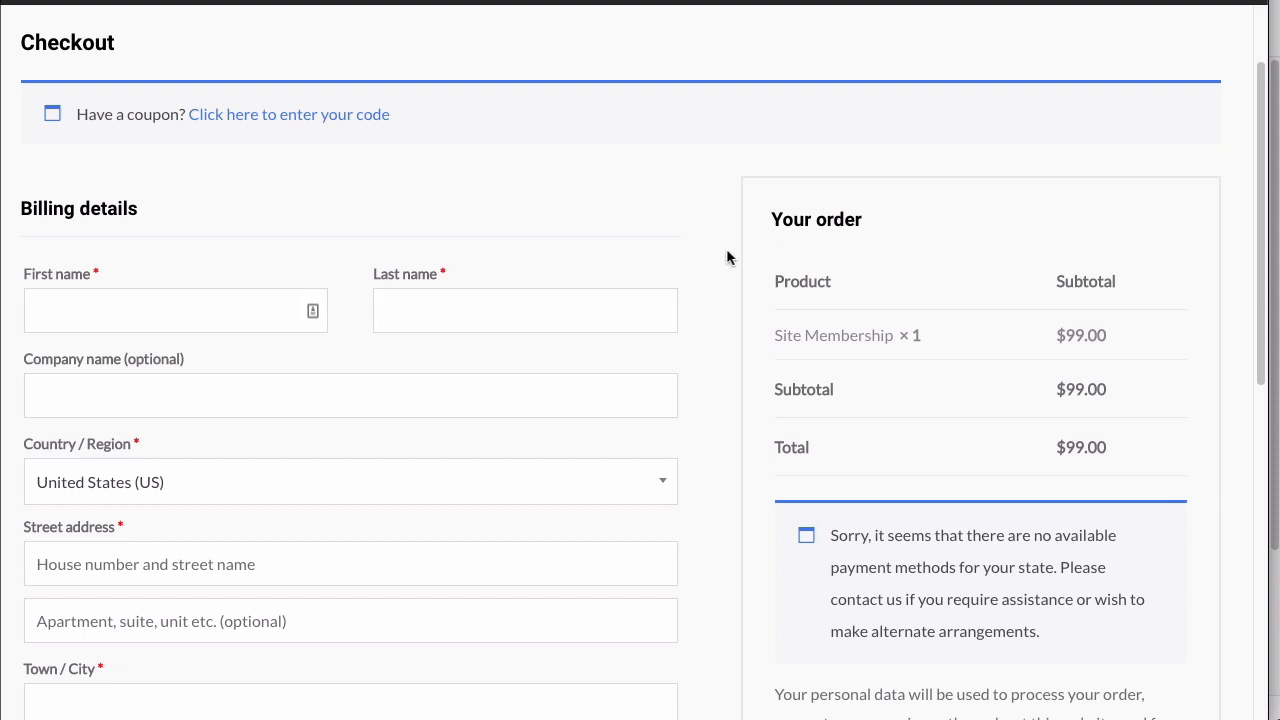
{"action": "scroll", "coordinate": [726, 260], "scroll_direction": "up", "scroll_amount": 1}
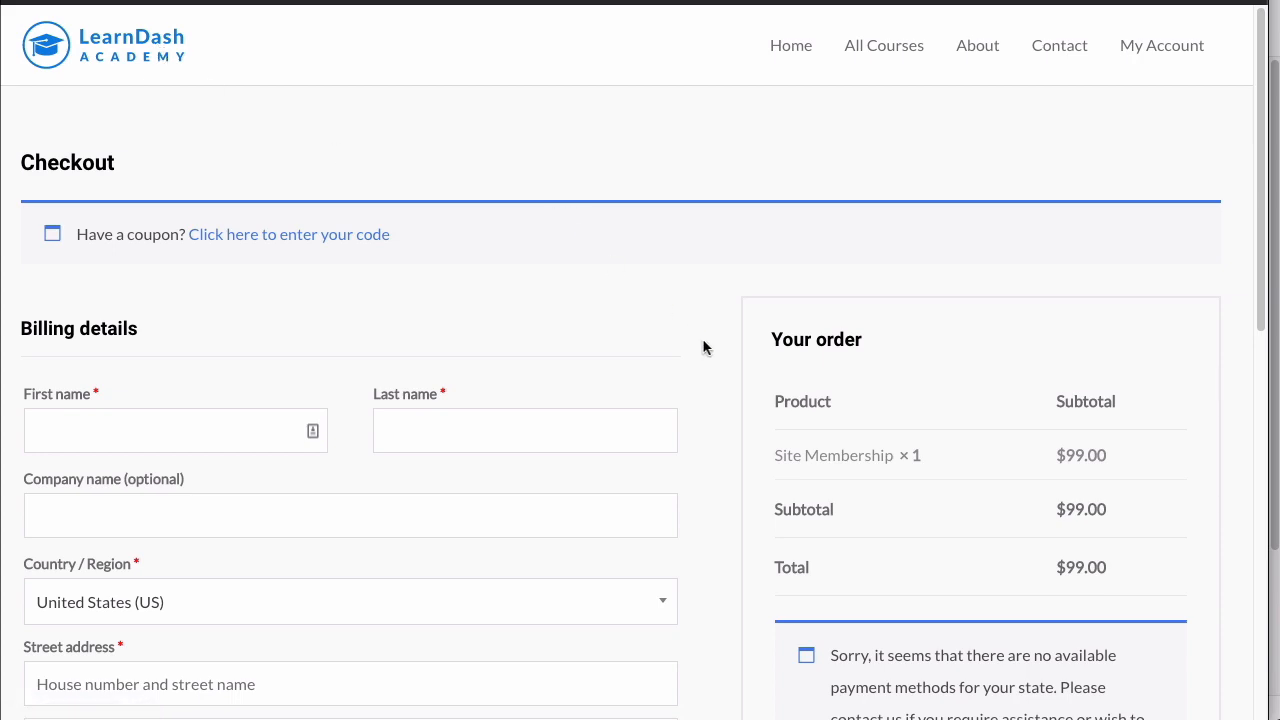
{"action": "scroll", "coordinate": [738, 323], "scroll_direction": "down", "scroll_amount": 6}
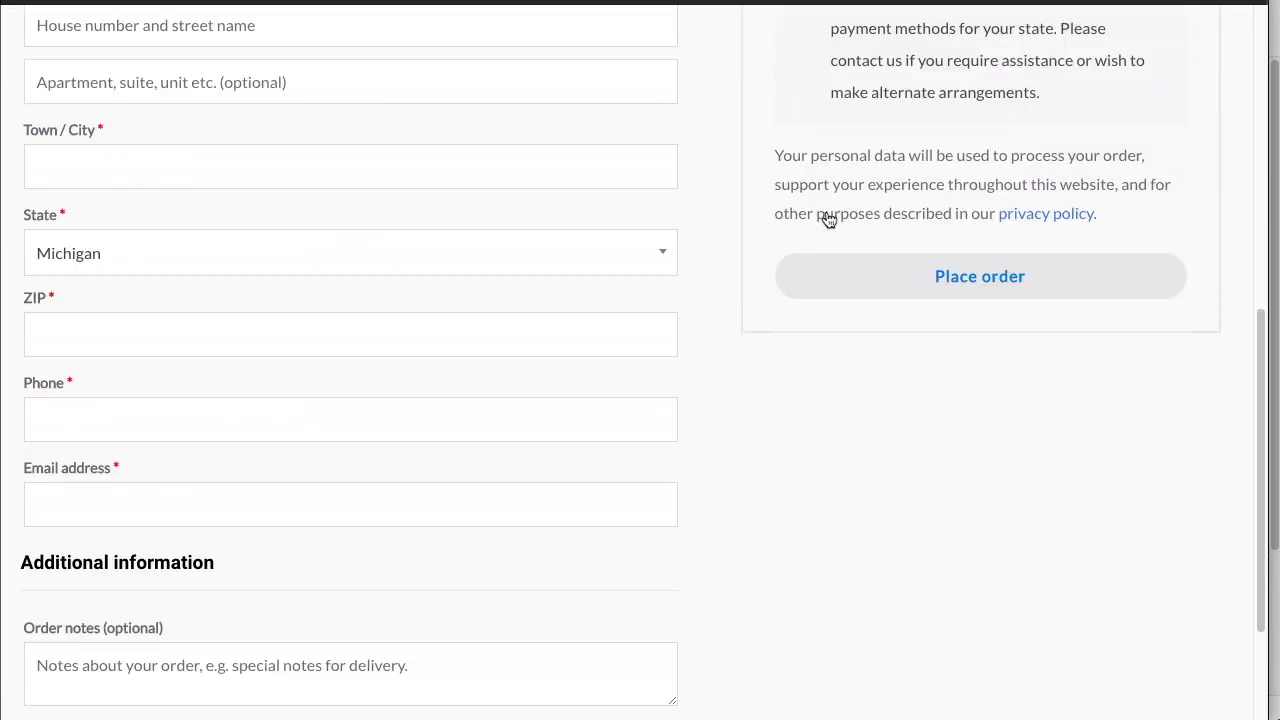
{"action": "scroll", "coordinate": [833, 245], "scroll_direction": "up", "scroll_amount": 3}
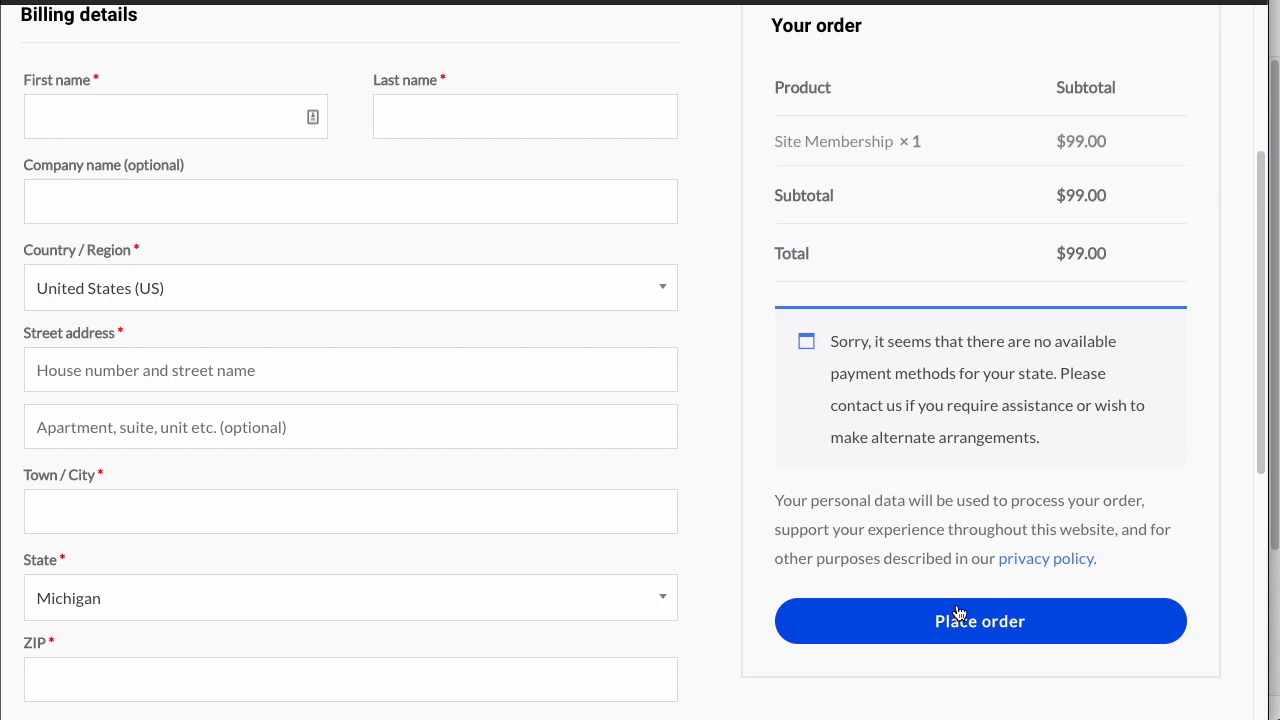
{"action": "scroll", "coordinate": [957, 612], "scroll_direction": "up", "scroll_amount": 3}
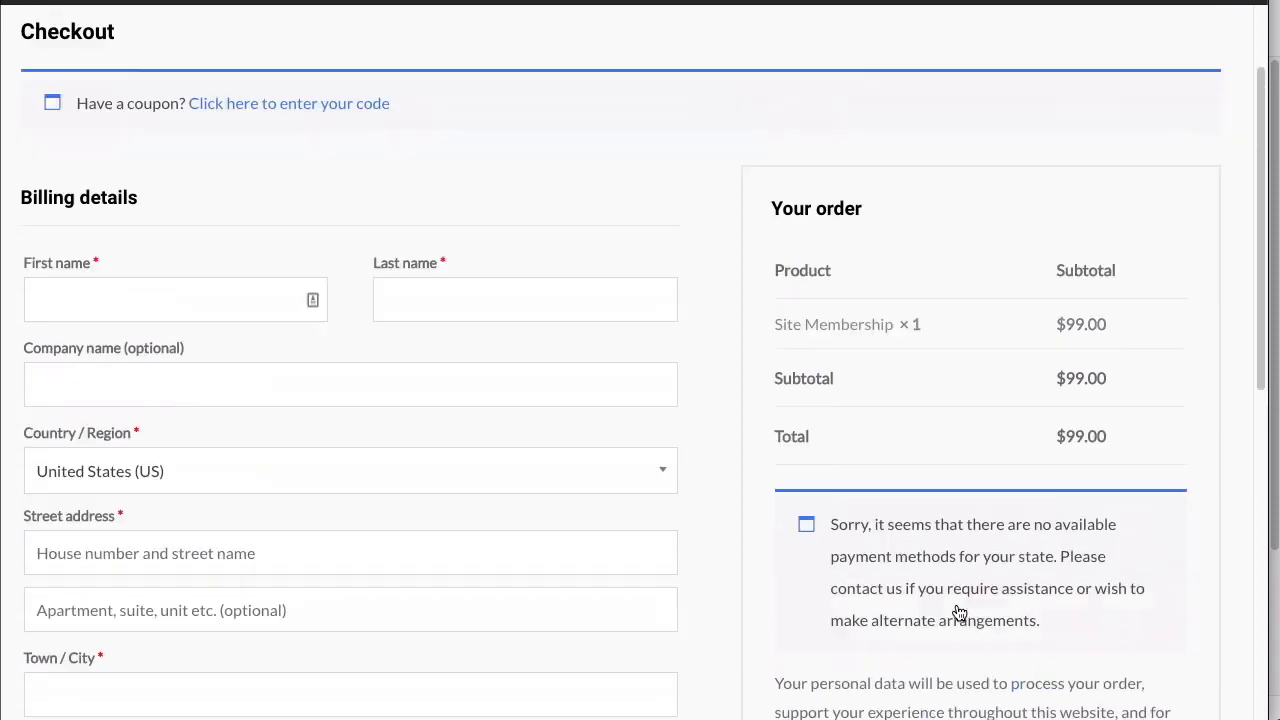
{"action": "scroll", "coordinate": [957, 612], "scroll_direction": "up", "scroll_amount": 1}
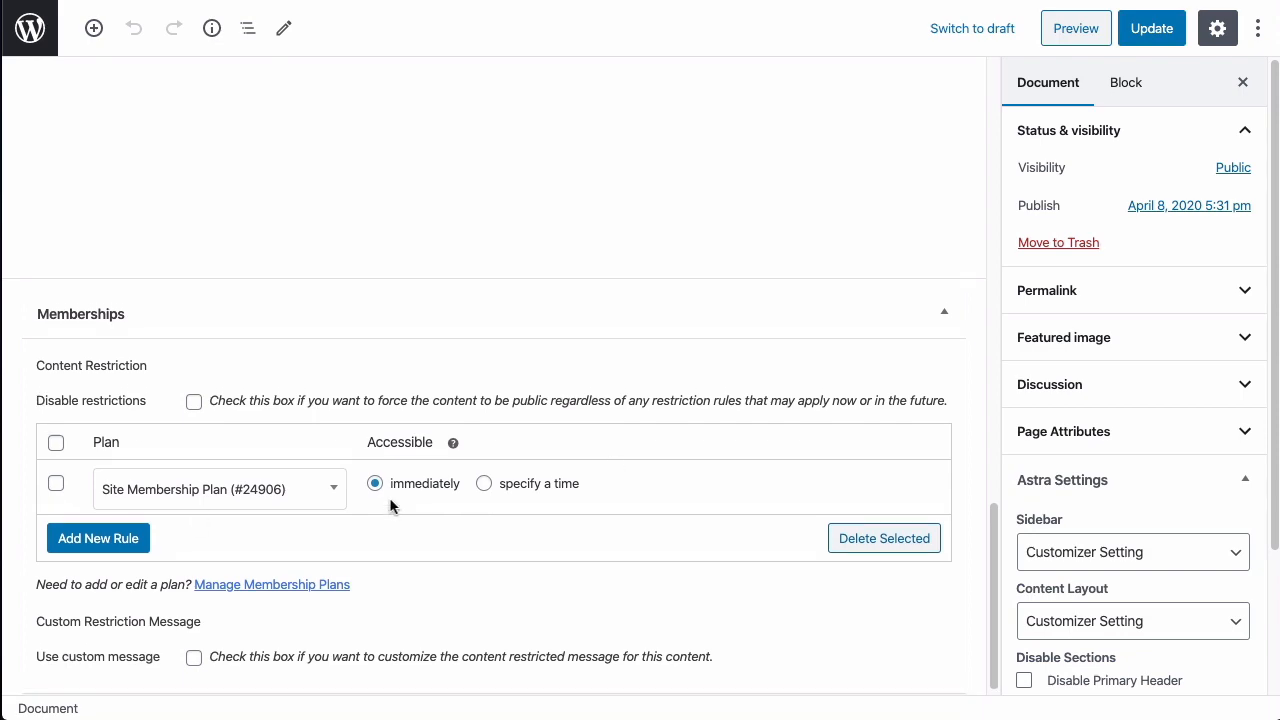
Review the Restricted Content page's text and its Site Membership Plan rule in the editor, and update the page.
{"action": "scroll", "coordinate": [390, 500], "scroll_direction": "up", "scroll_amount": 4}
{"action": "scroll", "coordinate": [391, 499], "scroll_direction": "up", "scroll_amount": 10}
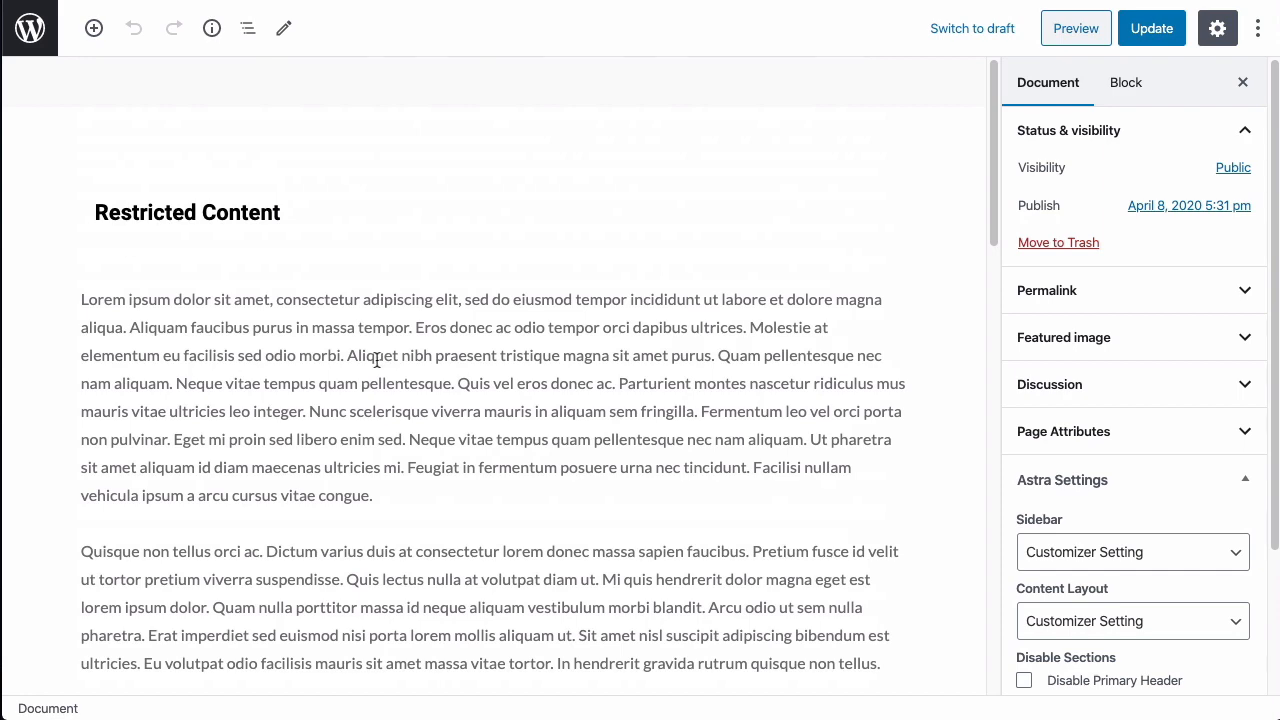
{"action": "scroll", "coordinate": [545, 411], "scroll_direction": "down", "scroll_amount": 5}
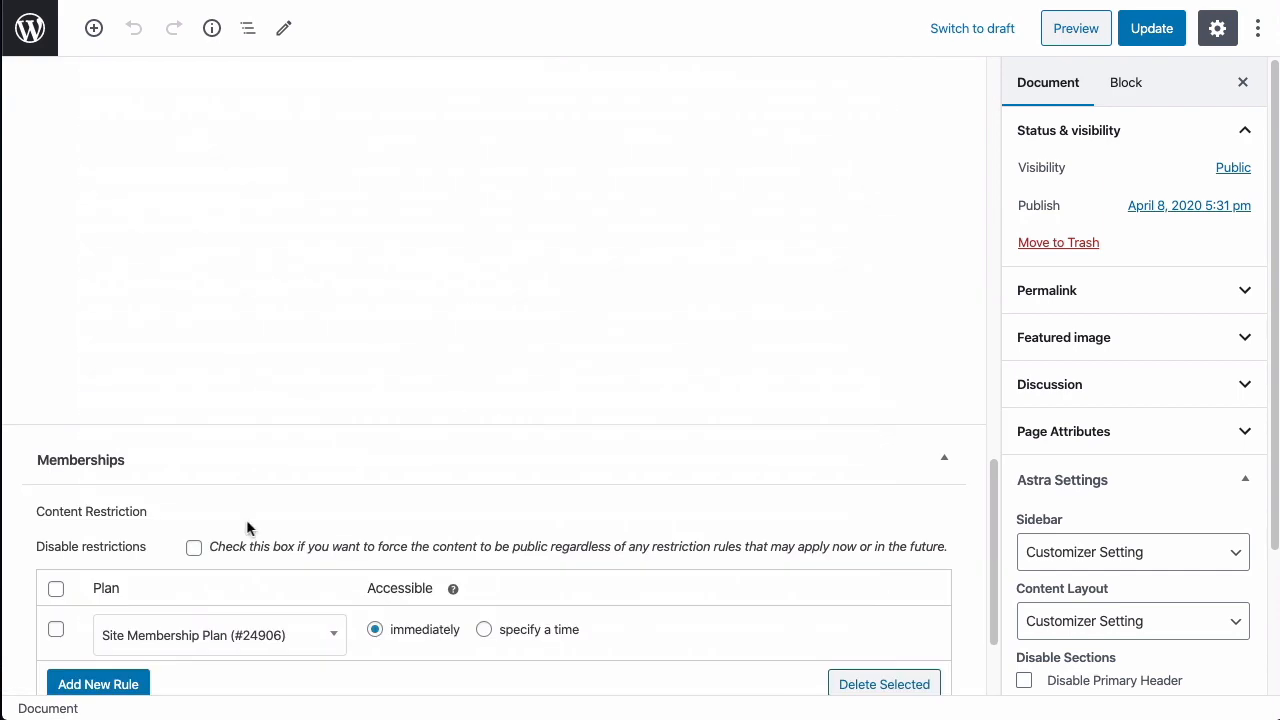
{"action": "scroll", "coordinate": [80, 495], "scroll_direction": "down", "scroll_amount": 1}
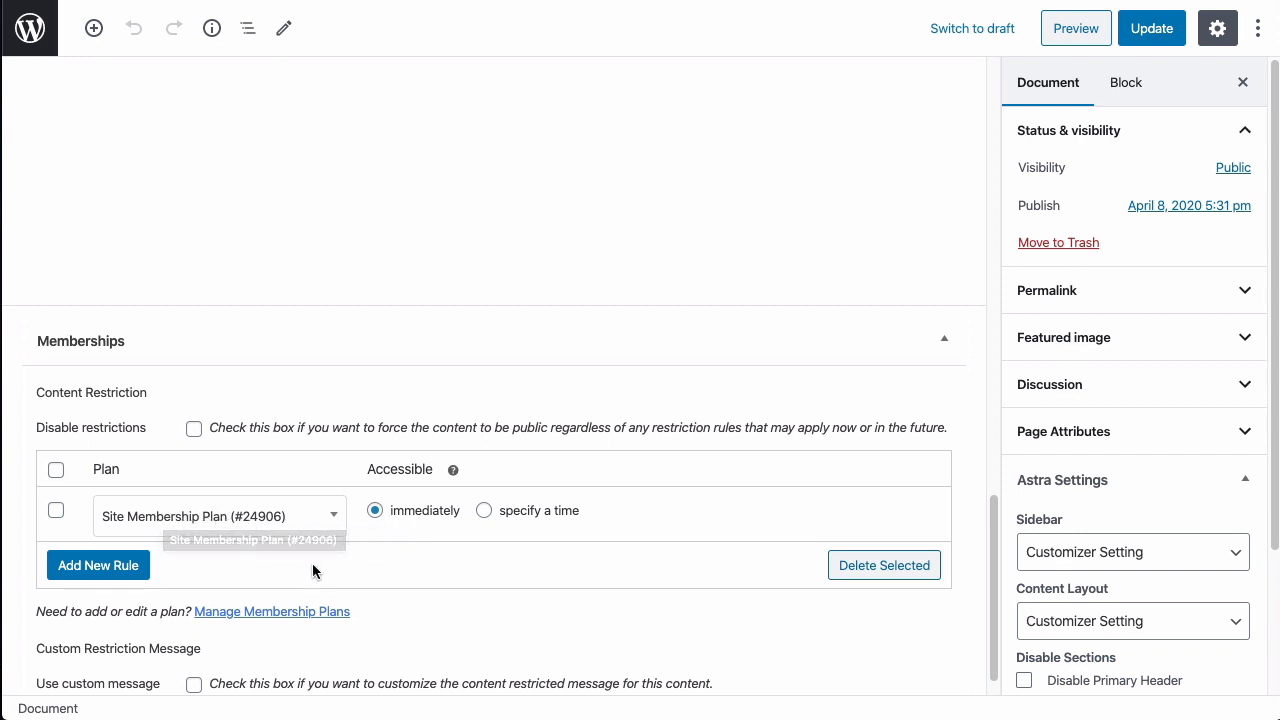
{"action": "left_click", "coordinate": [1145, 36]}
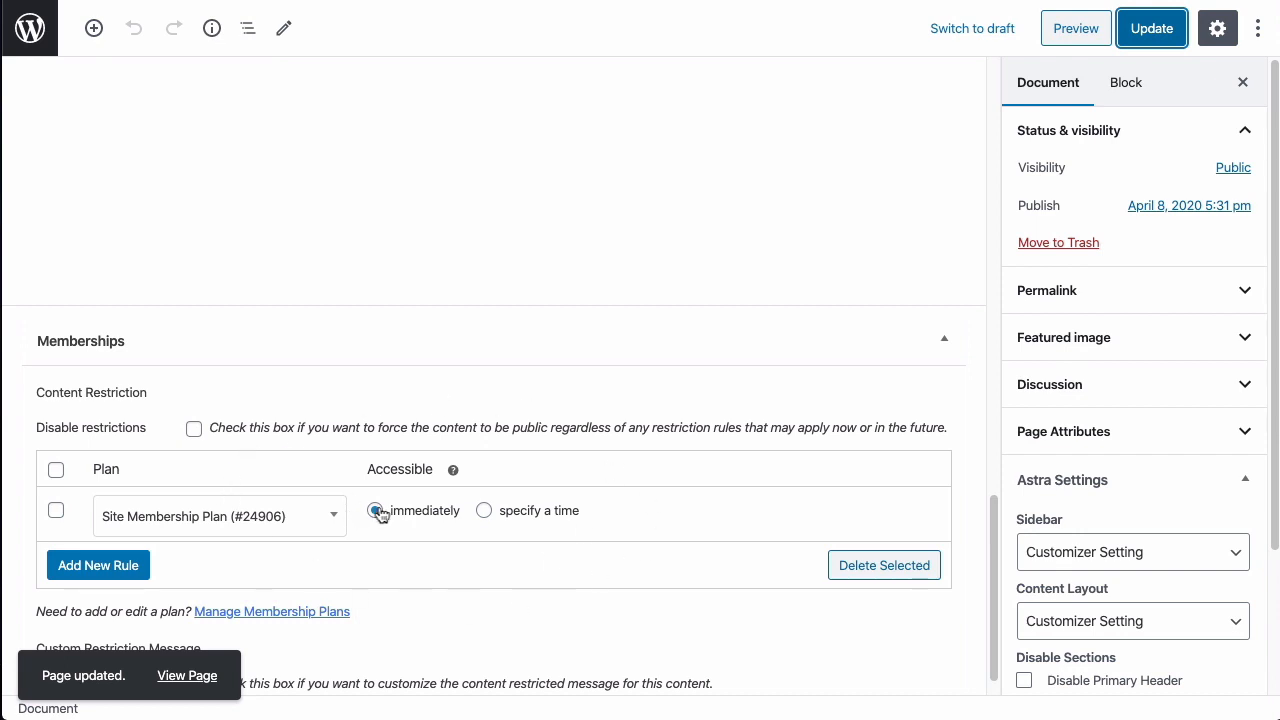
Try delayed access after 1 day for the Site Membership Plan rule, view the time units, and restore immediate access.
{"action": "left_click", "coordinate": [484, 510]}
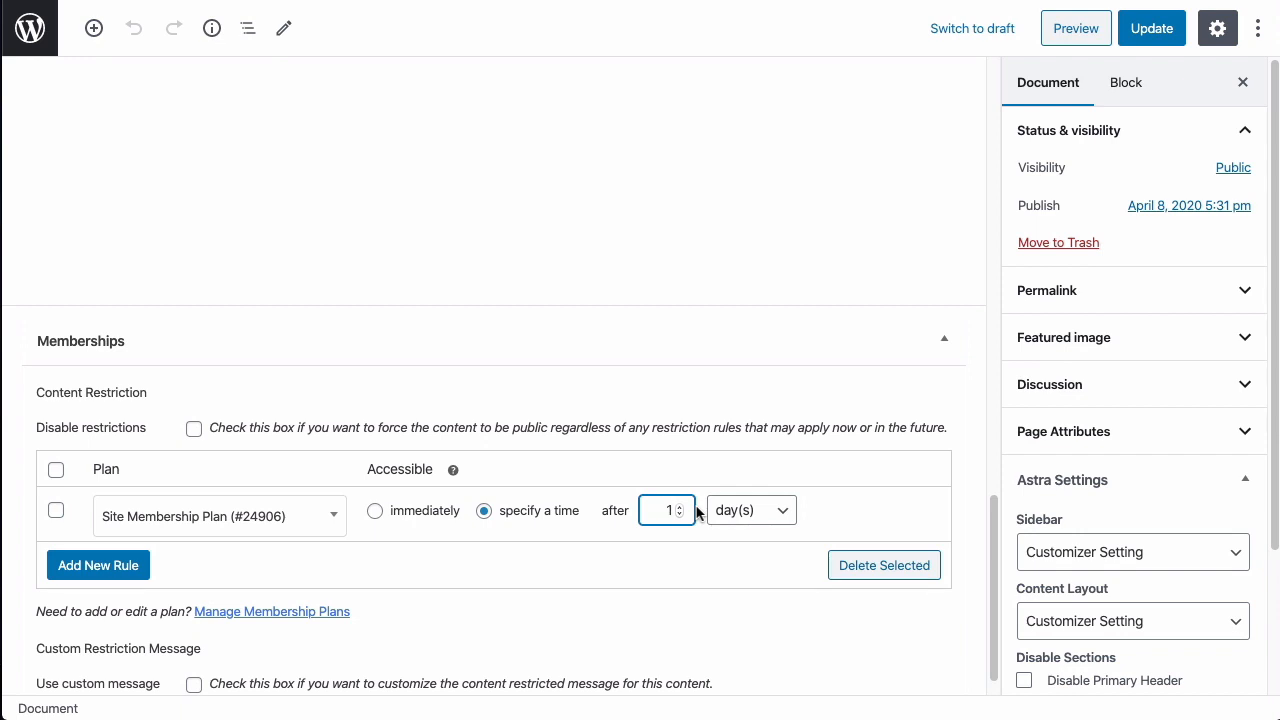
{"action": "left_click", "coordinate": [764, 510]}
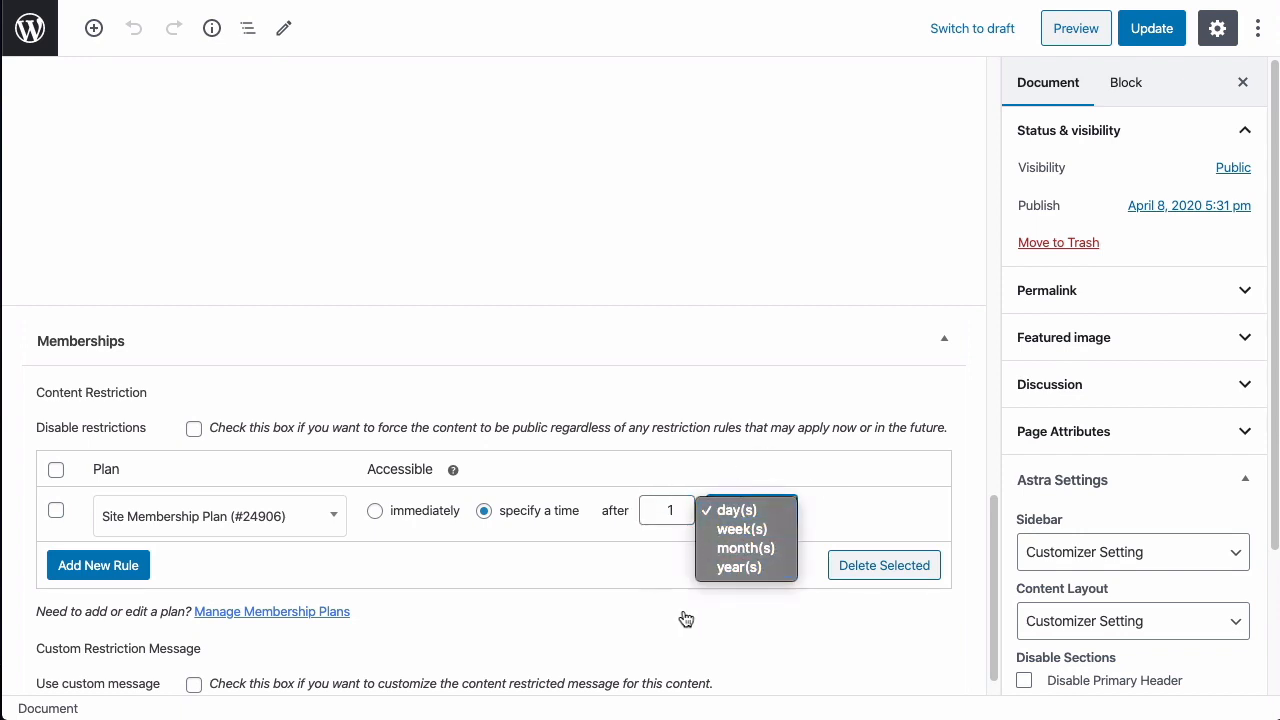
{"action": "left_click", "coordinate": [617, 468]}
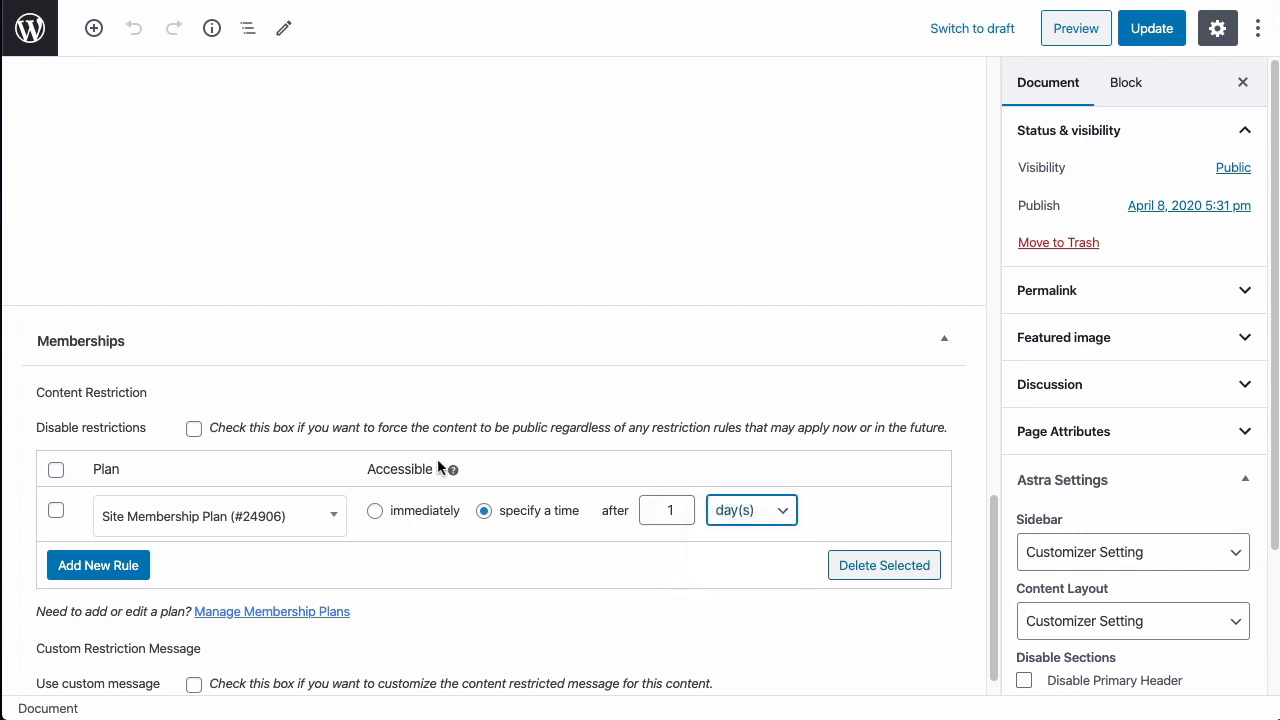
{"action": "mouse_move", "coordinate": [454, 471]}
{"action": "left_click", "coordinate": [428, 512]}
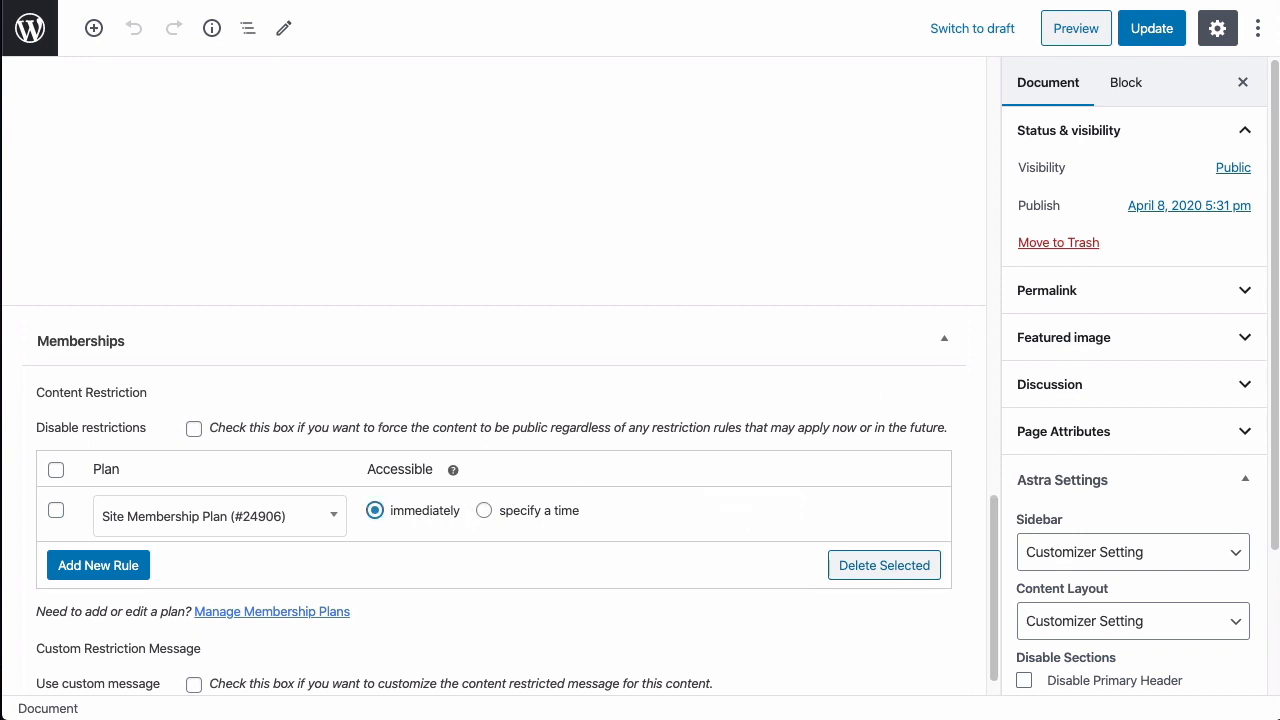
Update the Restricted Content page, leave the editor and visit the site's home page.
{"action": "left_click", "coordinate": [1186, 29]}
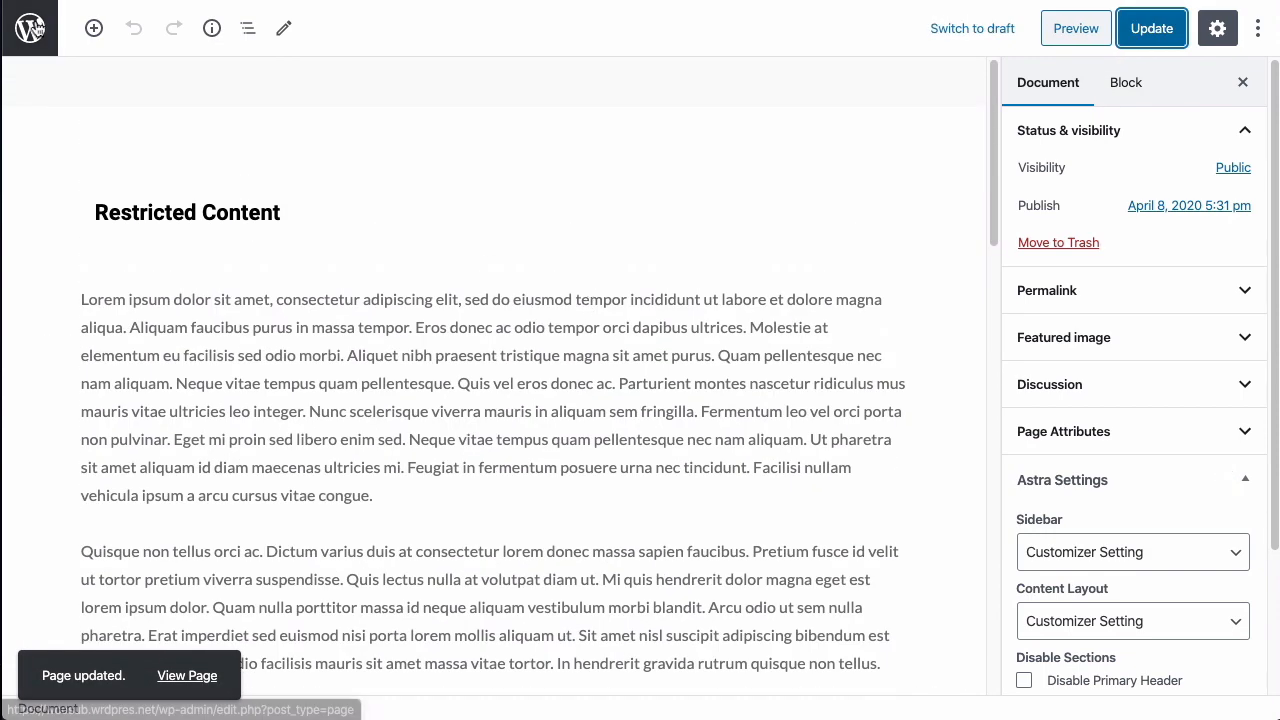
{"action": "left_click", "coordinate": [31, 28]}
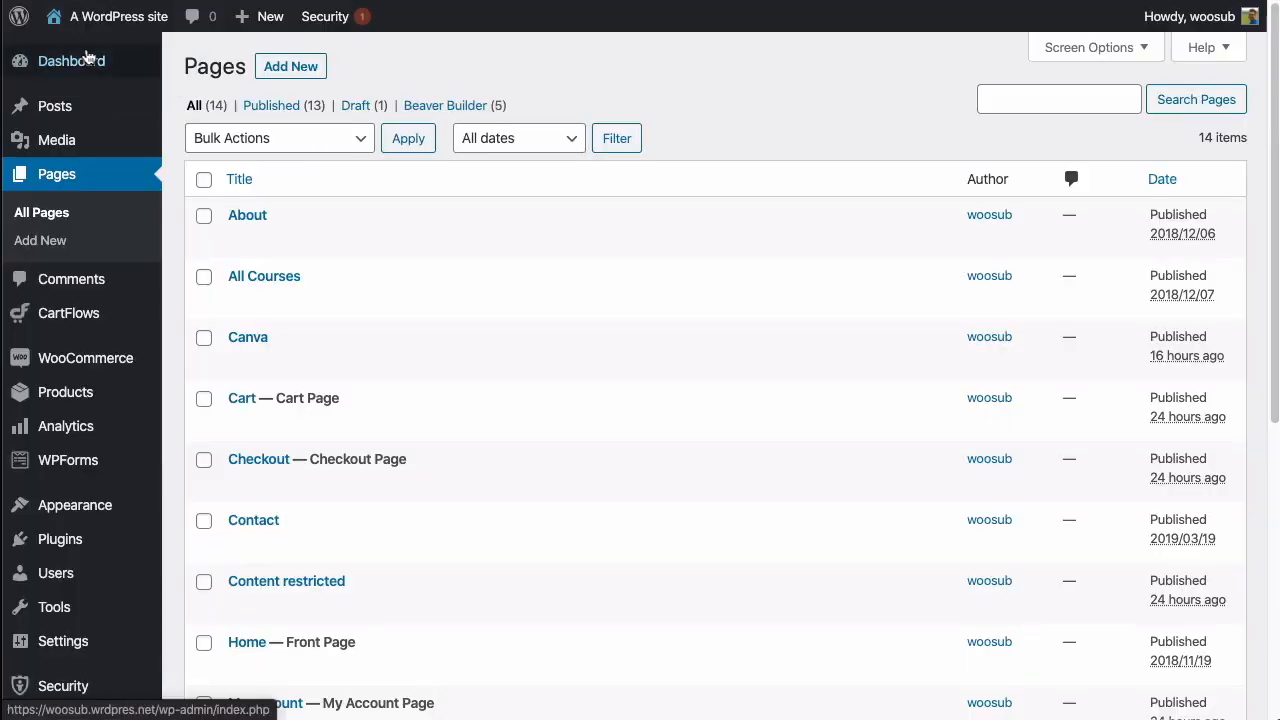
{"action": "mouse_move", "coordinate": [100, 20]}
{"action": "left_click", "coordinate": [96, 56]}
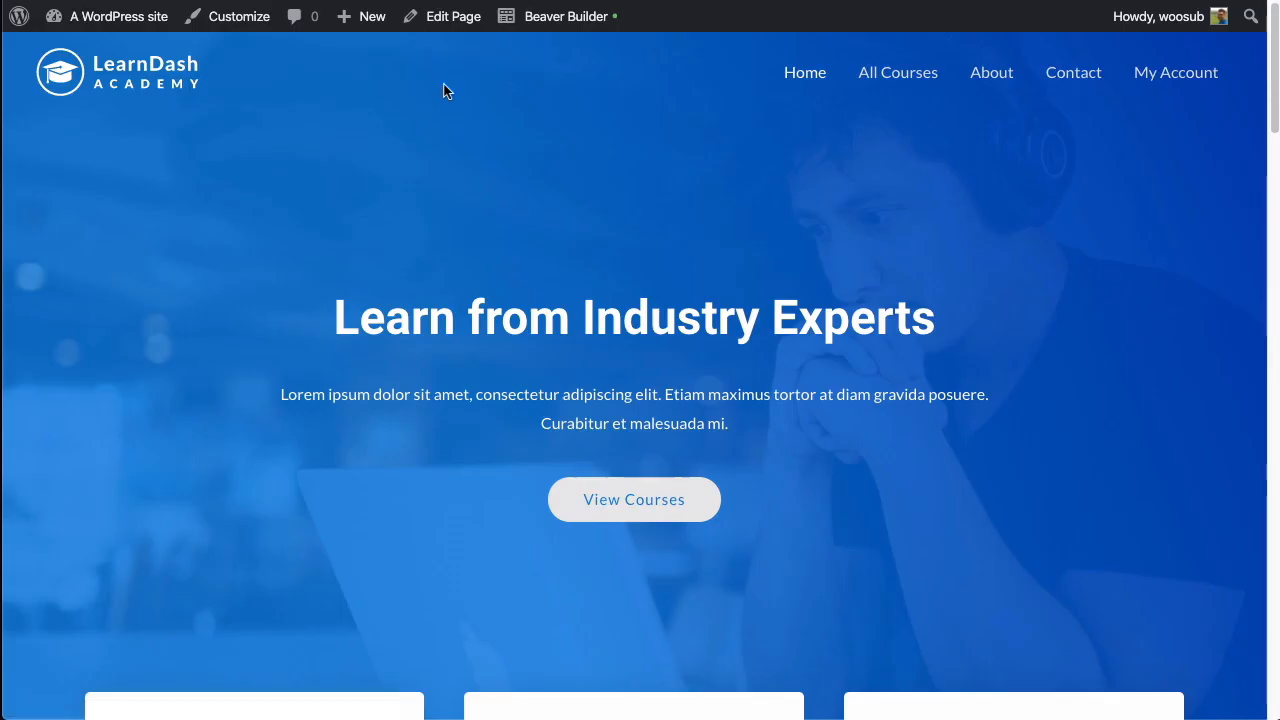
Look over the home page's popular courses section, open the page in Beaver Builder and decline the tour.
{"action": "scroll", "coordinate": [549, 166], "scroll_direction": "down", "scroll_amount": 5}
{"action": "scroll", "coordinate": [549, 173], "scroll_direction": "down", "scroll_amount": 2}
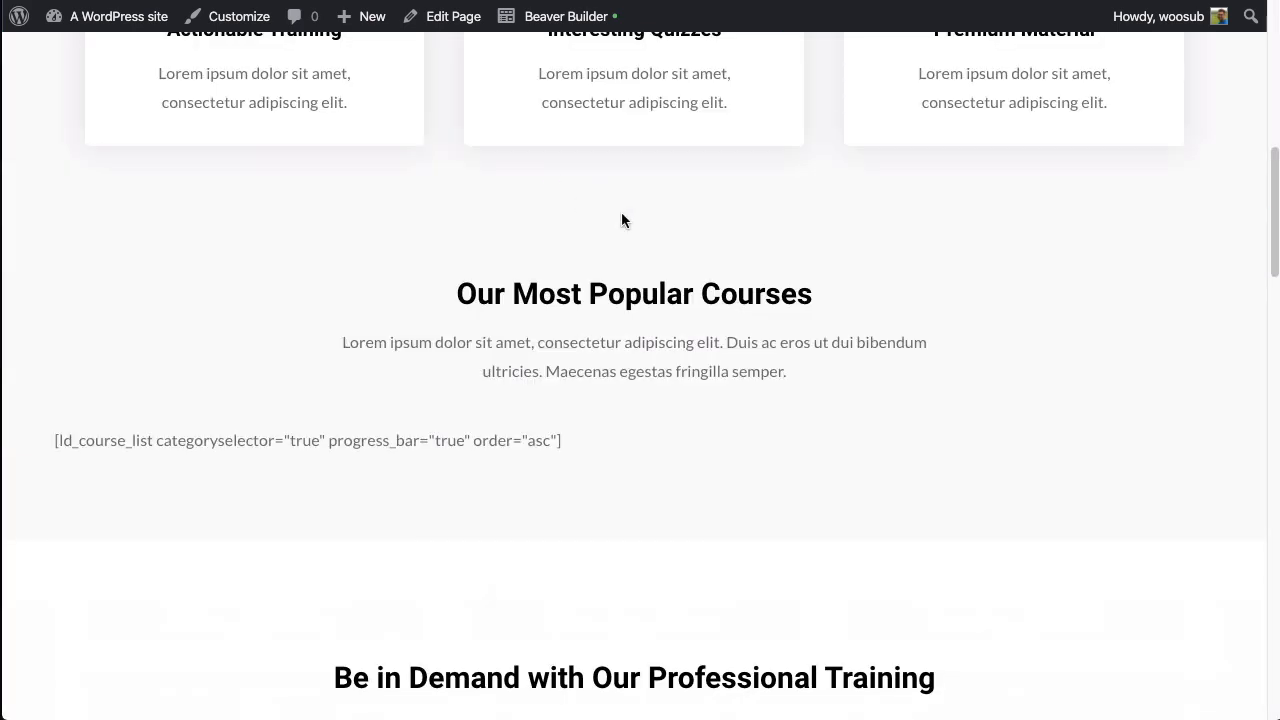
{"action": "left_click_drag", "start_coordinate": [462, 290], "coordinate": [868, 440]}
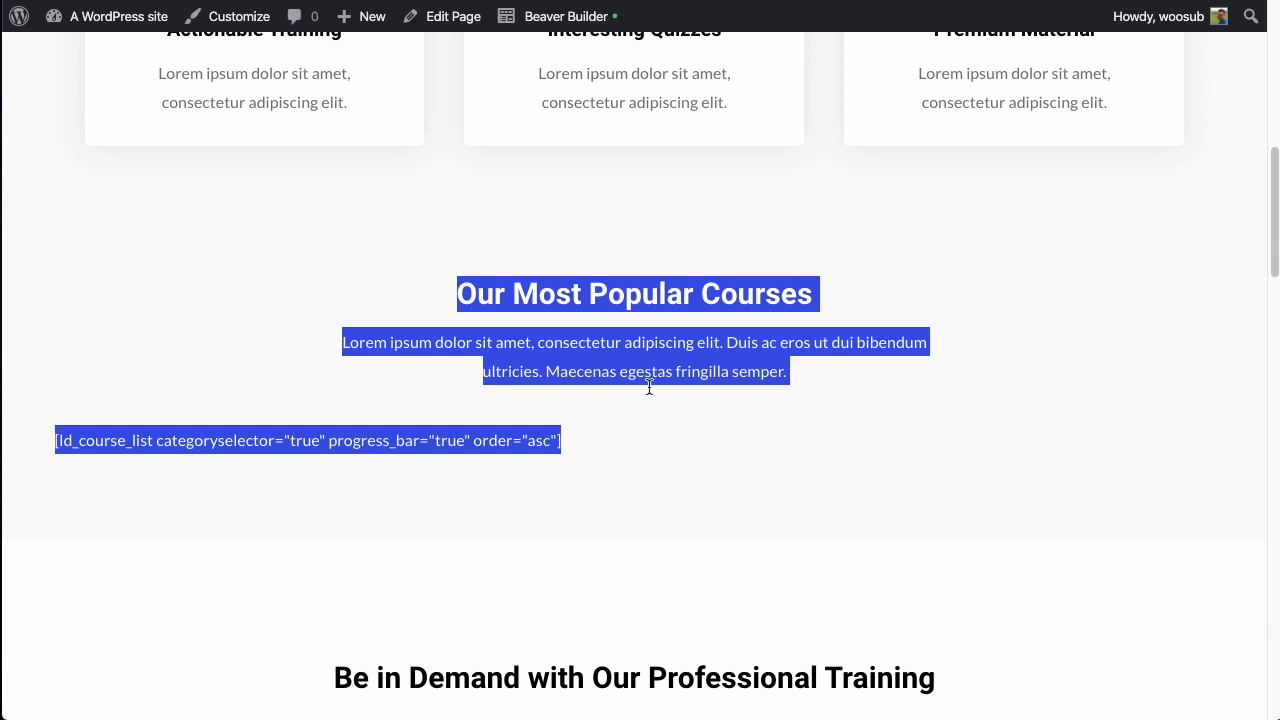
{"action": "left_click", "coordinate": [546, 30]}
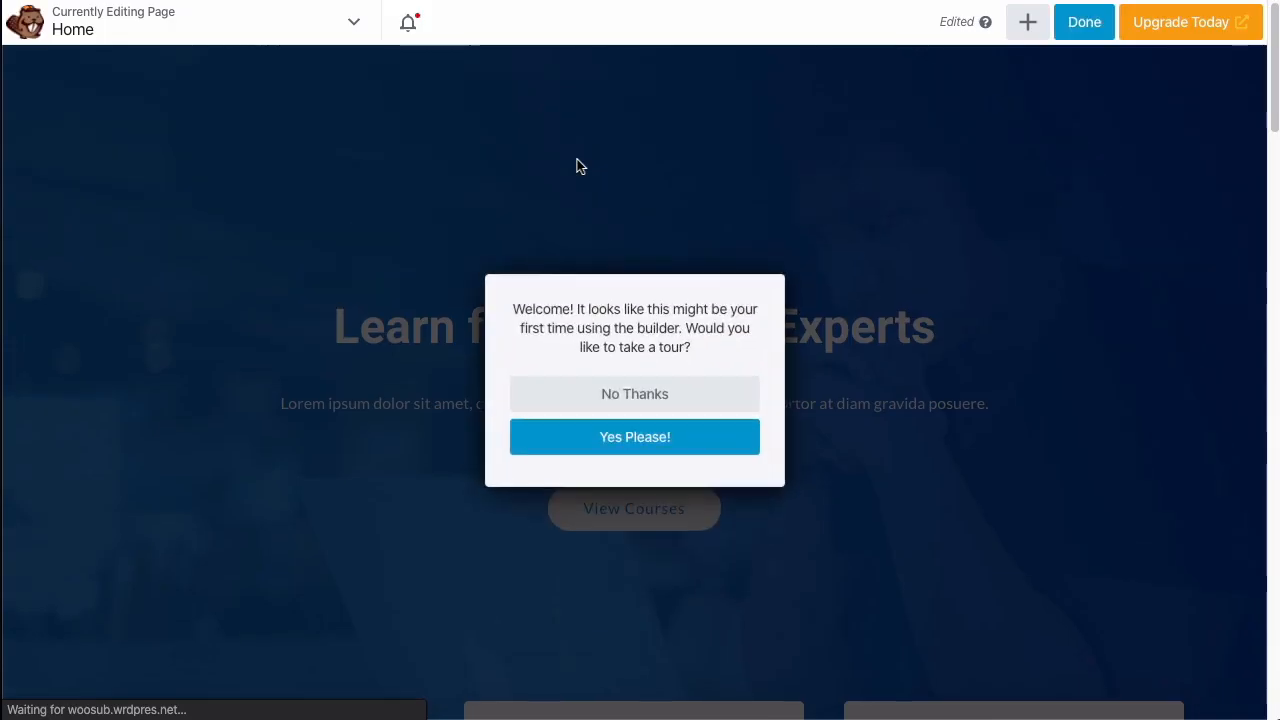
{"action": "left_click", "coordinate": [660, 394]}
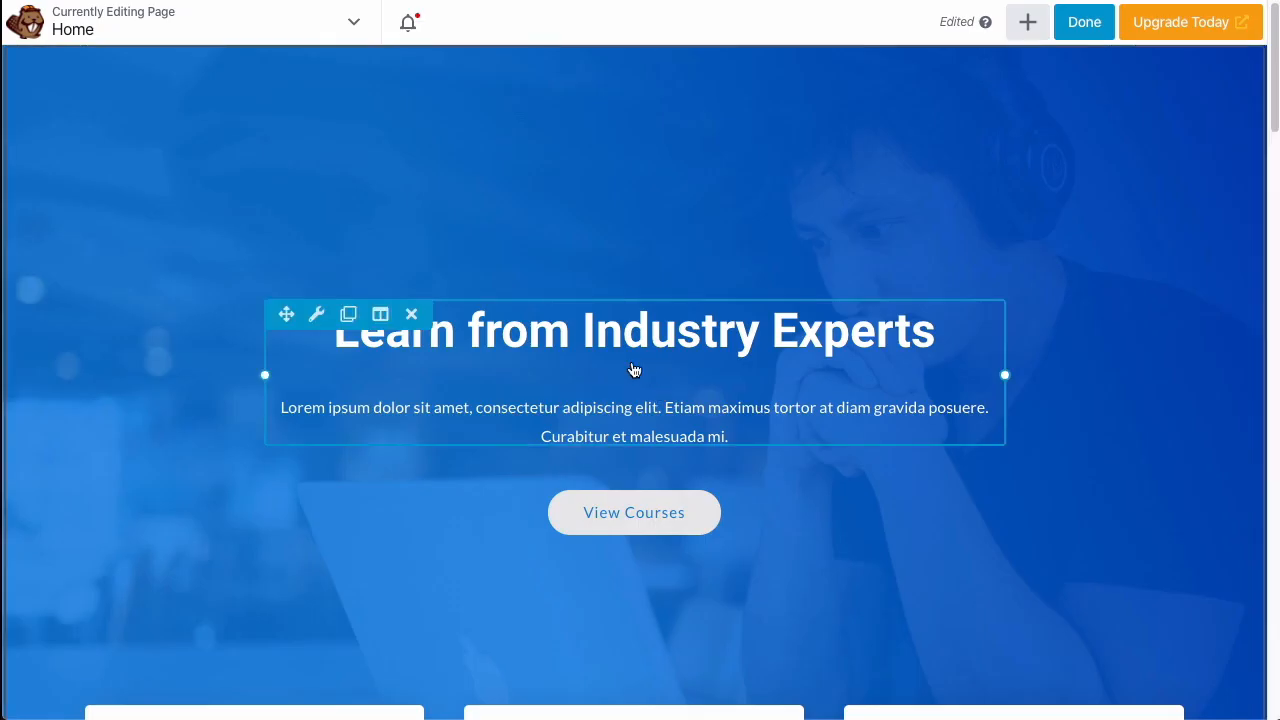
Change the hero button's text to "View Membership" and save the button settings.
{"action": "left_click", "coordinate": [632, 488]}
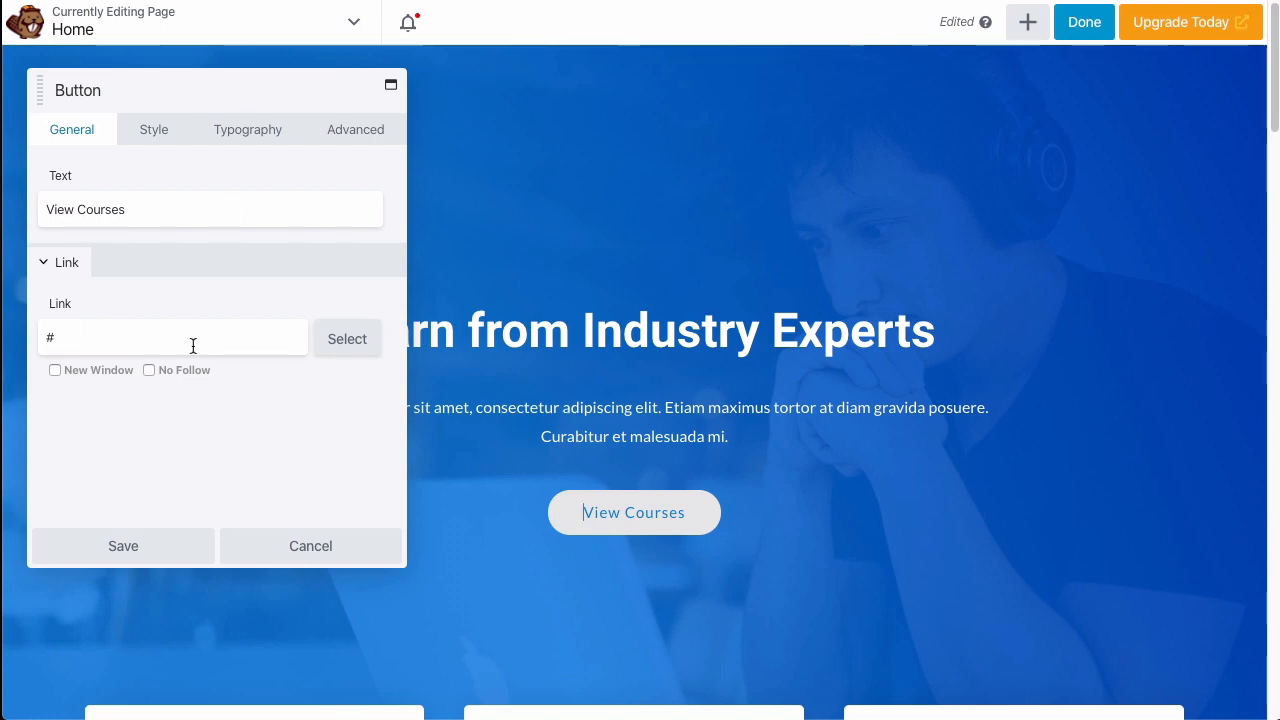
{"action": "double_click", "coordinate": [93, 209]}
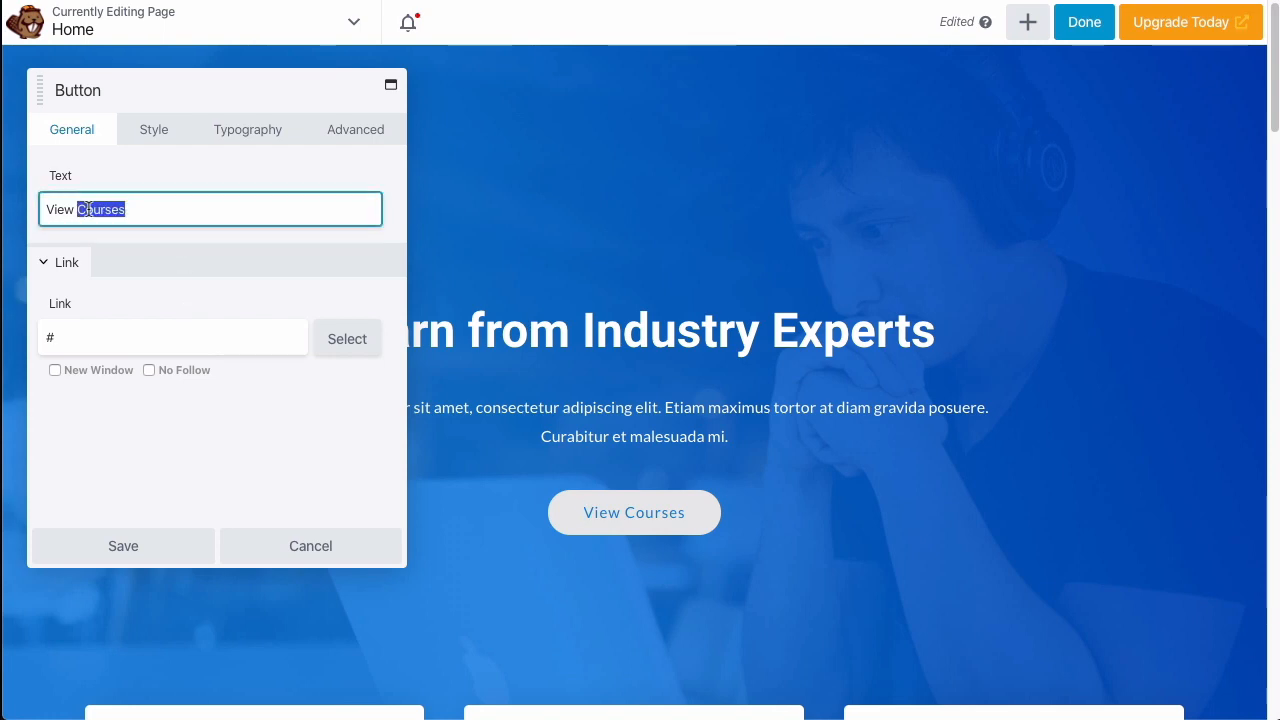
{"action": "type", "text": "Membership"}
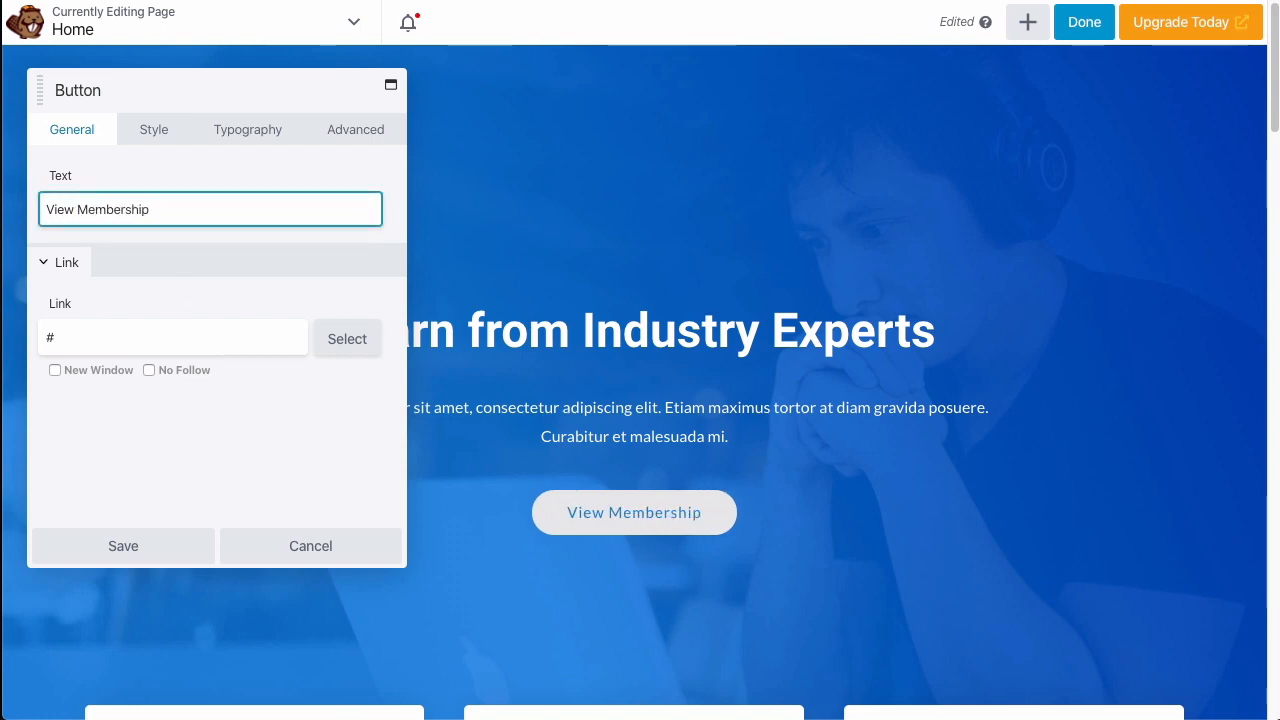
{"action": "double_click", "coordinate": [109, 209]}
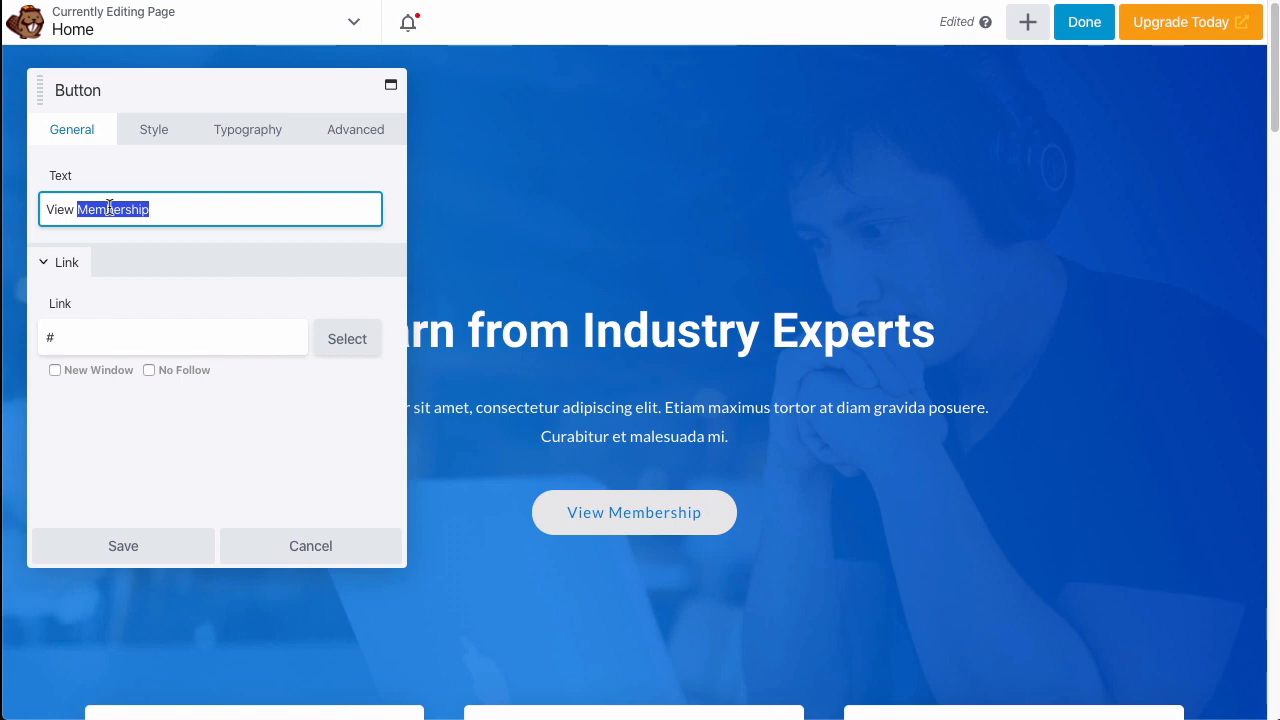
{"action": "left_click", "coordinate": [184, 554]}
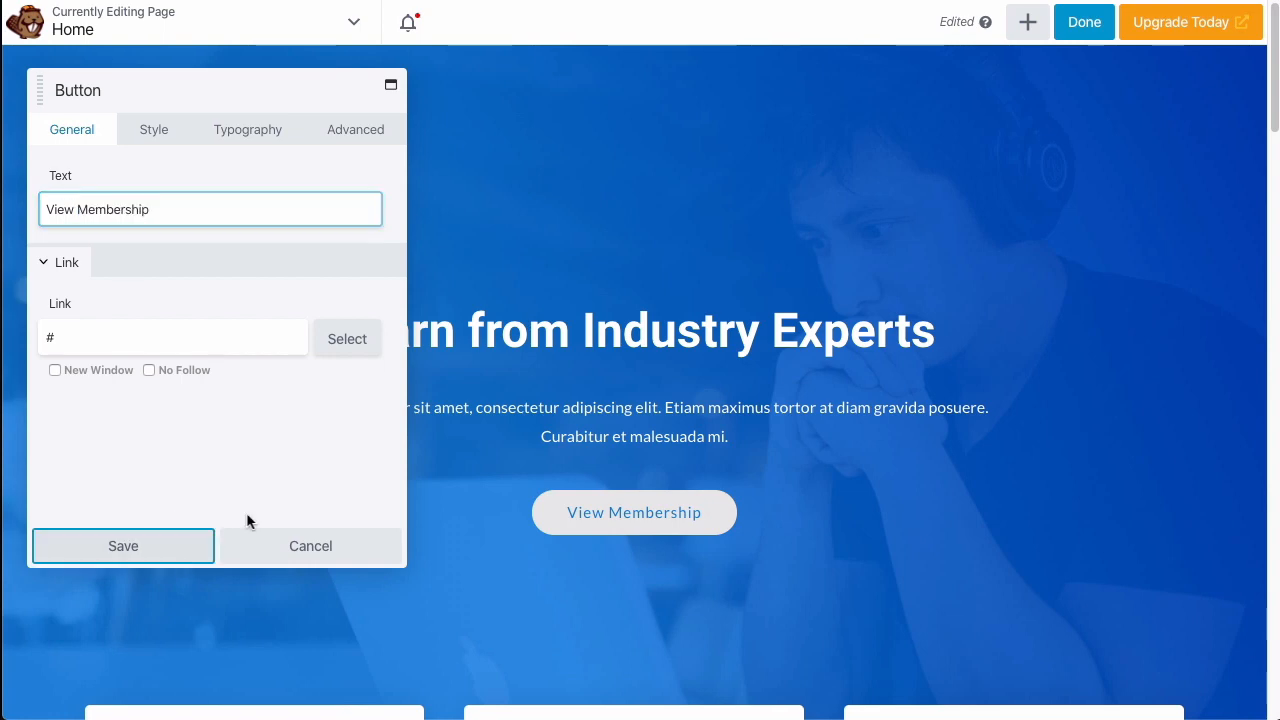
{"action": "scroll", "coordinate": [507, 412], "scroll_direction": "down", "scroll_amount": 1}
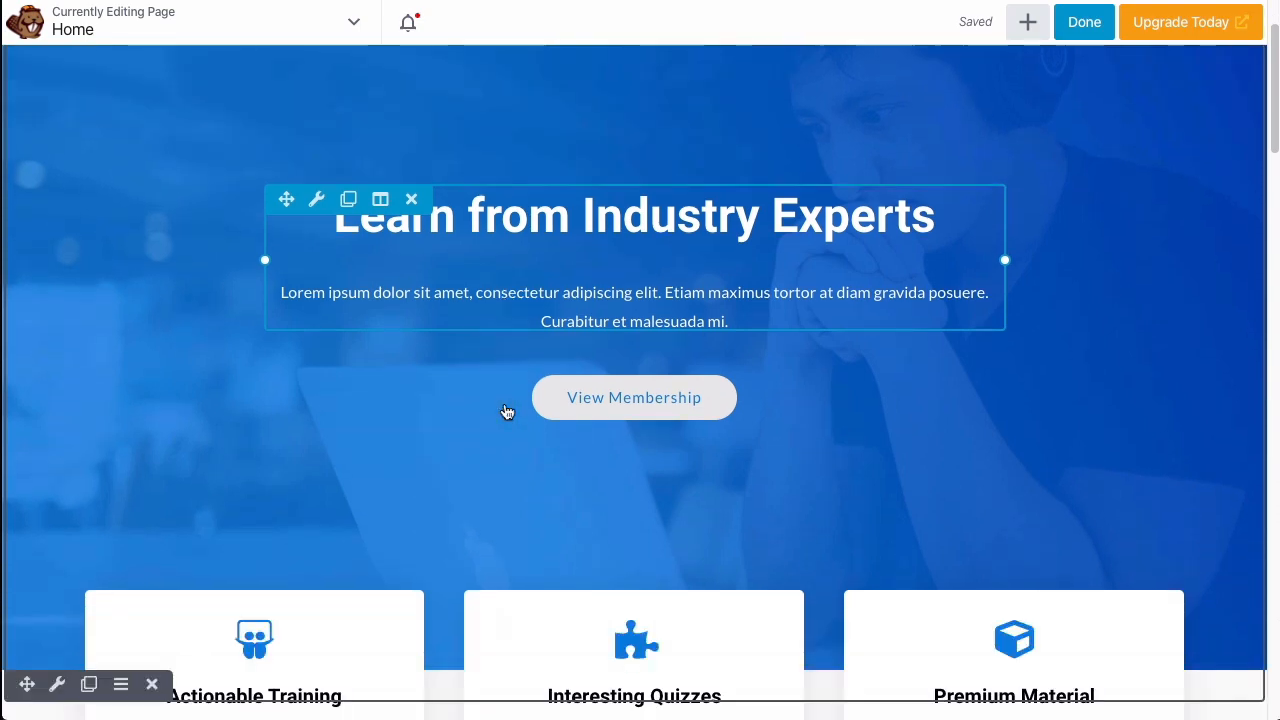
{"action": "left_click", "coordinate": [629, 409]}
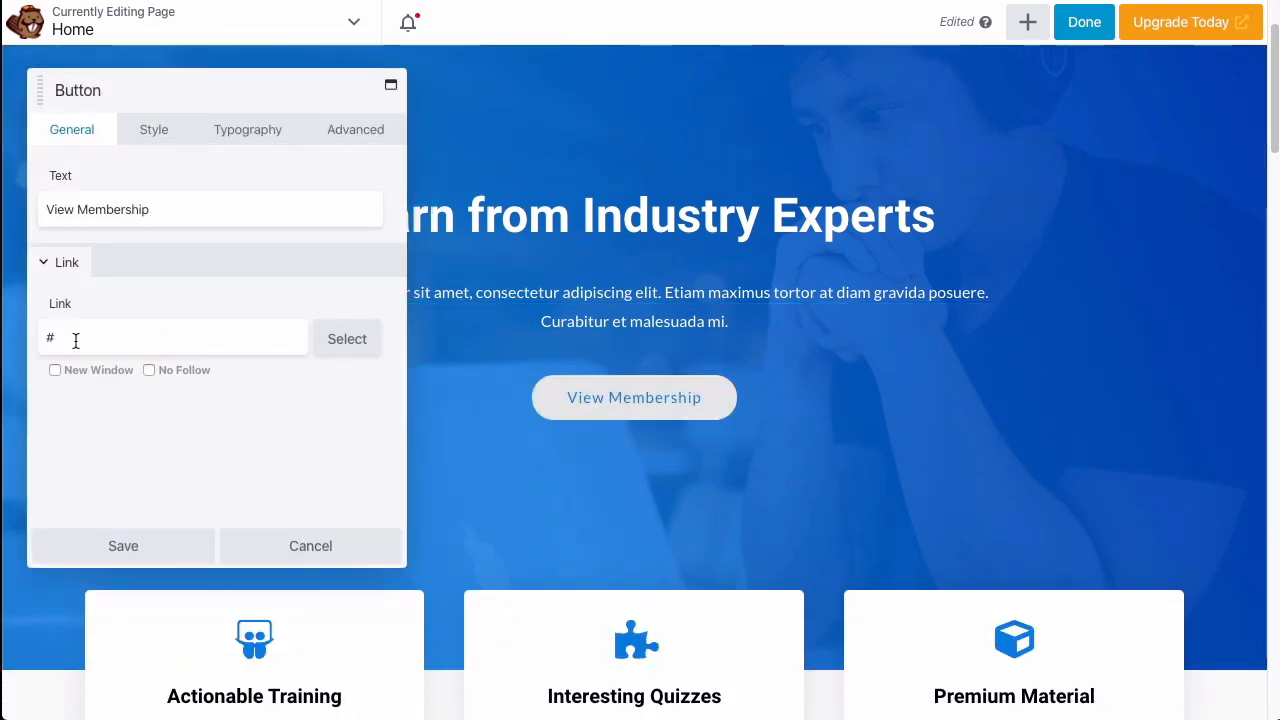
{"action": "double_click", "coordinate": [75, 340]}
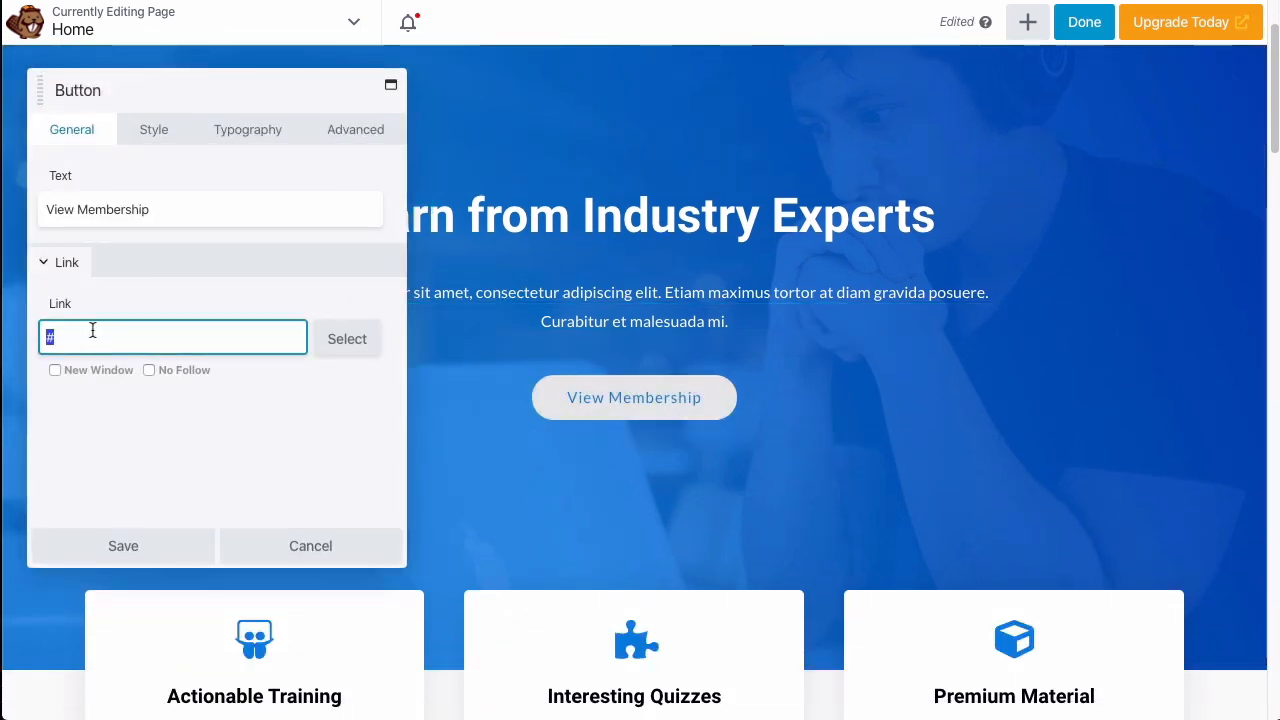
{"action": "left_click", "coordinate": [300, 543]}
Delete the "Our Most Popular Courses" text module, the course list shortcode module below it and the shortcode's emptied column.
{"action": "scroll", "coordinate": [416, 508], "scroll_direction": "down", "scroll_amount": 7}
{"action": "scroll", "coordinate": [417, 515], "scroll_direction": "up", "scroll_amount": 2}
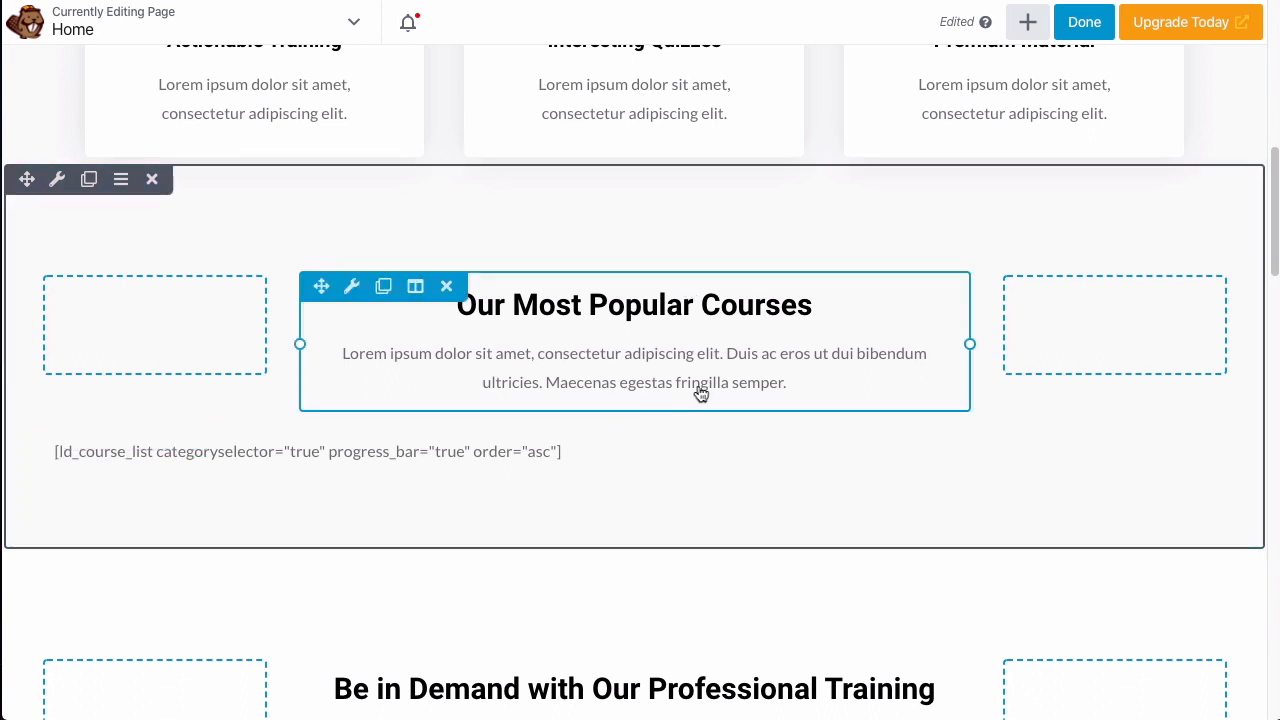
{"action": "left_click", "coordinate": [446, 286]}
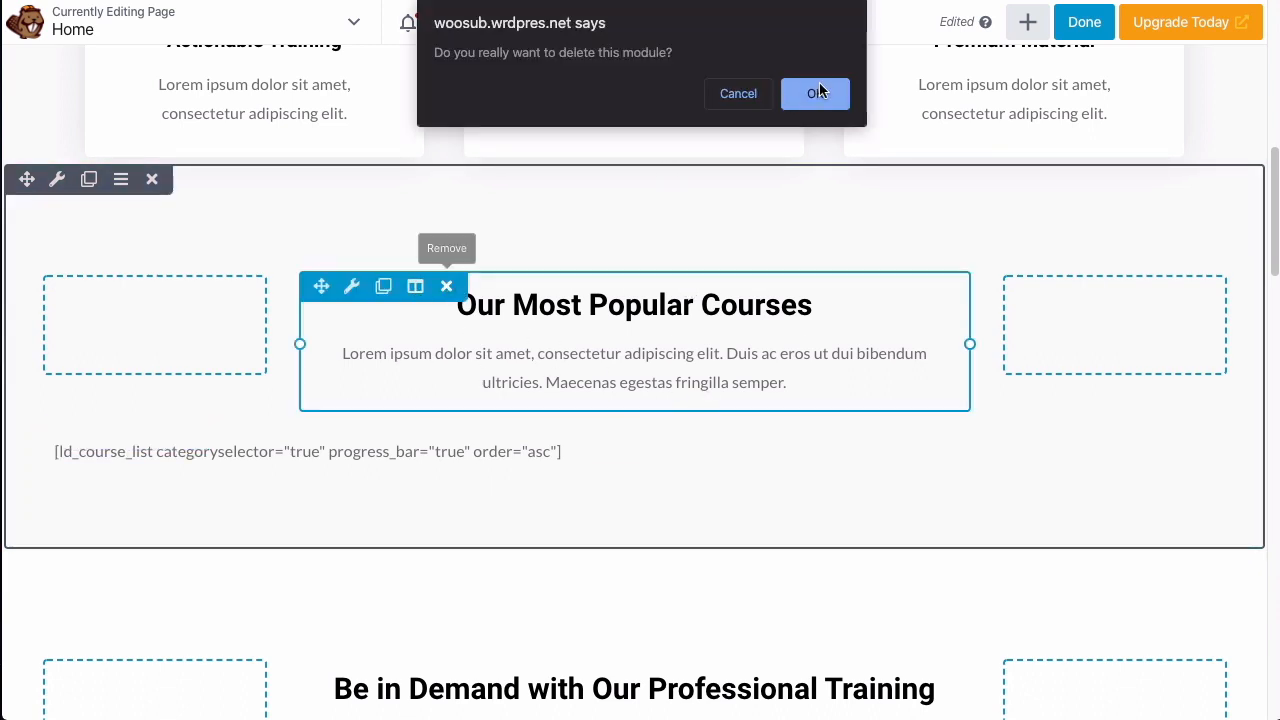
{"action": "left_click", "coordinate": [819, 92]}
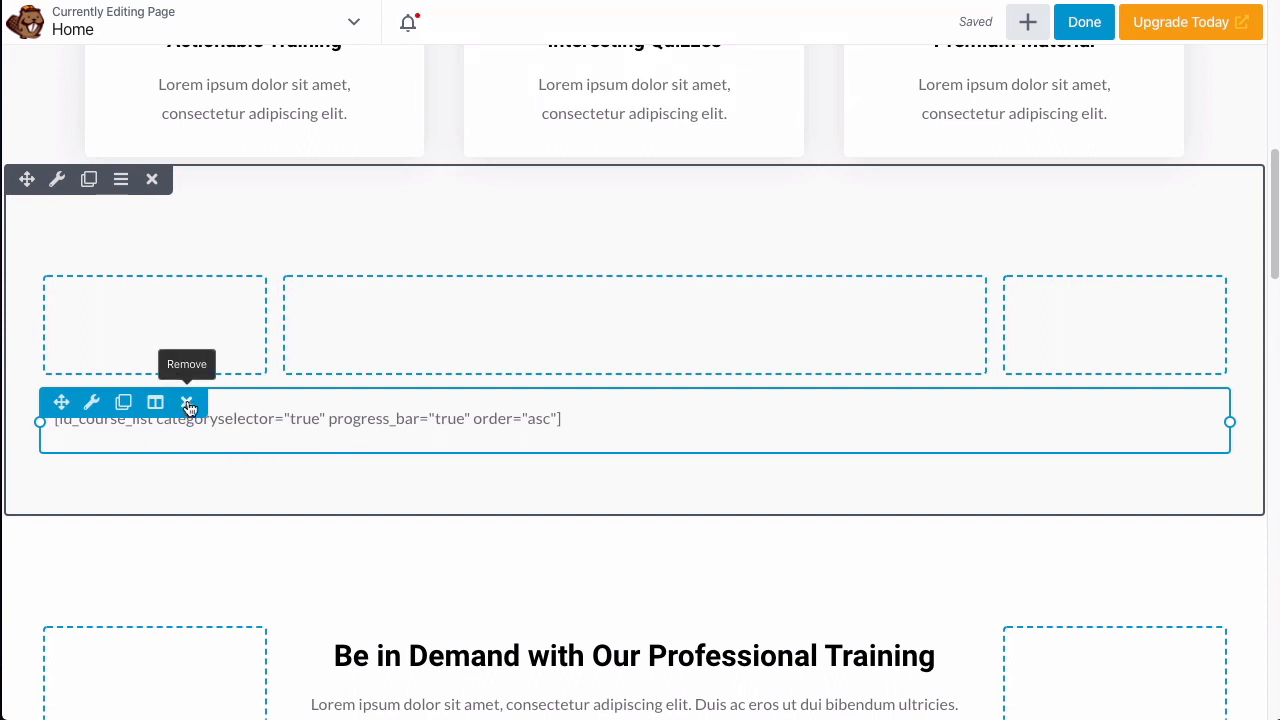
{"action": "left_click", "coordinate": [188, 404]}
{"action": "left_click", "coordinate": [814, 104]}
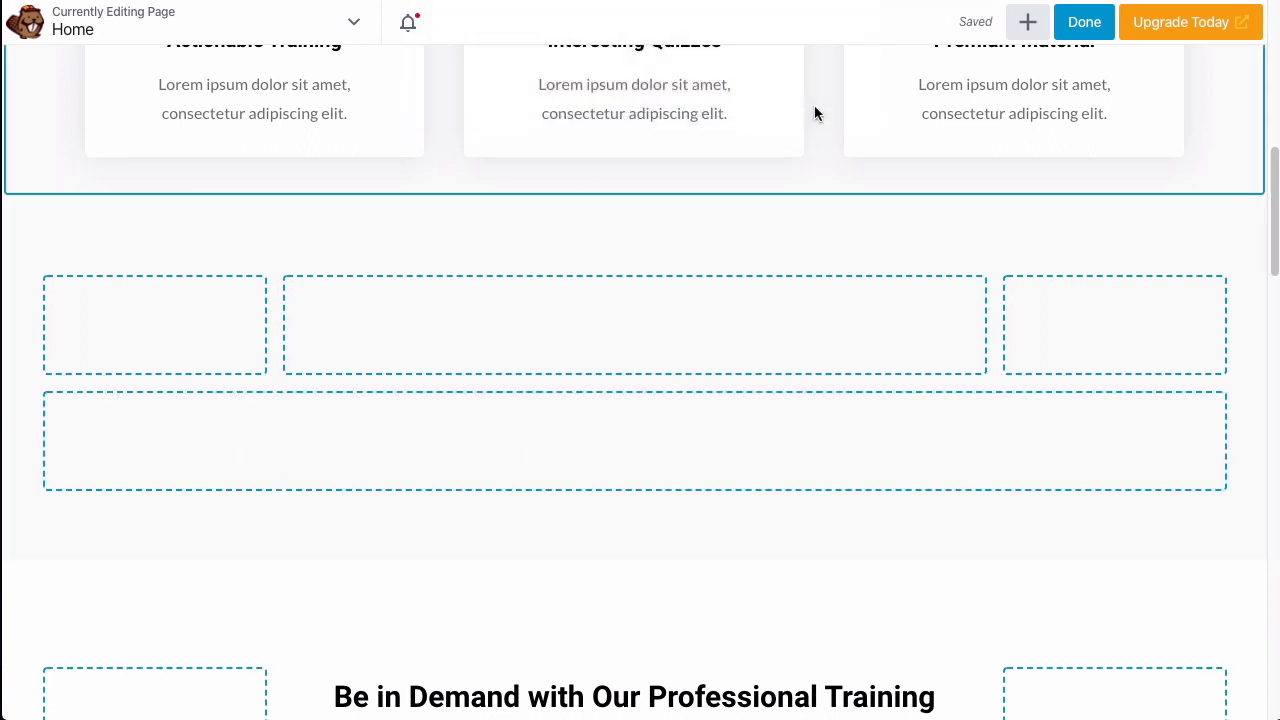
{"action": "left_click", "coordinate": [159, 407]}
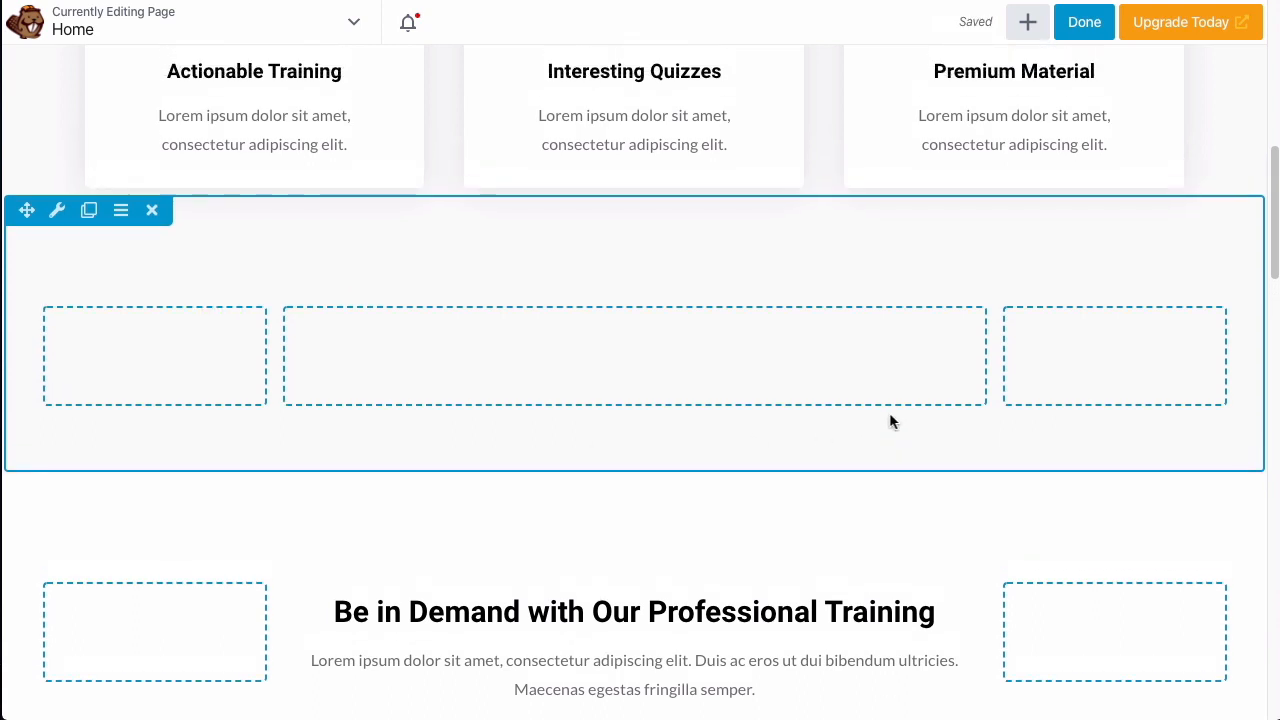
Publish the Home page changes from the builder and check the published page.
{"action": "scroll", "coordinate": [684, 272], "scroll_direction": "up", "scroll_amount": 3}
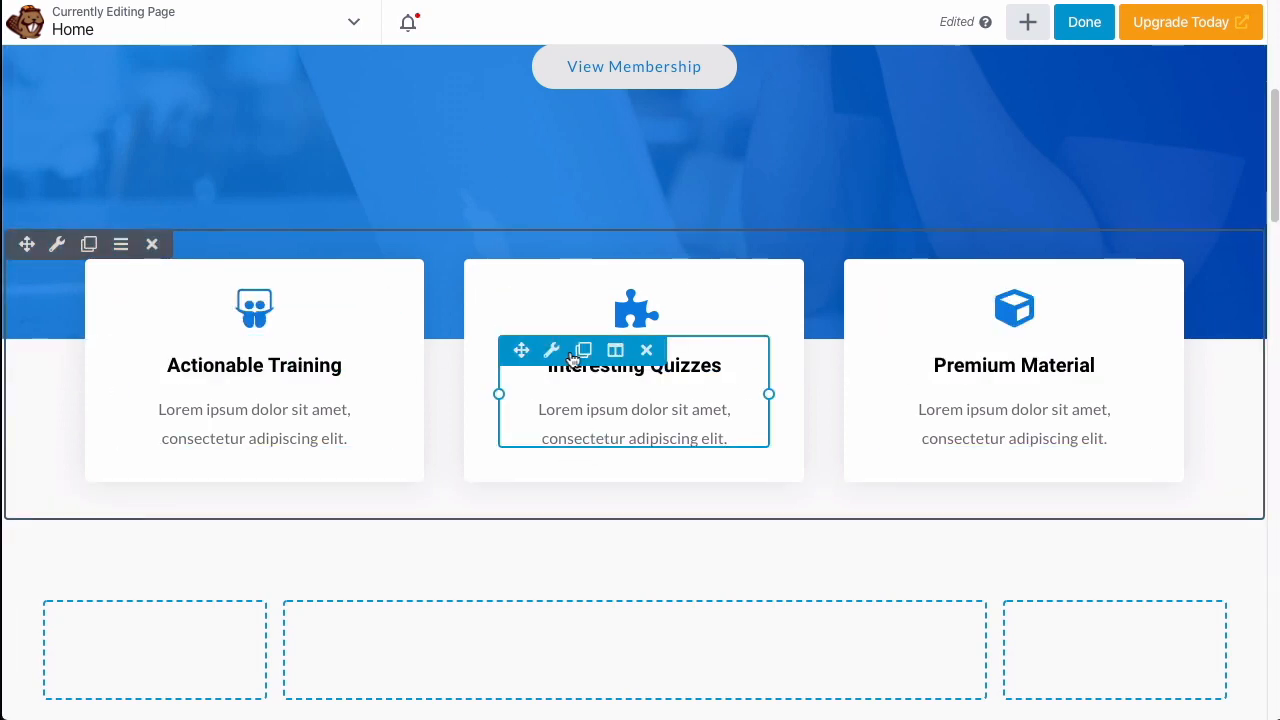
{"action": "scroll", "coordinate": [540, 393], "scroll_direction": "down", "scroll_amount": 5}
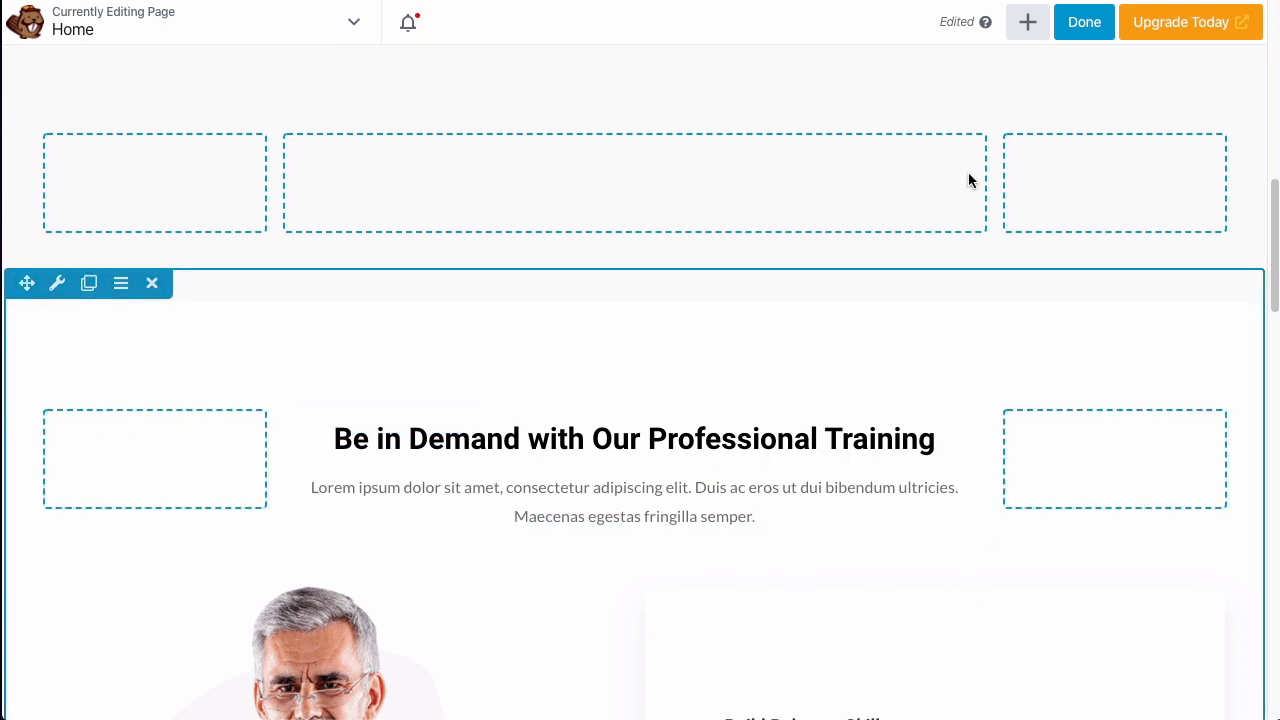
{"action": "left_click", "coordinate": [1078, 25]}
{"action": "left_click", "coordinate": [1125, 22]}
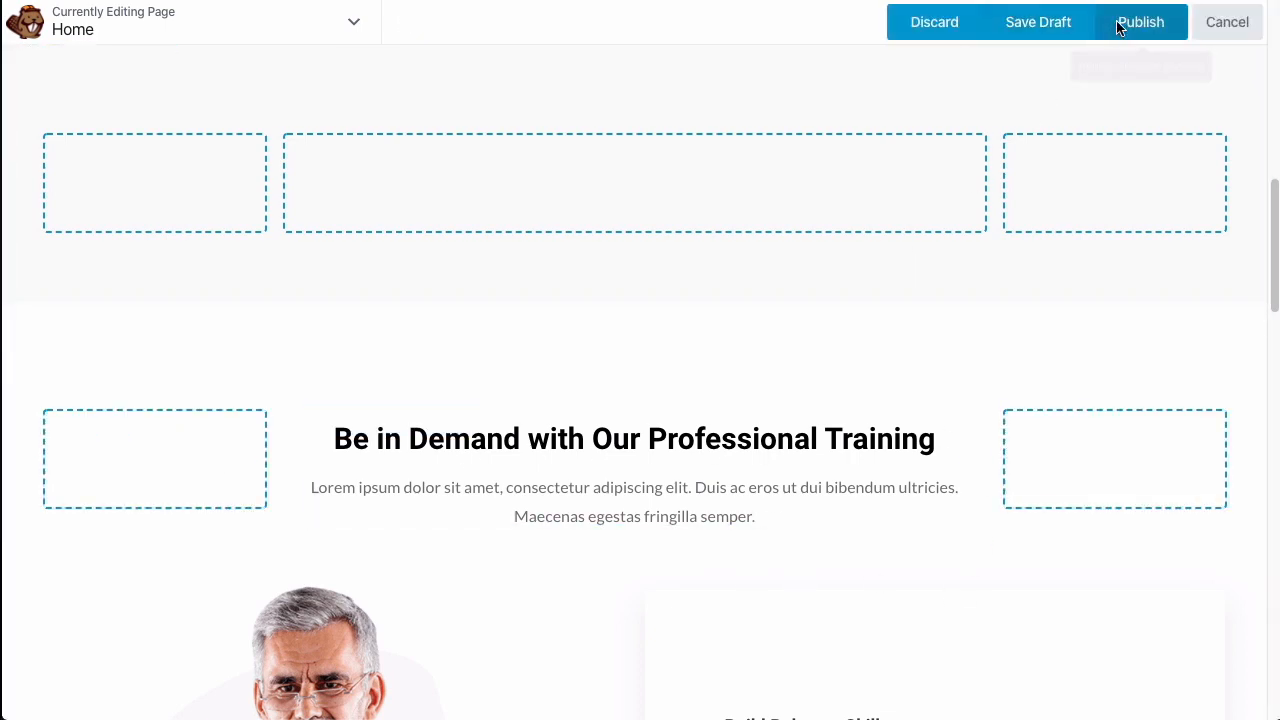
{"action": "scroll", "coordinate": [581, 330], "scroll_direction": "up", "scroll_amount": 5}
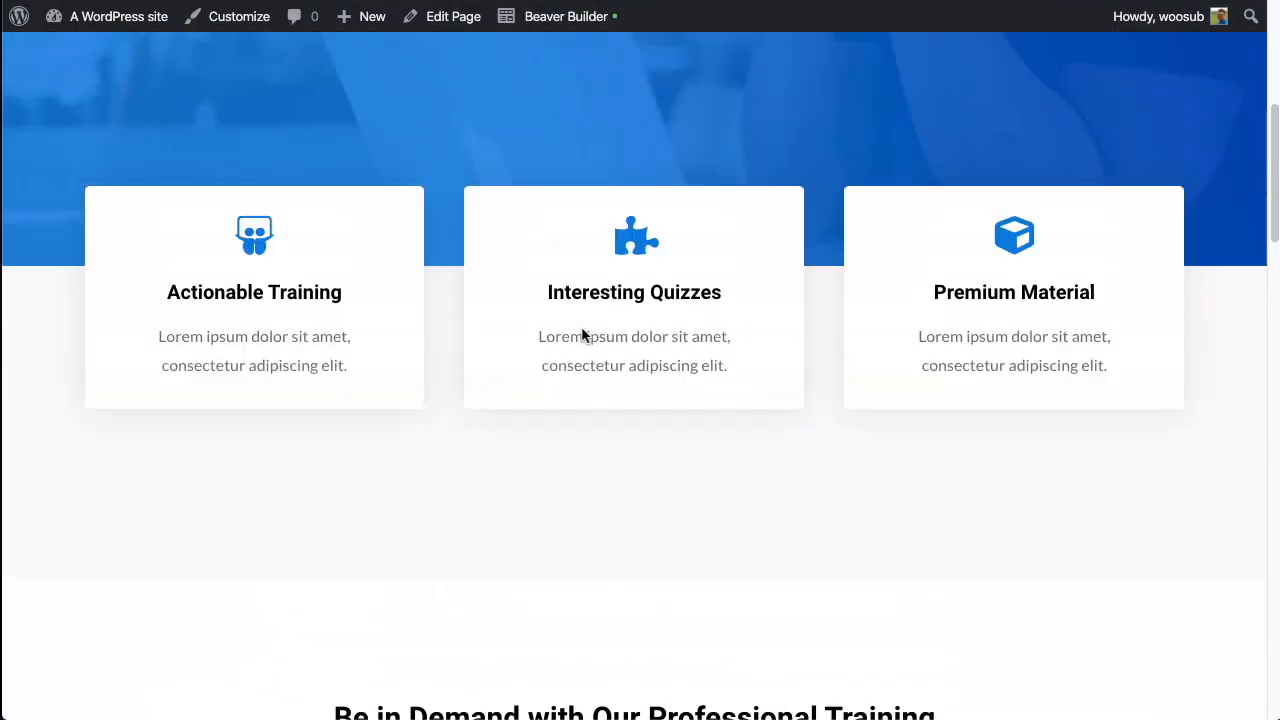
Review the published home page from the feature boxes down to the student testimonials and back to the hero.
{"action": "scroll", "coordinate": [600, 526], "scroll_direction": "down", "scroll_amount": 6}
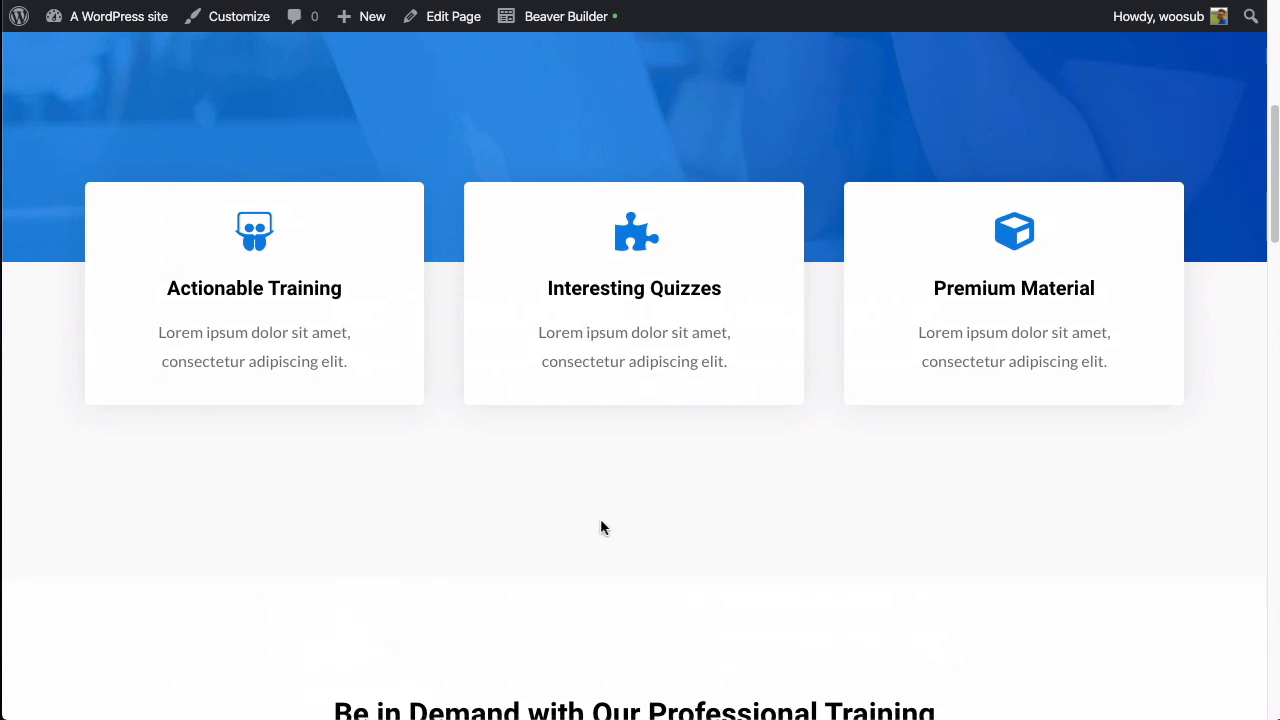
{"action": "scroll", "coordinate": [600, 527], "scroll_direction": "down", "scroll_amount": 6}
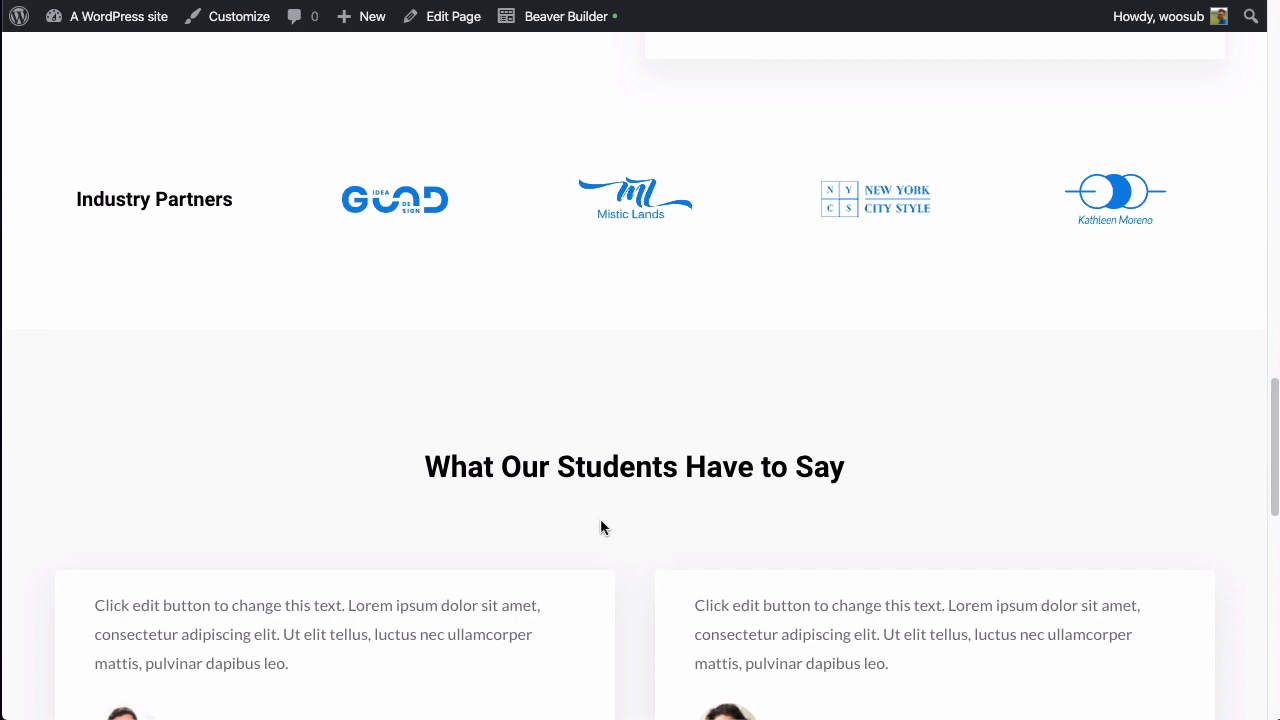
{"action": "scroll", "coordinate": [600, 527], "scroll_direction": "up", "scroll_amount": 8}
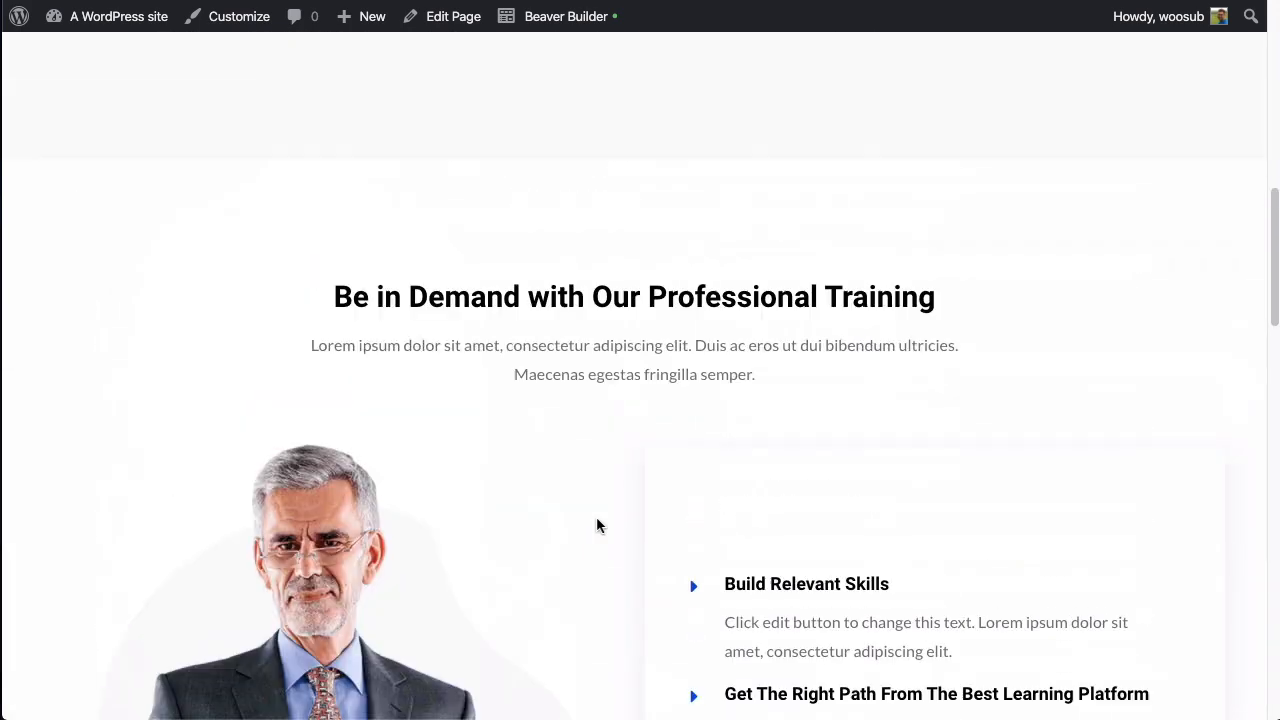
{"action": "scroll", "coordinate": [596, 516], "scroll_direction": "up", "scroll_amount": 1}
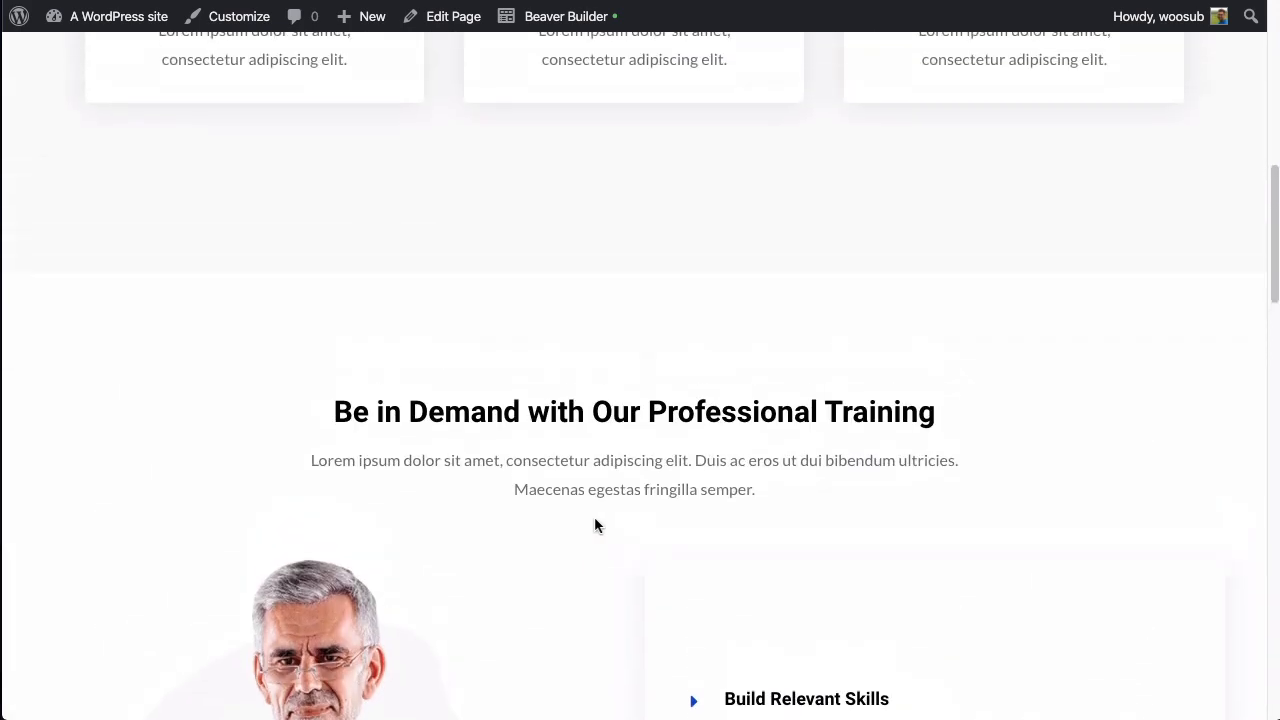
{"action": "scroll", "coordinate": [594, 516], "scroll_direction": "up", "scroll_amount": 8}
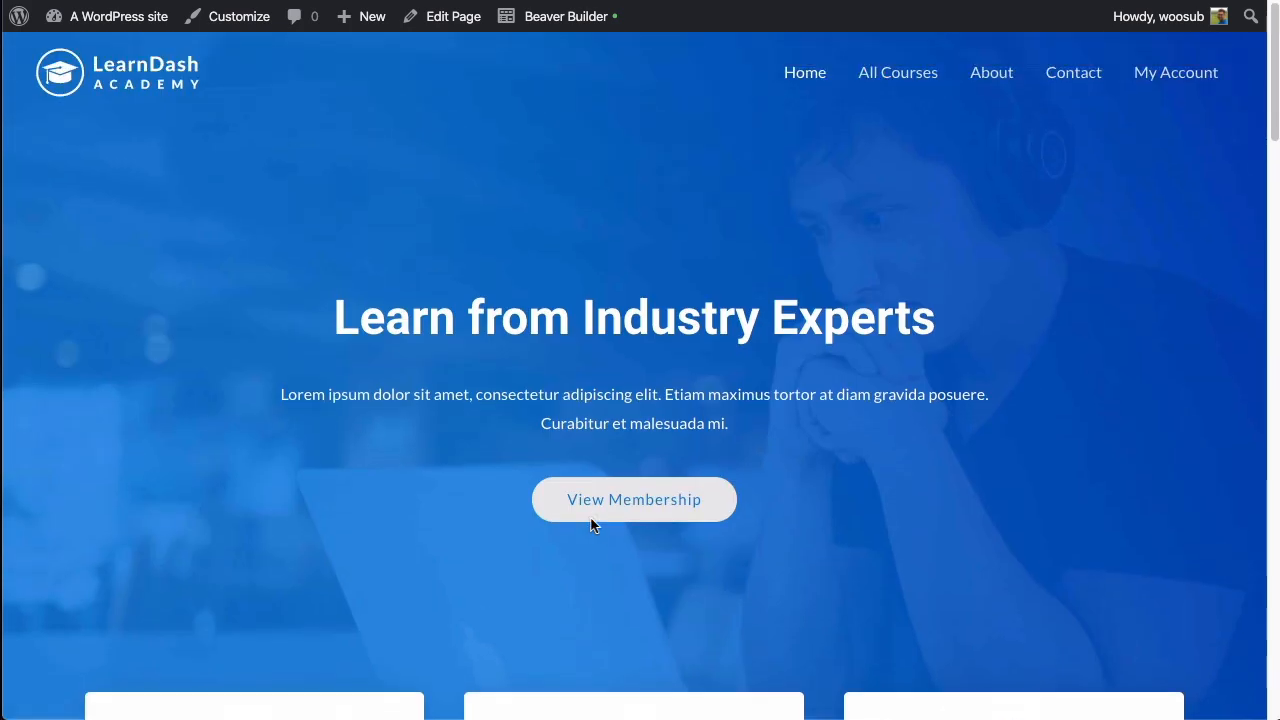
Open the site's My Account page in Beaver Builder and open the [learndash_login] text module for editing.
{"action": "left_click", "coordinate": [1180, 80]}
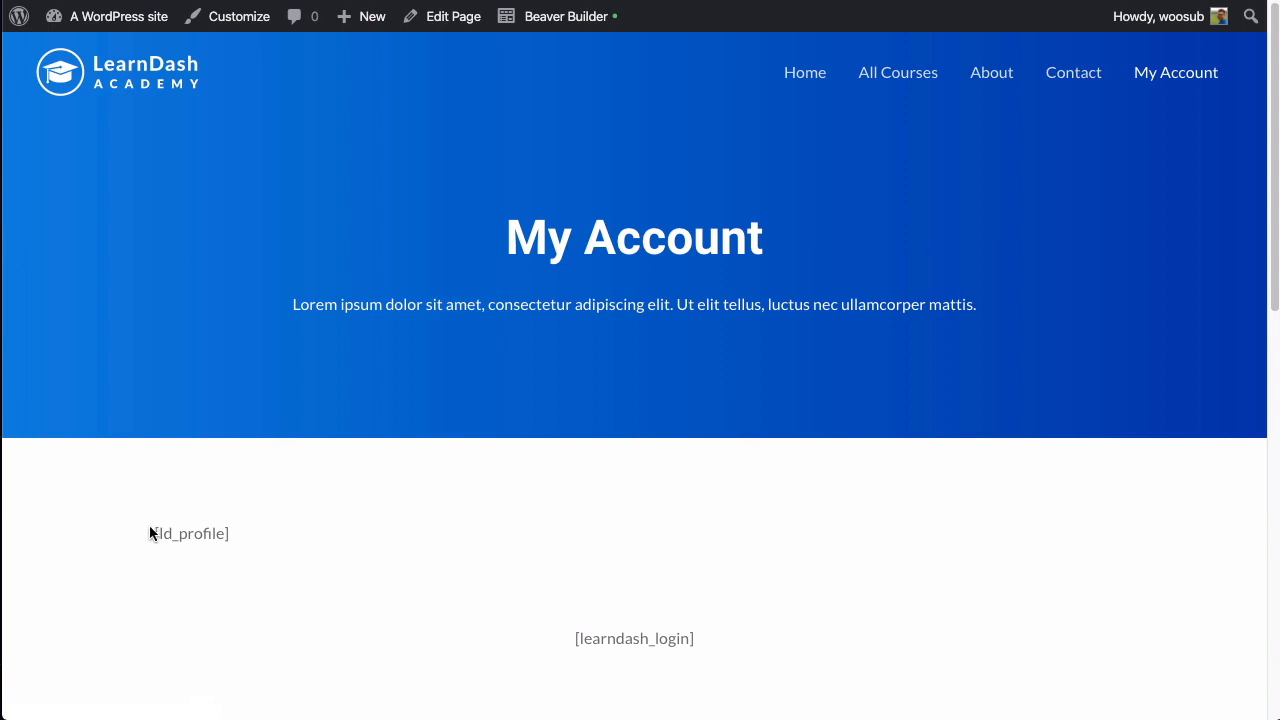
{"action": "left_click_drag", "start_coordinate": [150, 533], "coordinate": [750, 663]}
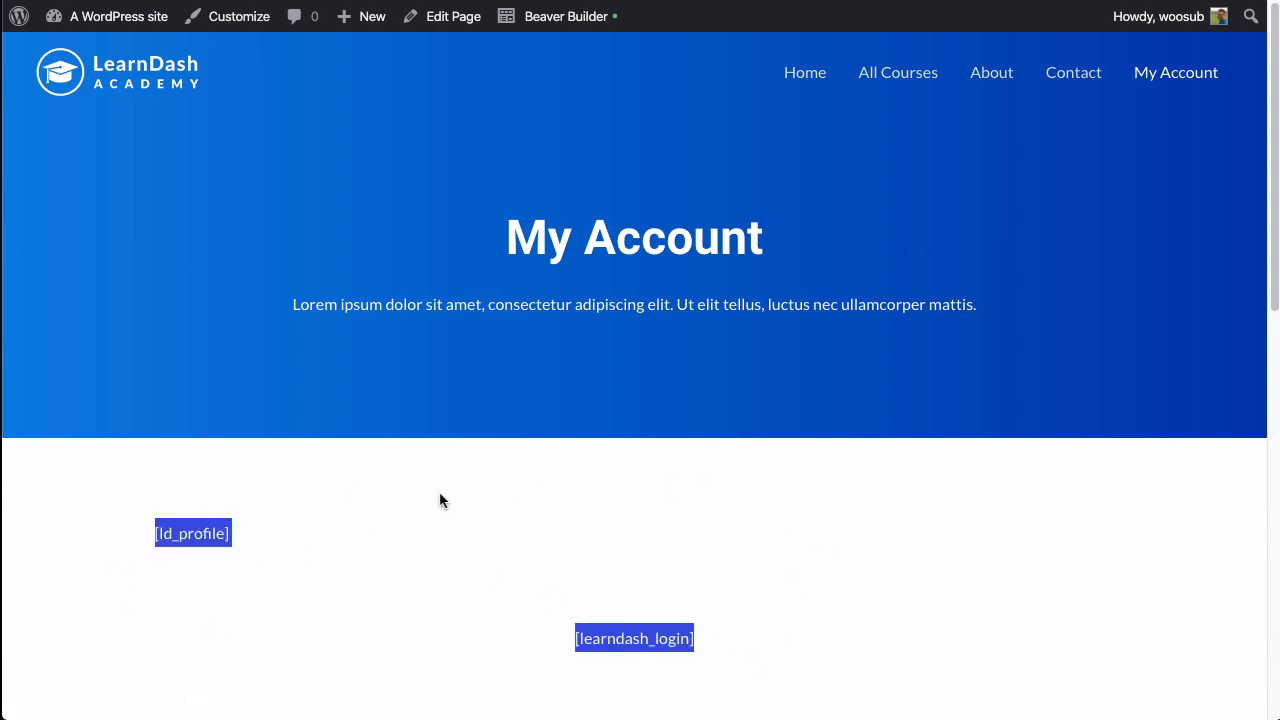
{"action": "left_click", "coordinate": [553, 22]}
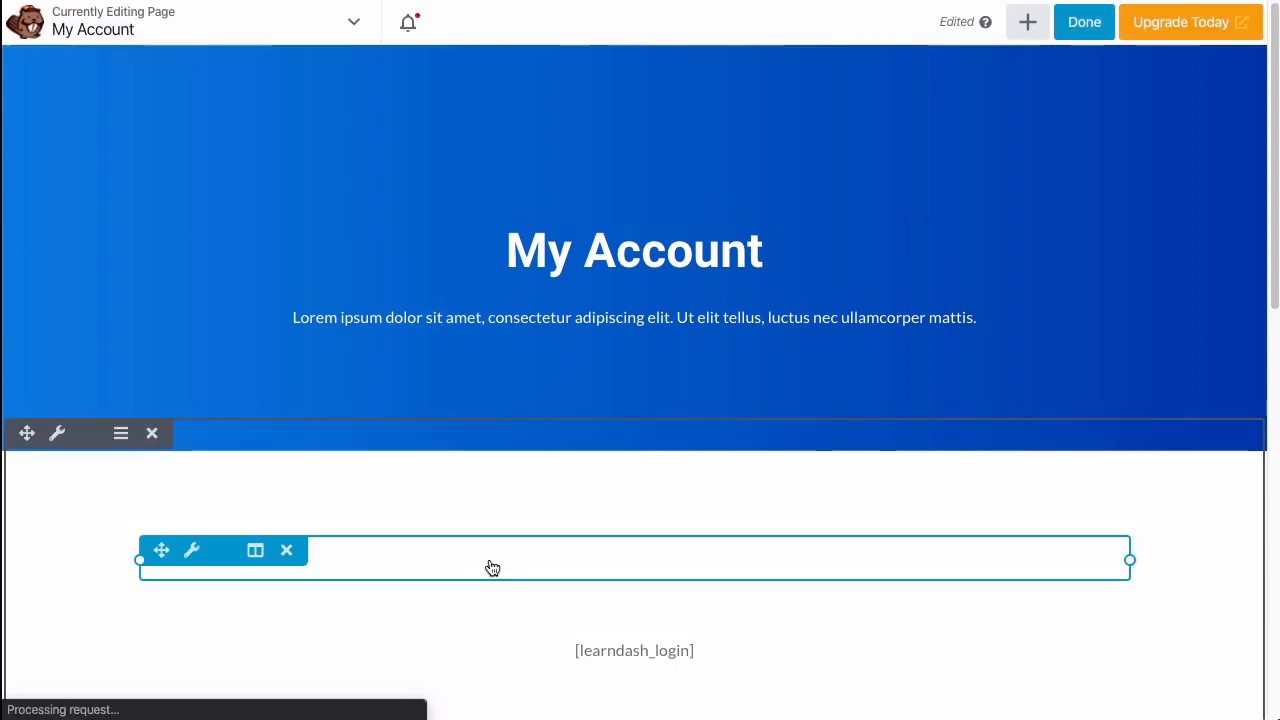
{"action": "left_click", "coordinate": [610, 652]}
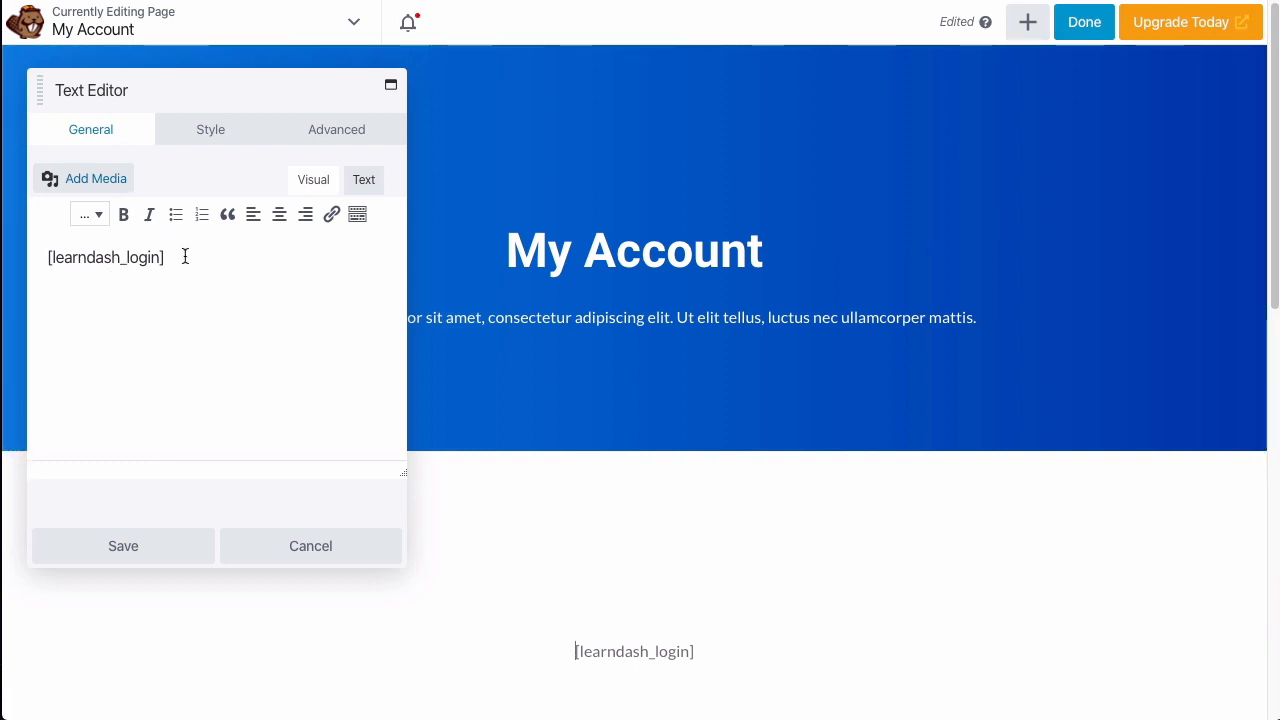
{"action": "left_click_drag", "start_coordinate": [185, 256], "coordinate": [23, 260]}
{"action": "left_click", "coordinate": [155, 268]}
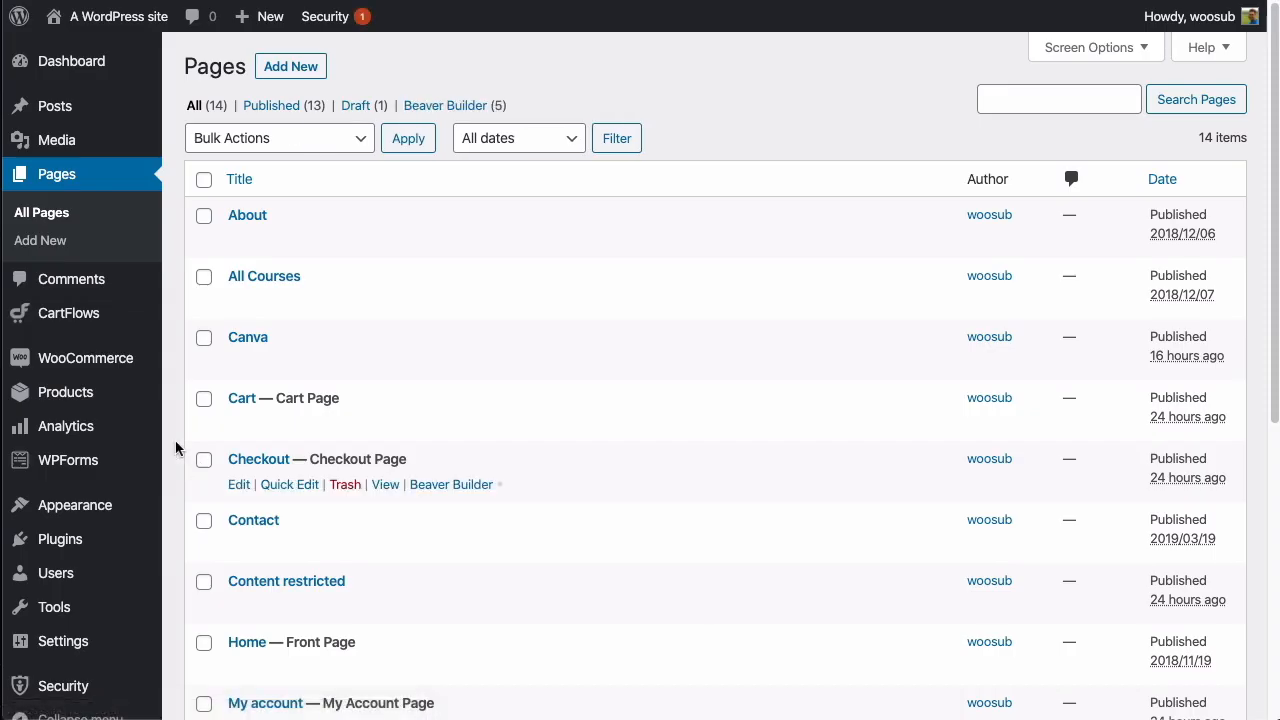
Look through WooCommerce's General and Products settings, including the Shop page assignment, for the account page setup.
{"action": "mouse_move", "coordinate": [153, 358]}
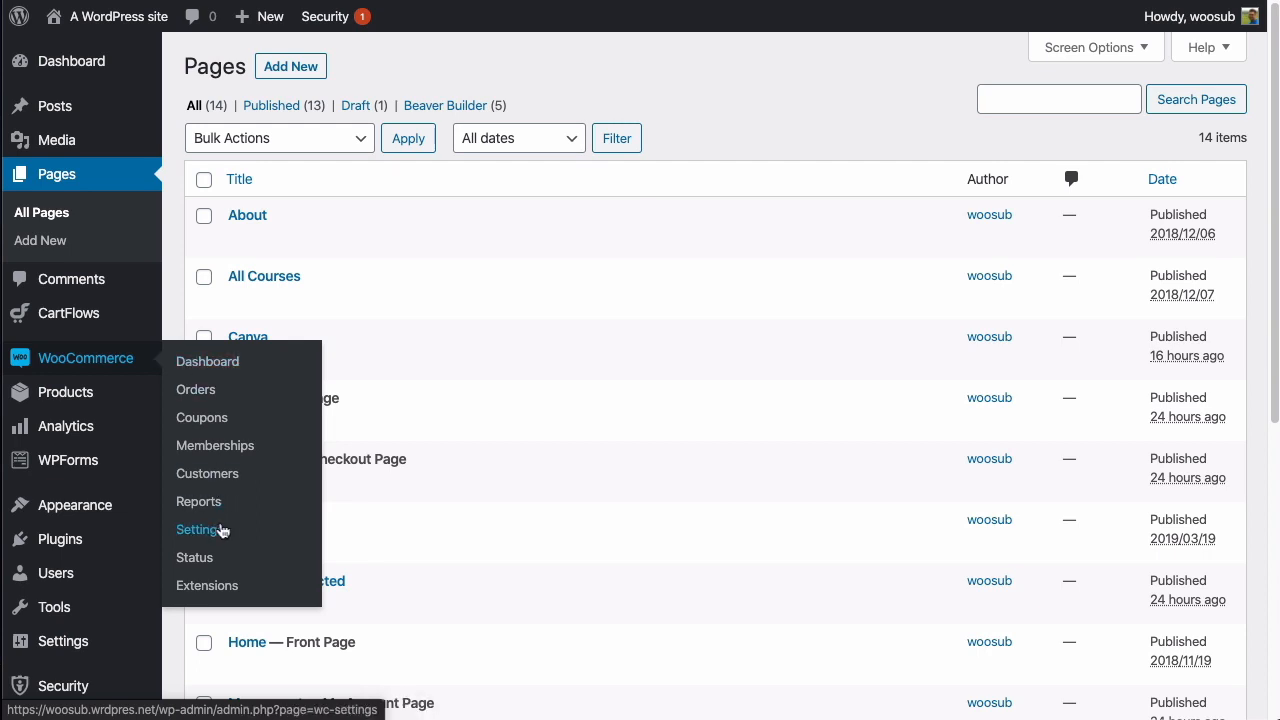
{"action": "left_click", "coordinate": [222, 530]}
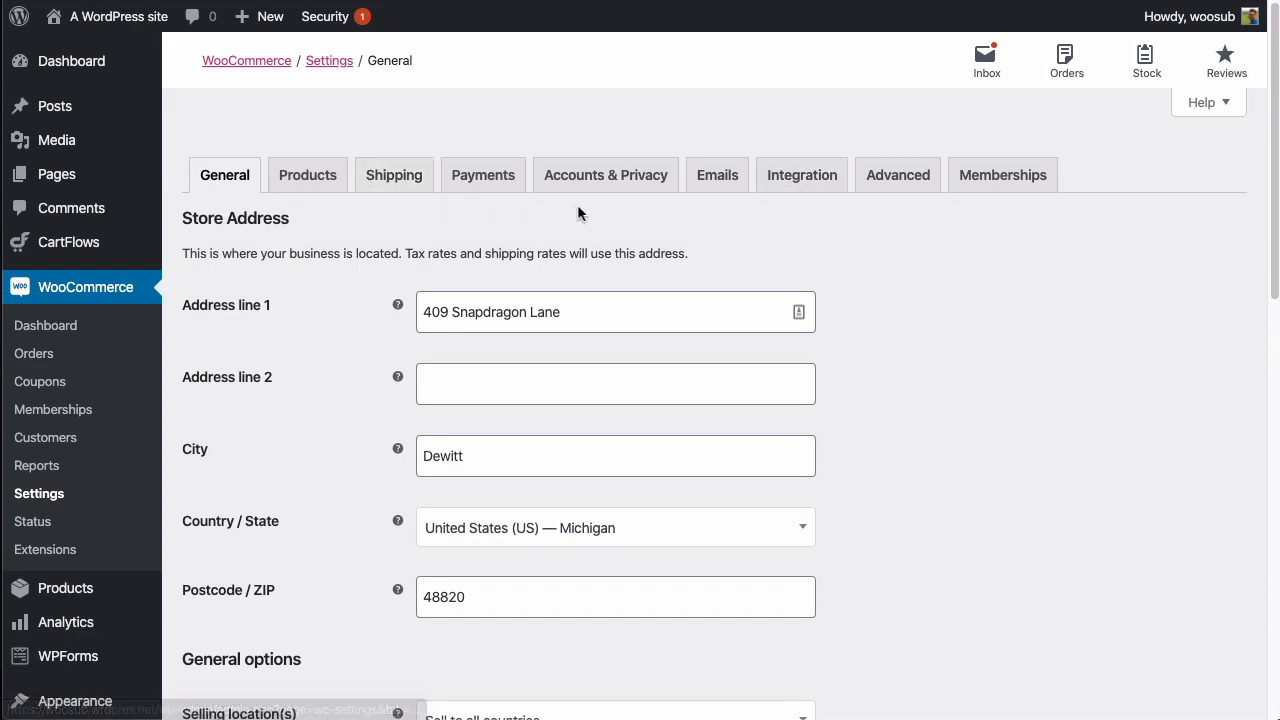
{"action": "scroll", "coordinate": [580, 212], "scroll_direction": "down", "scroll_amount": 10}
{"action": "scroll", "coordinate": [580, 212], "scroll_direction": "up", "scroll_amount": 10}
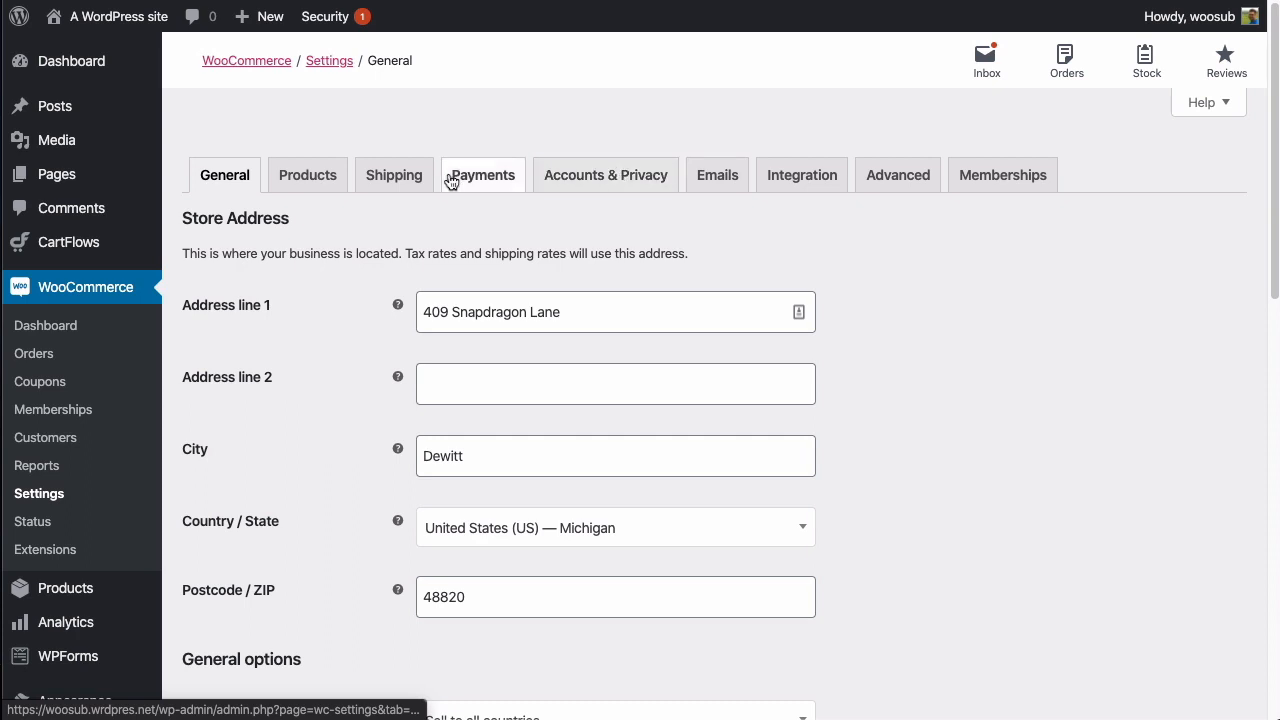
{"action": "left_click", "coordinate": [320, 186]}
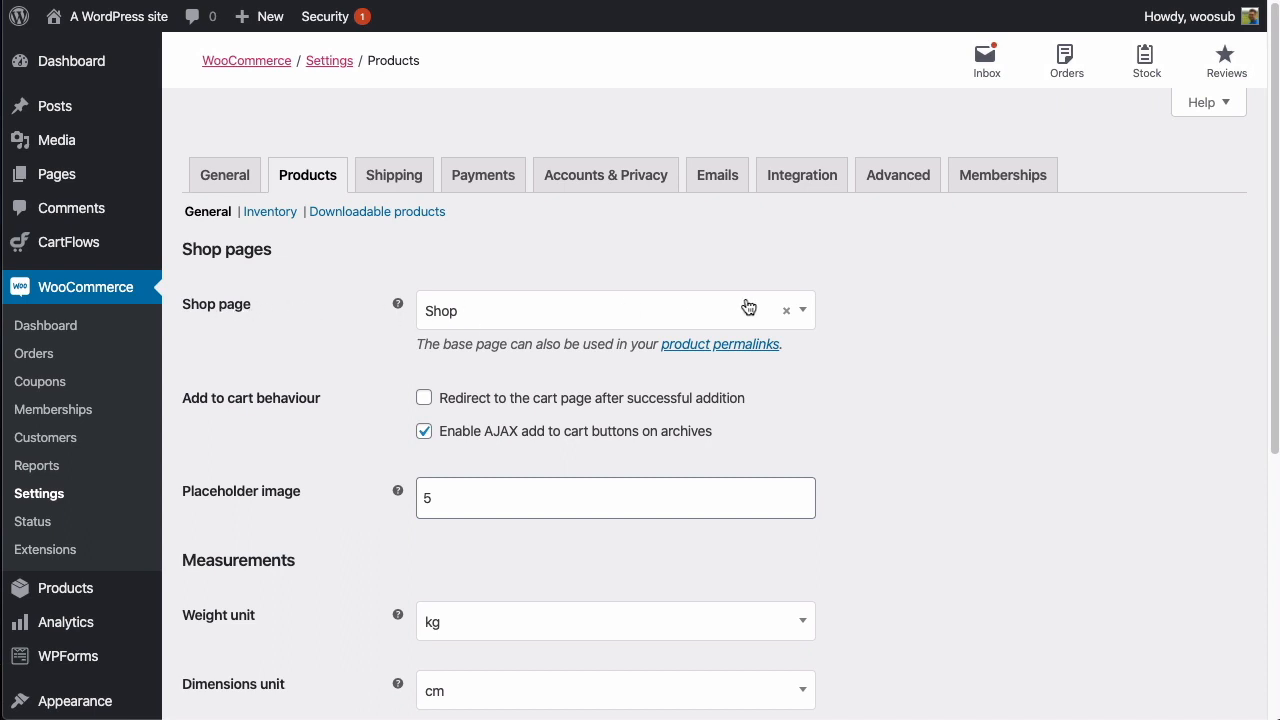
{"action": "left_click", "coordinate": [697, 314]}
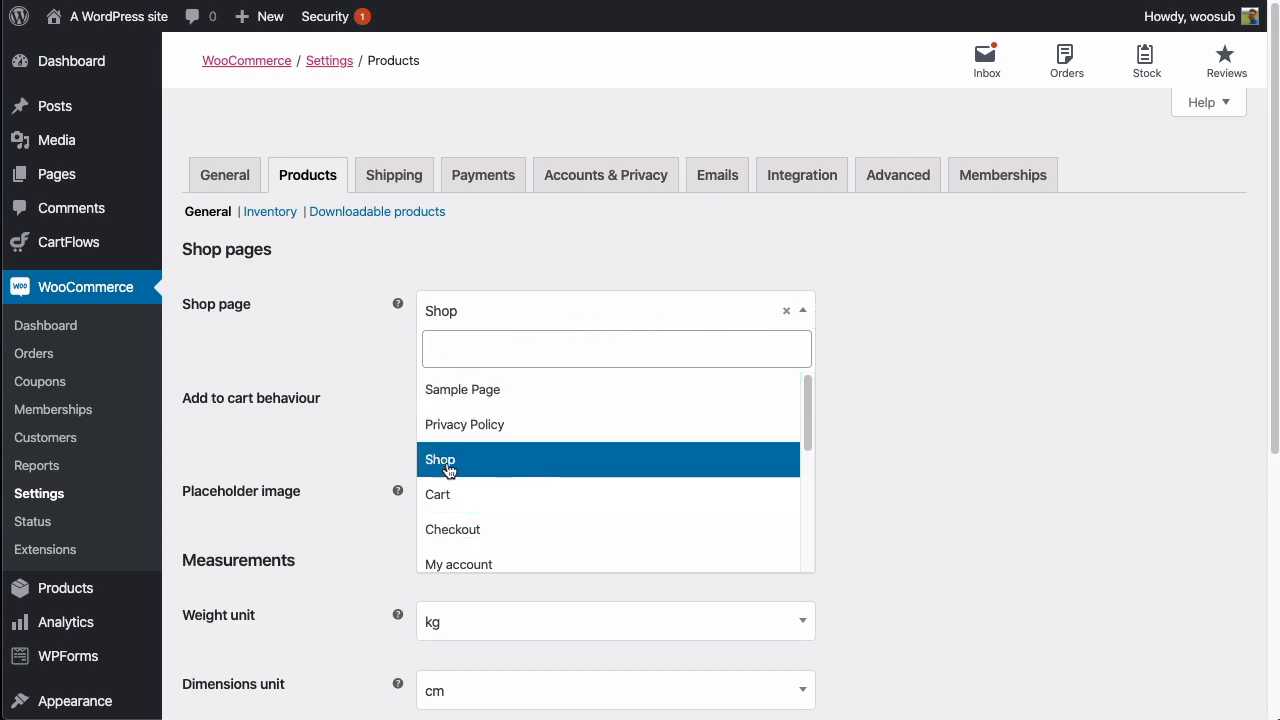
{"action": "left_click", "coordinate": [319, 332]}
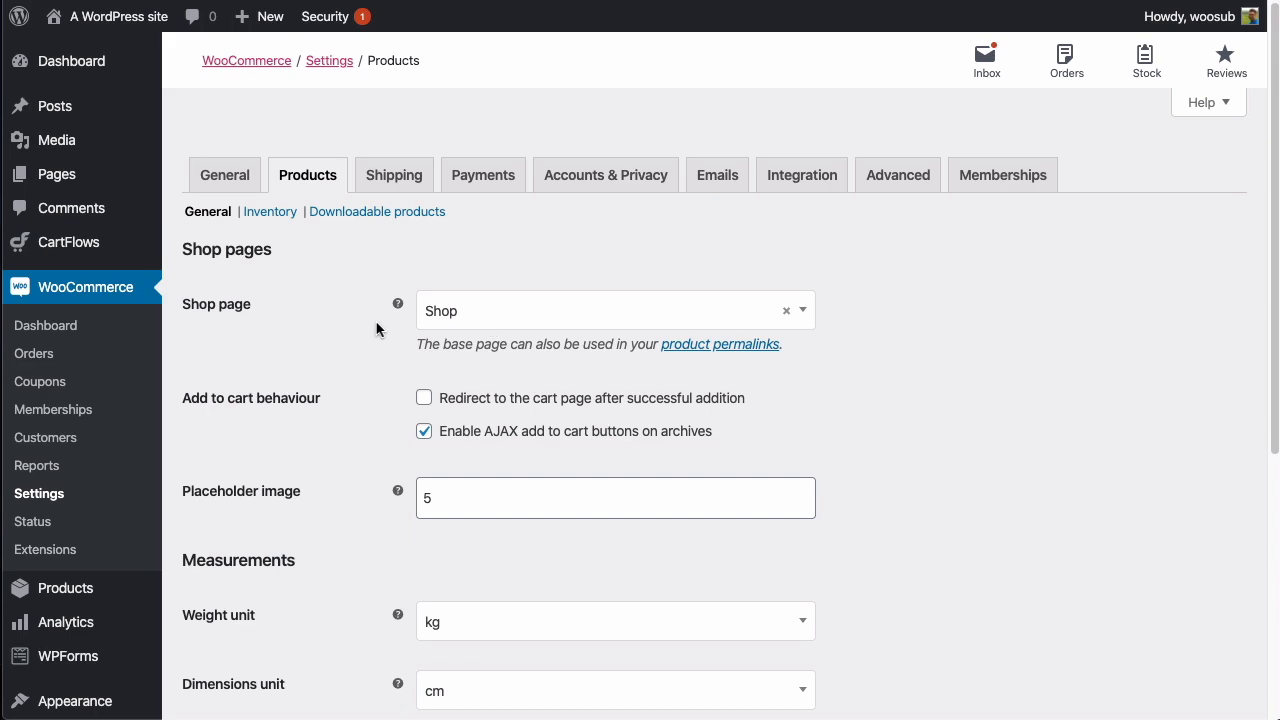
{"action": "scroll", "coordinate": [374, 329], "scroll_direction": "down", "scroll_amount": 5}
{"action": "scroll", "coordinate": [375, 331], "scroll_direction": "up", "scroll_amount": 4}
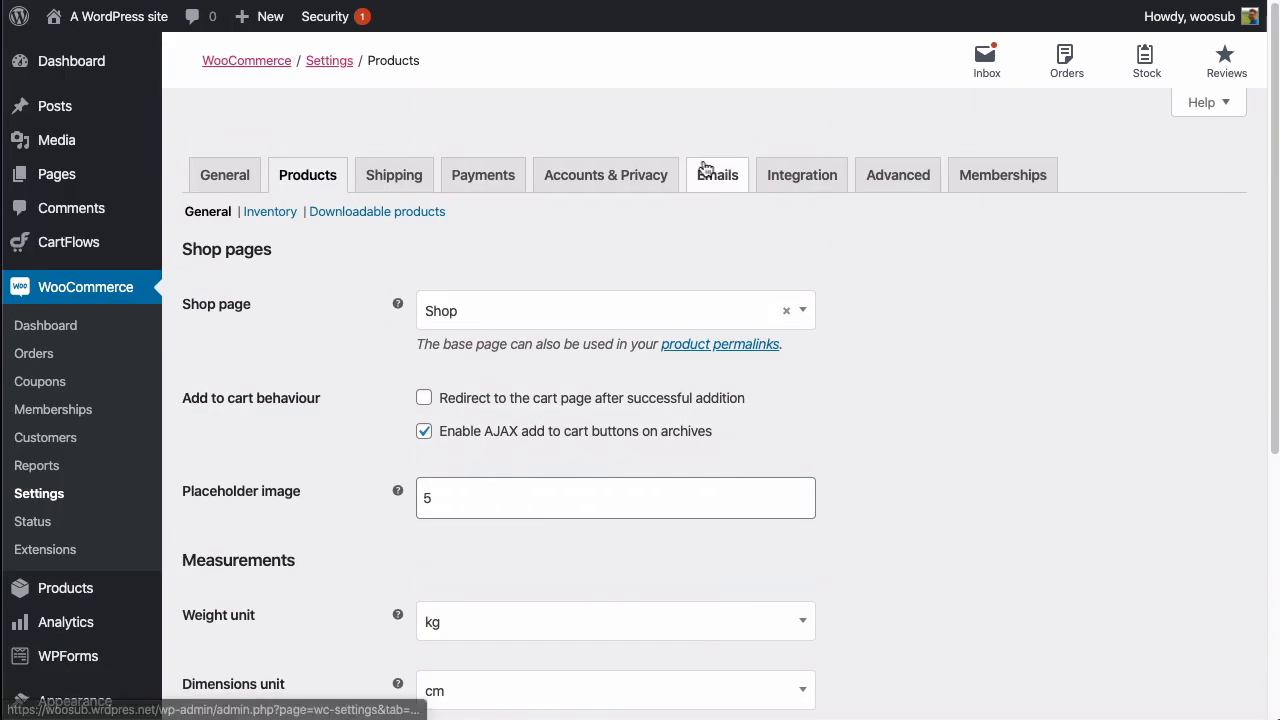
{"action": "left_click", "coordinate": [783, 177]}
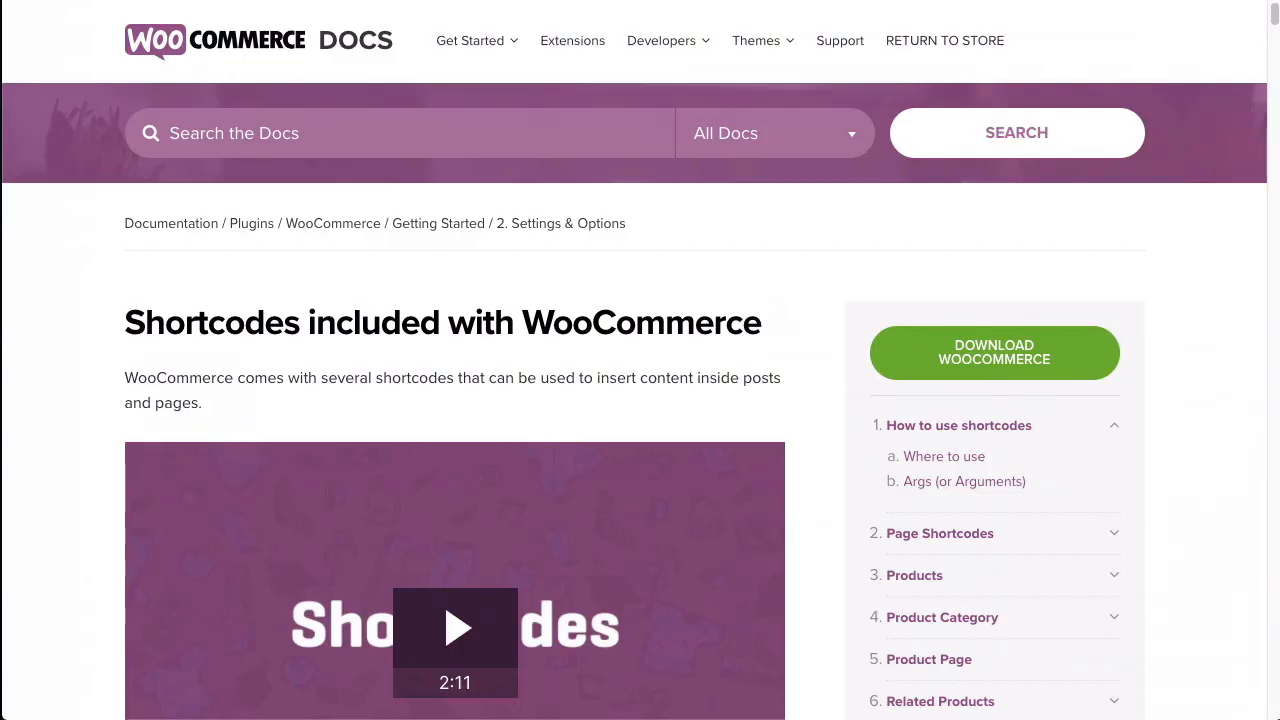
Copy the [woocommerce_my_account] line from the WooCommerce shortcode docs and paste it over [learndash_login] in the My Account text module.
{"action": "left_click_drag", "start_coordinate": [117, 335], "coordinate": [724, 322]}
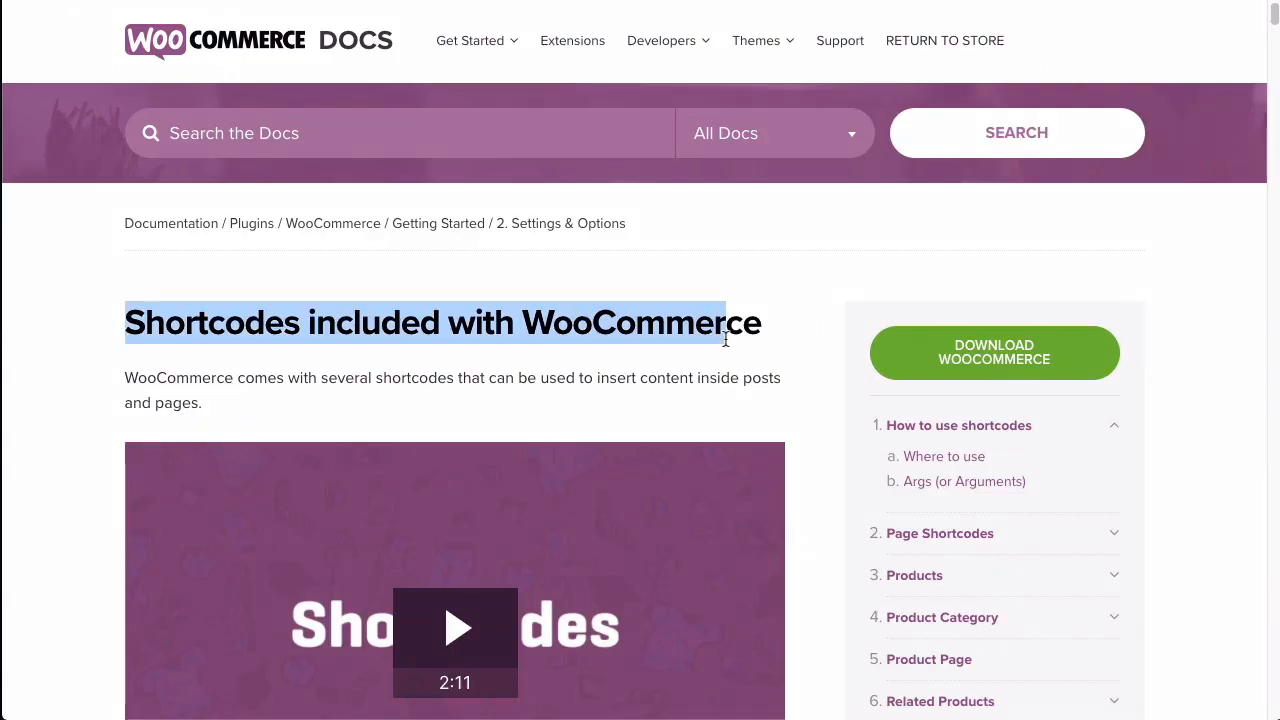
{"action": "left_click", "coordinate": [397, 337]}
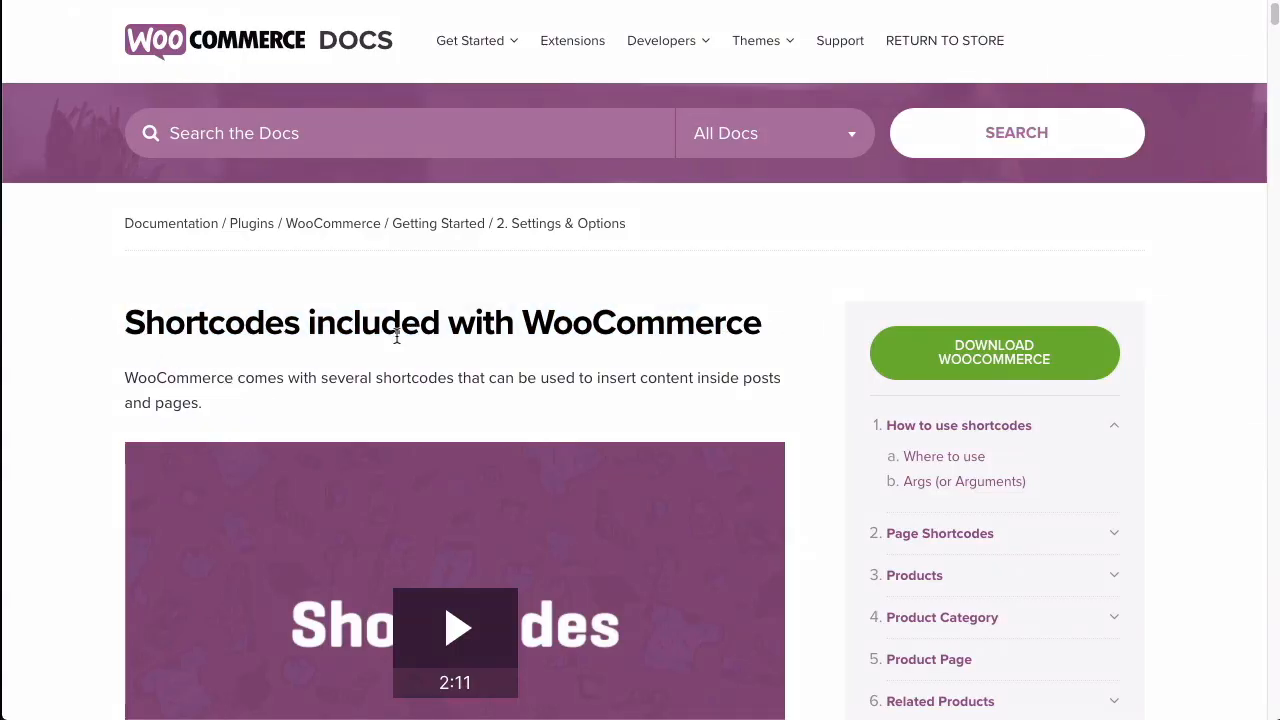
{"action": "left_click", "coordinate": [931, 537]}
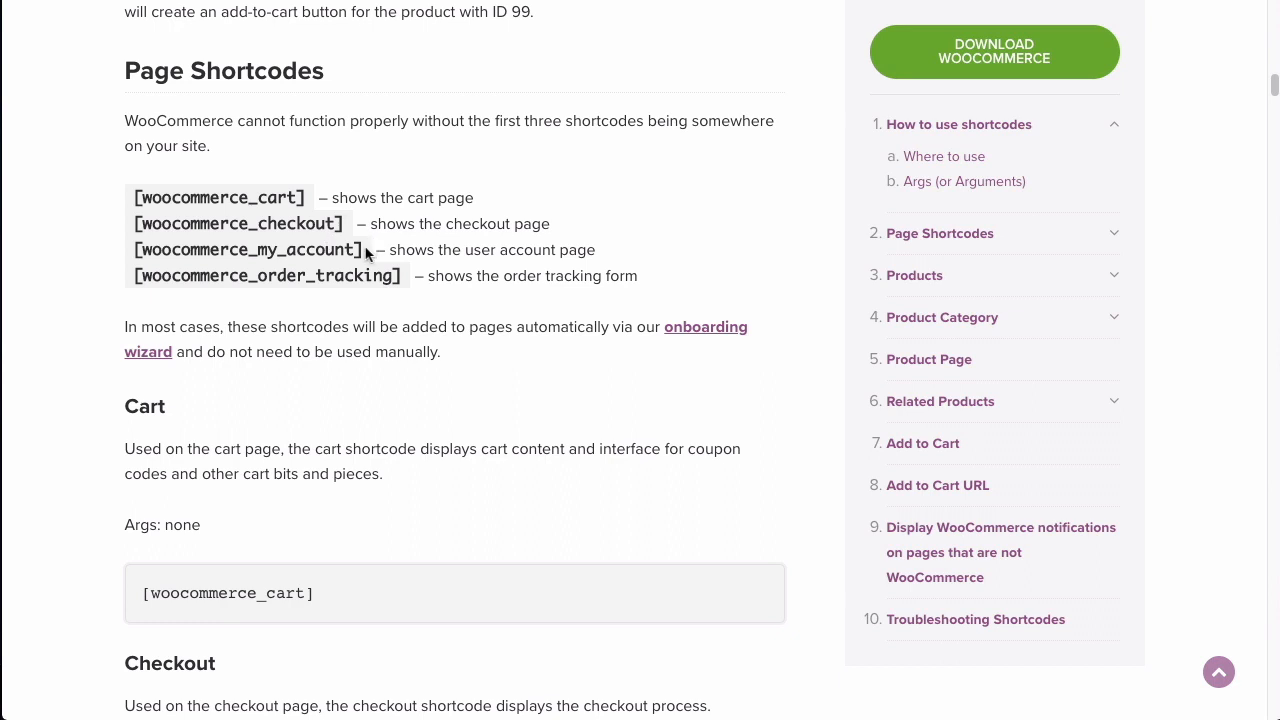
{"action": "left_click_drag", "start_coordinate": [368, 199], "coordinate": [200, 200]}
{"action": "triple_click", "coordinate": [248, 252]}
{"action": "key", "text": "ctrl+c"}
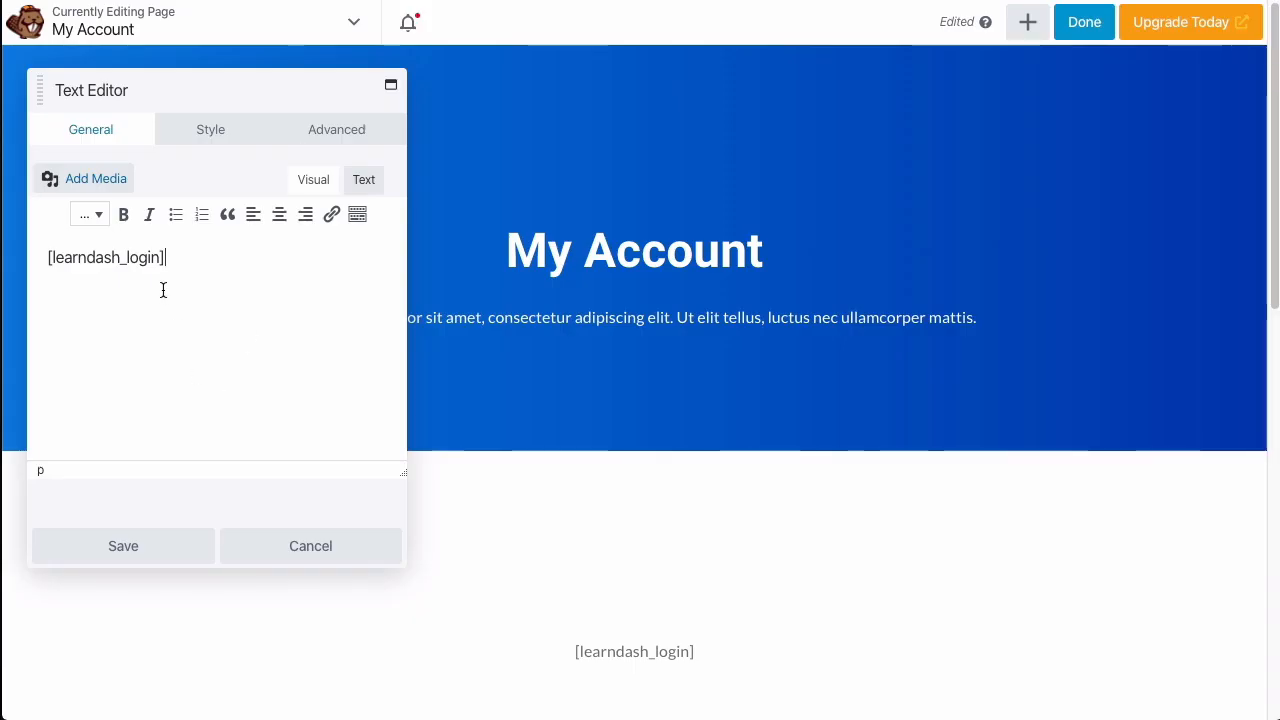
{"action": "key", "text": "ctrl+a"}
{"action": "key", "text": "ctrl+v"}
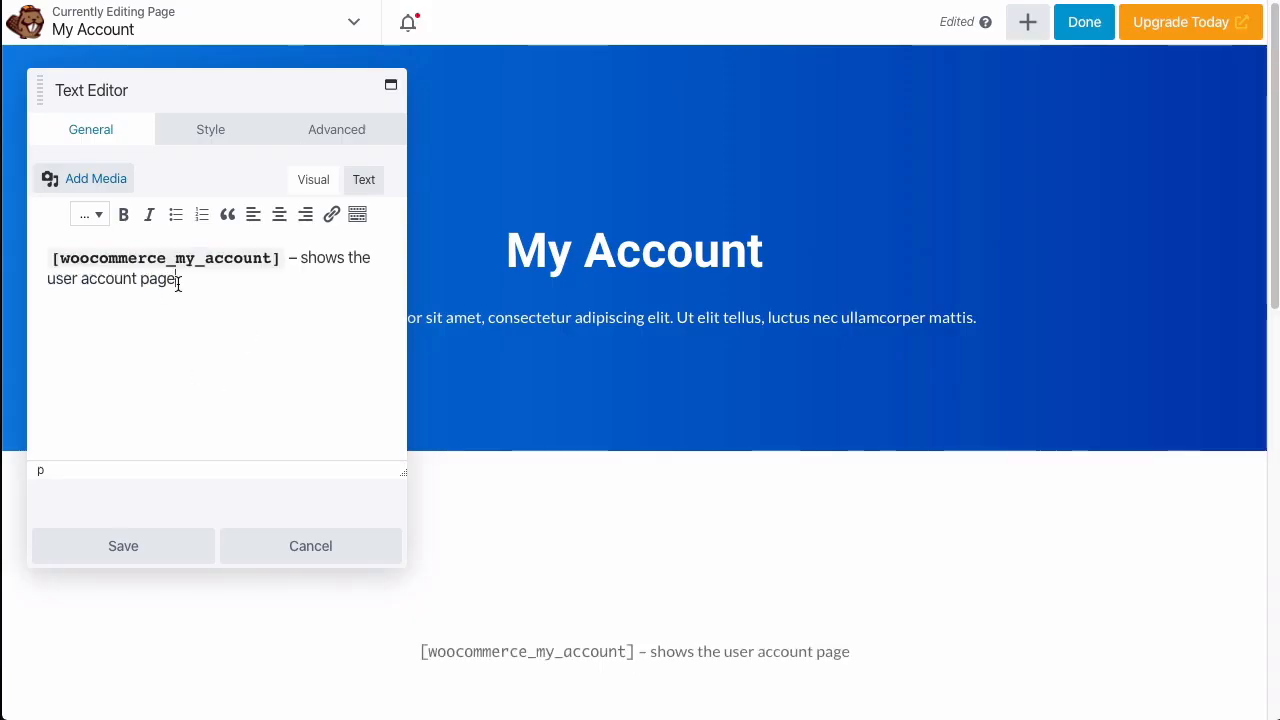
Strip the strong and code tags and the description, leaving only [woocommerce_my_account], and save the text module.
{"action": "left_click", "coordinate": [365, 183]}
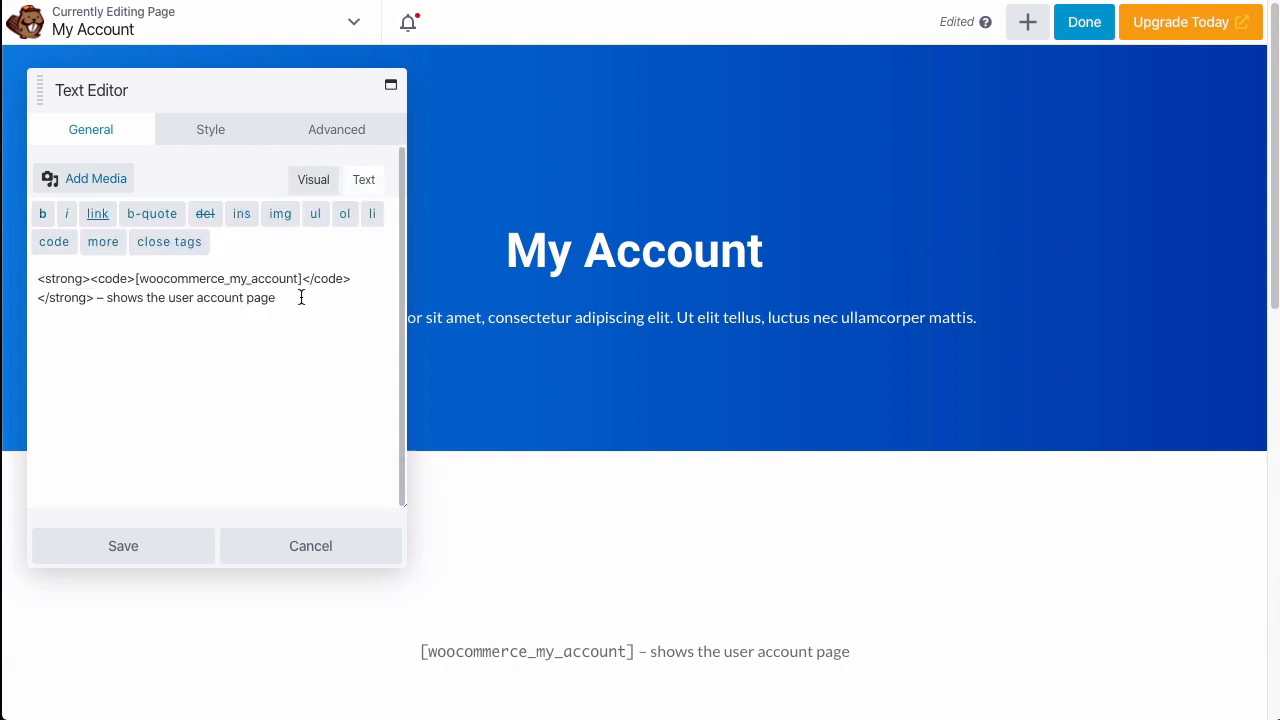
{"action": "key", "text": "shift+Home"}
{"action": "key", "text": "BackSpace"}
{"action": "key", "text": "BackSpace"}
{"action": "key", "text": "BackSpace"}
{"action": "key", "text": "BackSpace"}
{"action": "key", "text": "BackSpace"}
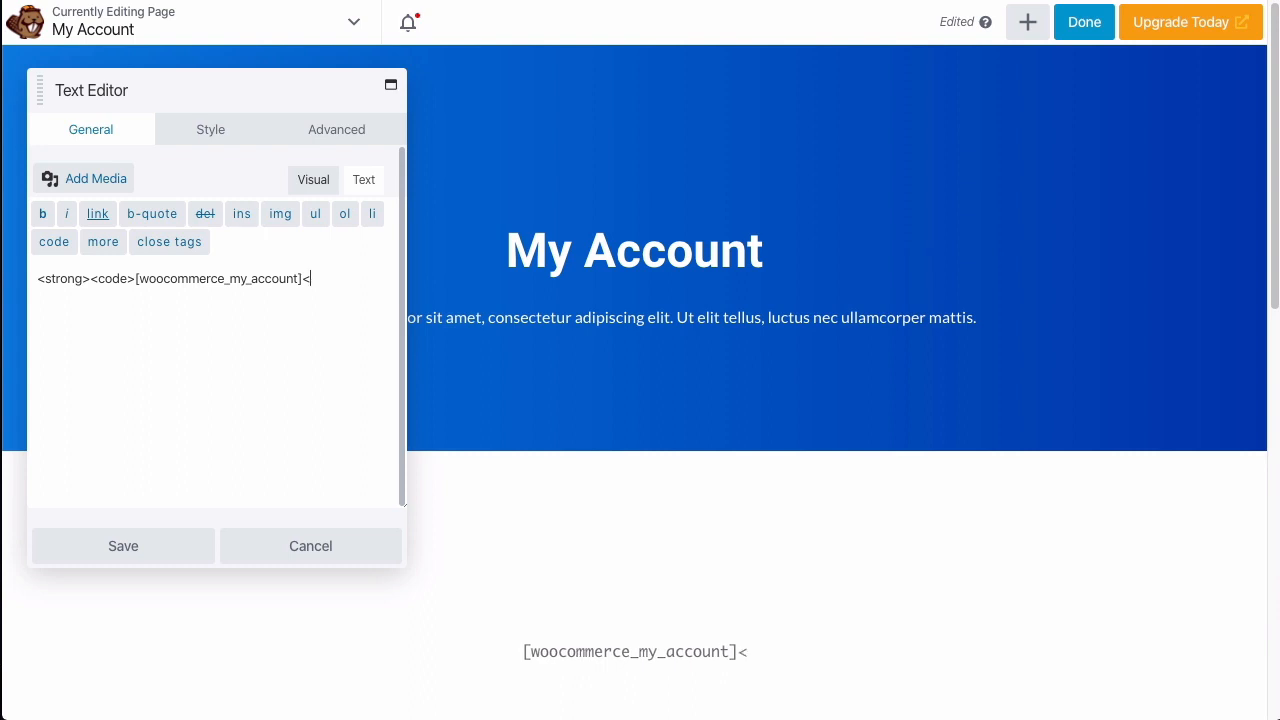
{"action": "key", "text": "Delete"}
{"action": "key", "text": "Delete"}
{"action": "key", "text": "Delete"}
{"action": "key", "text": "Delete"}
{"action": "key", "text": "Delete"}
{"action": "key", "text": "Delete"}
{"action": "key", "text": "Delete"}
{"action": "key", "text": "Delete"}
{"action": "key", "text": "Delete"}
{"action": "key", "text": "Delete"}
{"action": "key", "text": "Delete"}
{"action": "key", "text": "Delete"}
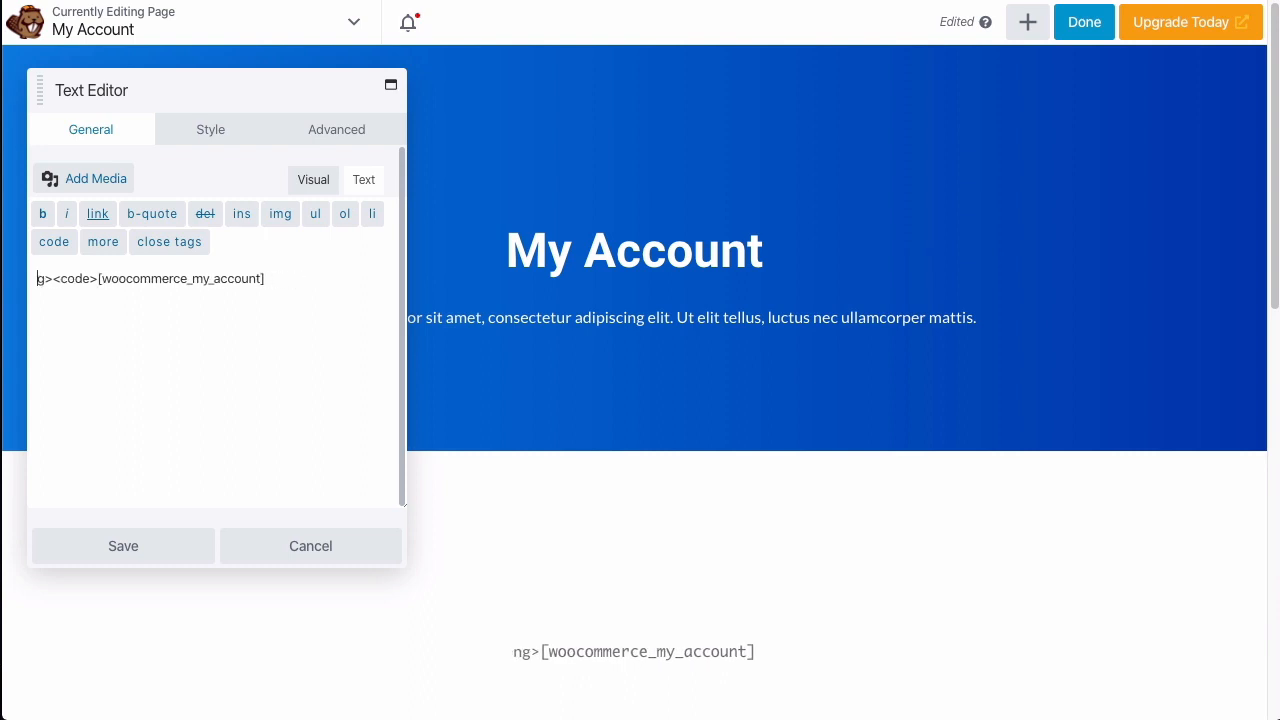
{"action": "key", "text": "Delete"}
{"action": "key", "text": "Delete"}
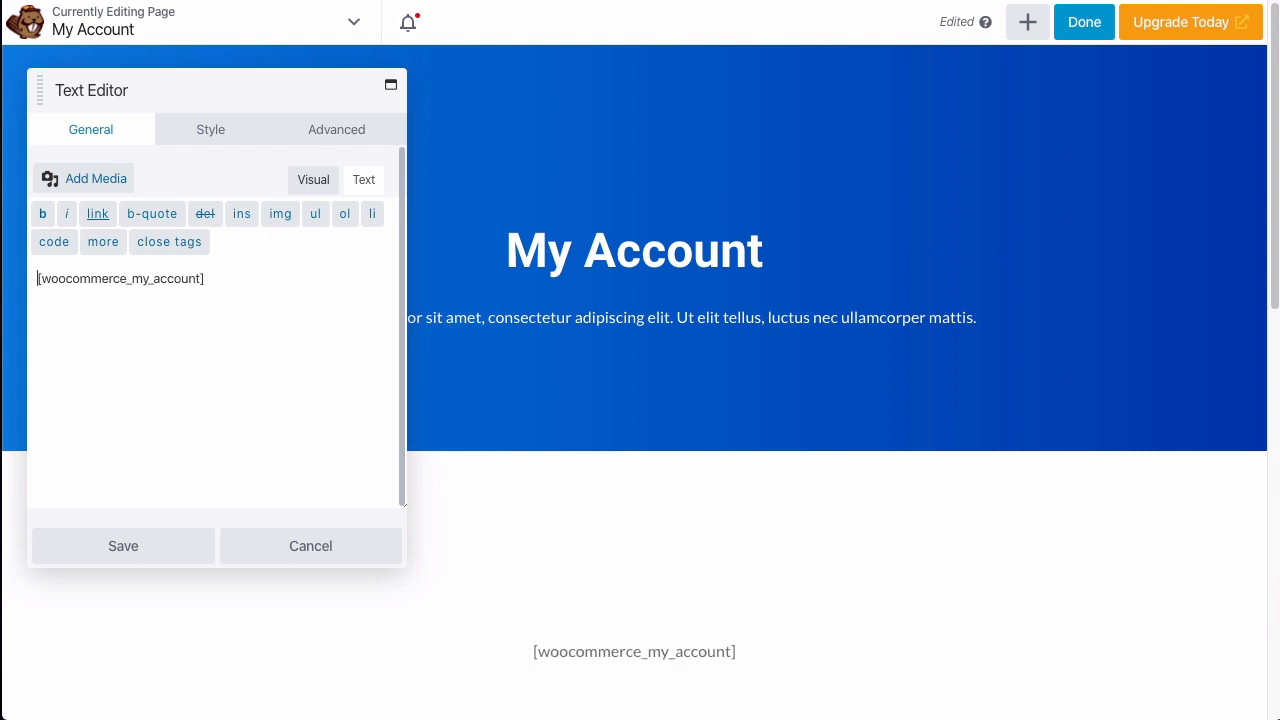
{"action": "left_click", "coordinate": [168, 548]}
Delete the blank [ld_profile] module above the account menu and confirm its removal.
{"action": "scroll", "coordinate": [664, 580], "scroll_direction": "down", "scroll_amount": 4}
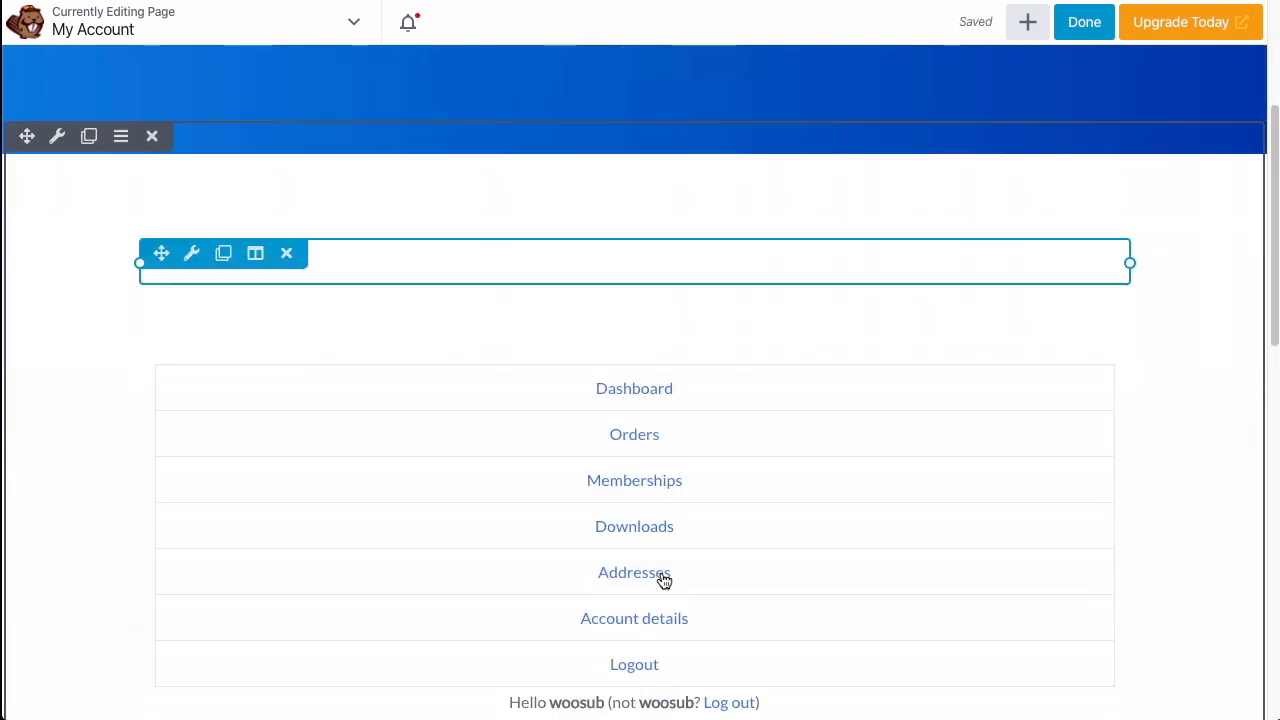
{"action": "scroll", "coordinate": [644, 638], "scroll_direction": "up", "scroll_amount": 1}
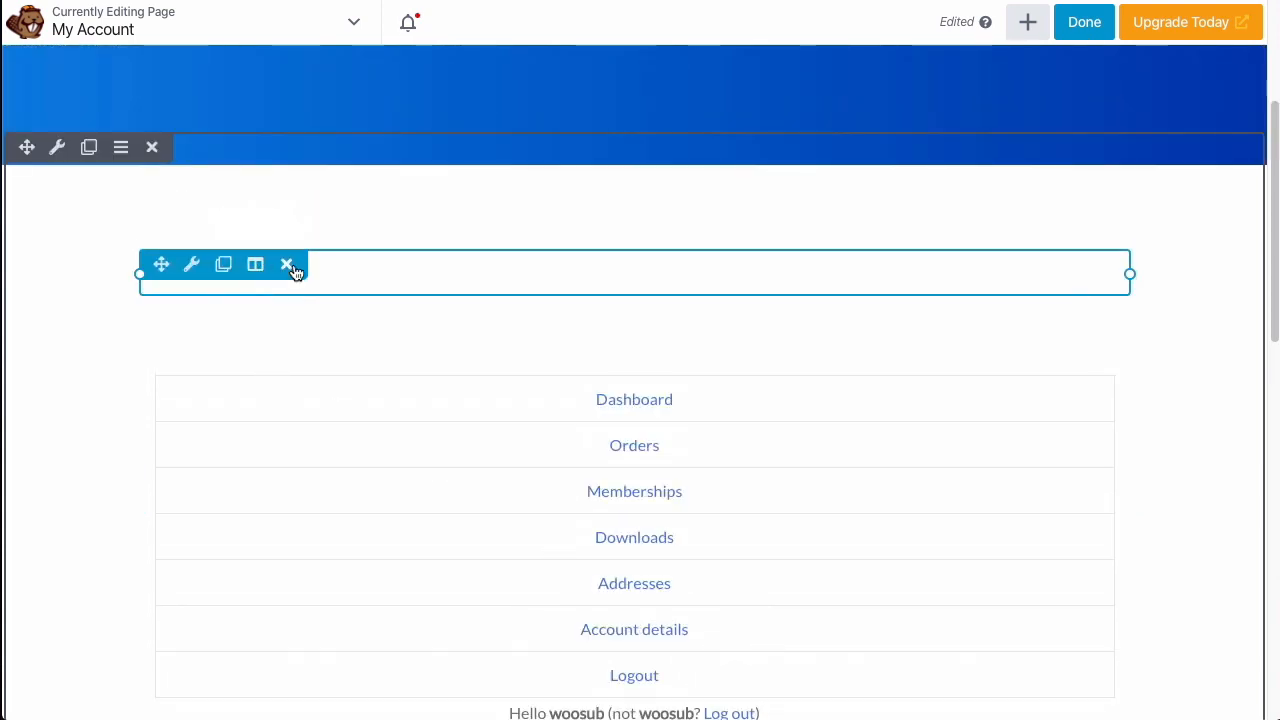
{"action": "left_click", "coordinate": [289, 266]}
{"action": "left_click", "coordinate": [813, 96]}
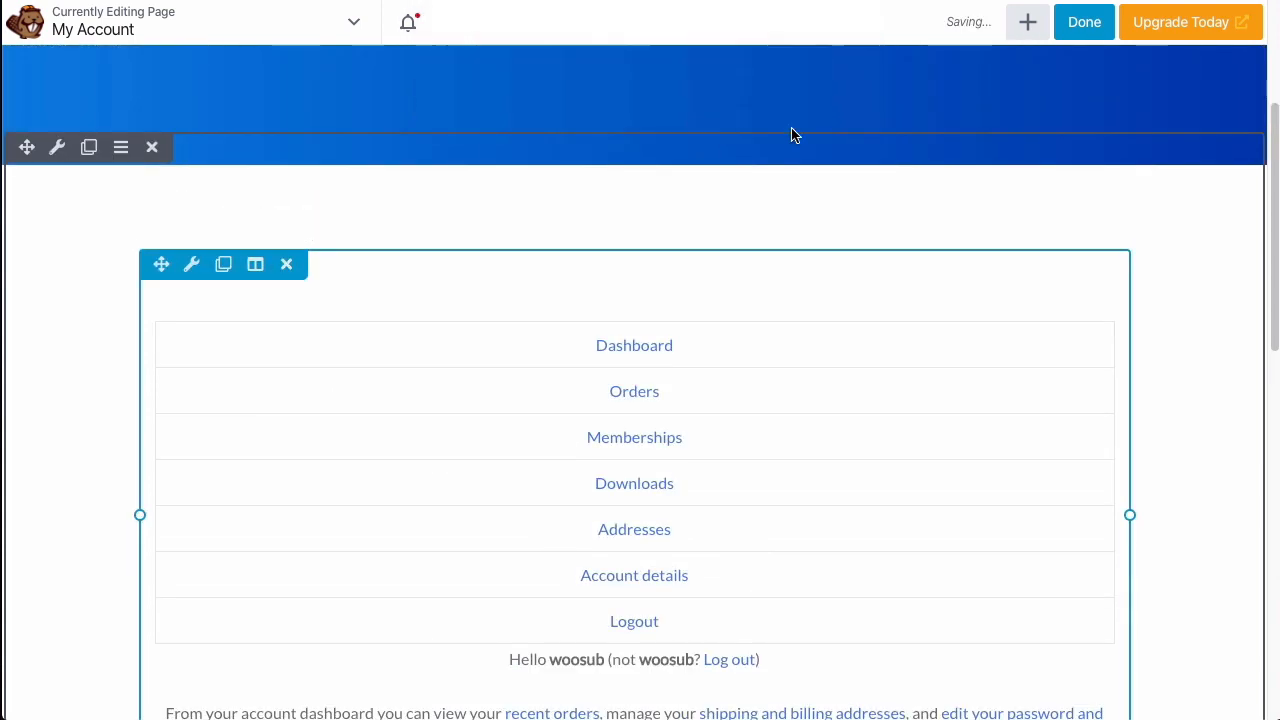
Review the account module on the My Account page, checking the layout CSS and the column's advanced settings without changing them.
{"action": "scroll", "coordinate": [614, 328], "scroll_direction": "down", "scroll_amount": 5}
{"action": "scroll", "coordinate": [614, 330], "scroll_direction": "up", "scroll_amount": 5}
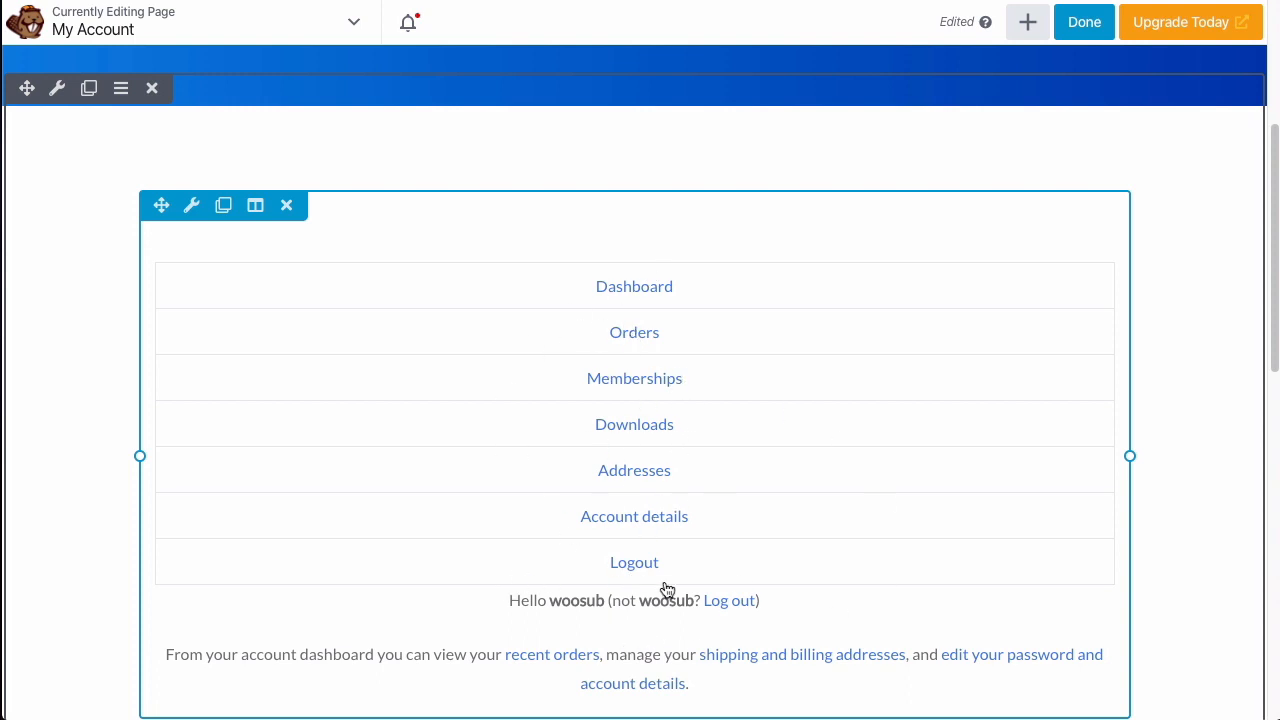
{"action": "scroll", "coordinate": [665, 588], "scroll_direction": "down", "scroll_amount": 1}
{"action": "scroll", "coordinate": [667, 590], "scroll_direction": "down", "scroll_amount": 2}
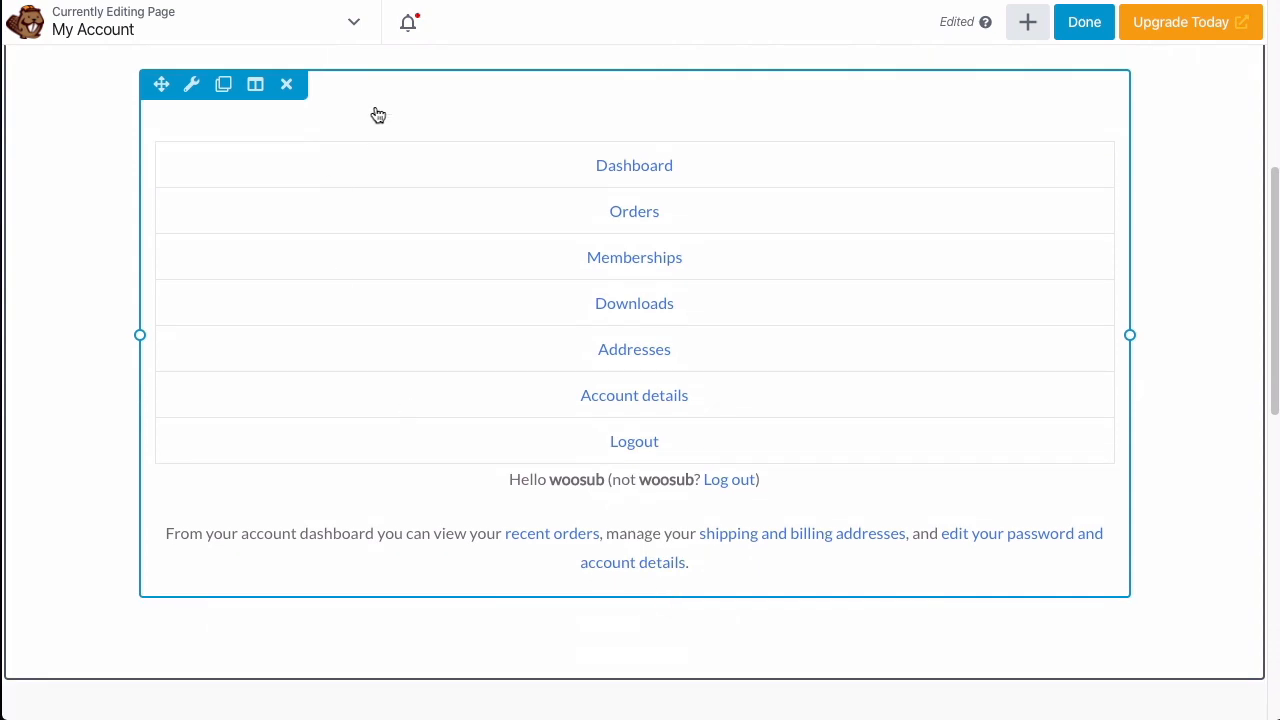
{"action": "key", "text": "super+y"}
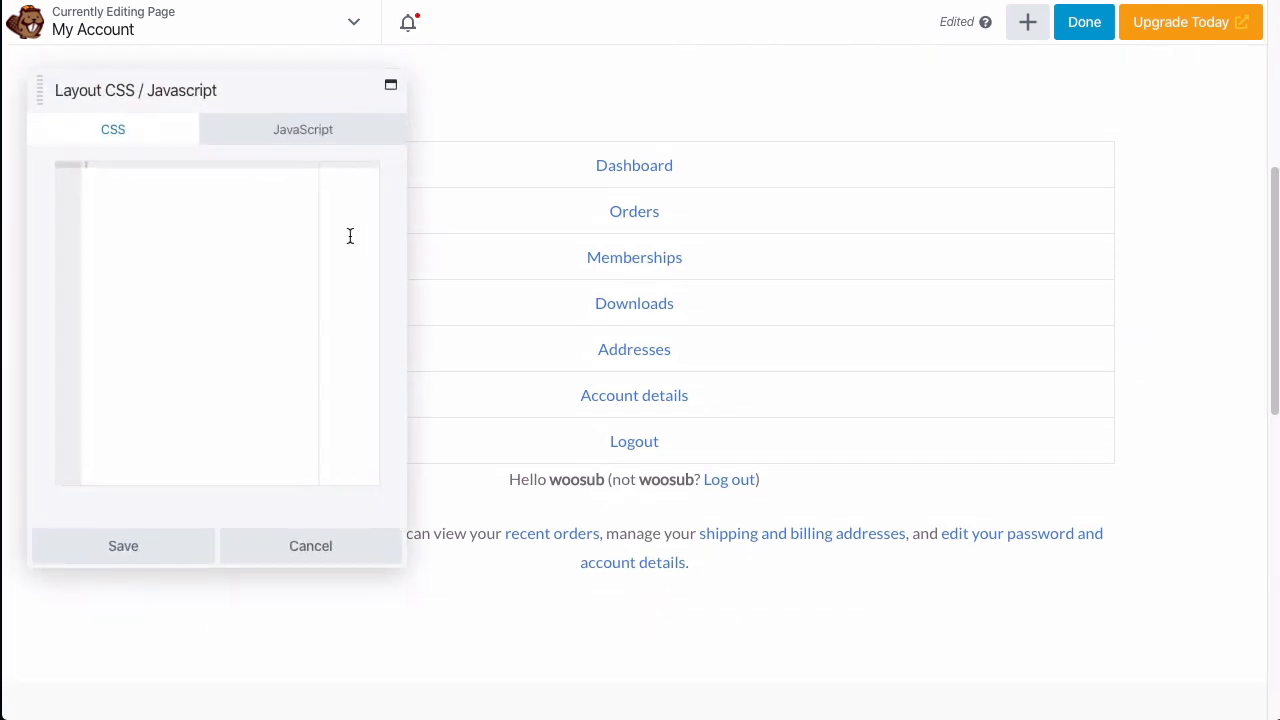
{"action": "left_click", "coordinate": [360, 544]}
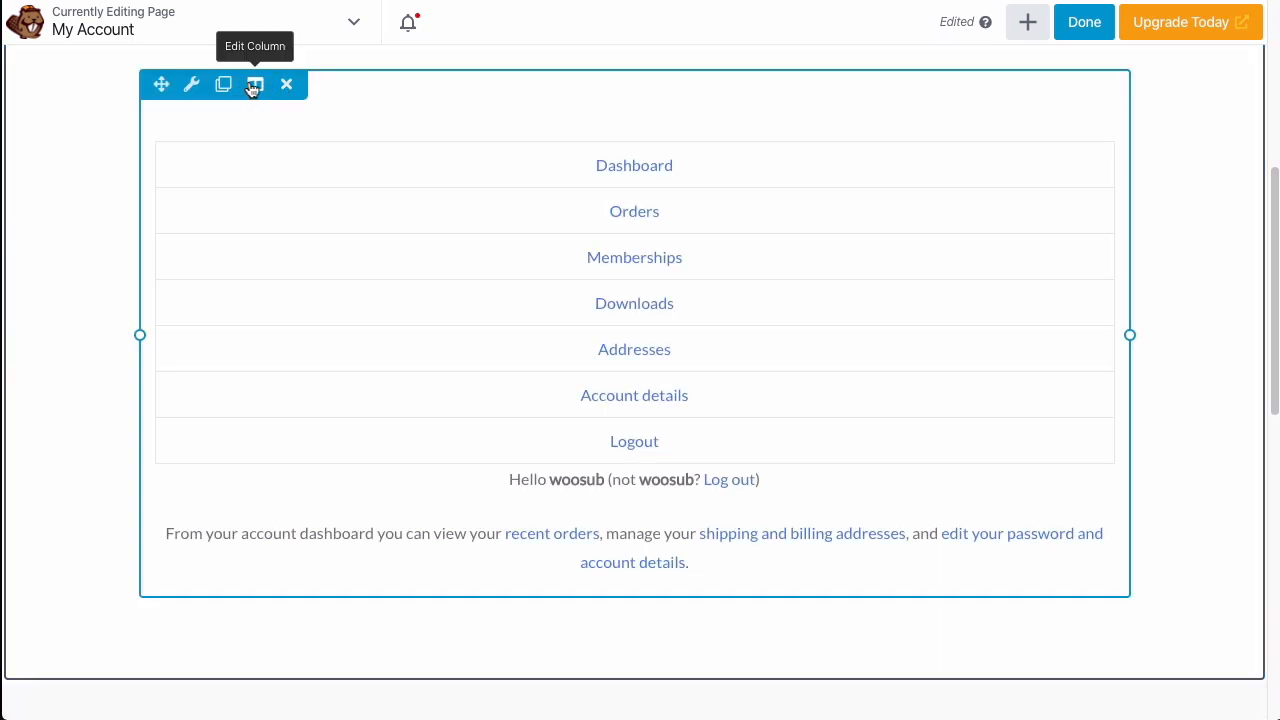
{"action": "left_click", "coordinate": [253, 88]}
{"action": "left_click", "coordinate": [264, 121]}
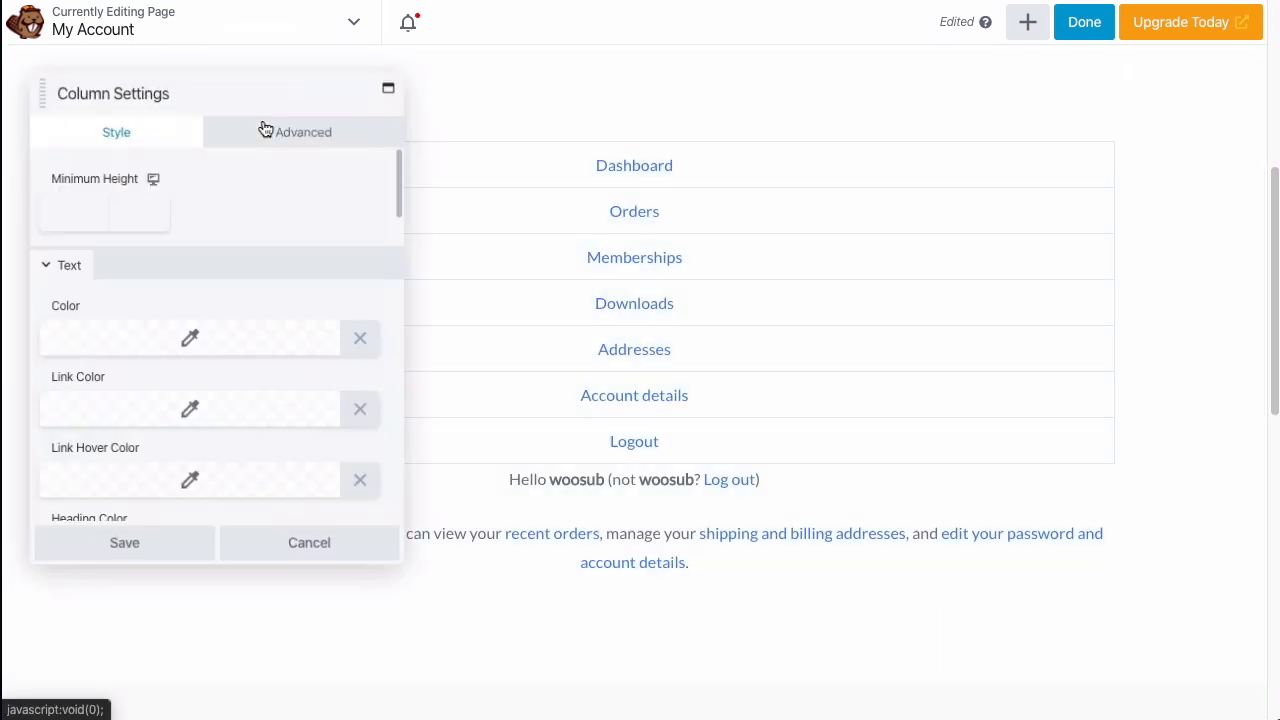
{"action": "left_click", "coordinate": [266, 132]}
{"action": "scroll", "coordinate": [262, 260], "scroll_direction": "down", "scroll_amount": 10}
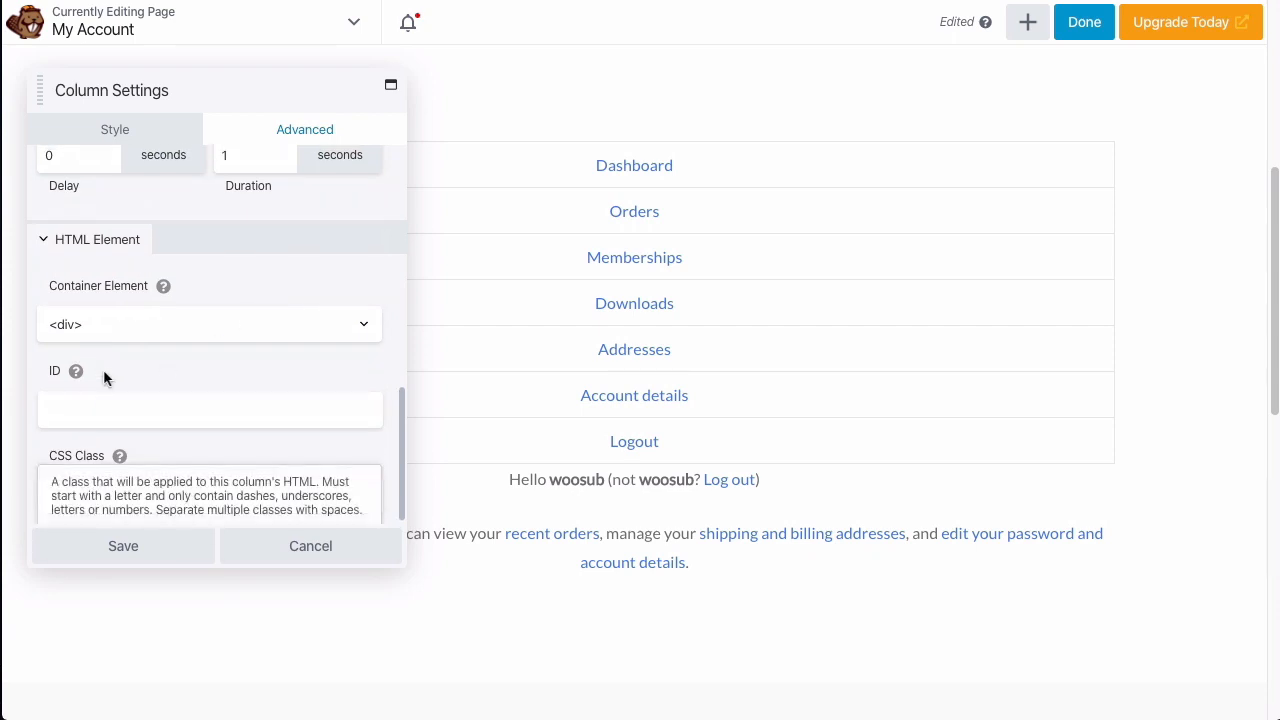
{"action": "left_click", "coordinate": [282, 548]}
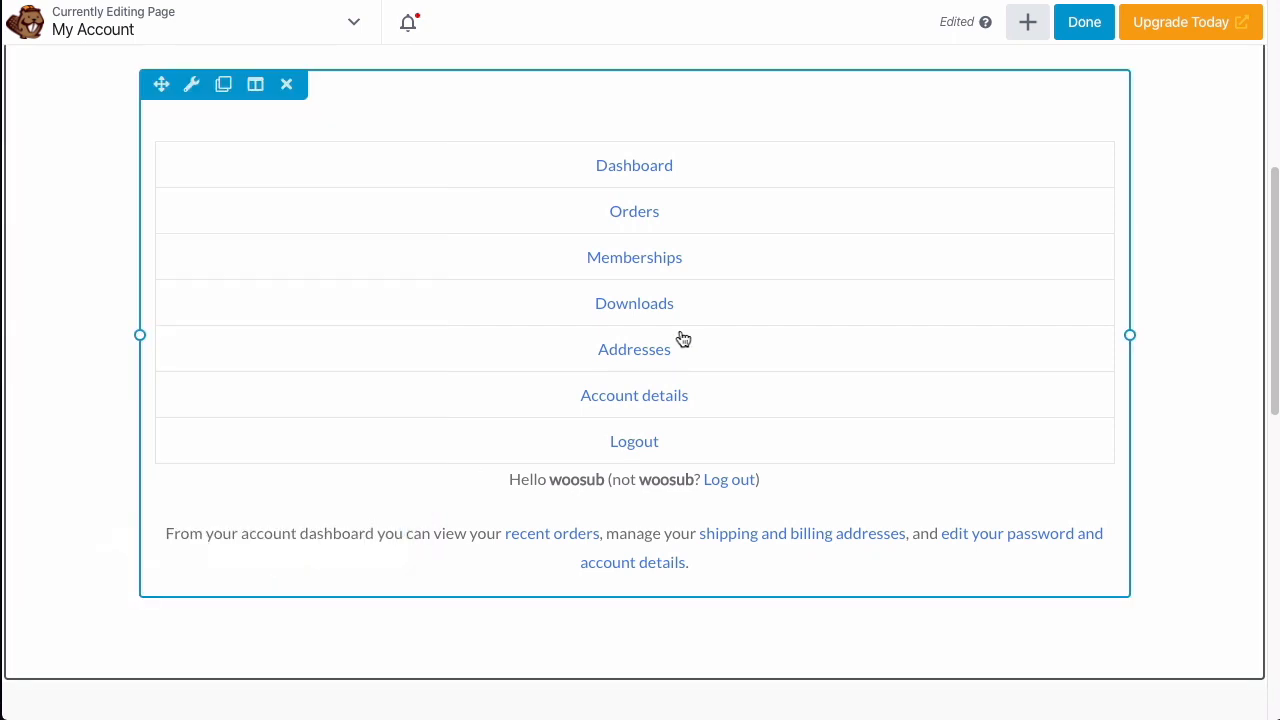
Publish the My Account page edits and look over the account menu on the live page.
{"action": "left_click", "coordinate": [1068, 33]}
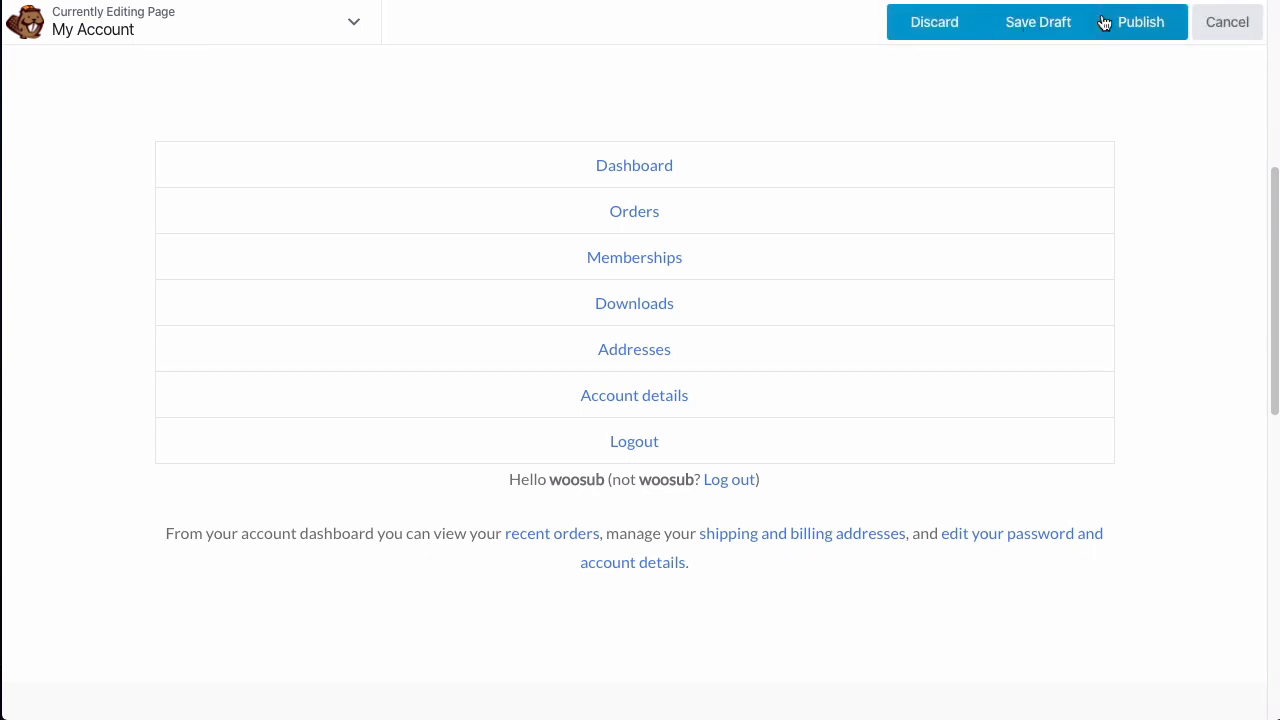
{"action": "left_click", "coordinate": [1104, 22]}
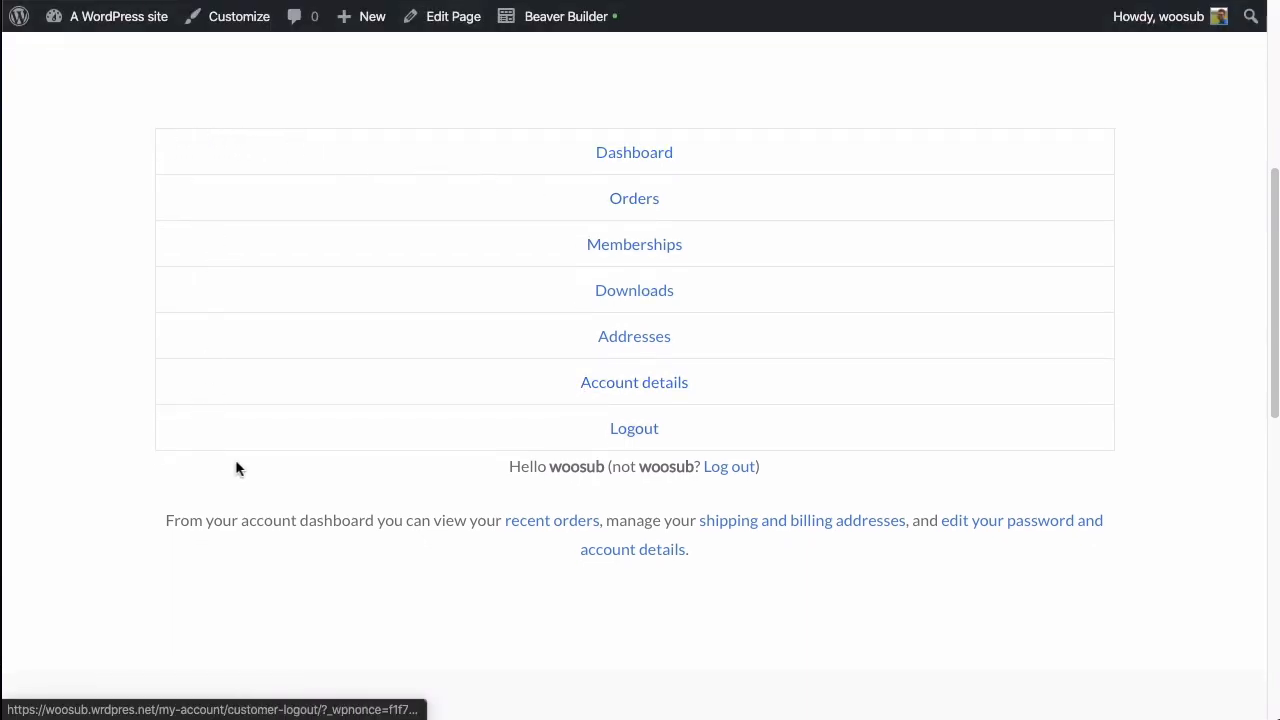
{"action": "scroll", "coordinate": [434, 235], "scroll_direction": "up", "scroll_amount": 5}
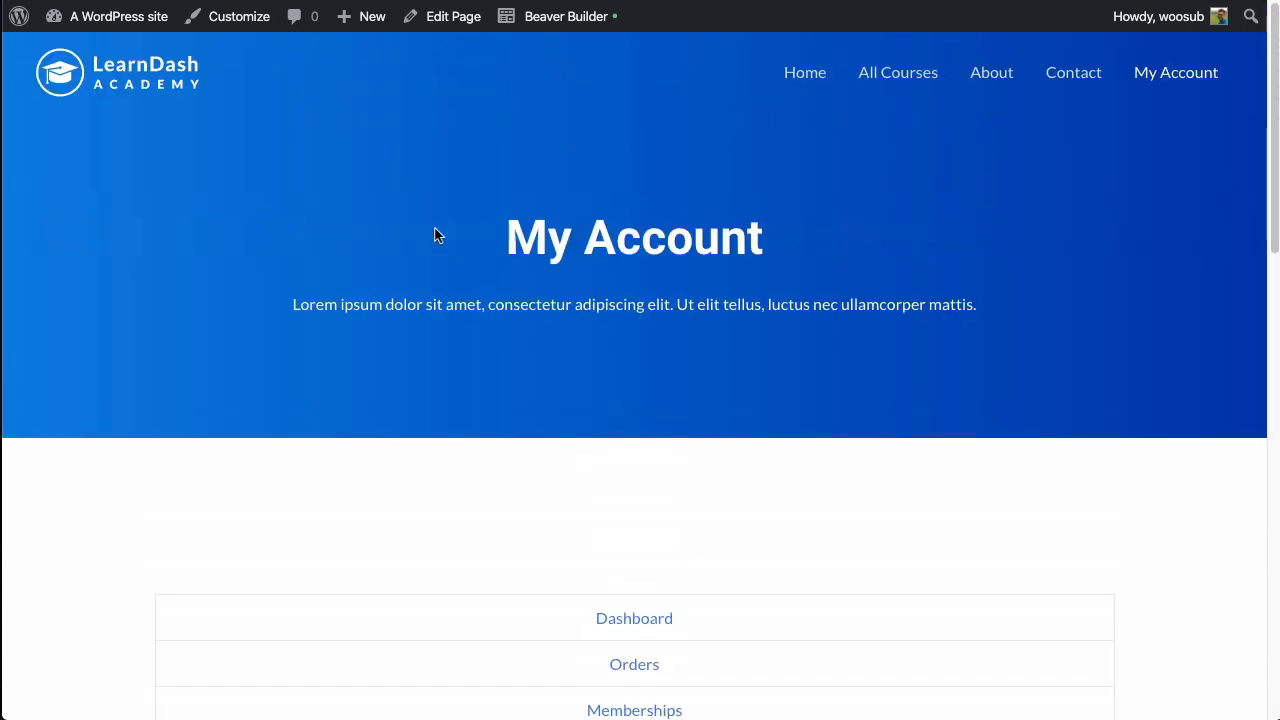
{"action": "scroll", "coordinate": [434, 235], "scroll_direction": "down", "scroll_amount": 5}
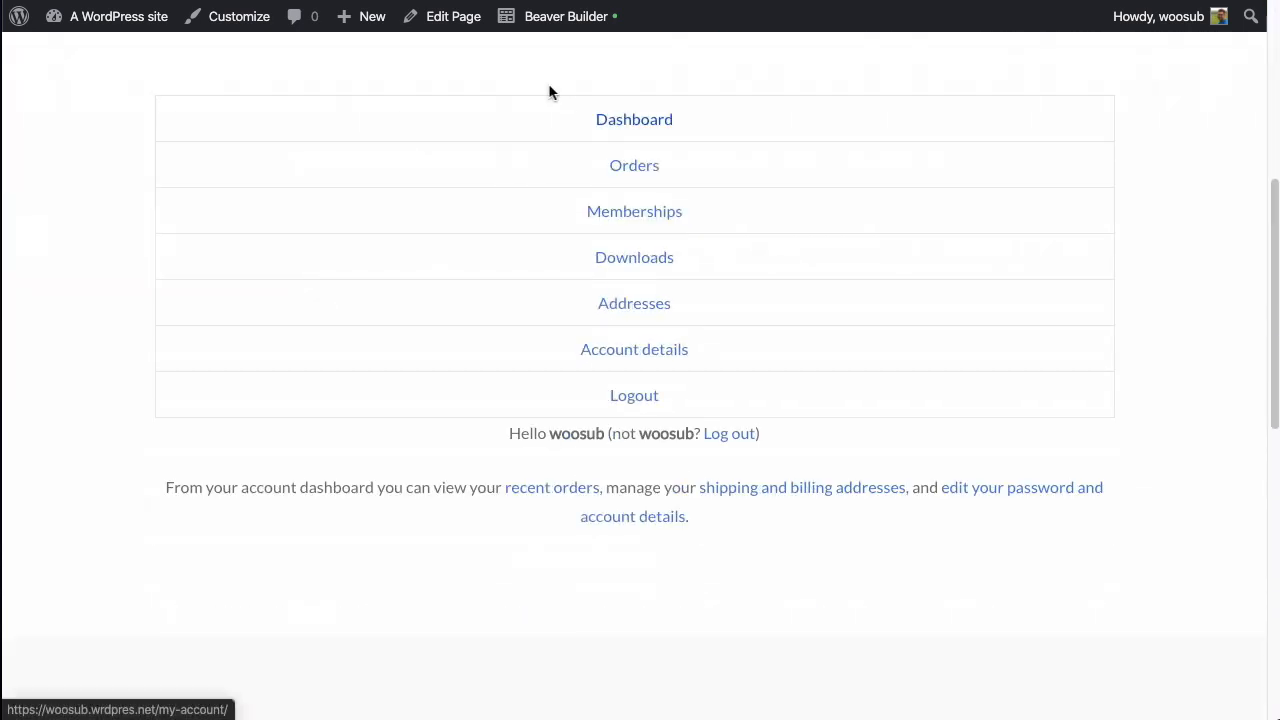
{"action": "left_click_drag", "start_coordinate": [551, 89], "coordinate": [655, 501]}
{"action": "left_click", "coordinate": [505, 82]}
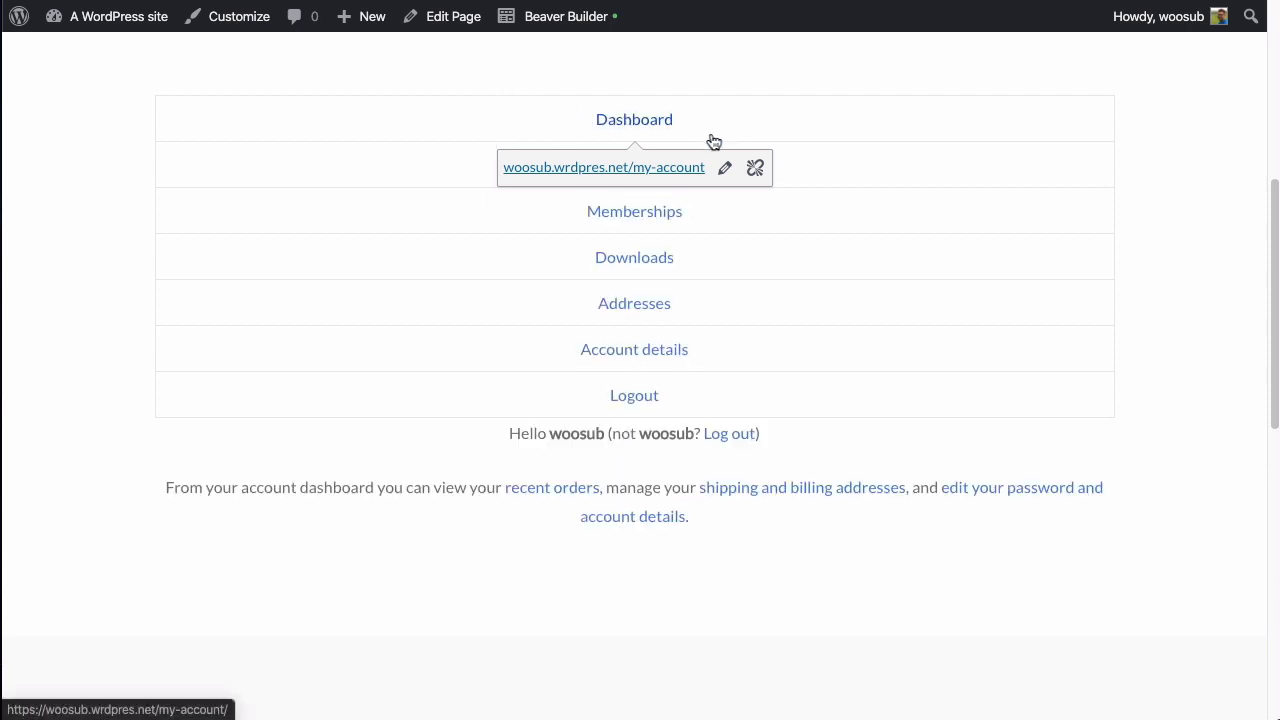
Look through the account's Dashboard, Memberships, Downloads, Addresses, Account details and Orders sections on the live site.
{"action": "left_click", "coordinate": [648, 128]}
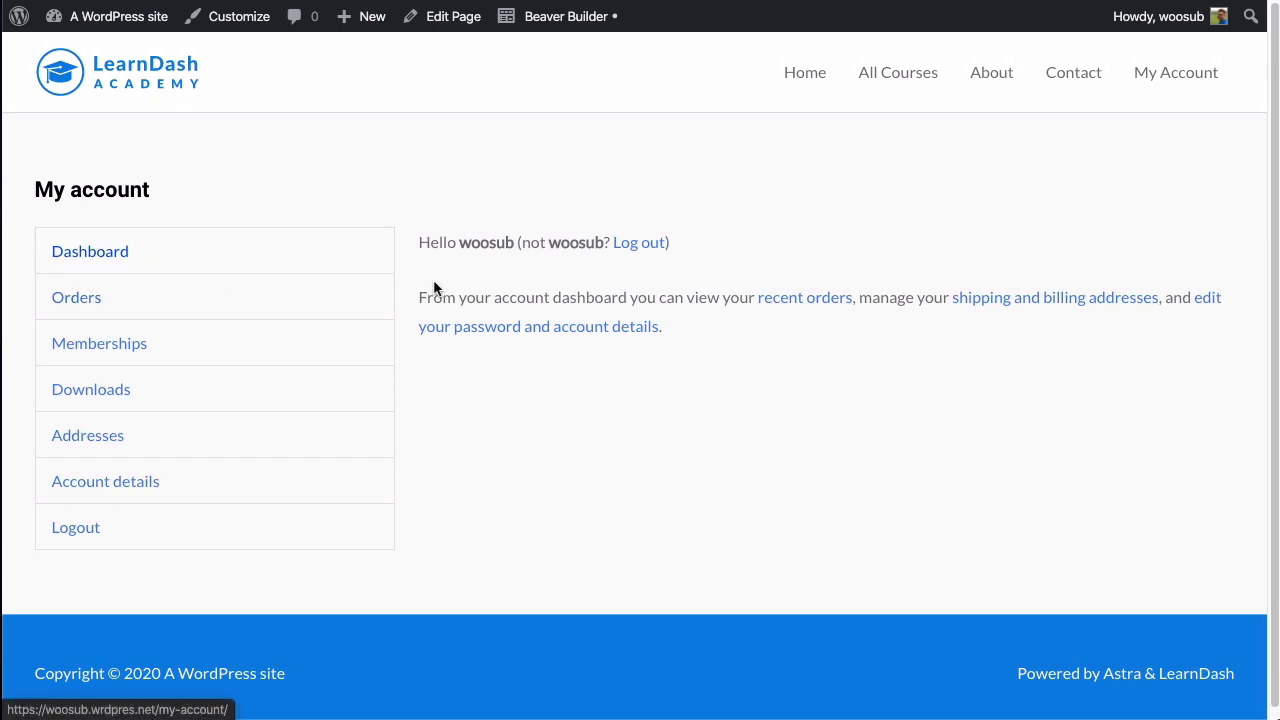
{"action": "left_click", "coordinate": [92, 356]}
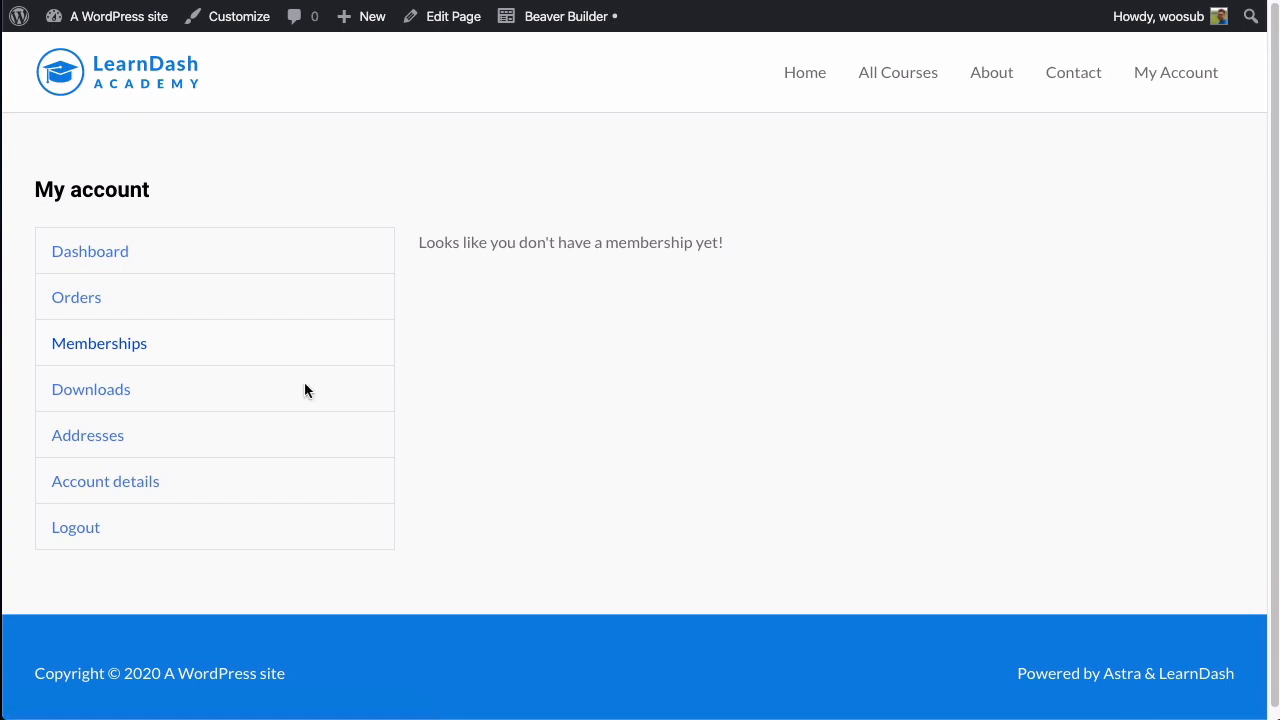
{"action": "left_click", "coordinate": [113, 396]}
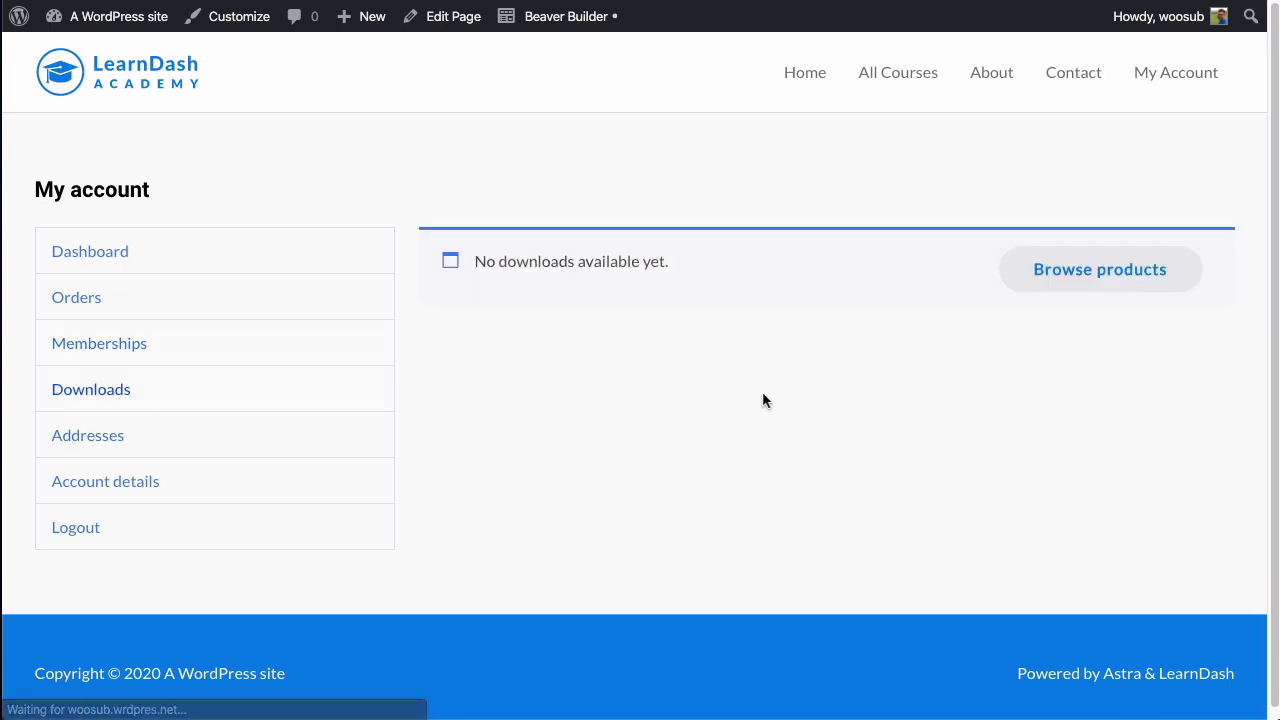
{"action": "left_click", "coordinate": [101, 445]}
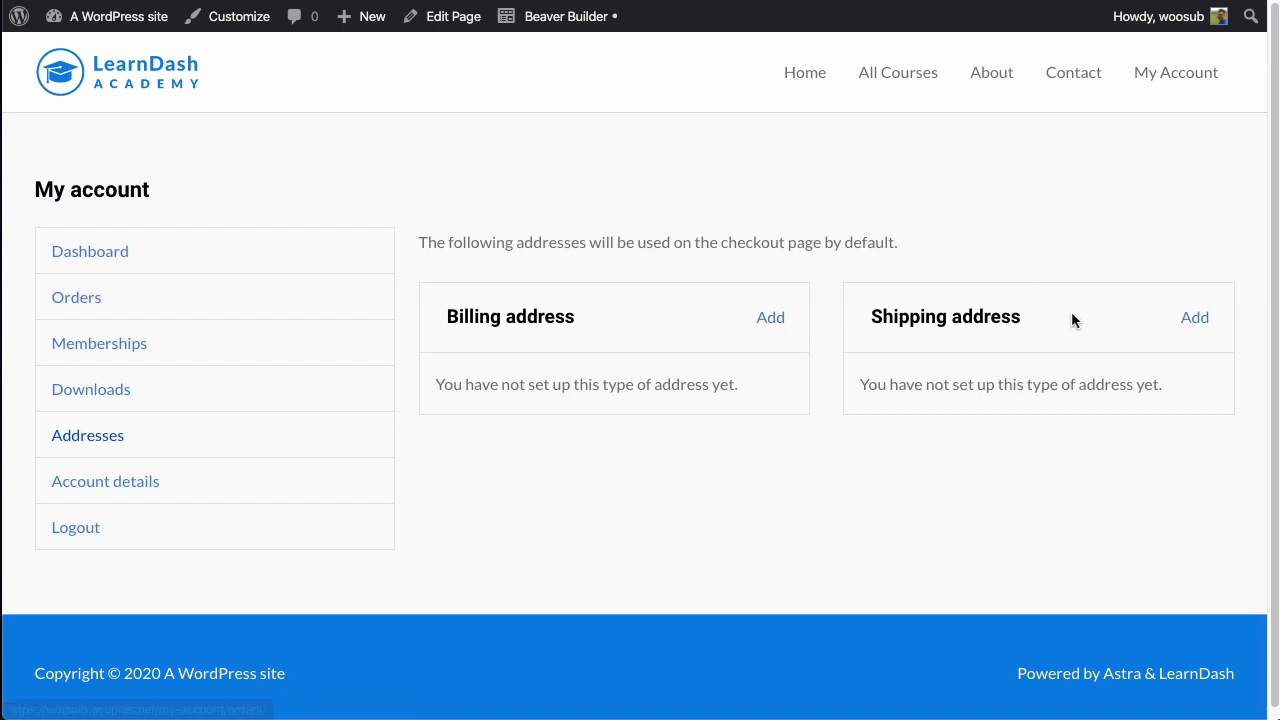
{"action": "left_click", "coordinate": [138, 481]}
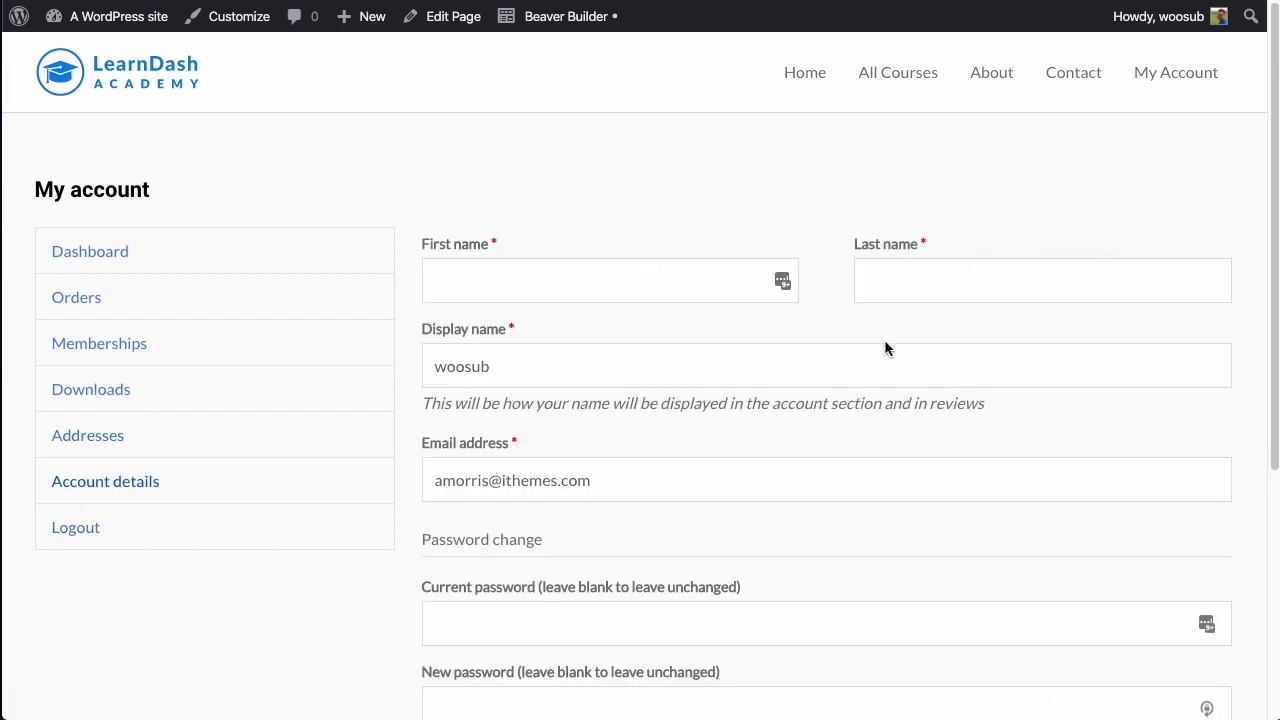
{"action": "scroll", "coordinate": [886, 349], "scroll_direction": "down", "scroll_amount": 5}
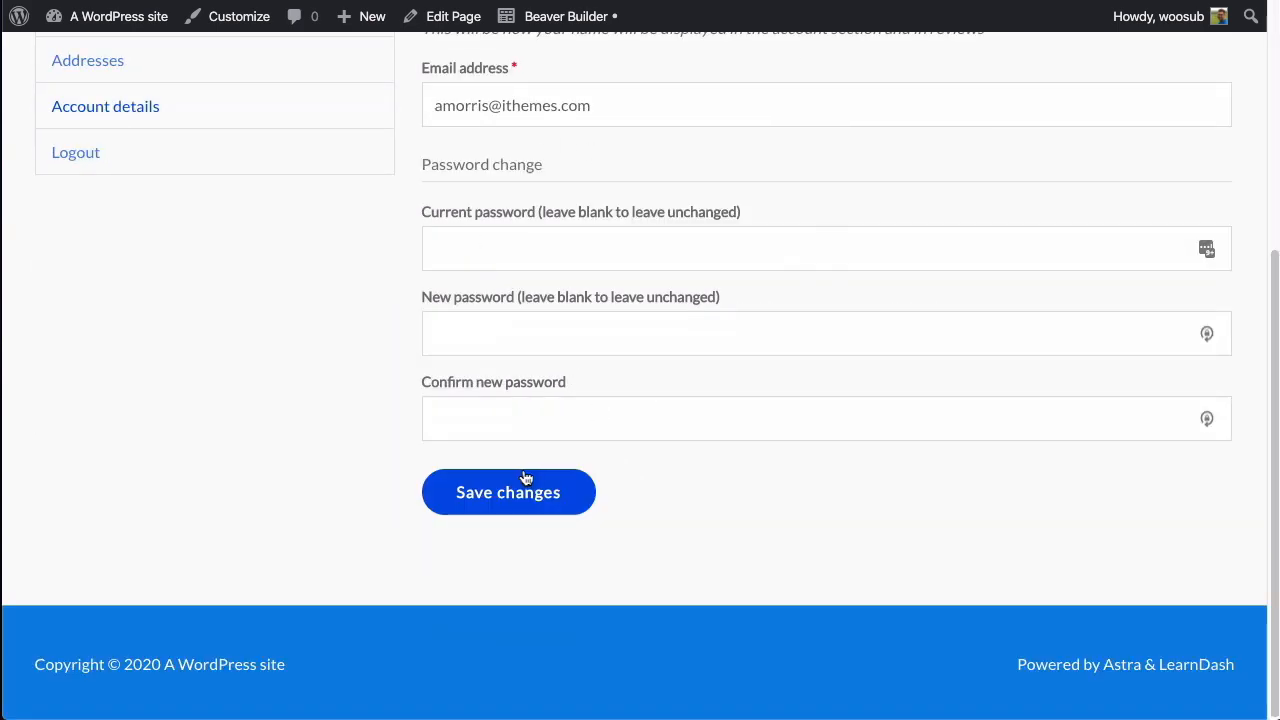
{"action": "scroll", "coordinate": [197, 366], "scroll_direction": "up", "scroll_amount": 3}
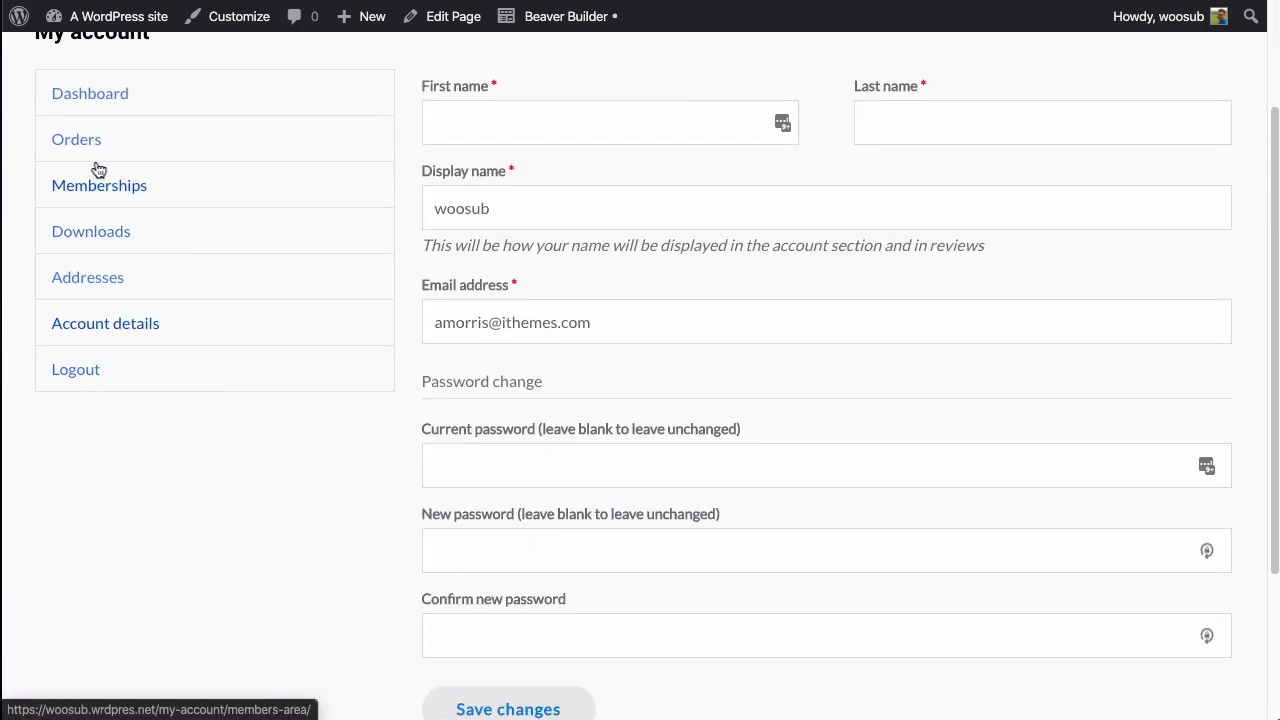
{"action": "left_click", "coordinate": [92, 157]}
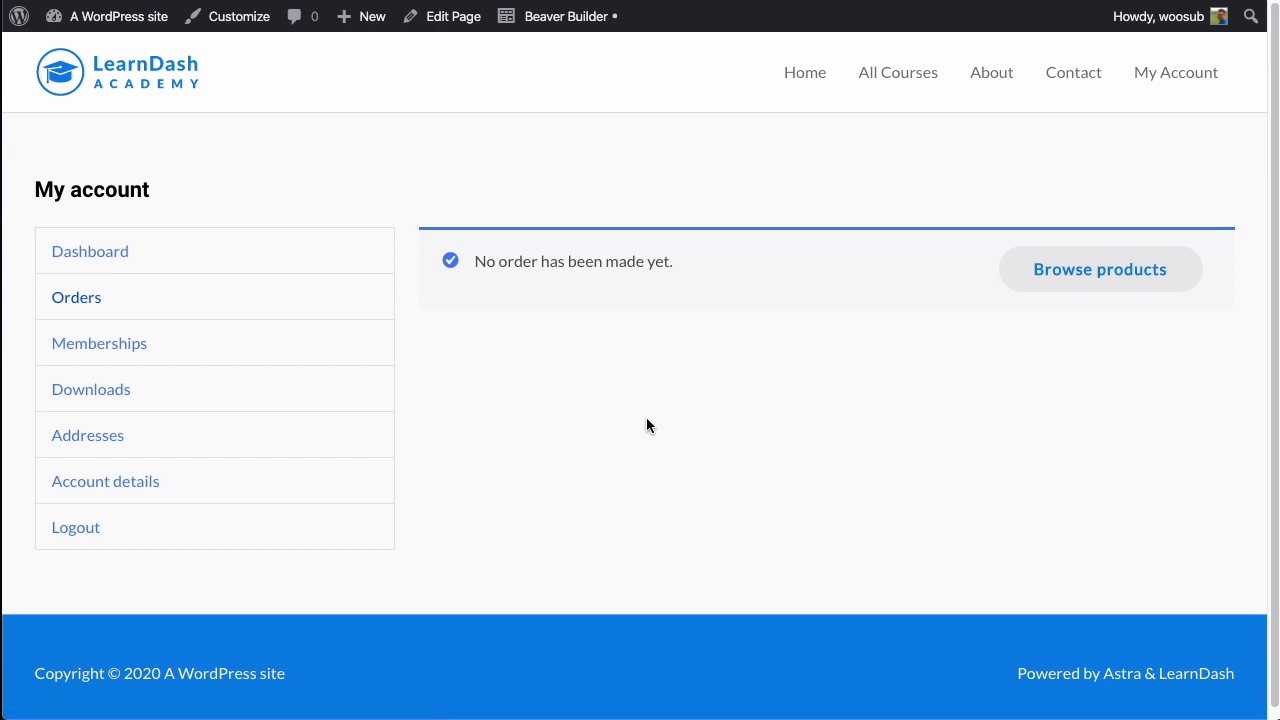
Return to the site's main My Account page, examine its account layout, and open its Orders section.
{"action": "left_click", "coordinate": [1158, 84]}
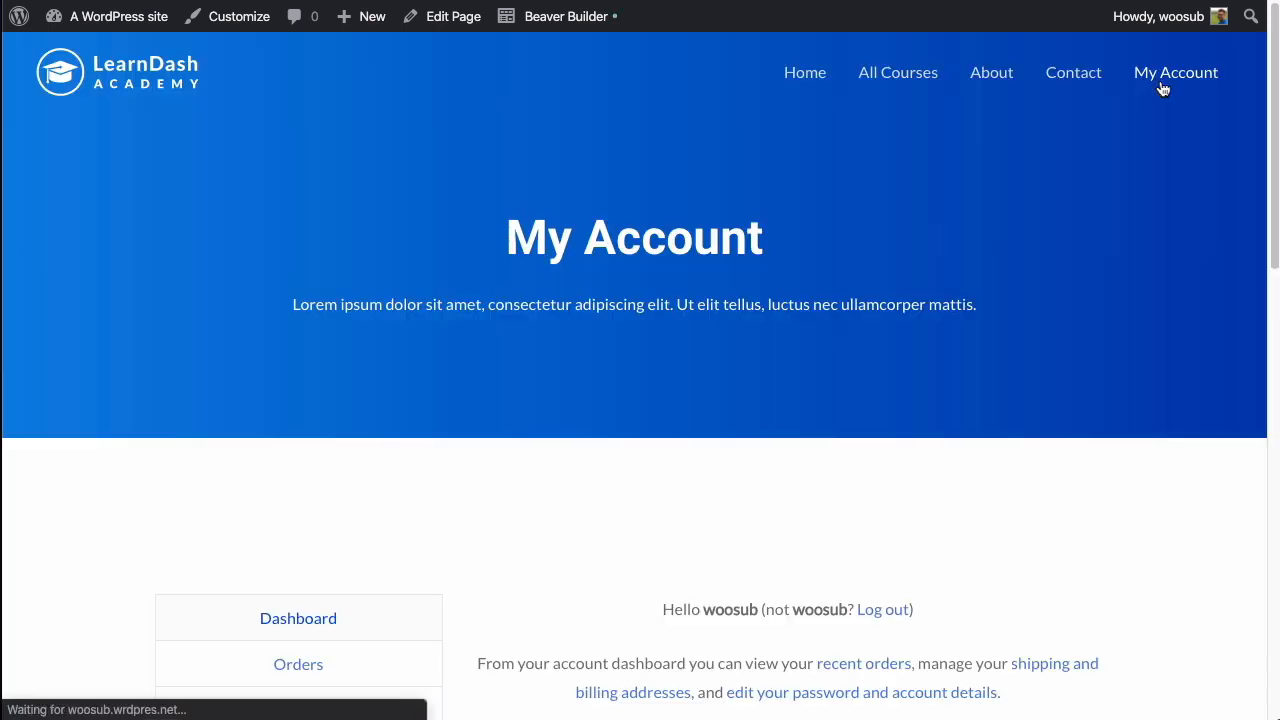
{"action": "scroll", "coordinate": [614, 370], "scroll_direction": "down", "scroll_amount": 3}
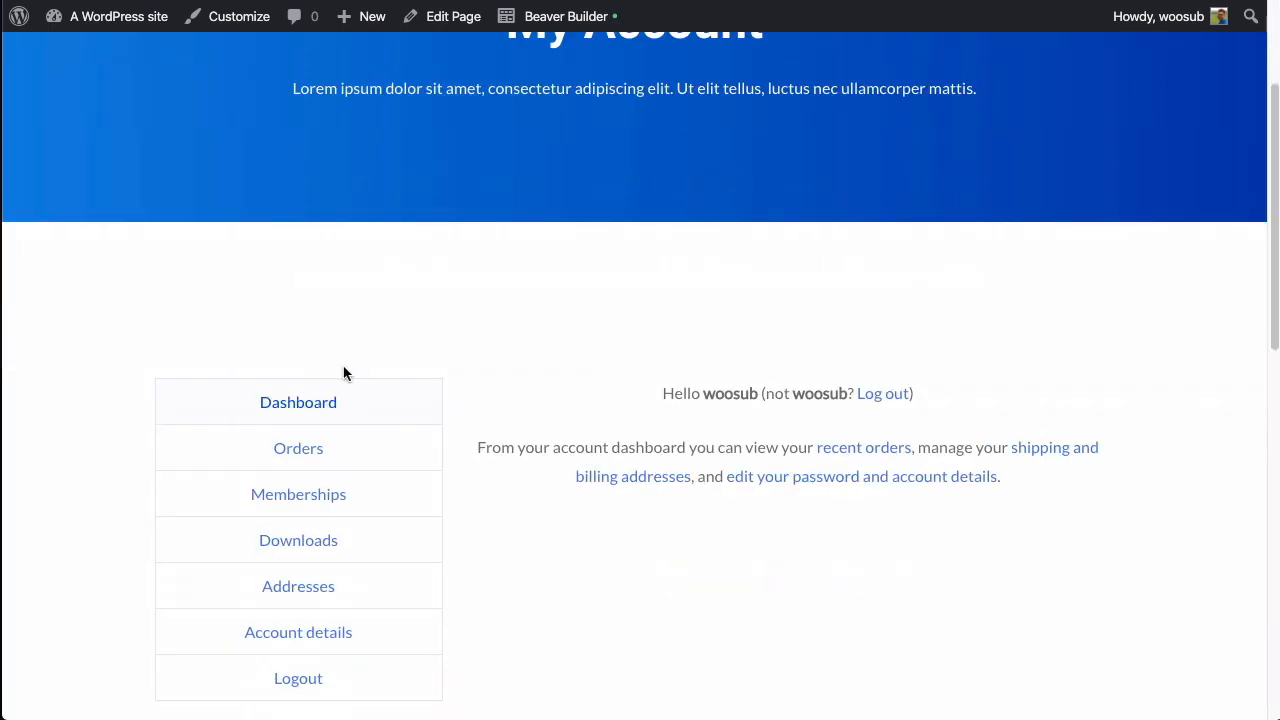
{"action": "scroll", "coordinate": [572, 300], "scroll_direction": "down", "scroll_amount": 2}
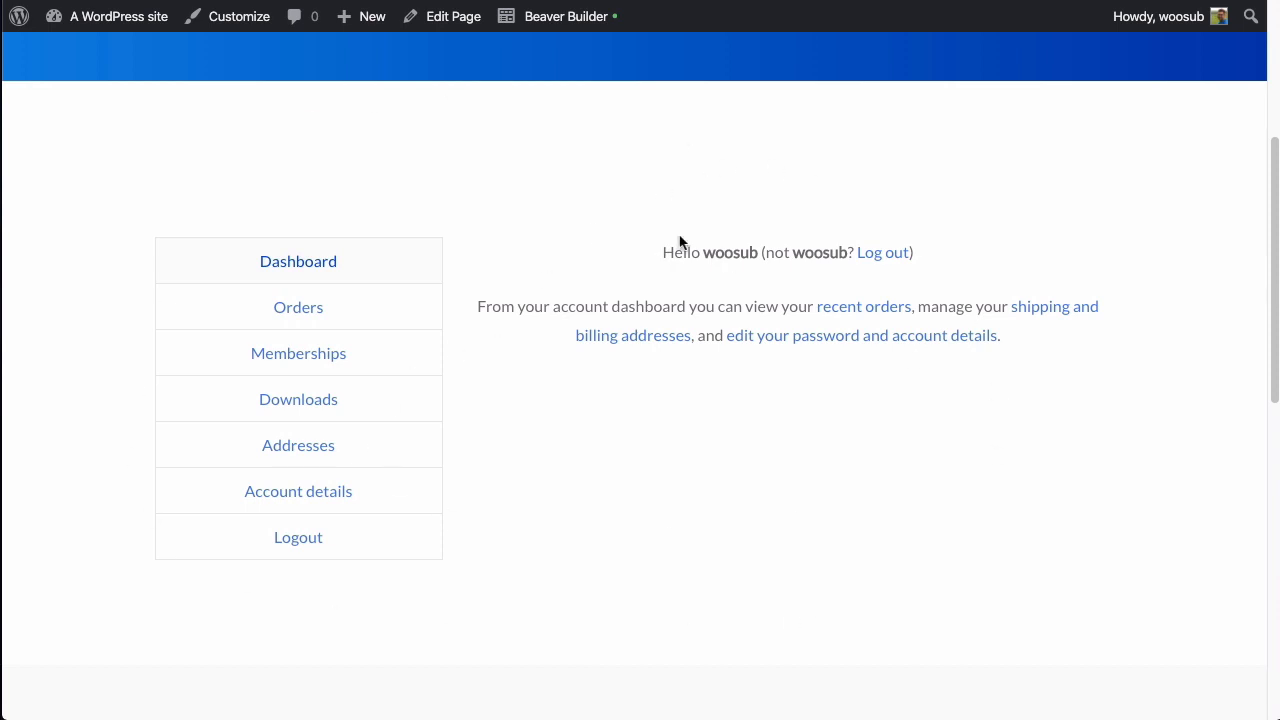
{"action": "left_click", "coordinate": [428, 324]}
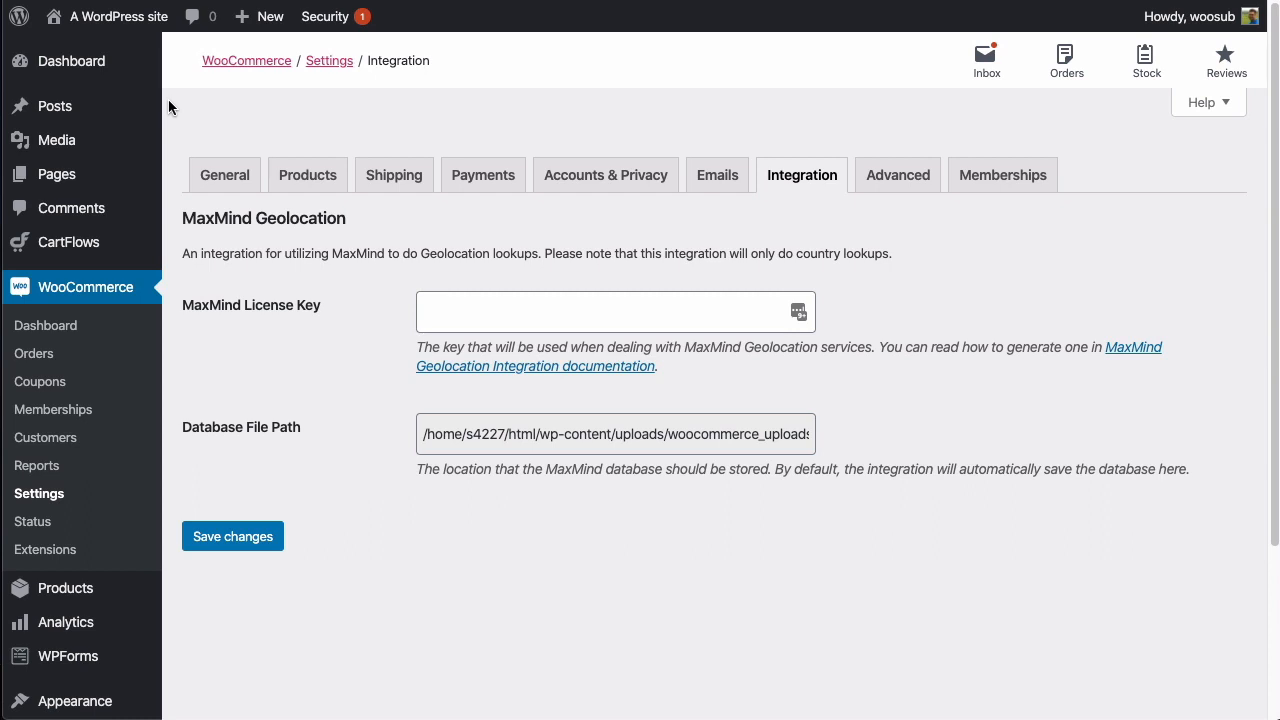
Move the "My account" page labelled My Account Page to the trash in the site's page list.
{"action": "left_click", "coordinate": [84, 185]}
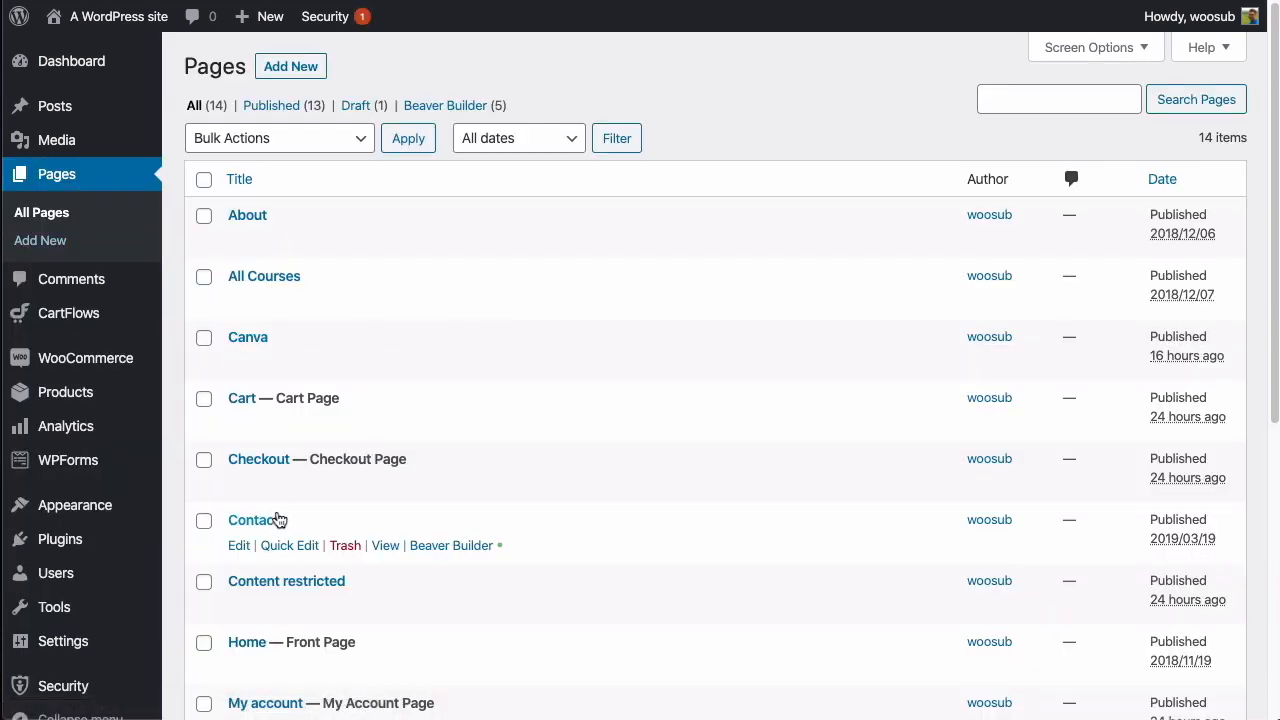
{"action": "scroll", "coordinate": [295, 515], "scroll_direction": "down", "scroll_amount": 5}
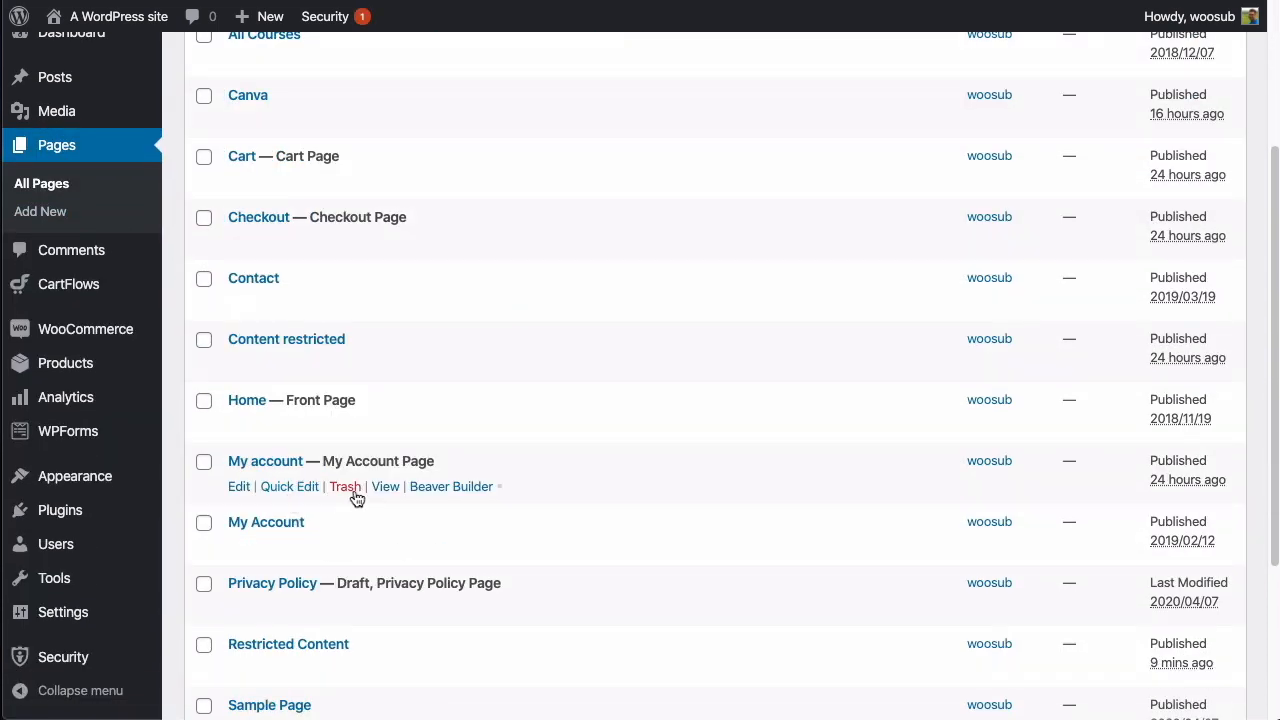
{"action": "left_click", "coordinate": [342, 488]}
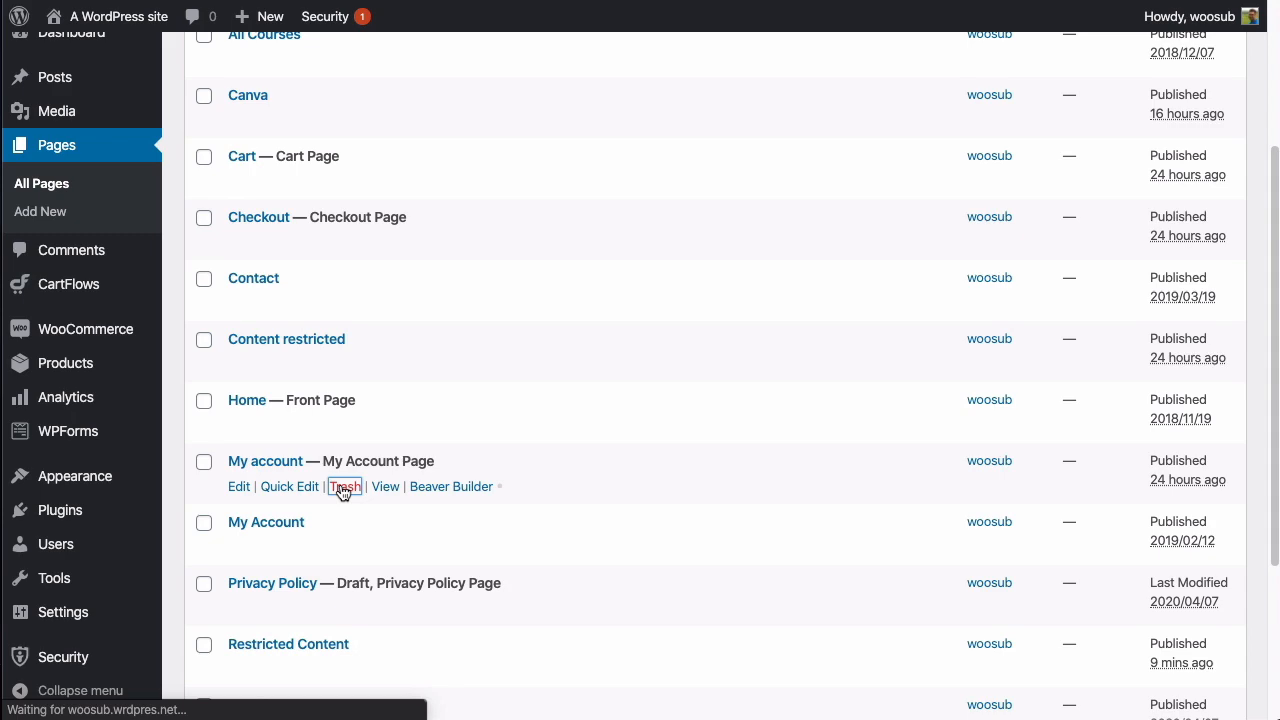
{"action": "scroll", "coordinate": [343, 493], "scroll_direction": "down", "scroll_amount": 4}
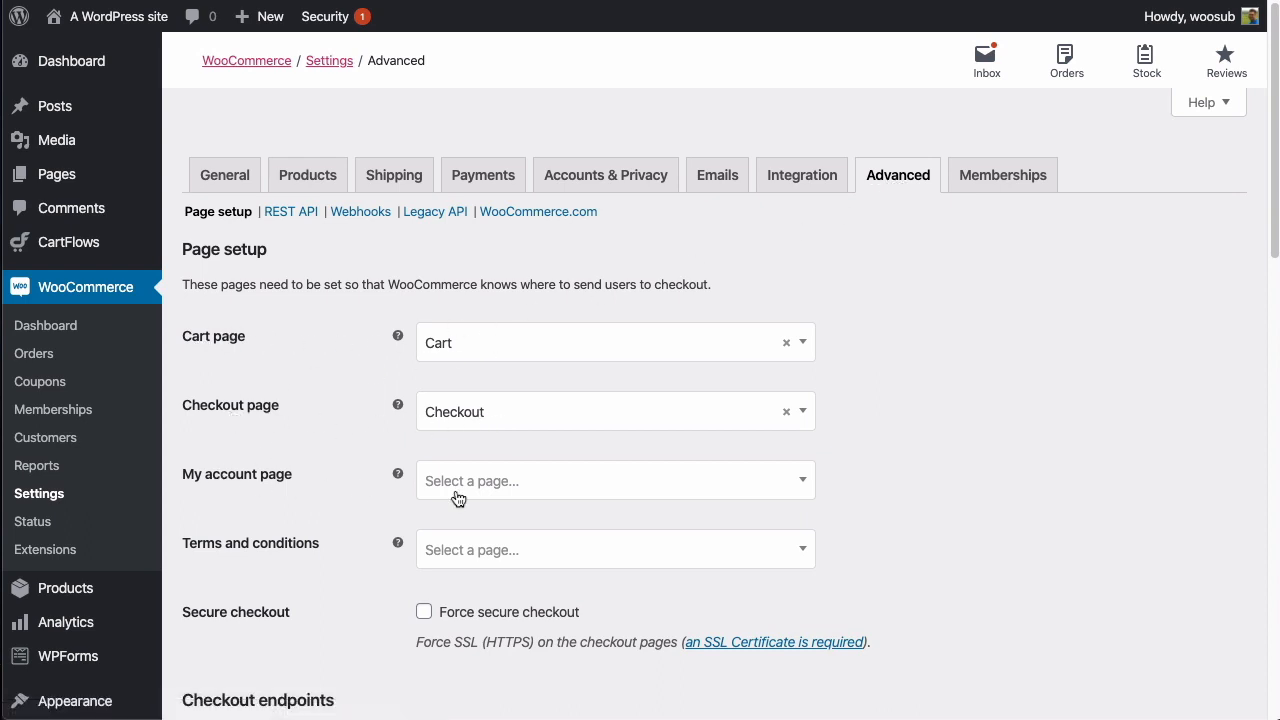
Assign the My Account page as WooCommerce's My account page in the advanced page setup and save the settings.
{"action": "left_click", "coordinate": [490, 482]}
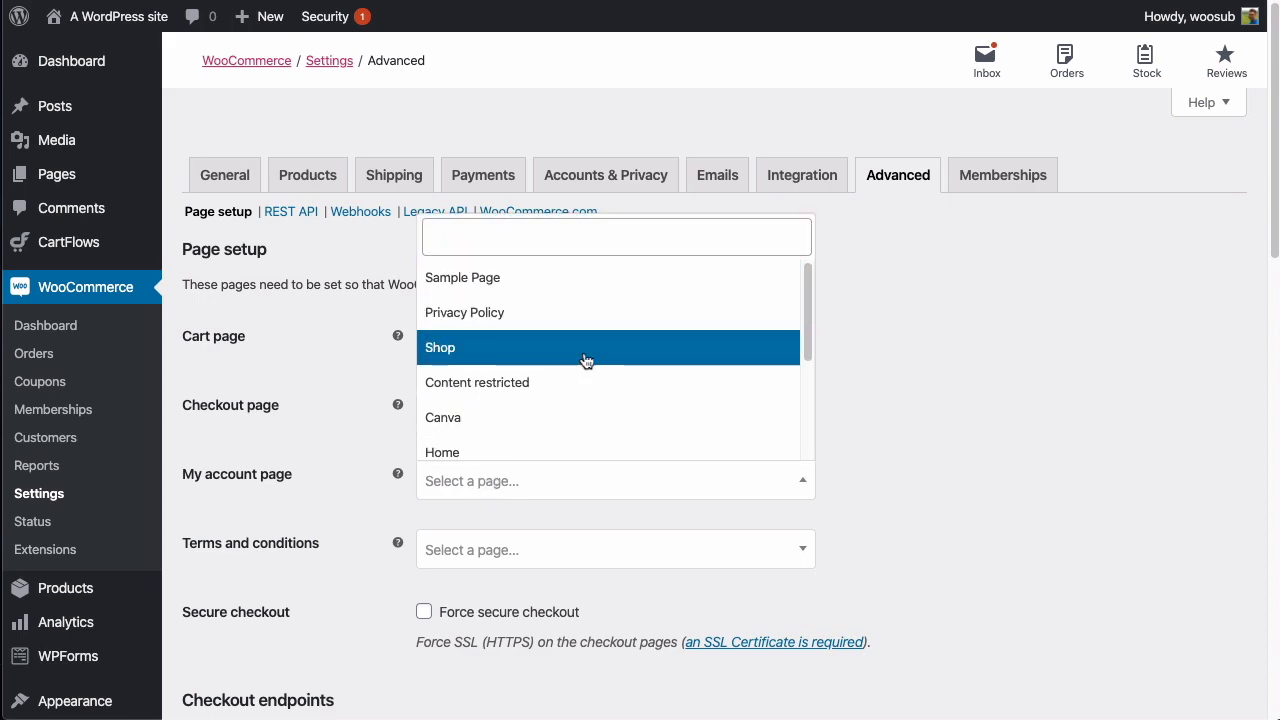
{"action": "scroll", "coordinate": [588, 365], "scroll_direction": "down", "scroll_amount": 1}
{"action": "left_click", "coordinate": [489, 383]}
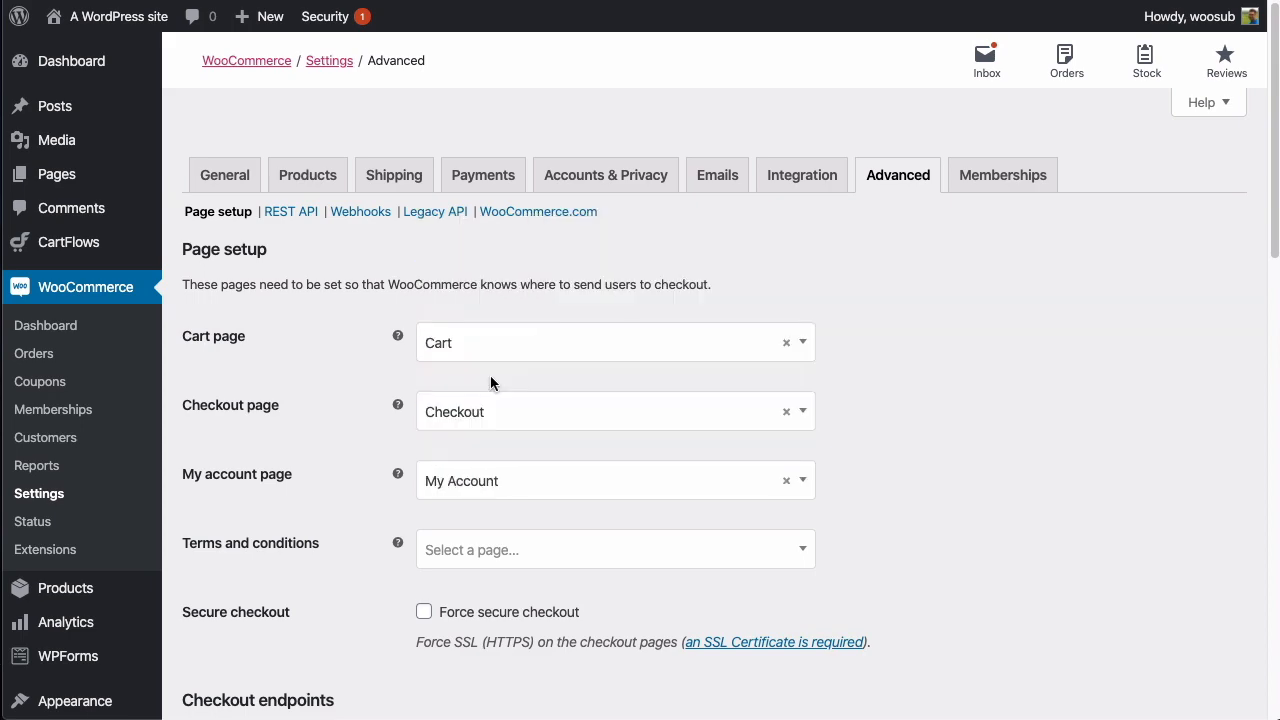
{"action": "scroll", "coordinate": [244, 554], "scroll_direction": "down", "scroll_amount": 4}
{"action": "scroll", "coordinate": [242, 550], "scroll_direction": "down", "scroll_amount": 10}
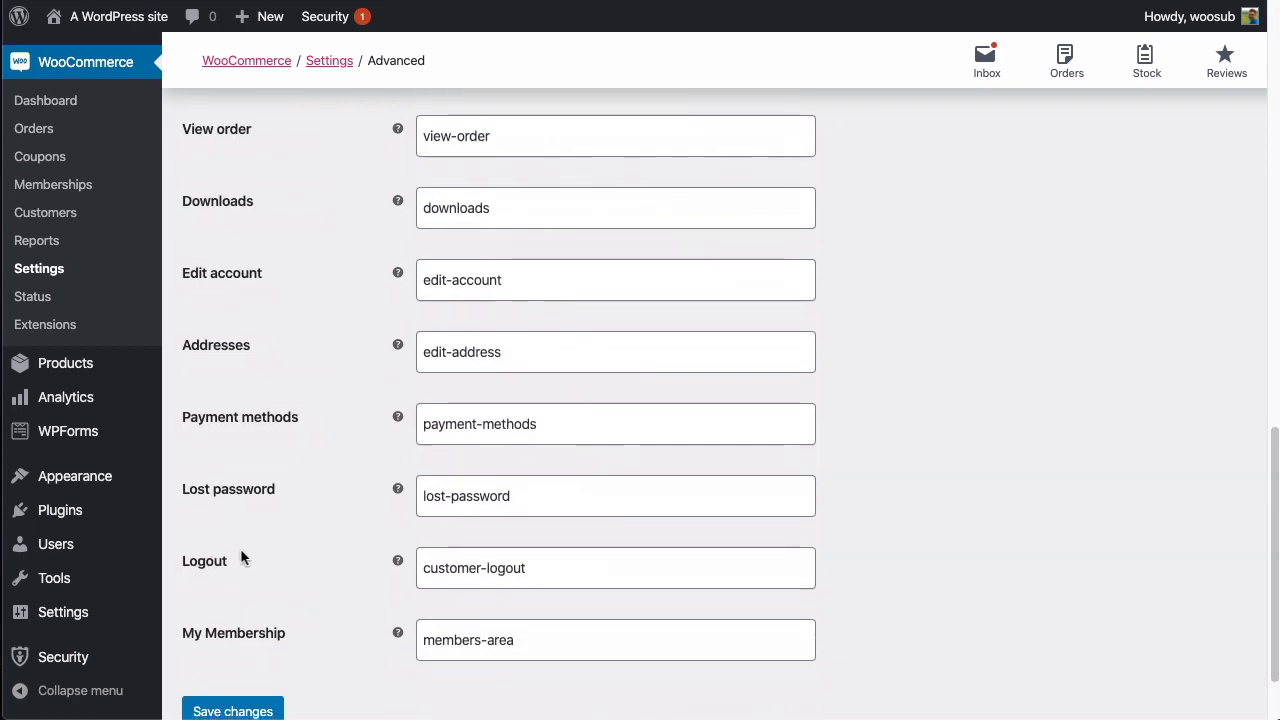
{"action": "left_click", "coordinate": [240, 620]}
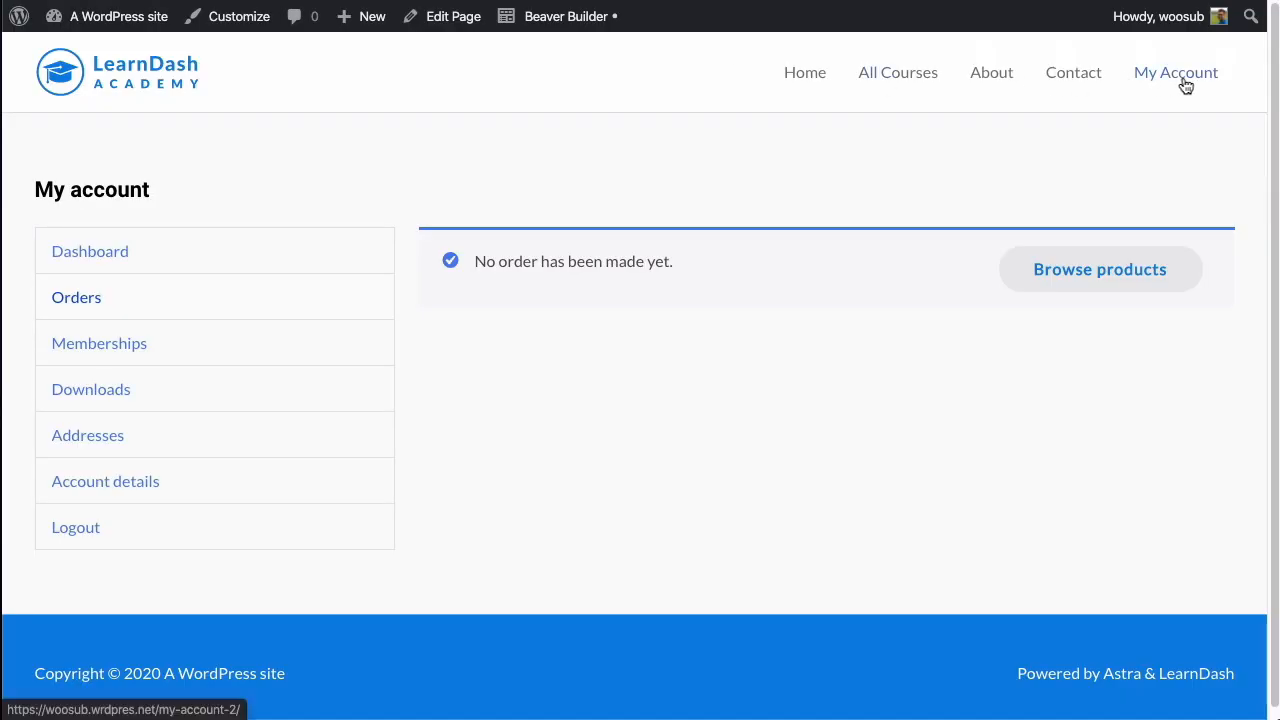
Reopen the live My Account page and check how its Orders section displays under the page header.
{"action": "left_click", "coordinate": [1184, 82]}
{"action": "scroll", "coordinate": [742, 350], "scroll_direction": "down", "scroll_amount": 3}
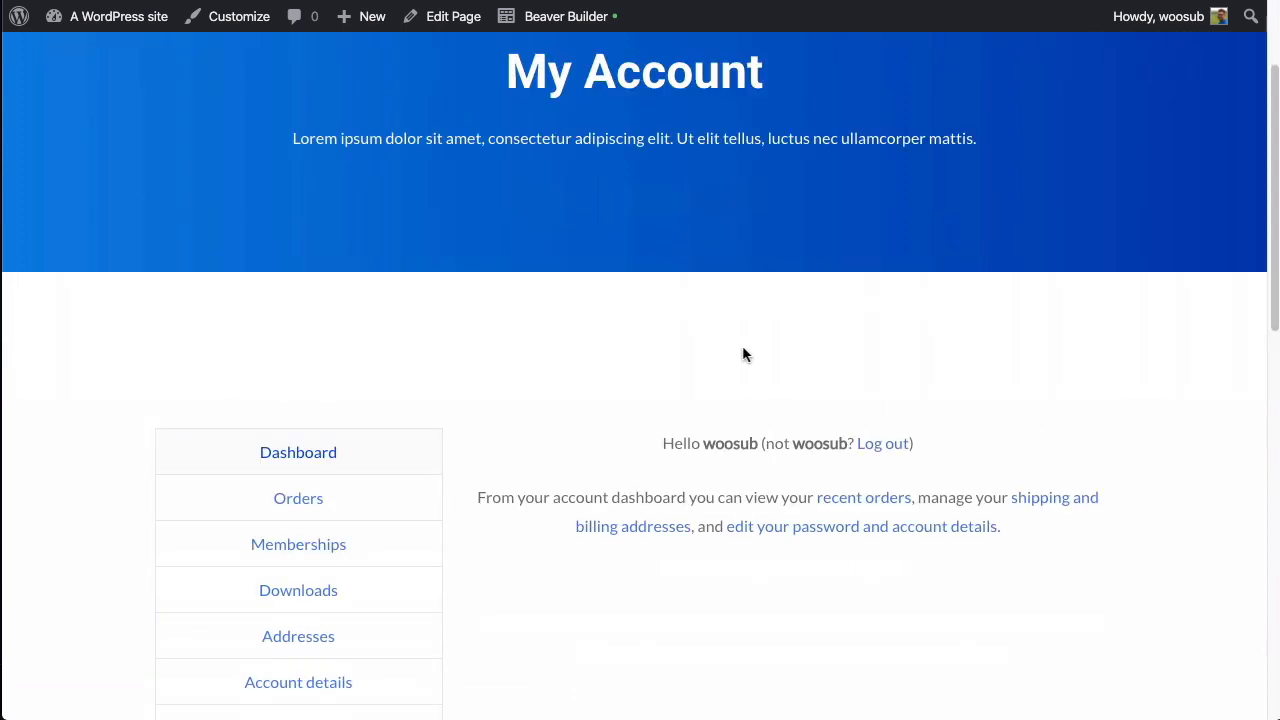
{"action": "left_click", "coordinate": [414, 494]}
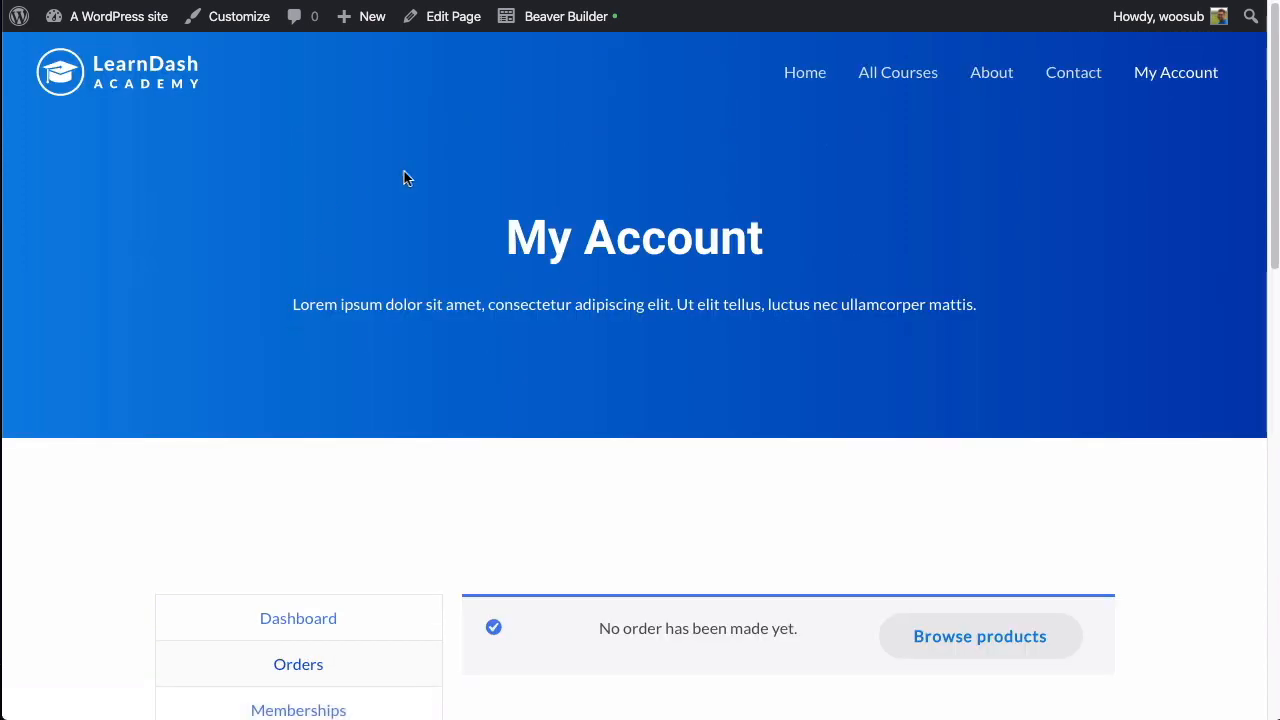
{"action": "scroll", "coordinate": [694, 380], "scroll_direction": "down", "scroll_amount": 3}
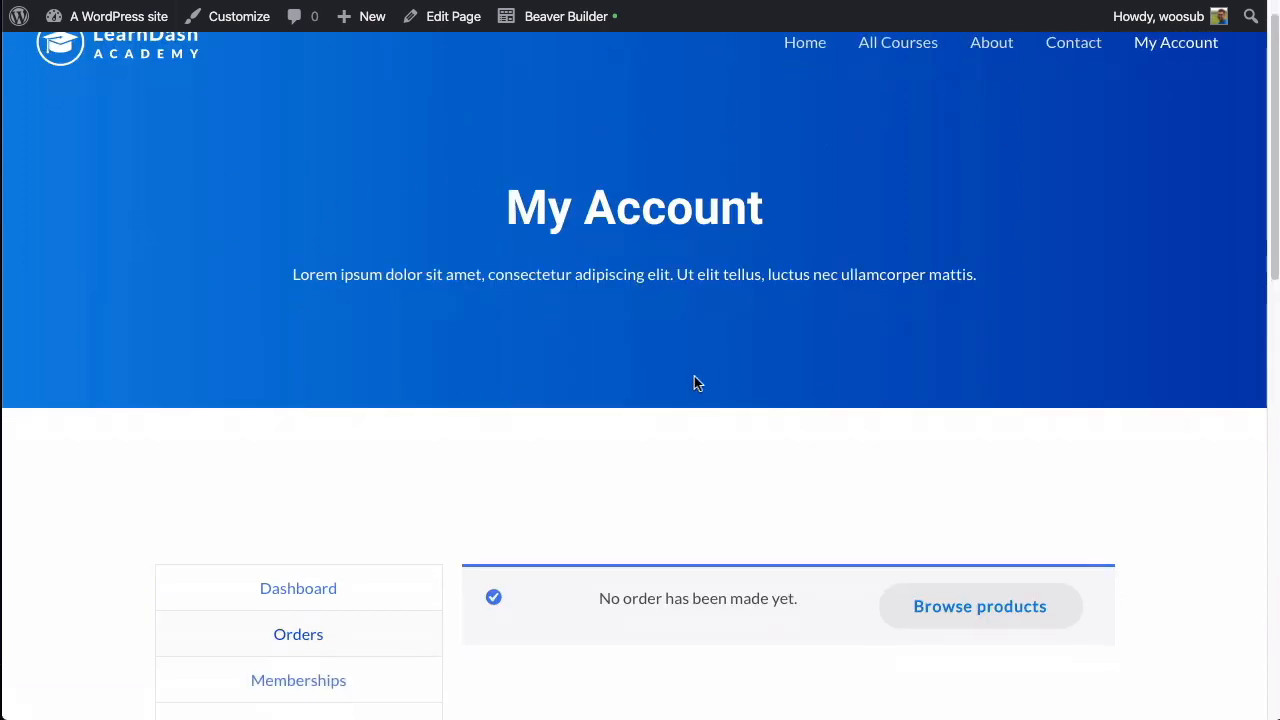
Open the Memberships section of the My Account page and check how it displays beside the account navigation.
{"action": "left_click", "coordinate": [371, 504]}
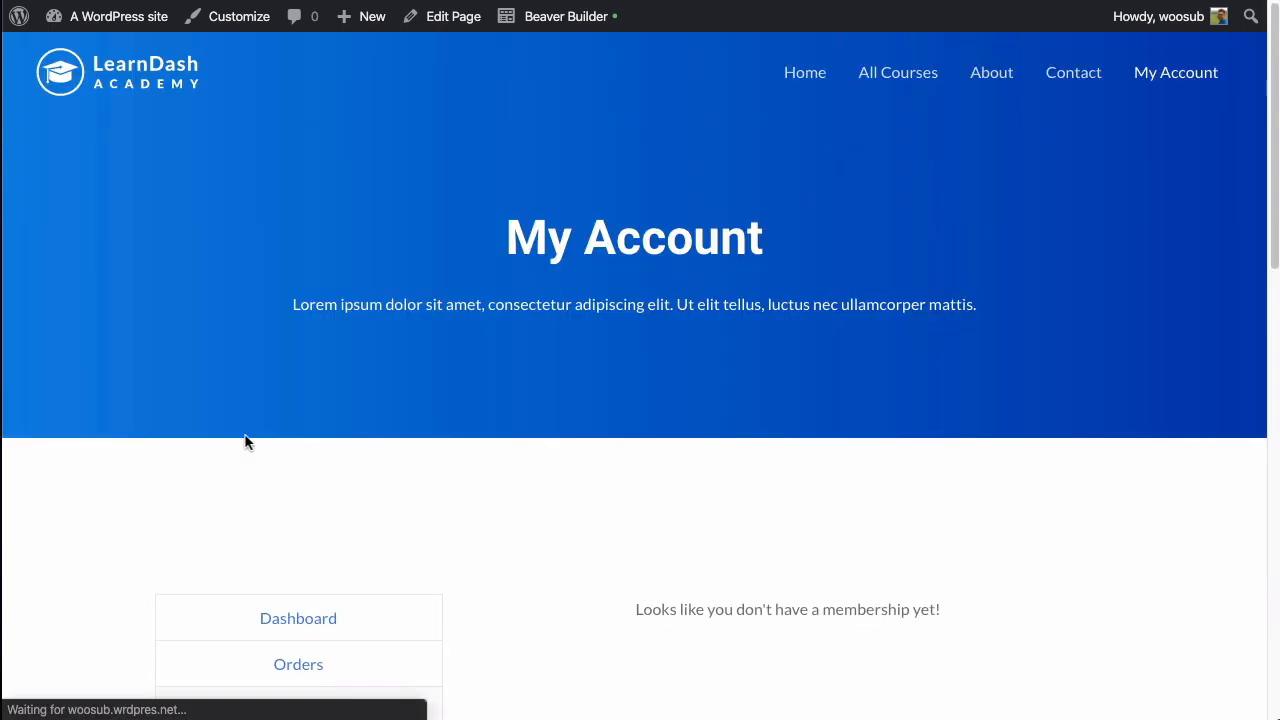
{"action": "scroll", "coordinate": [279, 431], "scroll_direction": "down", "scroll_amount": 5}
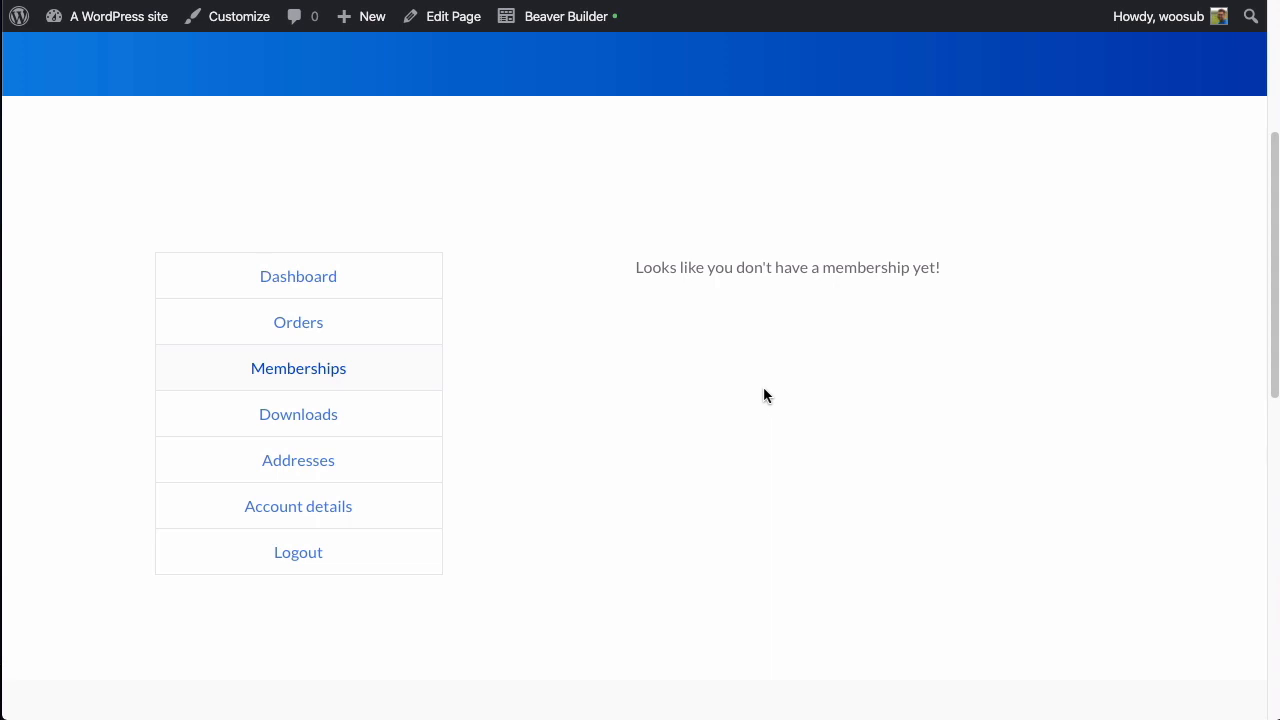
{"action": "scroll", "coordinate": [765, 396], "scroll_direction": "up", "scroll_amount": 5}
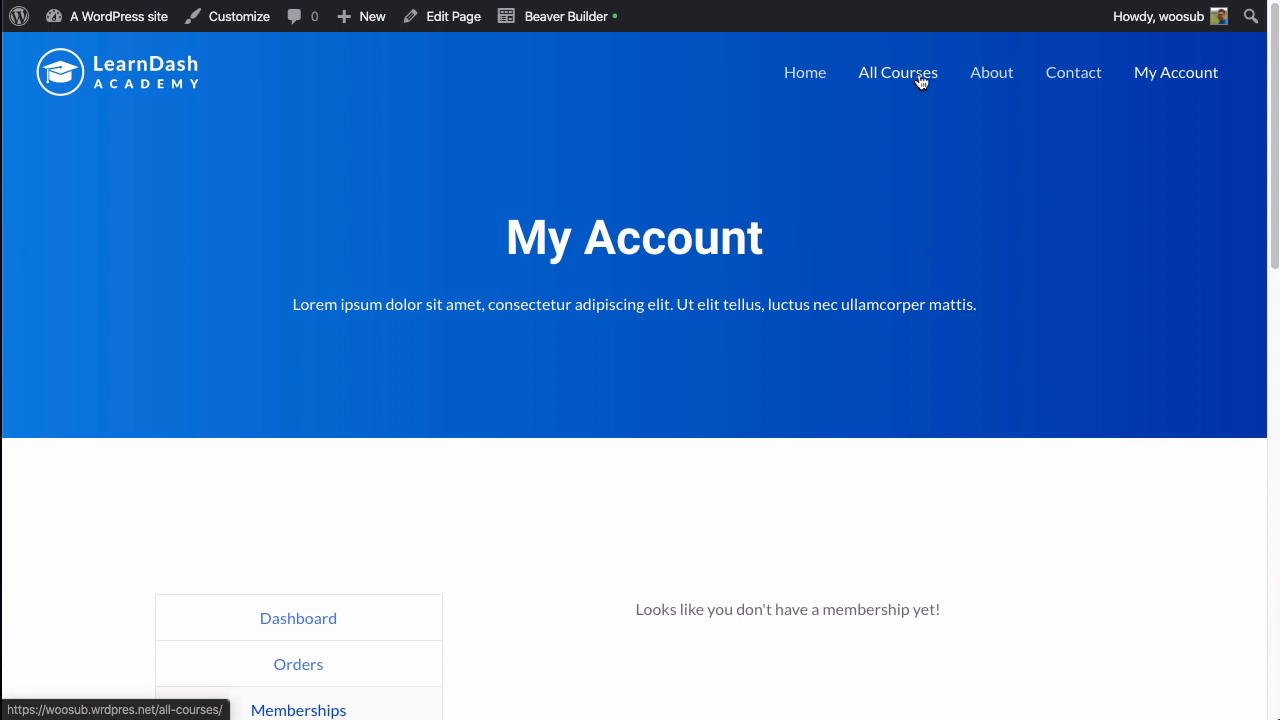
Remove the All Courses item from the site's Primary Menu and save the menu.
{"action": "mouse_move", "coordinate": [140, 22]}
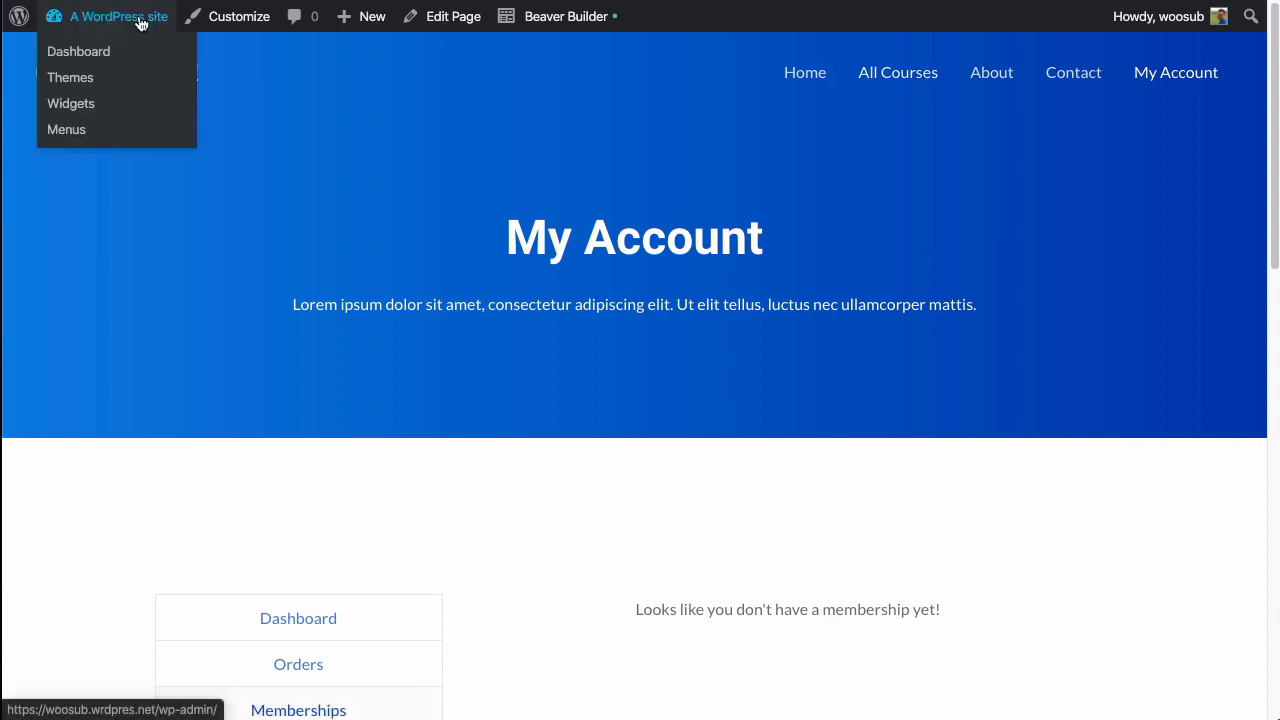
{"action": "left_click", "coordinate": [86, 132]}
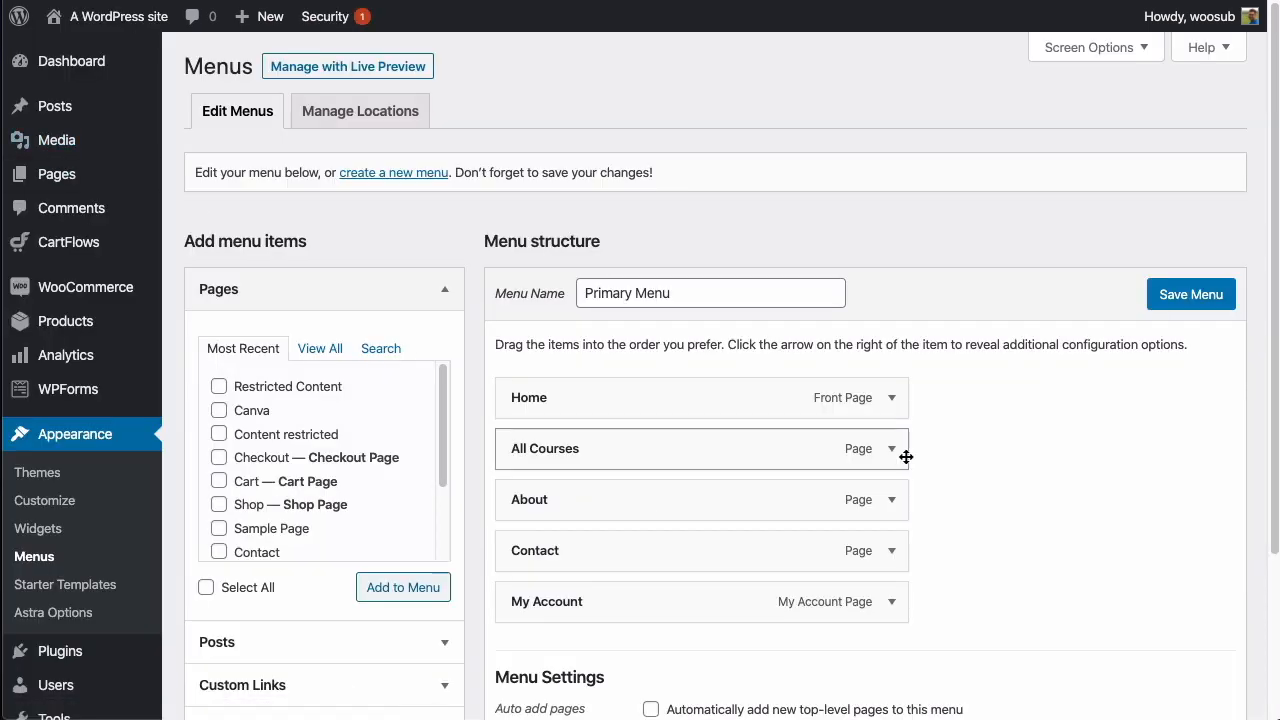
{"action": "left_click", "coordinate": [890, 448]}
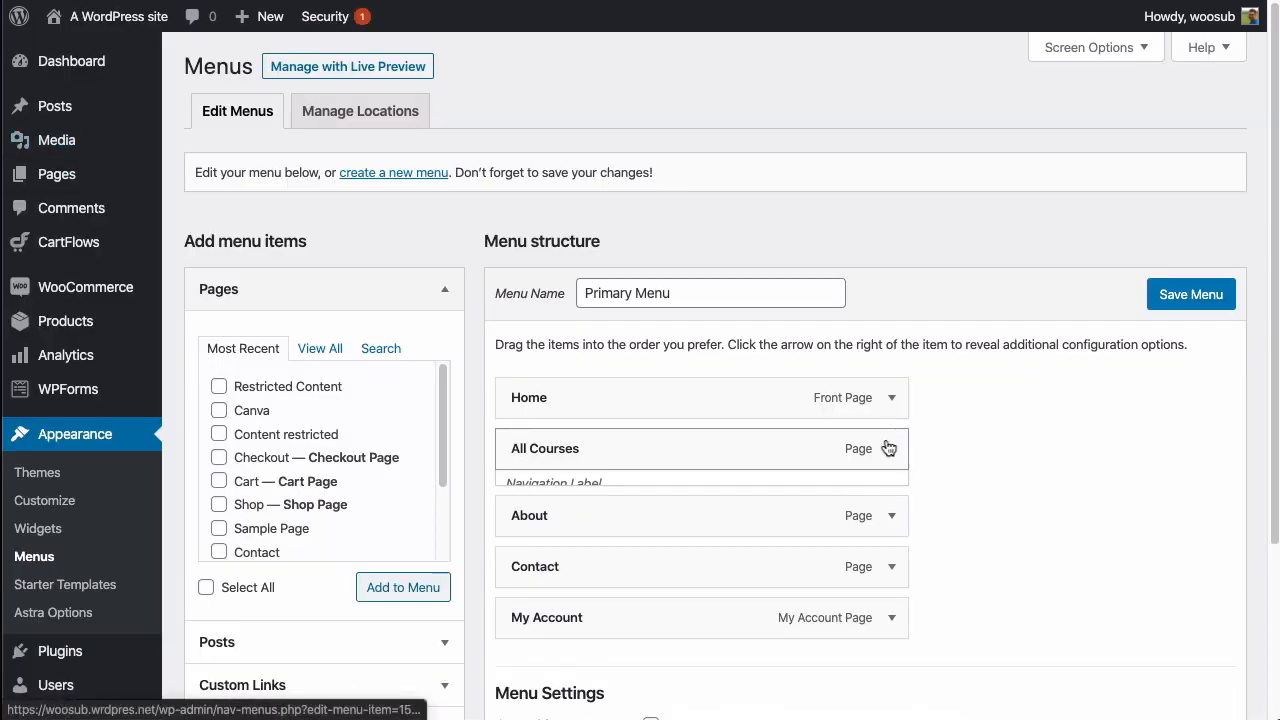
{"action": "left_click", "coordinate": [522, 550]}
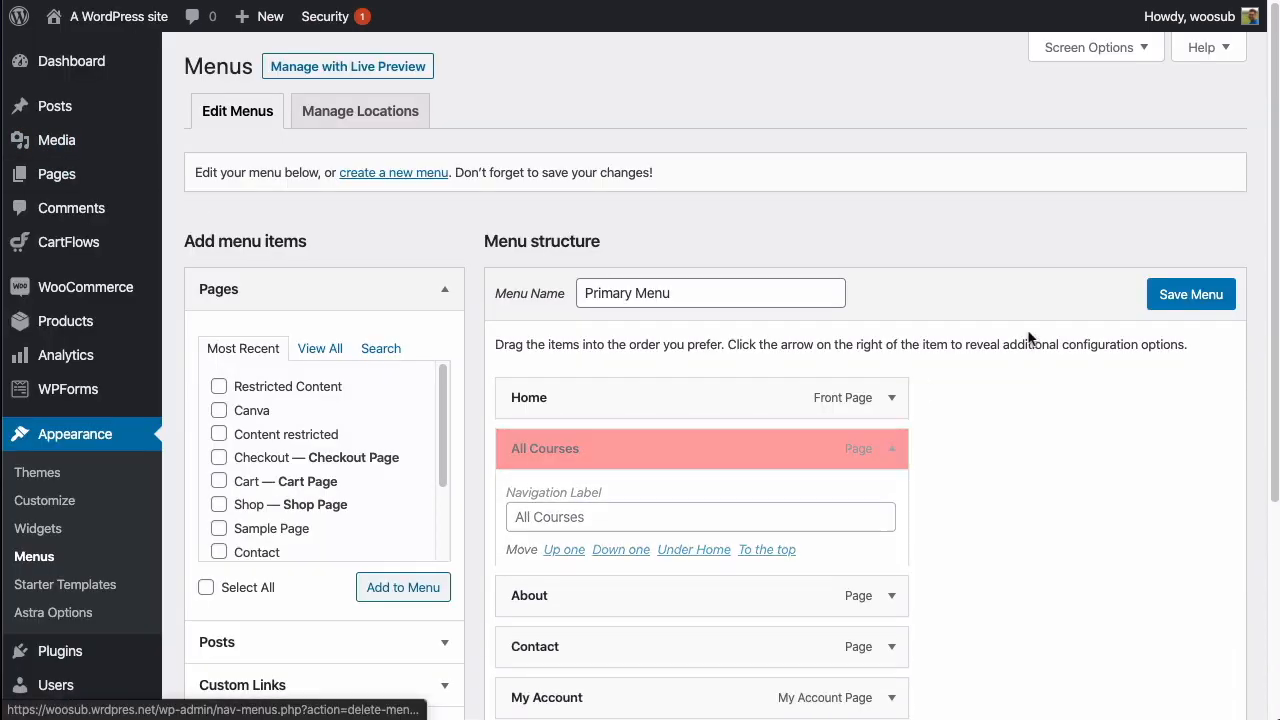
{"action": "left_click", "coordinate": [1218, 300]}
Visit the live home page, review its header navigation and content sections, and try the View Membership button.
{"action": "mouse_move", "coordinate": [142, 33]}
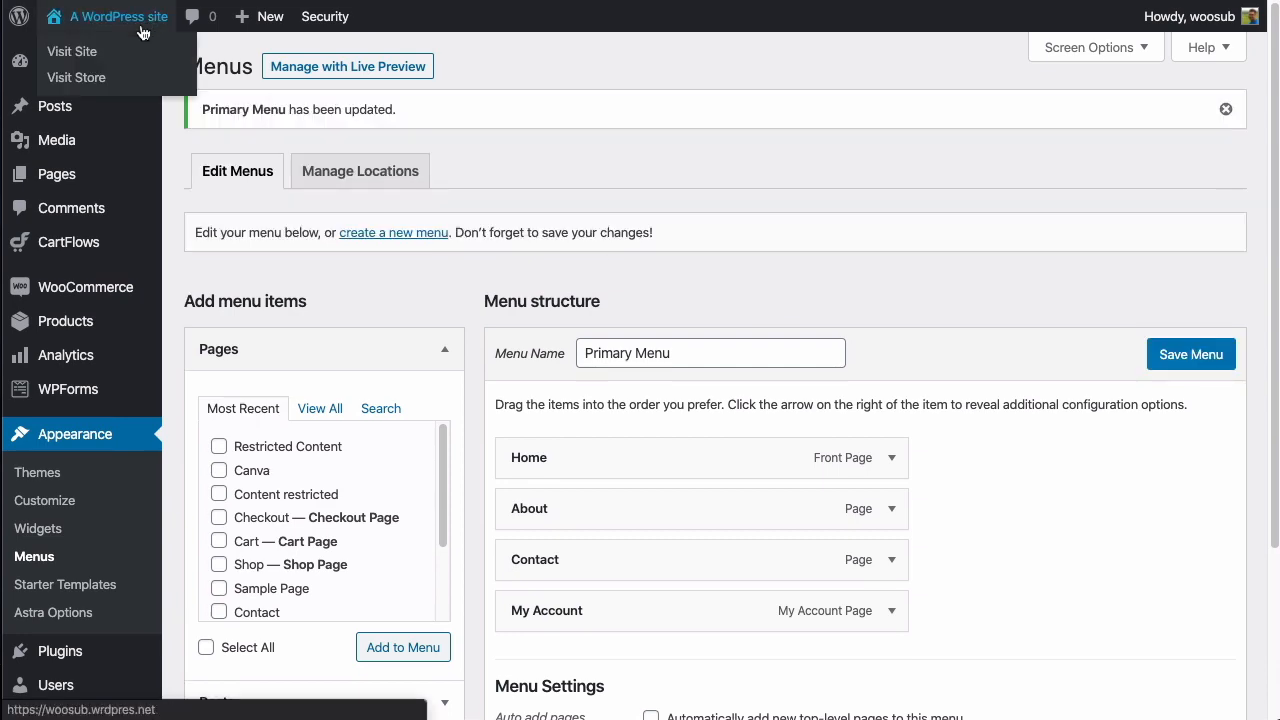
{"action": "left_click", "coordinate": [126, 53]}
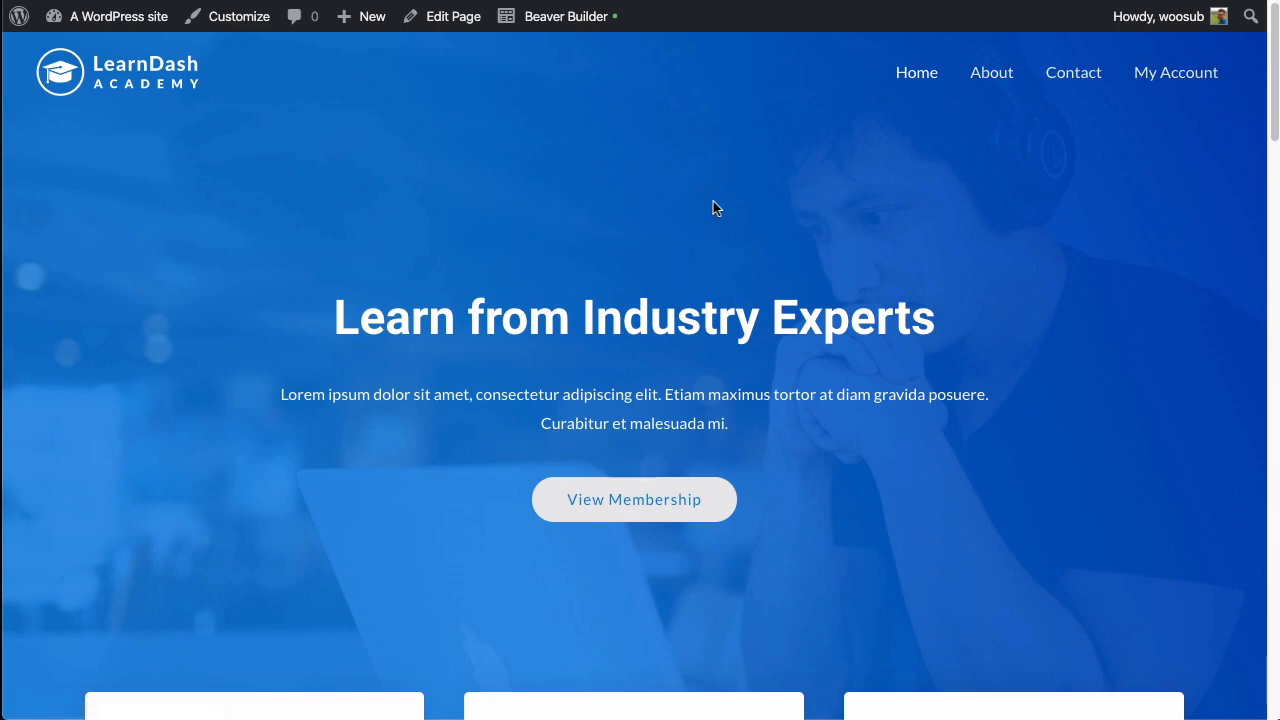
{"action": "scroll", "coordinate": [713, 201], "scroll_direction": "down", "scroll_amount": 3}
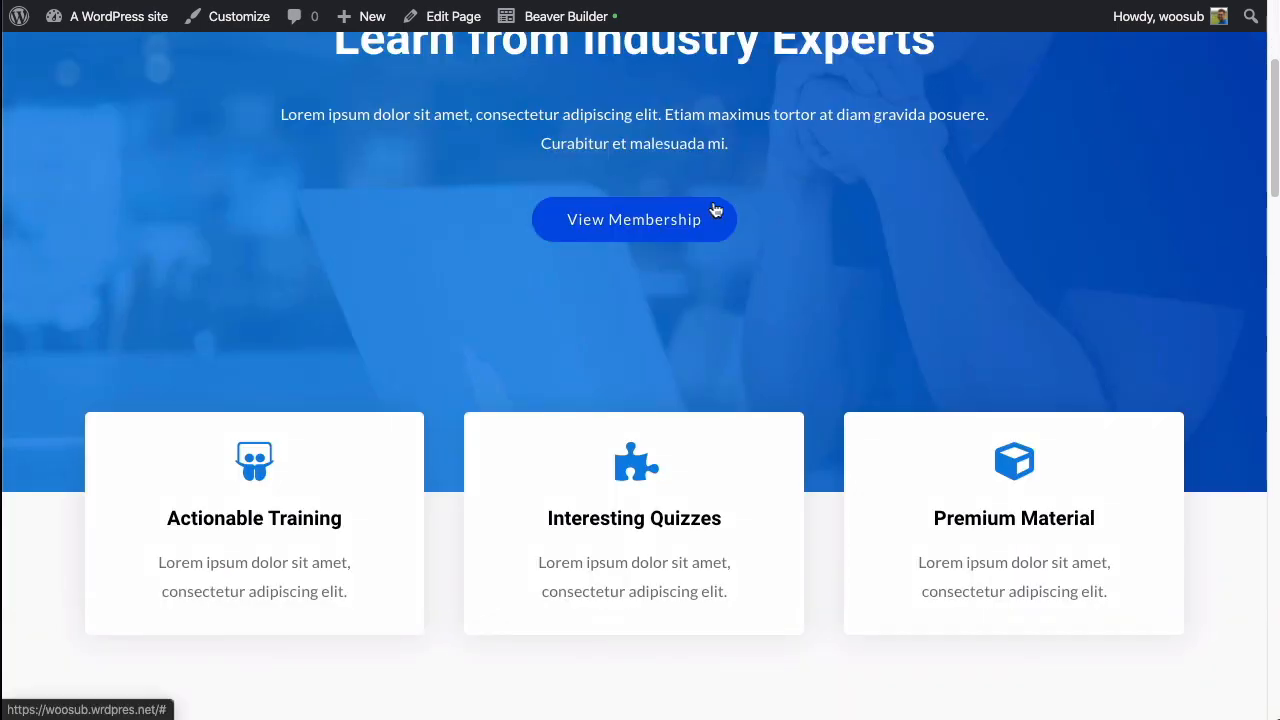
{"action": "scroll", "coordinate": [715, 209], "scroll_direction": "down", "scroll_amount": 10}
{"action": "scroll", "coordinate": [715, 209], "scroll_direction": "up", "scroll_amount": 5}
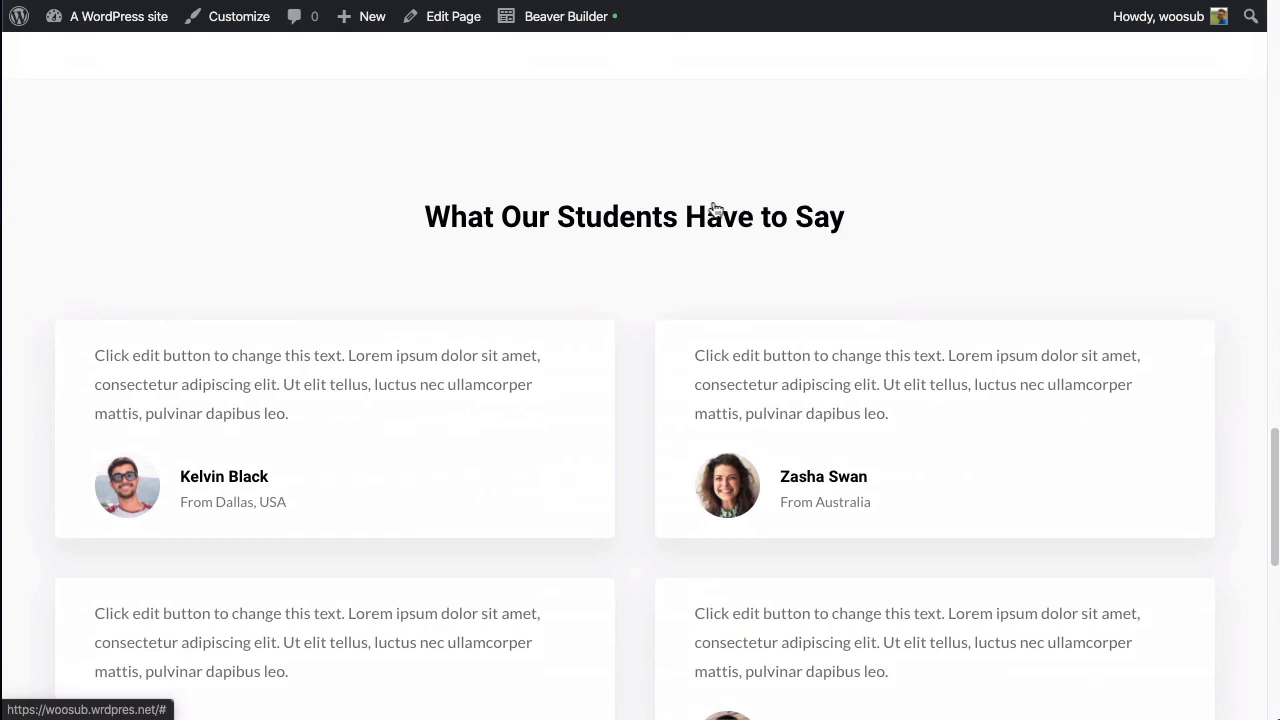
{"action": "scroll", "coordinate": [715, 209], "scroll_direction": "up", "scroll_amount": 5}
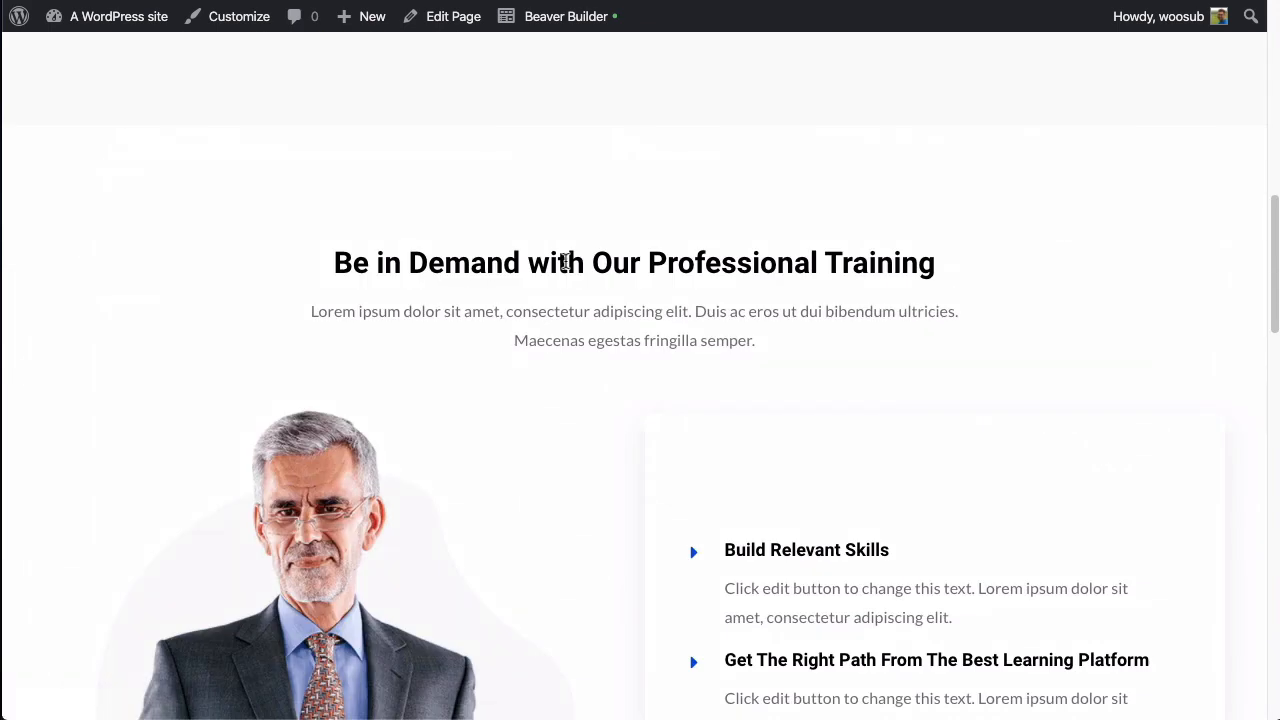
{"action": "scroll", "coordinate": [565, 262], "scroll_direction": "up", "scroll_amount": 4}
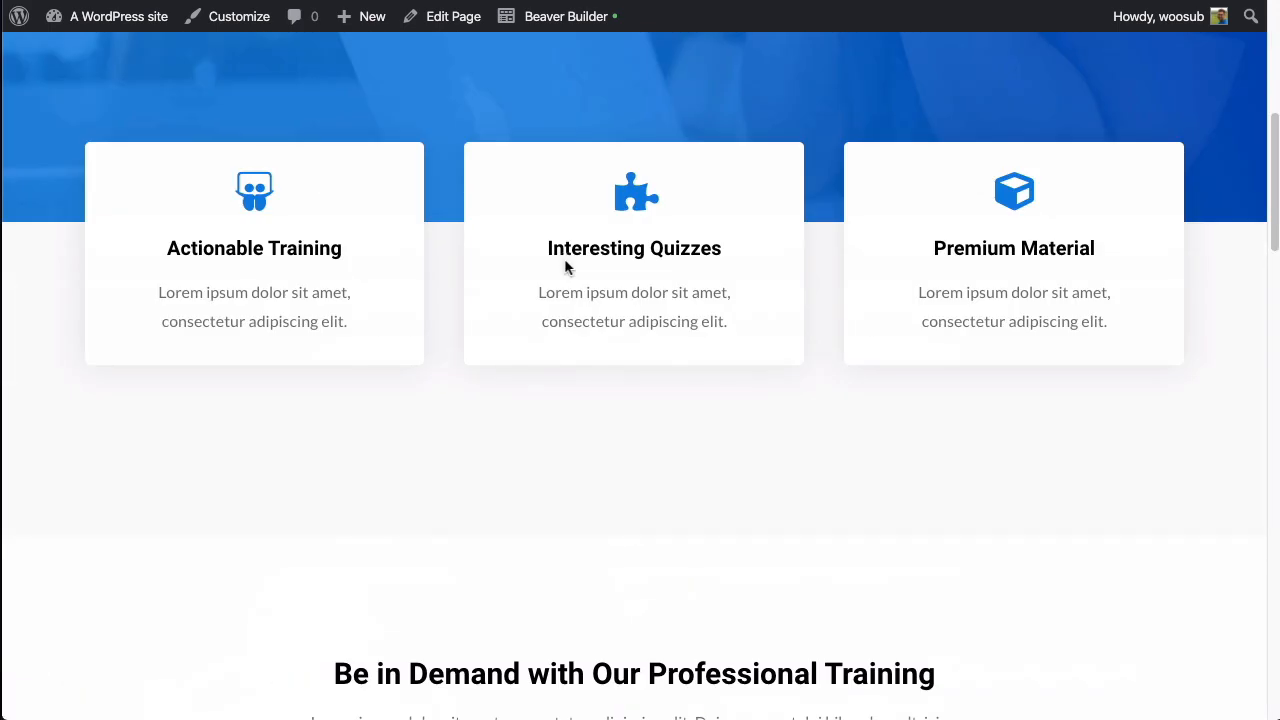
{"action": "scroll", "coordinate": [564, 262], "scroll_direction": "up", "scroll_amount": 3}
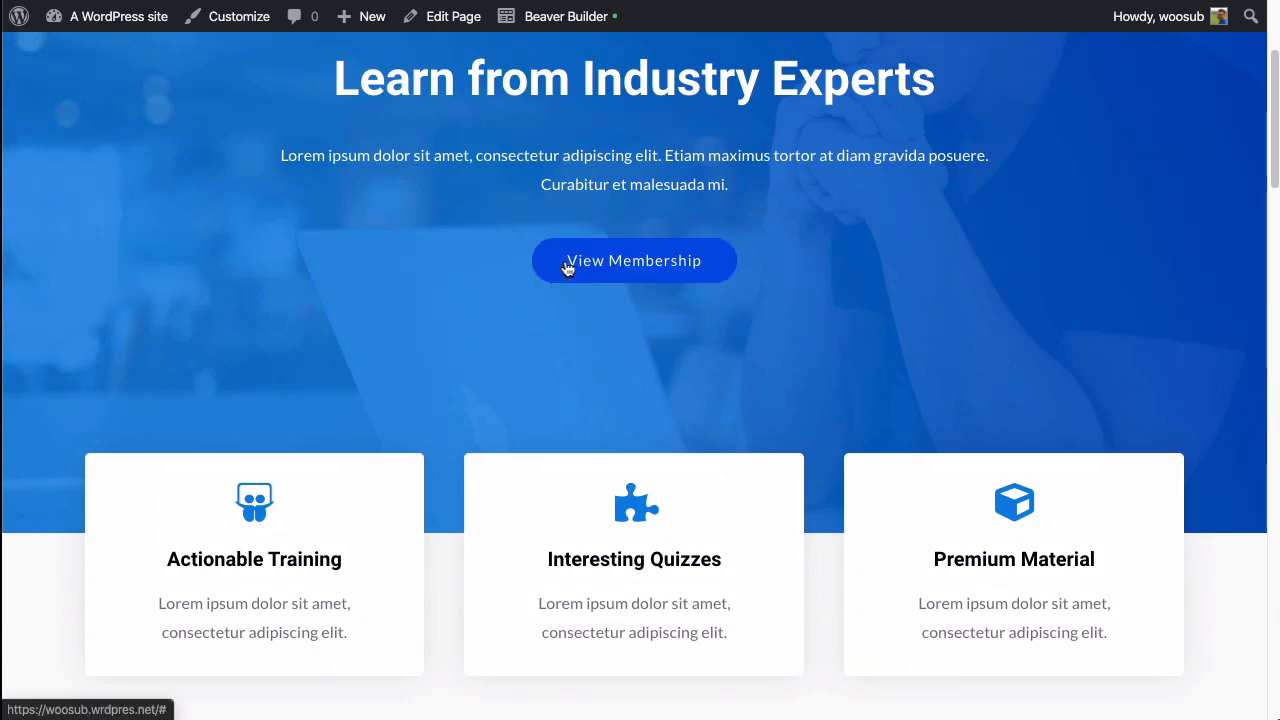
{"action": "left_click", "coordinate": [660, 264]}
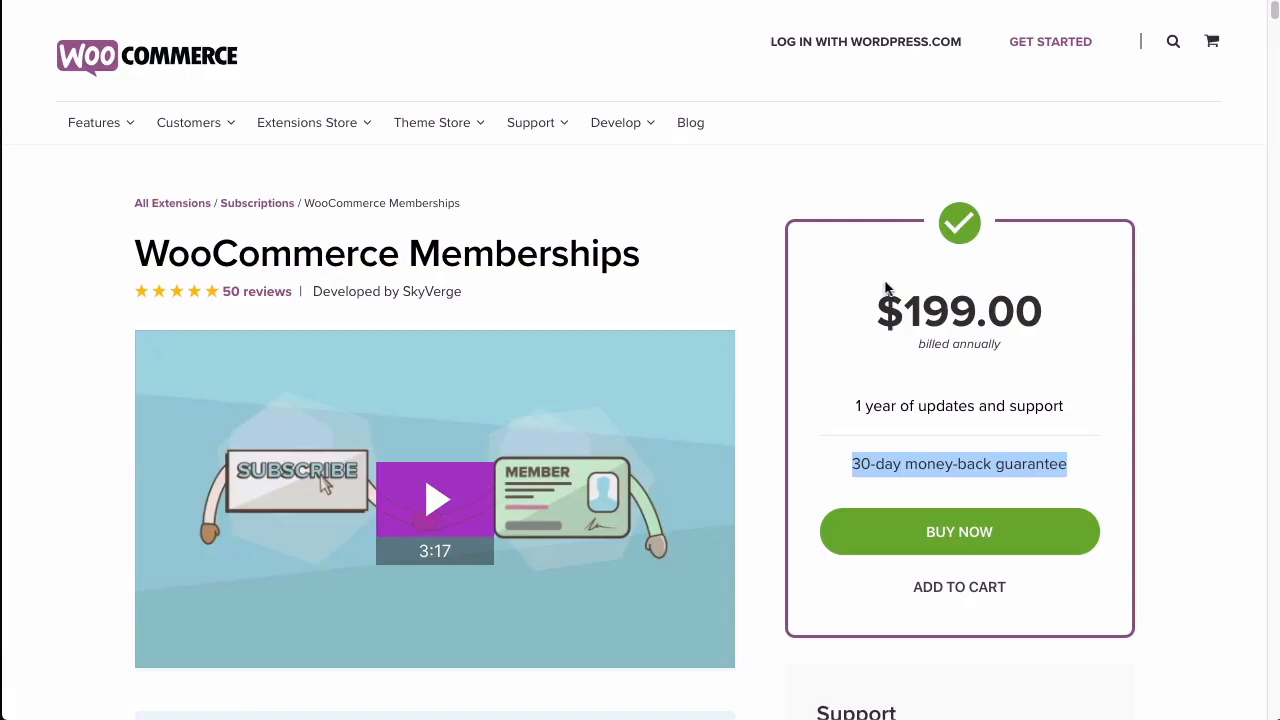
Examine the price, the updates and support period, and the money-back guarantee on the WooCommerce Memberships product page.
{"action": "left_click", "coordinate": [858, 315]}
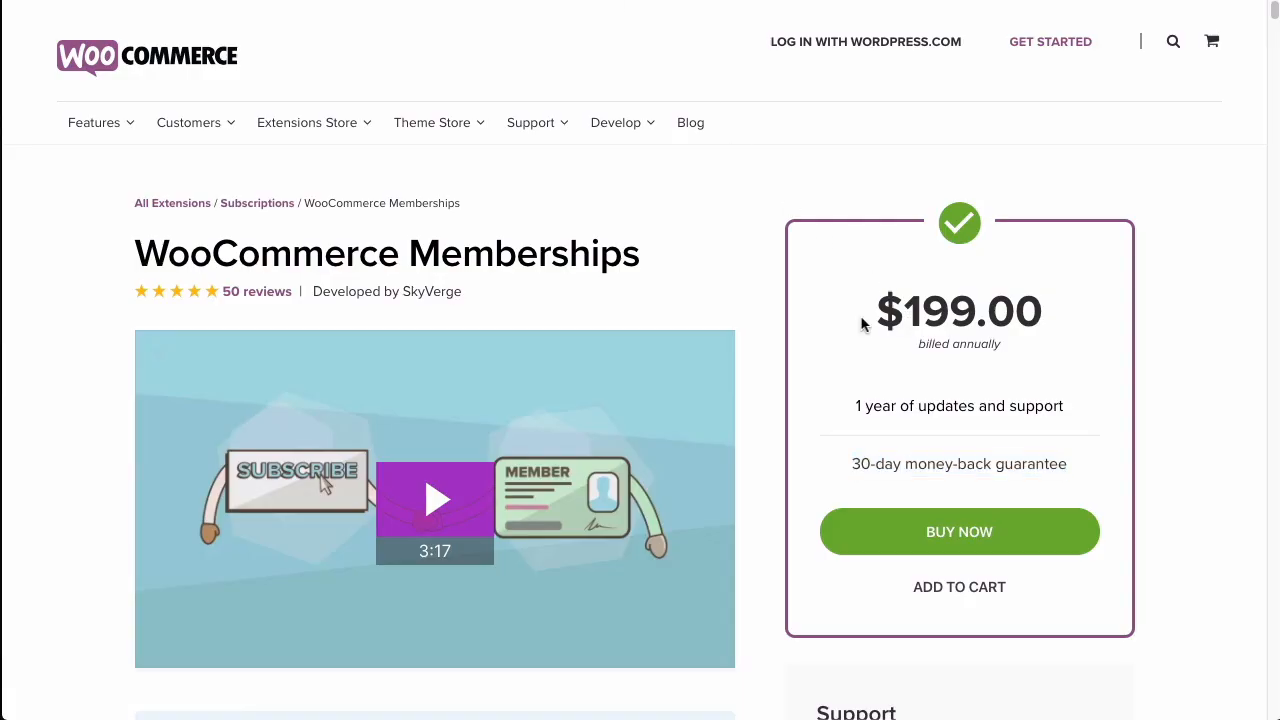
{"action": "left_click_drag", "start_coordinate": [863, 322], "coordinate": [1090, 320]}
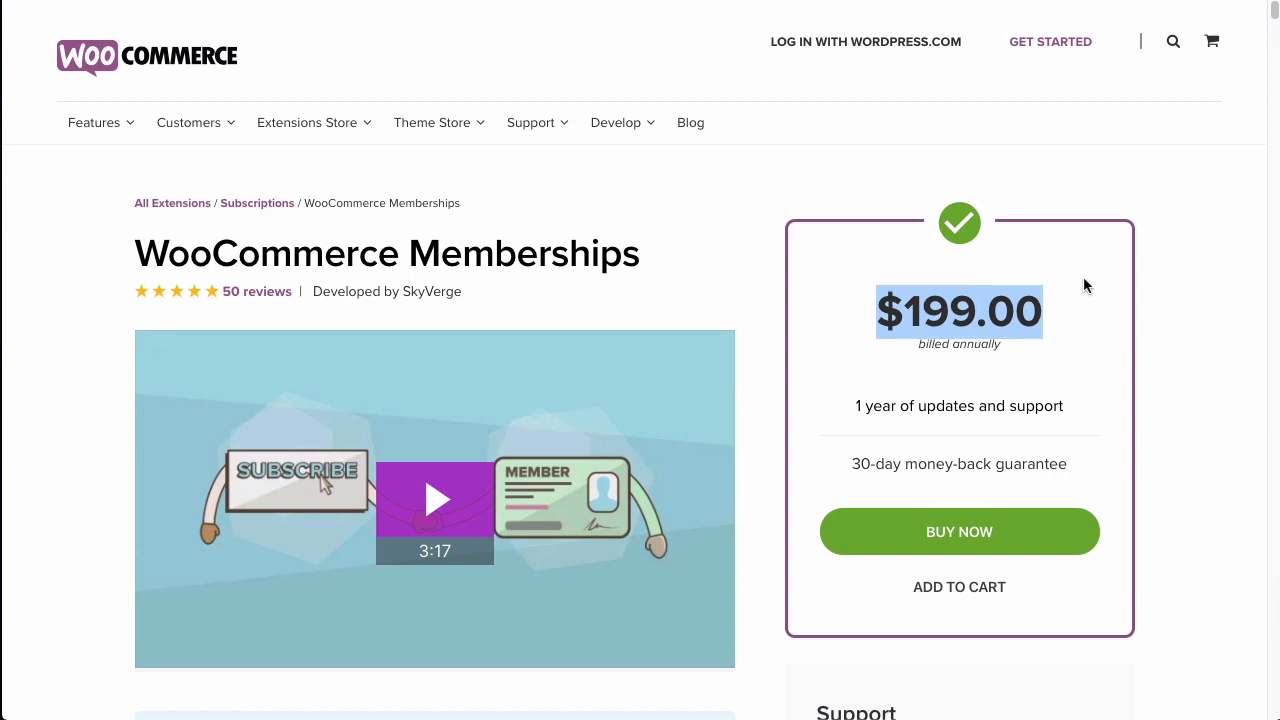
{"action": "left_click", "coordinate": [831, 313]}
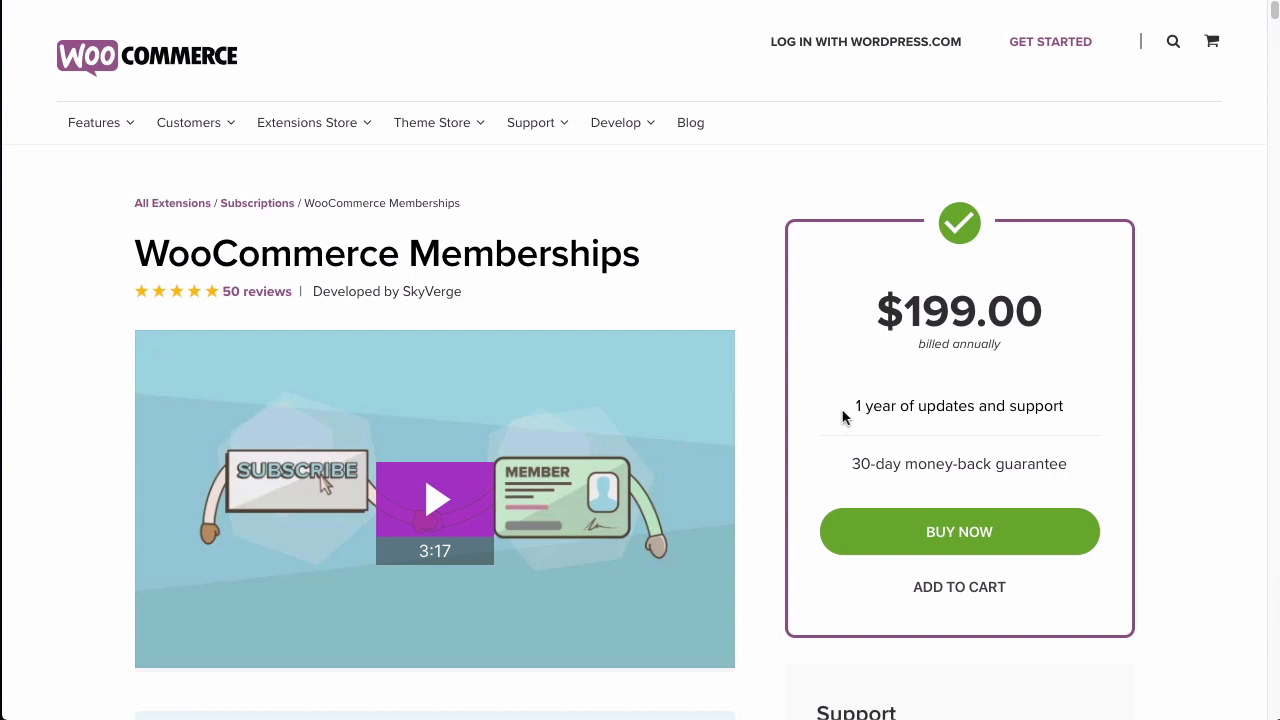
{"action": "left_click_drag", "start_coordinate": [843, 418], "coordinate": [1059, 416]}
{"action": "left_click_drag", "start_coordinate": [840, 469], "coordinate": [1081, 471]}
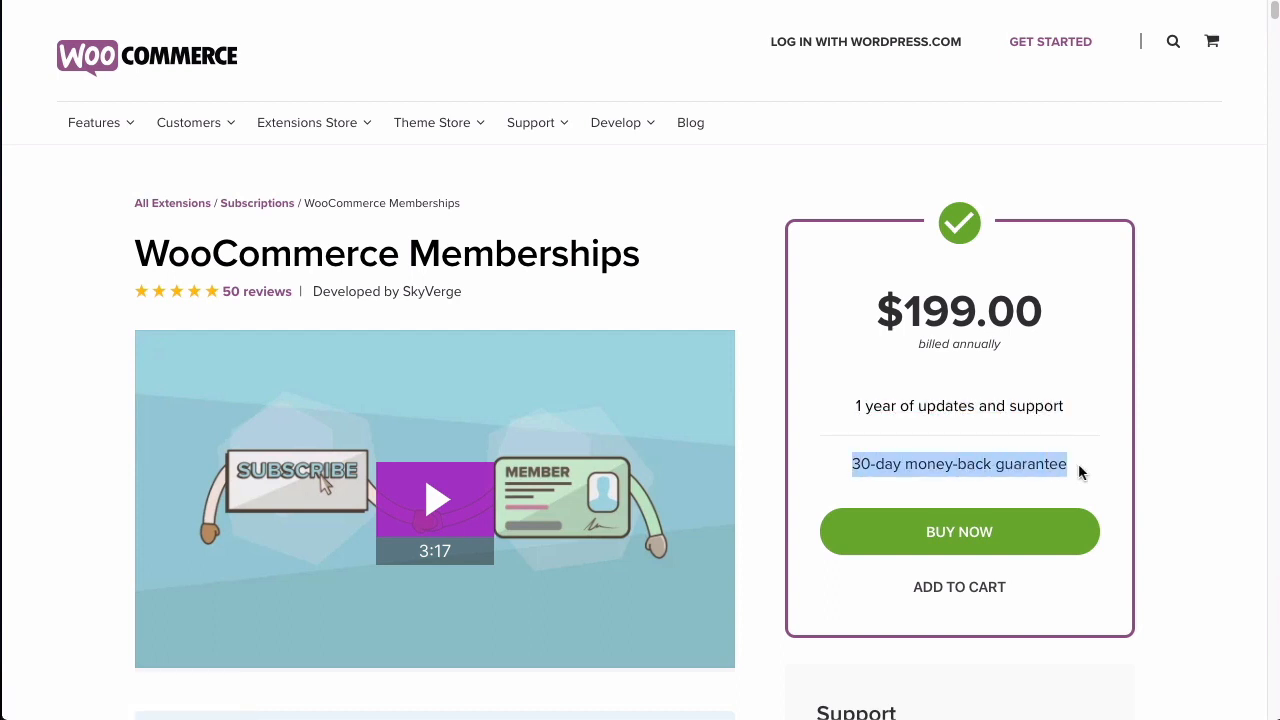
{"action": "left_click", "coordinate": [1089, 468]}
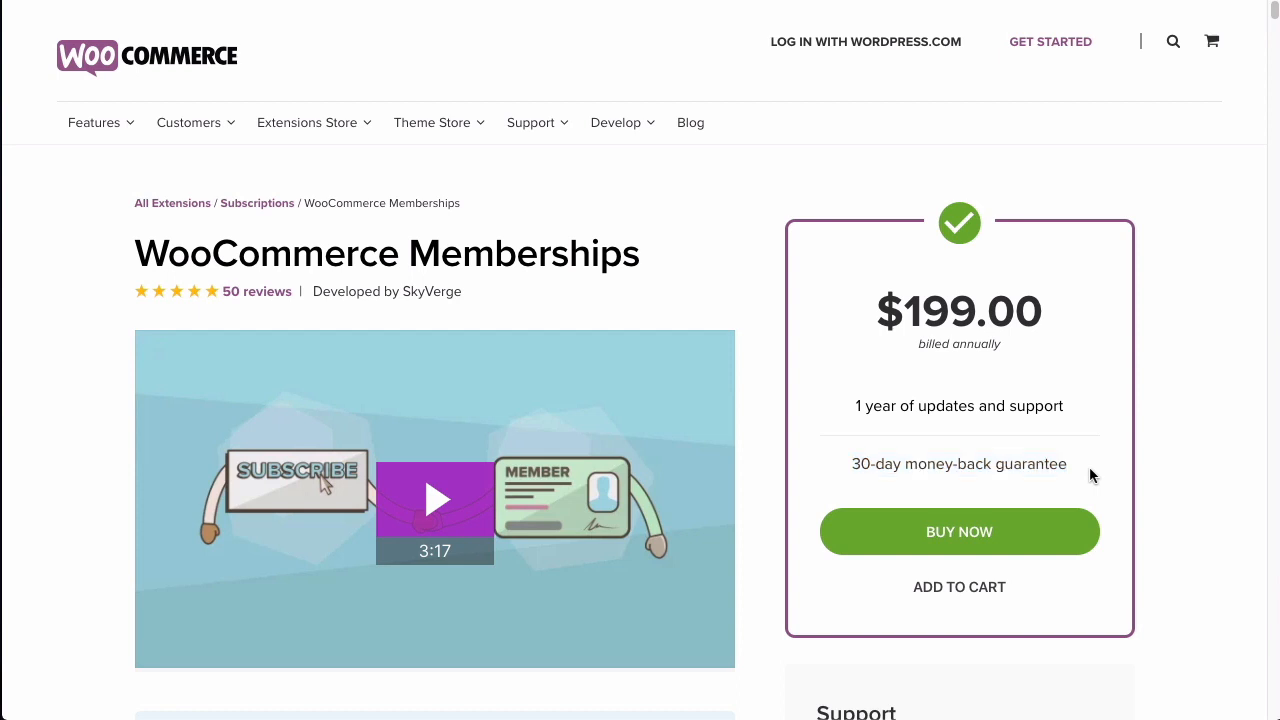